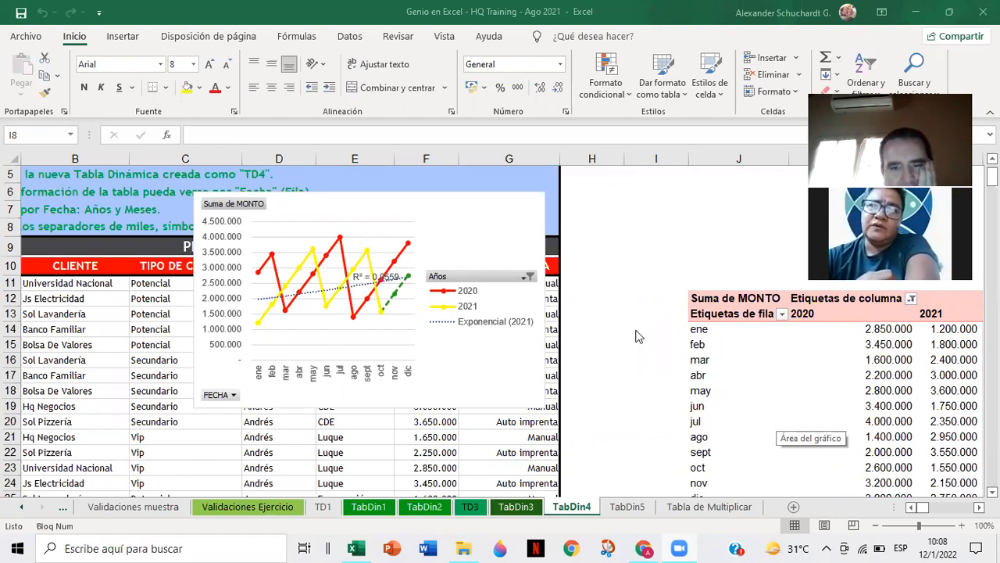
pyautogui.scroll(-1, 637, 336)
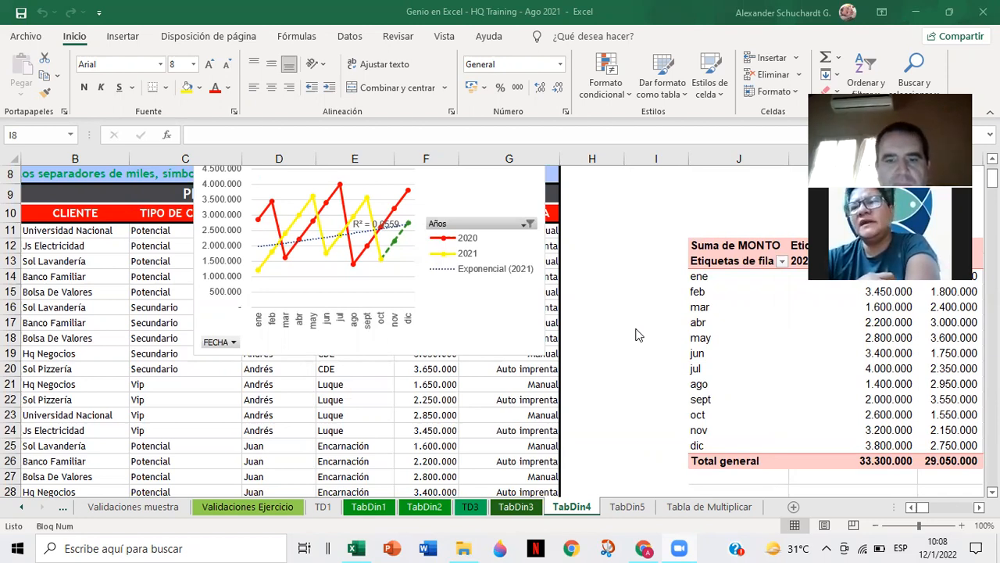
pyautogui.click(680, 458)
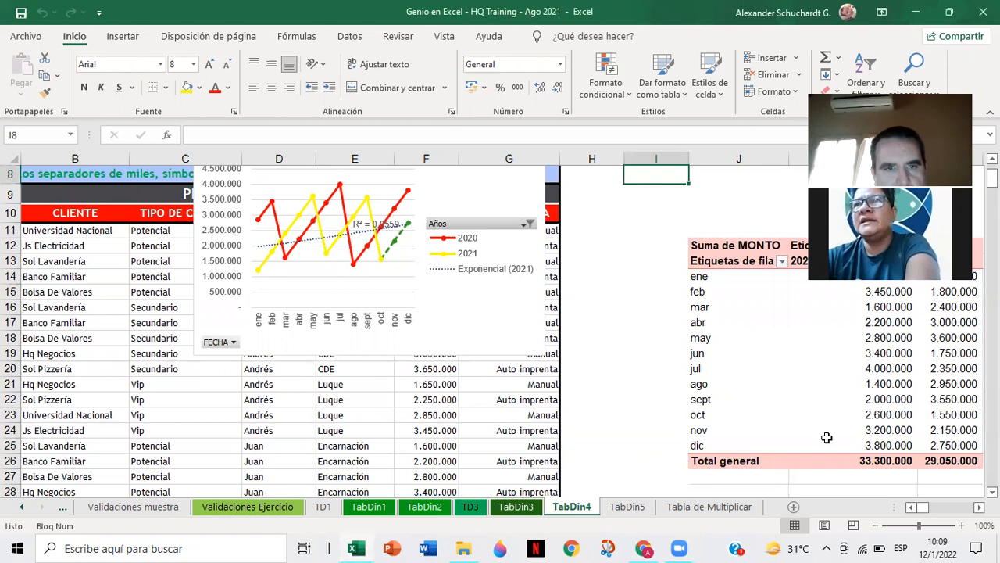
pyautogui.scroll(1, 450, 291)
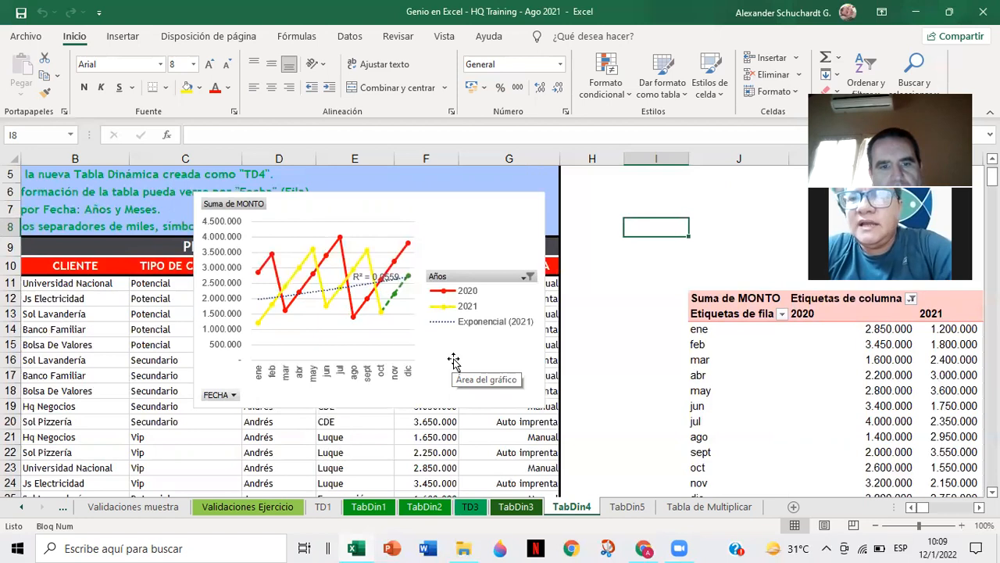
pyautogui.scroll(-1, 607, 455)
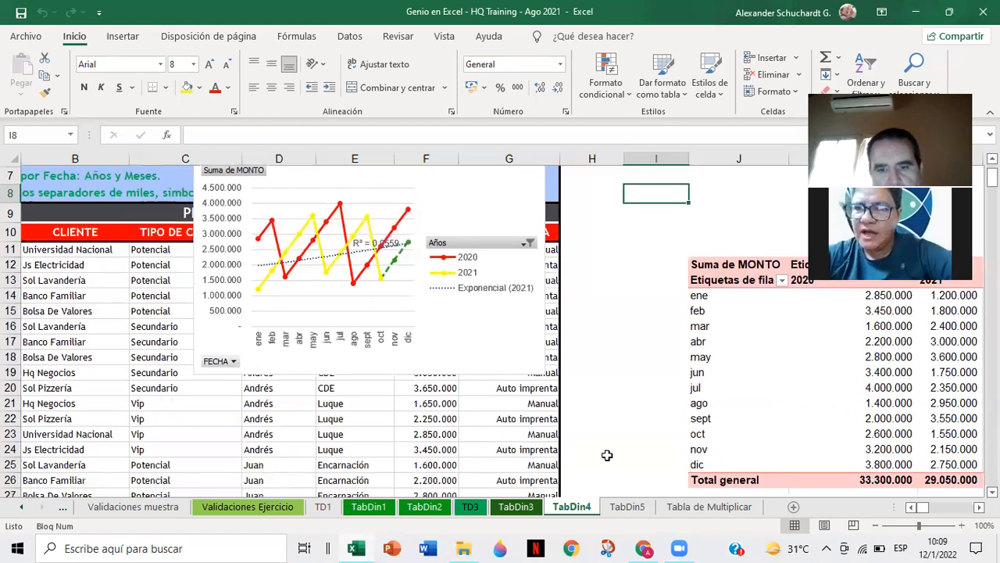
pyautogui.scroll(-1, 607, 455)
# Step: Set the tab colour of the TabDin4 sheet to the standard light green
pyautogui.hotkey('ctrl', 'pagedown')
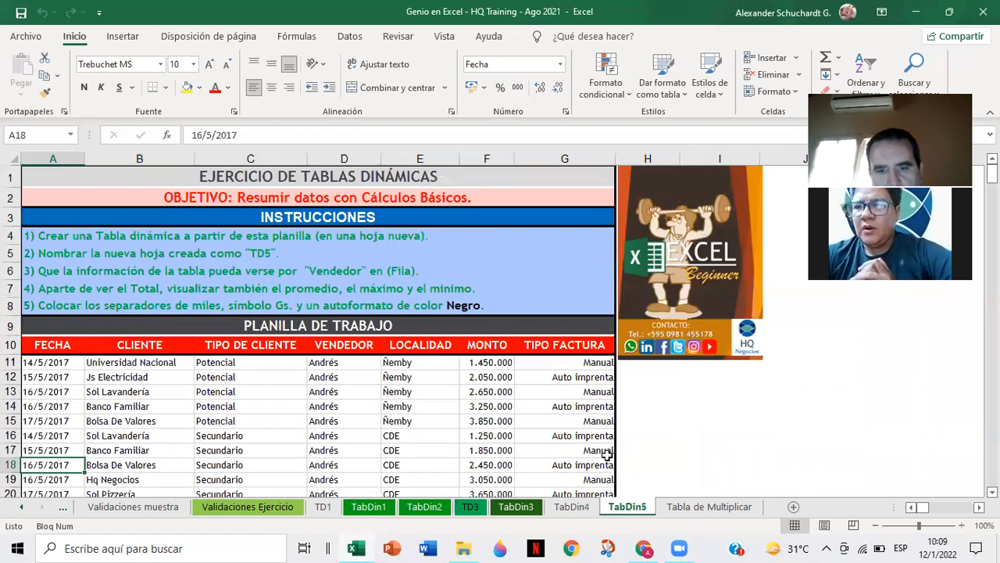
pyautogui.hotkey('ctrl', 'pageup')
pyautogui.rightClick(585, 506)
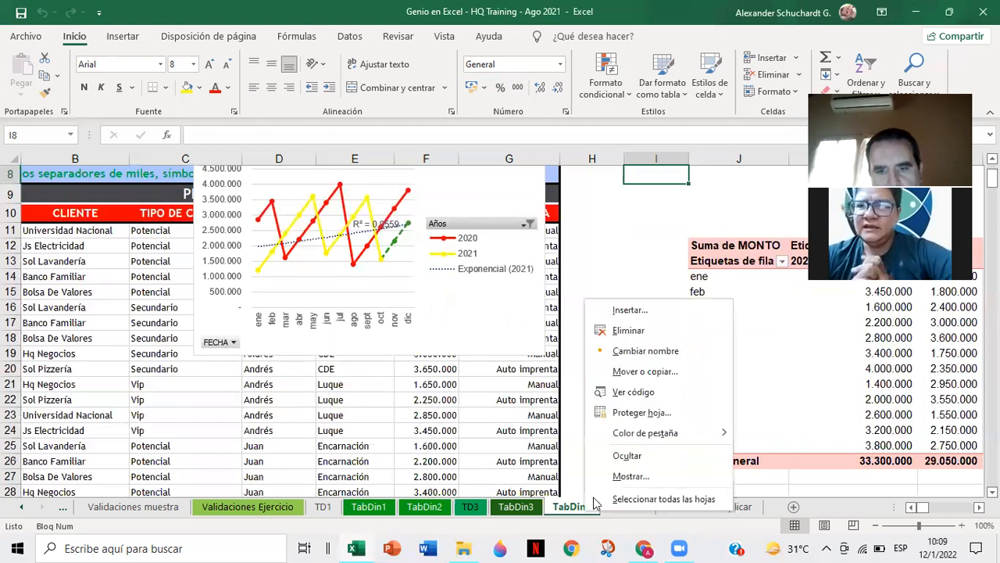
pyautogui.moveTo(645, 432)
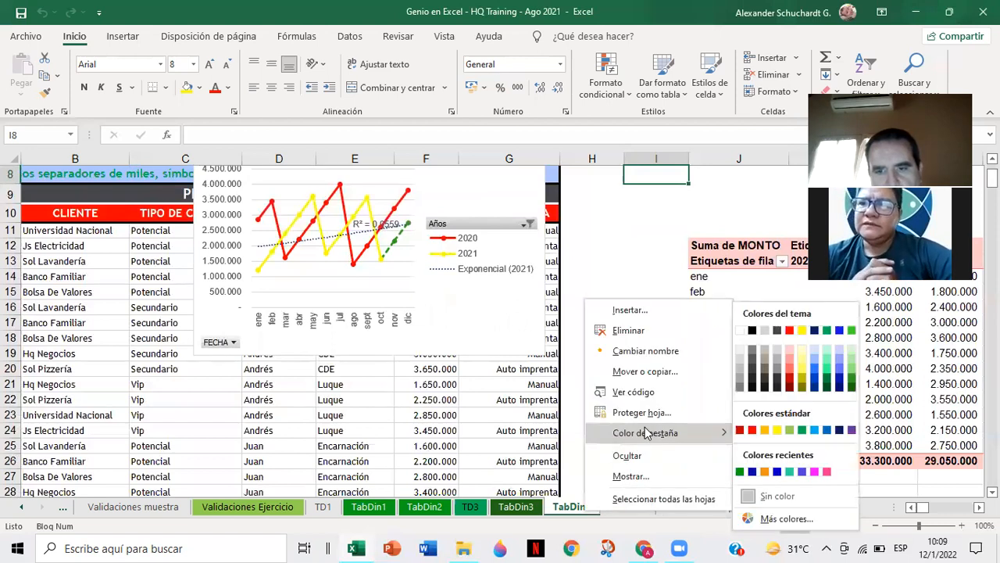
pyautogui.click(789, 429)
# Step: Delete the Excel Beginner promotional image from the TabDin5 sheet
pyautogui.hotkey('ctrl', 'pagedown')
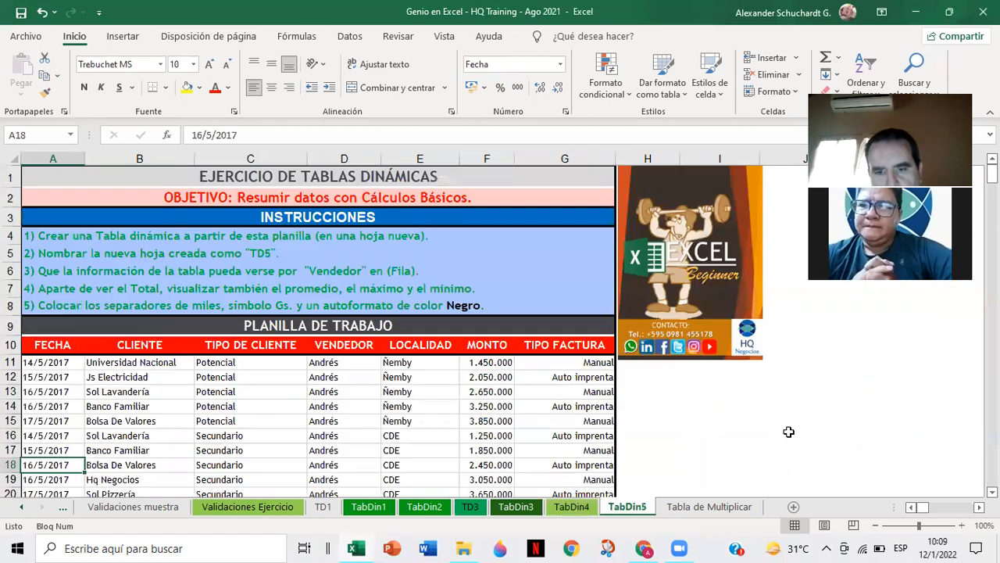
pyautogui.rightClick(700, 295)
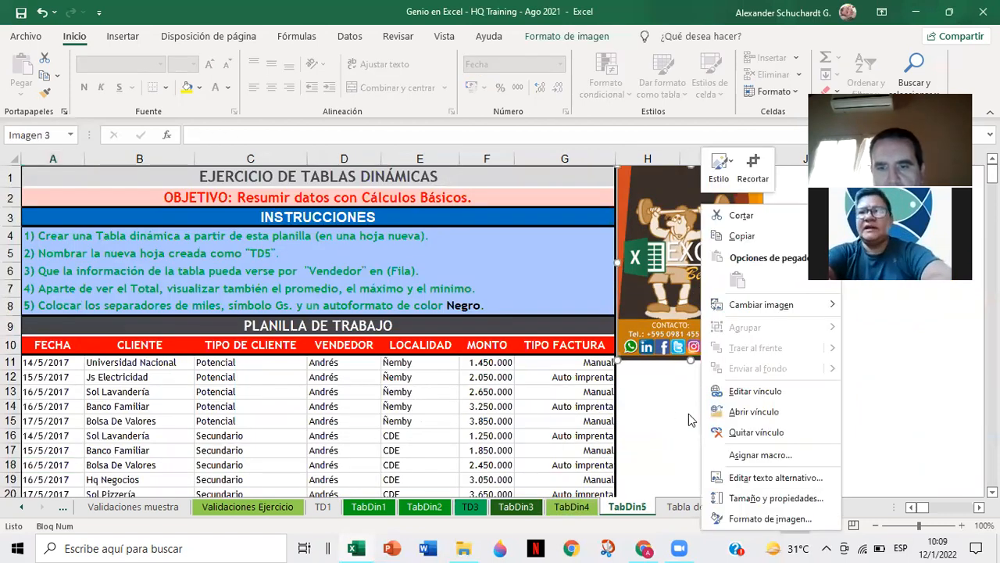
pyautogui.press('Escape')
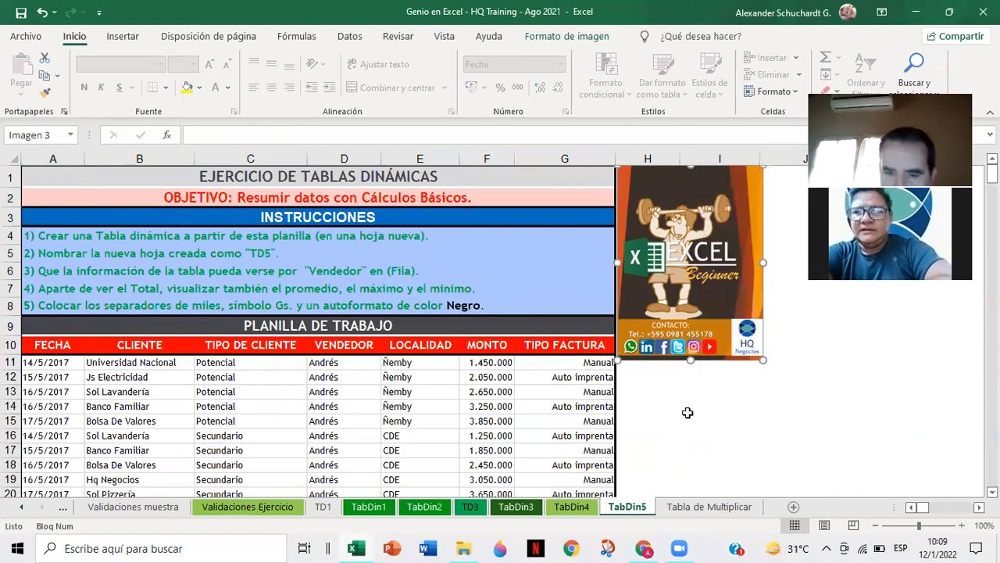
pyautogui.press('Delete')
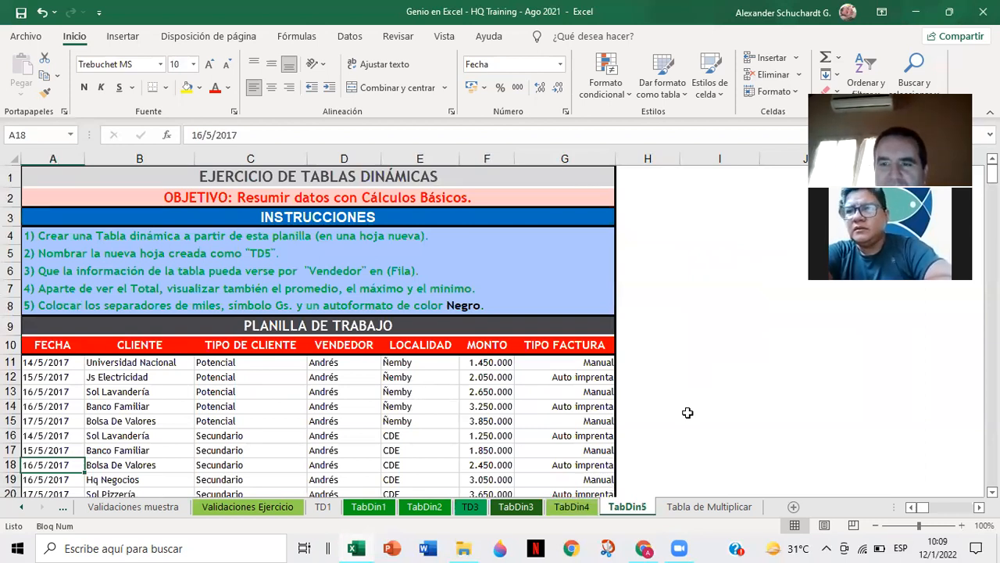
pyautogui.scroll(-1, 681, 364)
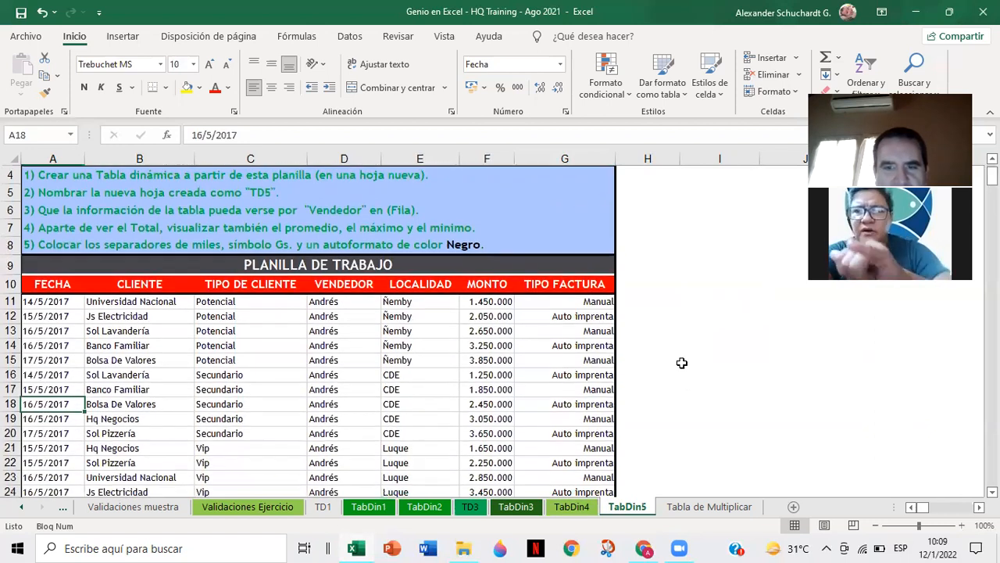
pyautogui.scroll(-1, 681, 366)
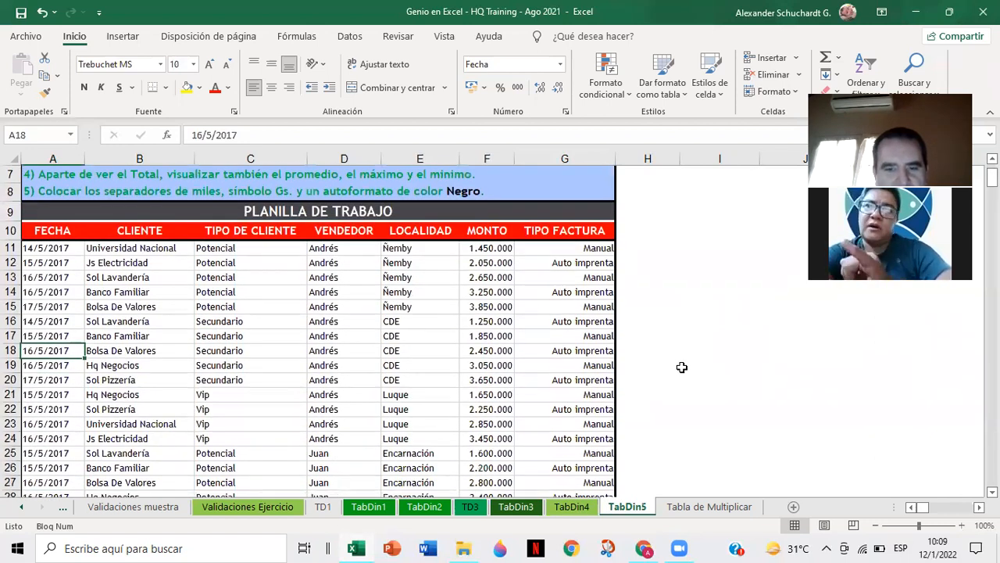
pyautogui.scroll(-1, 688, 361)
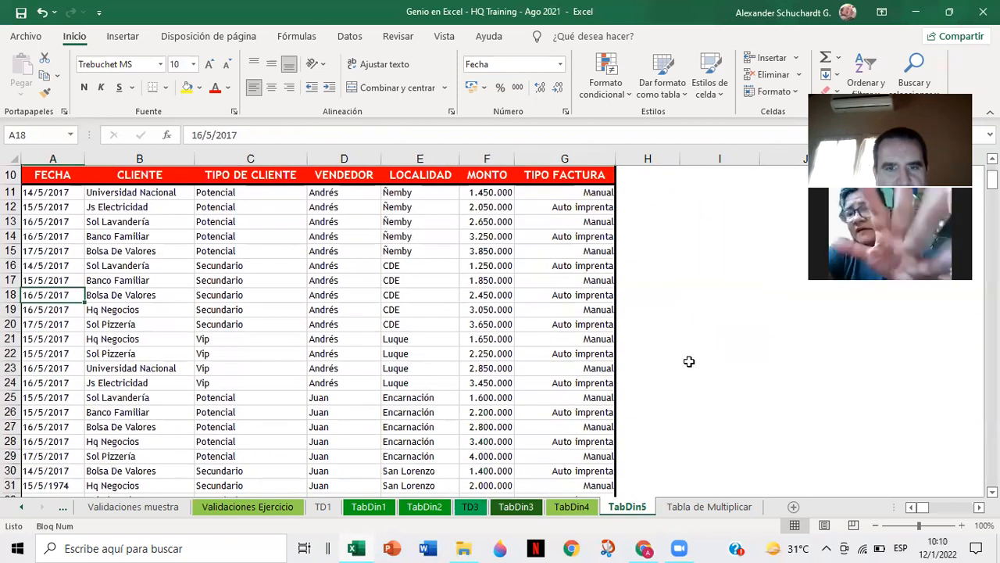
pyautogui.scroll(1, 689, 361)
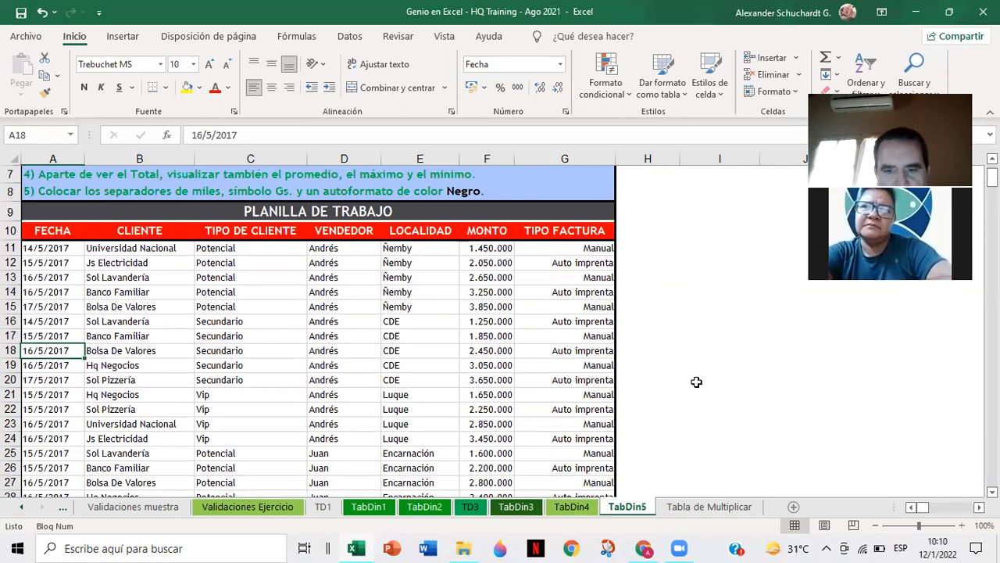
pyautogui.scroll(2, 688, 391)
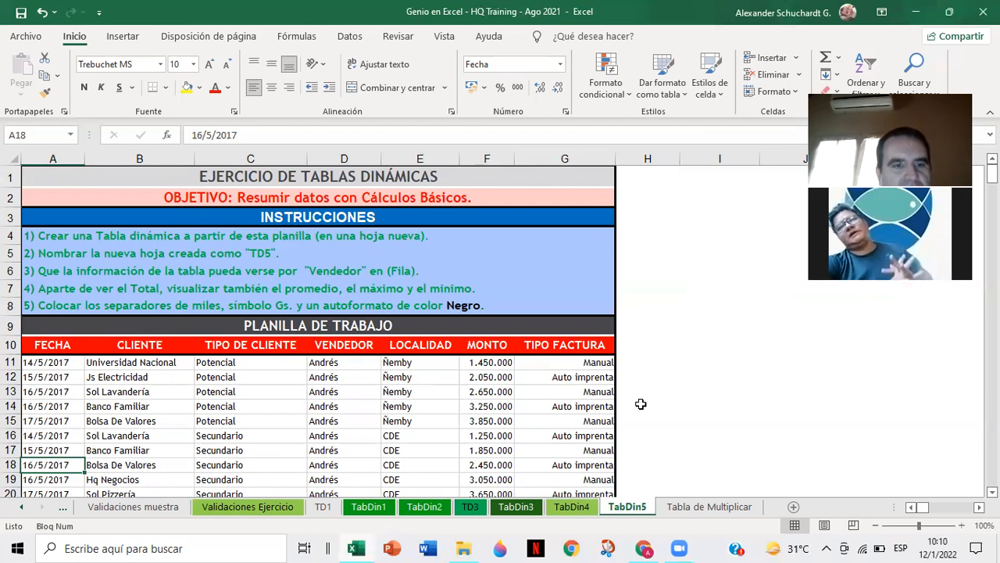
# Step: Create a pivot table on a new worksheet from the TabDin5 data range A10:G67, including the headers
pyautogui.click(64, 346)
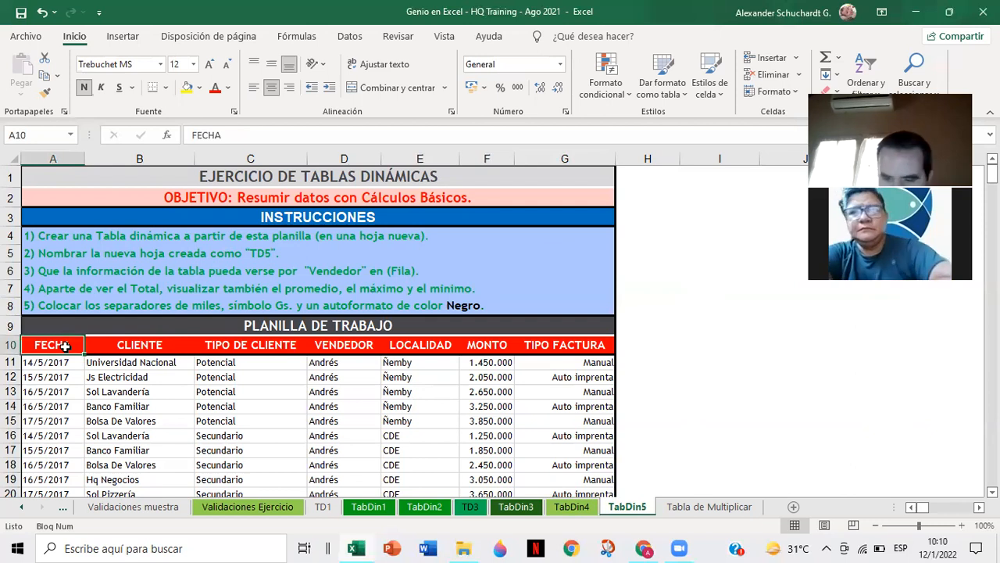
pyautogui.hotkey('shift', 'Right')
pyautogui.hotkey('shift', 'Right')
pyautogui.hotkey('shift', 'Right')
pyautogui.hotkey('shift', 'Right')
pyautogui.hotkey('shift', 'Right')
pyautogui.hotkey('shift', 'Right')
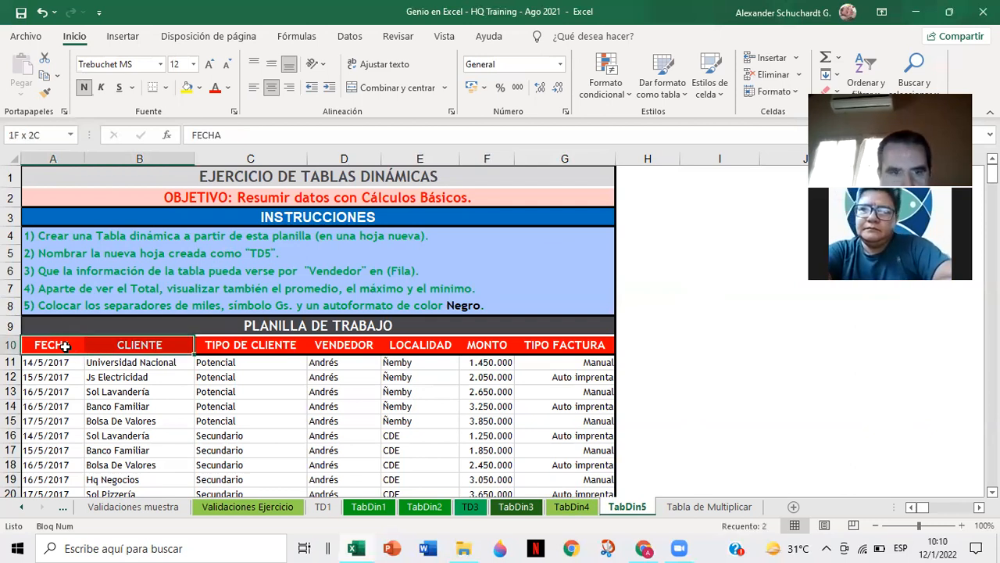
pyautogui.hotkey('ctrl', 'shift', 'Down')
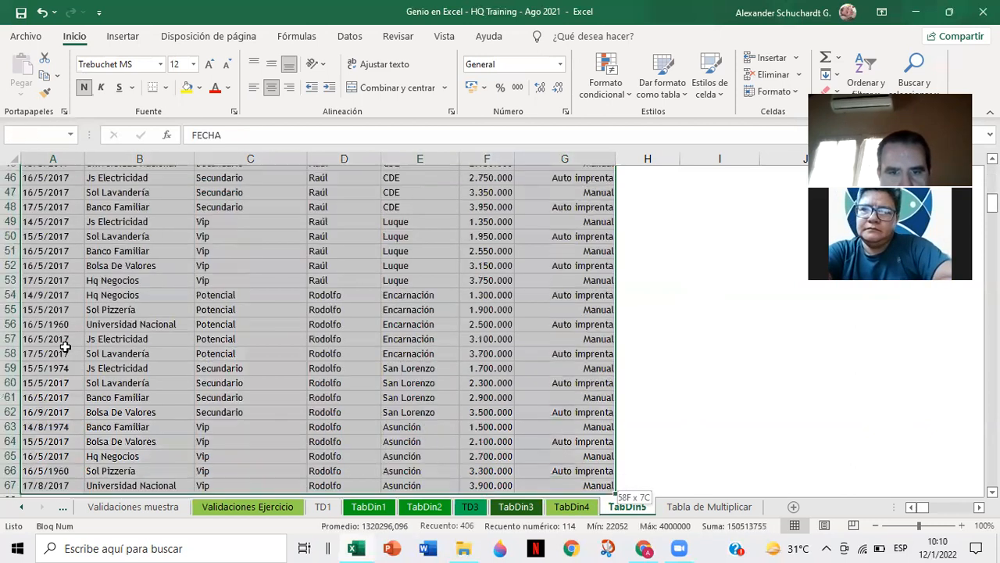
pyautogui.click(119, 37)
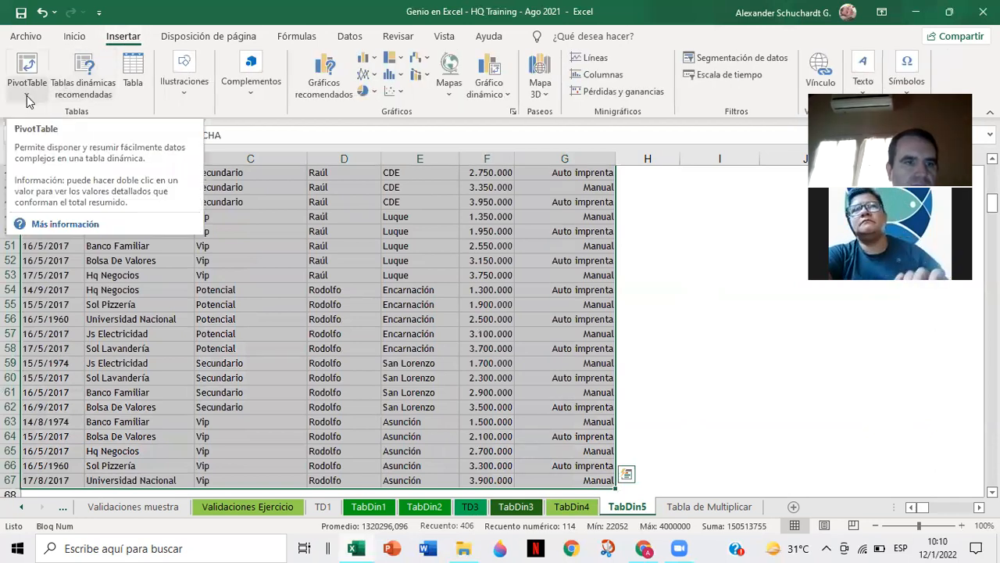
pyautogui.click(27, 100)
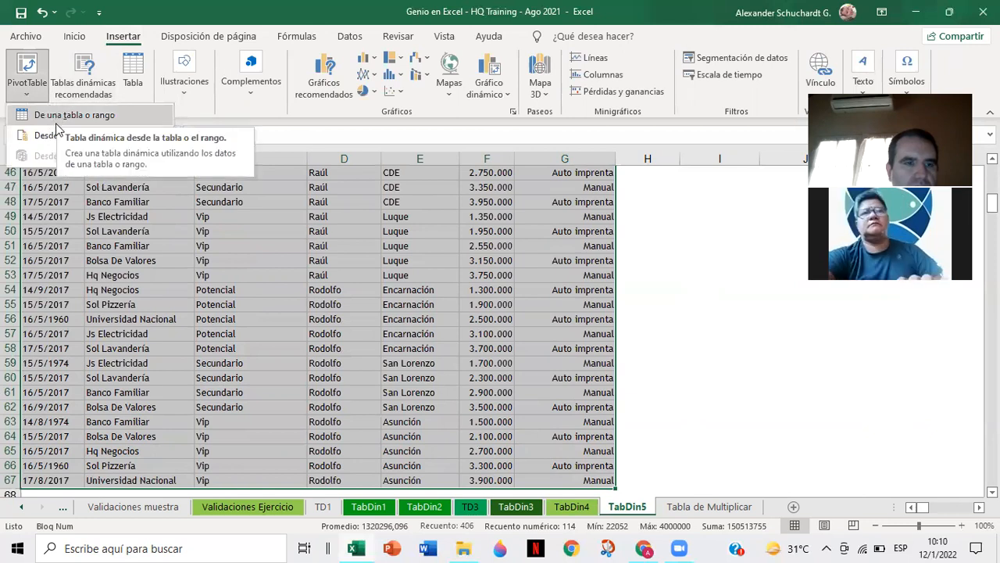
pyautogui.click(56, 117)
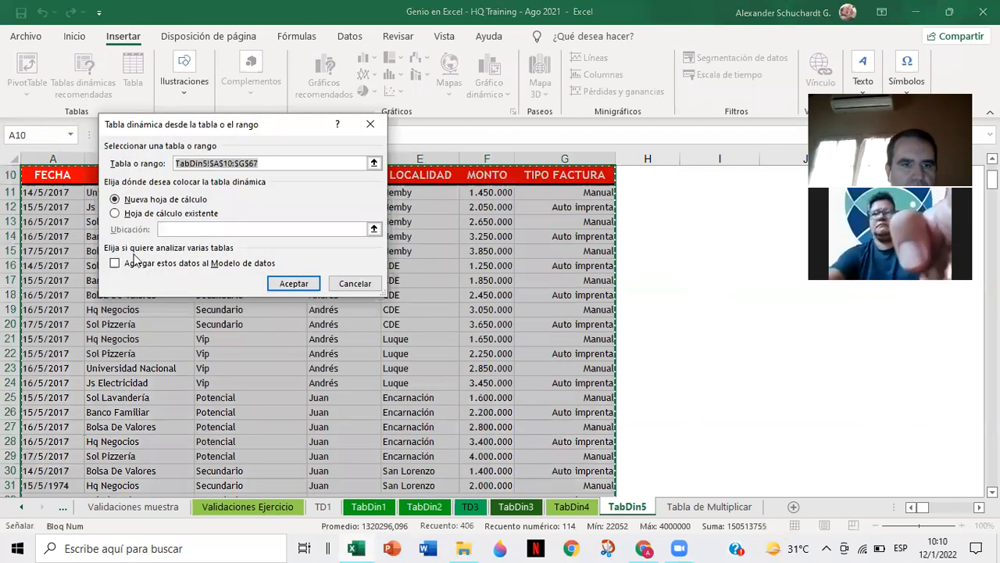
pyautogui.click(291, 283)
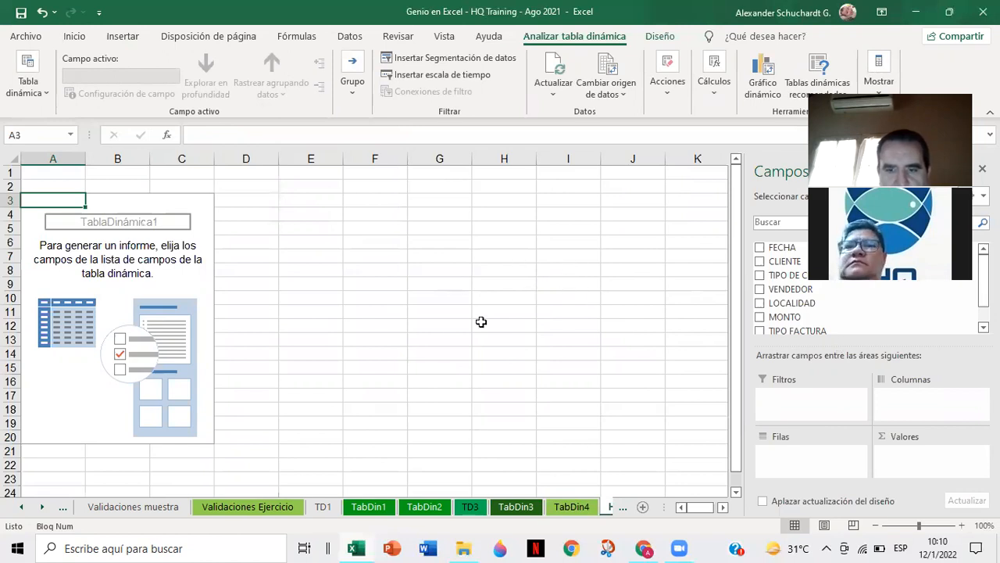
# Step: Move the new pivot table sheet so it sits directly after TabDin5
pyautogui.scroll(-1, 583, 421)
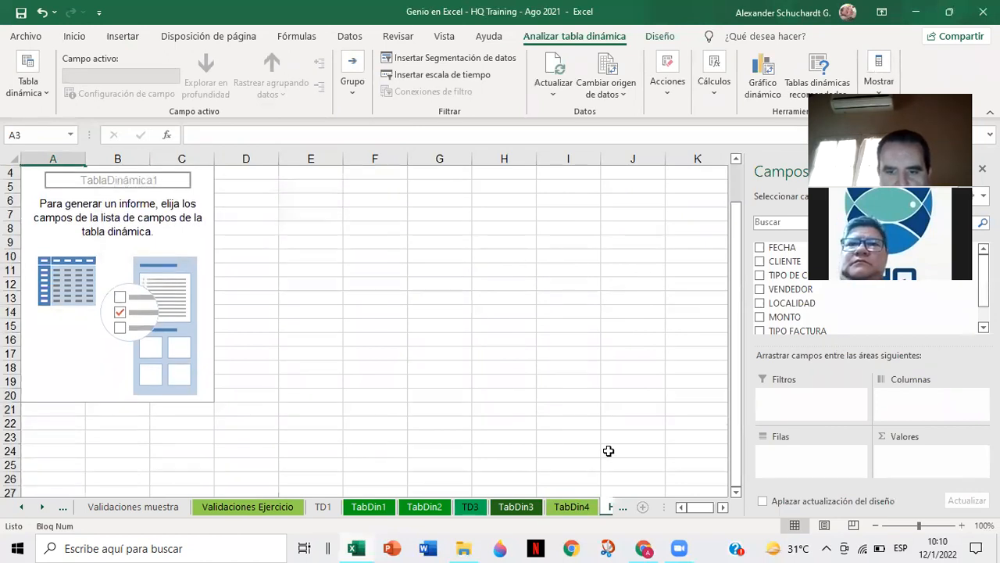
pyautogui.hscroll(2, 608, 451)
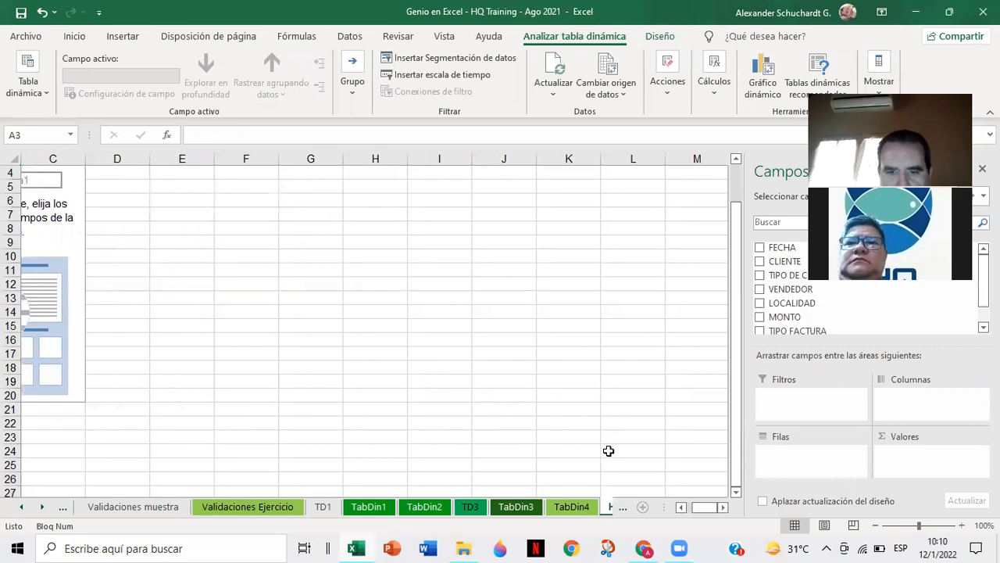
pyautogui.click(44, 507)
pyautogui.click(43, 507)
pyautogui.click(43, 508)
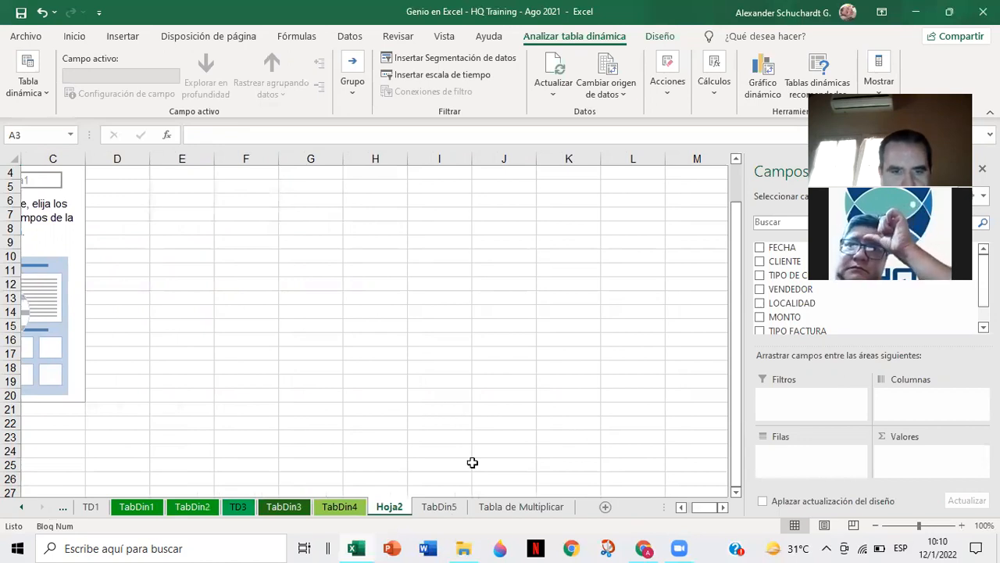
pyautogui.moveTo(472, 462); pyautogui.dragTo(472, 462)
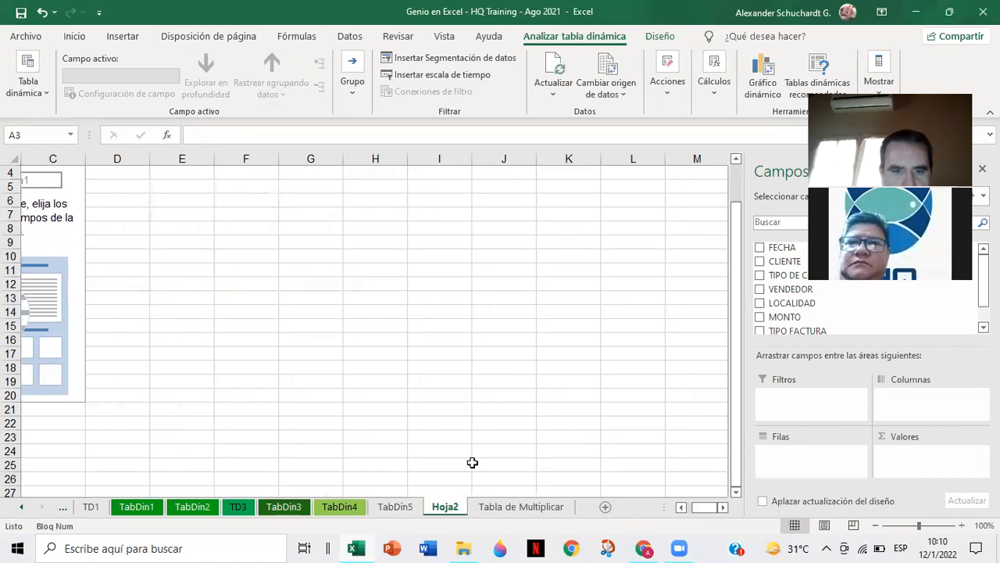
# Step: Rename the pivot table sheet as TD5
pyautogui.rightClick(434, 506)
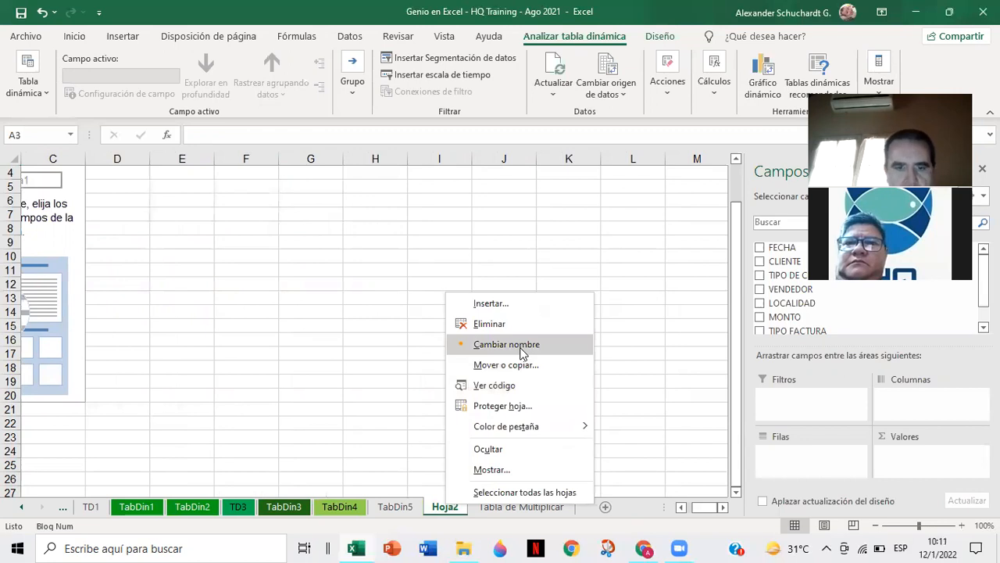
pyautogui.click(519, 346)
pyautogui.write('TD')
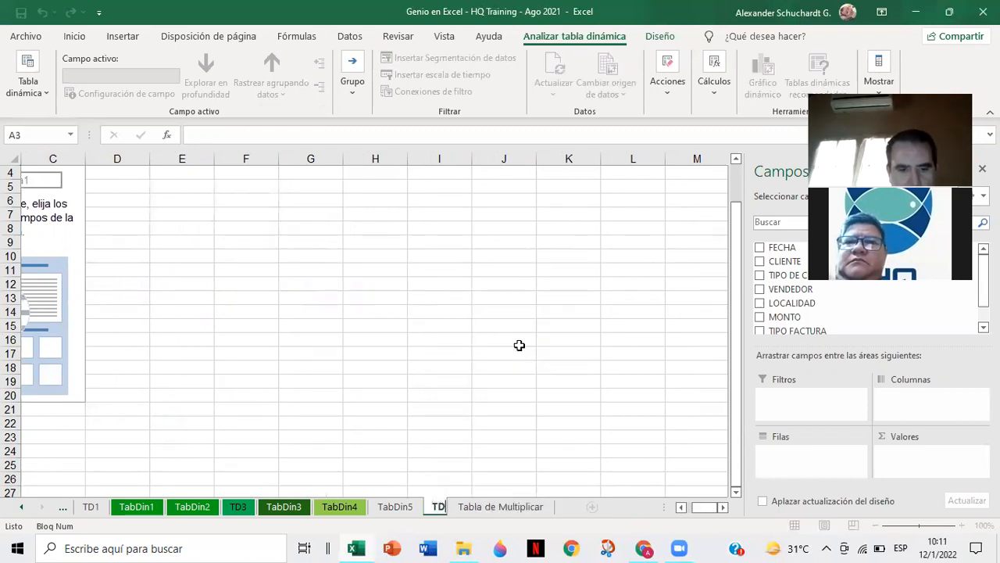
pyautogui.write('5')
pyautogui.press('Return')
pyautogui.click(467, 366)
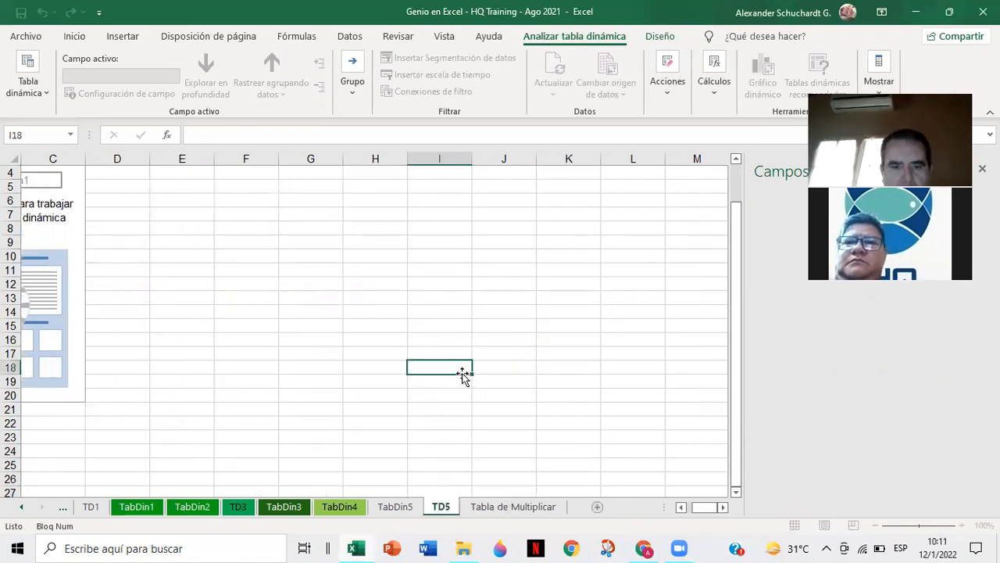
# Step: Review the exercise instructions on the TabDin5 sheet and return to the empty pivot table on TD5
pyautogui.hotkey('ctrl', 'pageup')
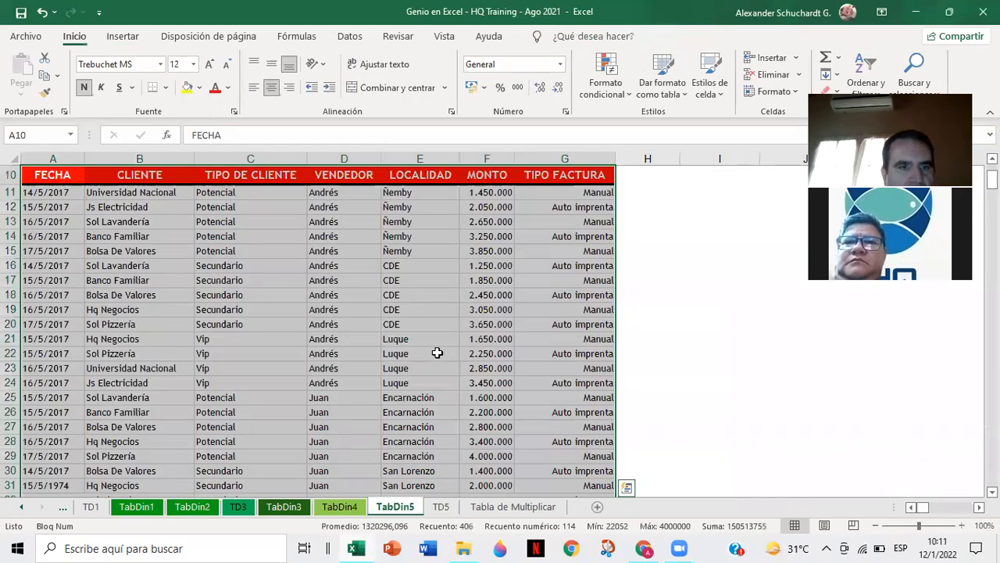
pyautogui.scroll(1, 438, 353)
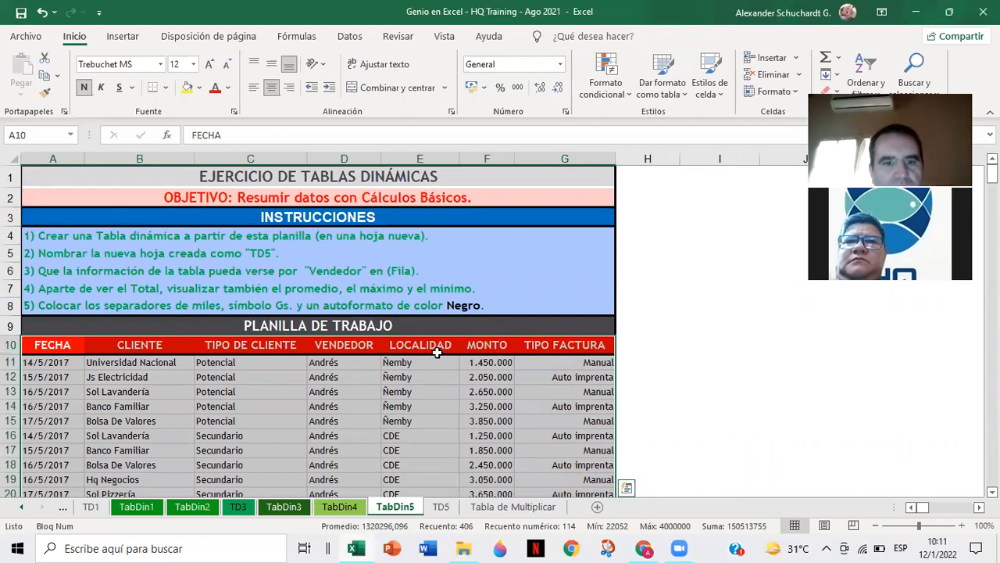
pyautogui.scroll(-1, 439, 353)
pyautogui.scroll(-1, 448, 426)
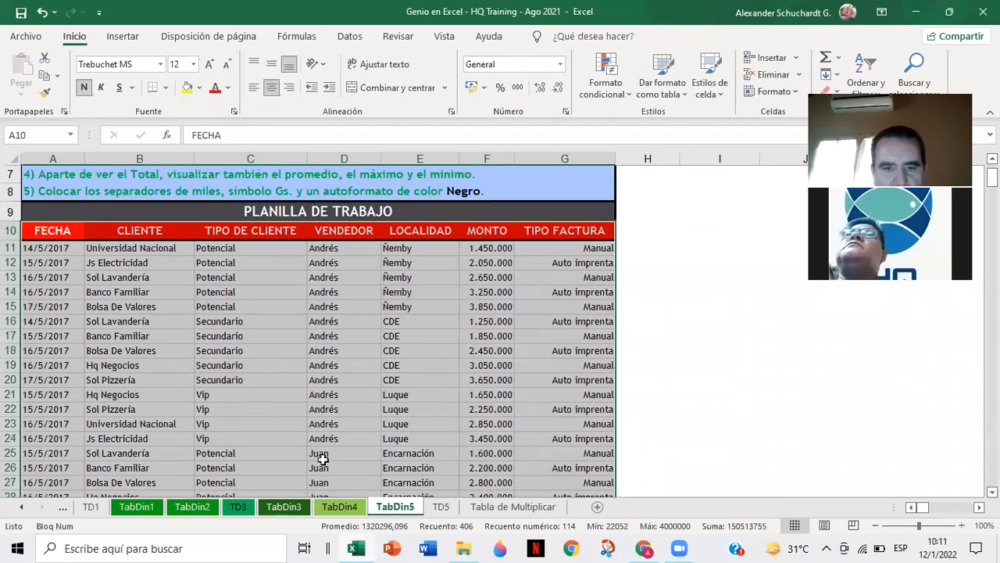
pyautogui.hotkey('ctrl', 'pagedown')
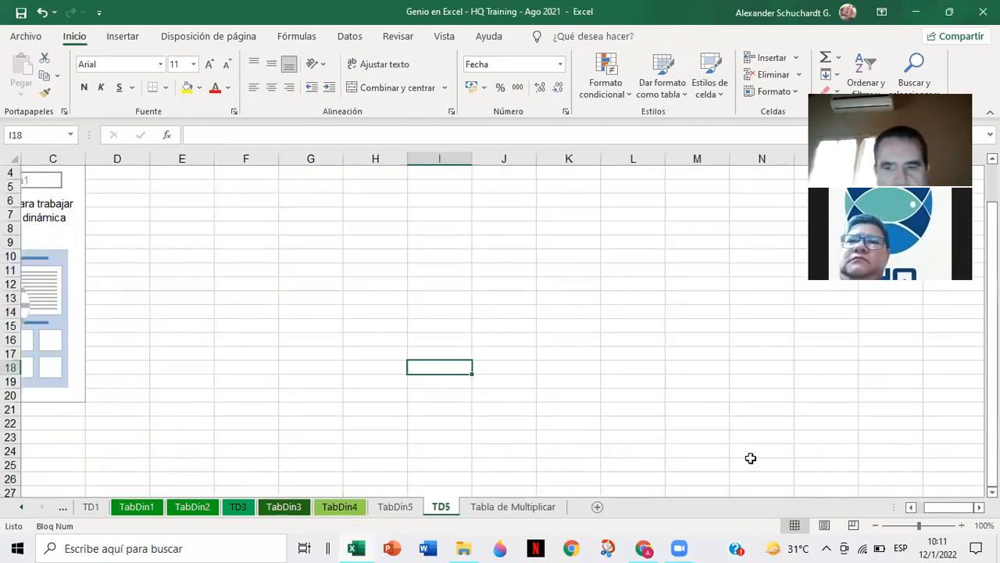
pyautogui.hscroll(-2, 750, 458)
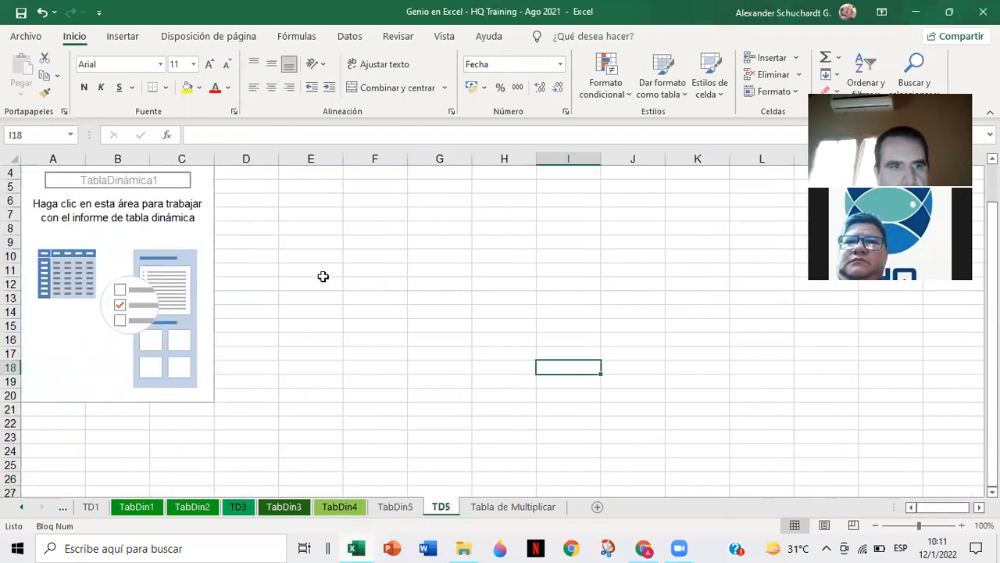
# Step: Lay out the TD5 pivot table with VENDEDOR as rows and the sum of MONTO as values, and widen column B
pyautogui.click(134, 262)
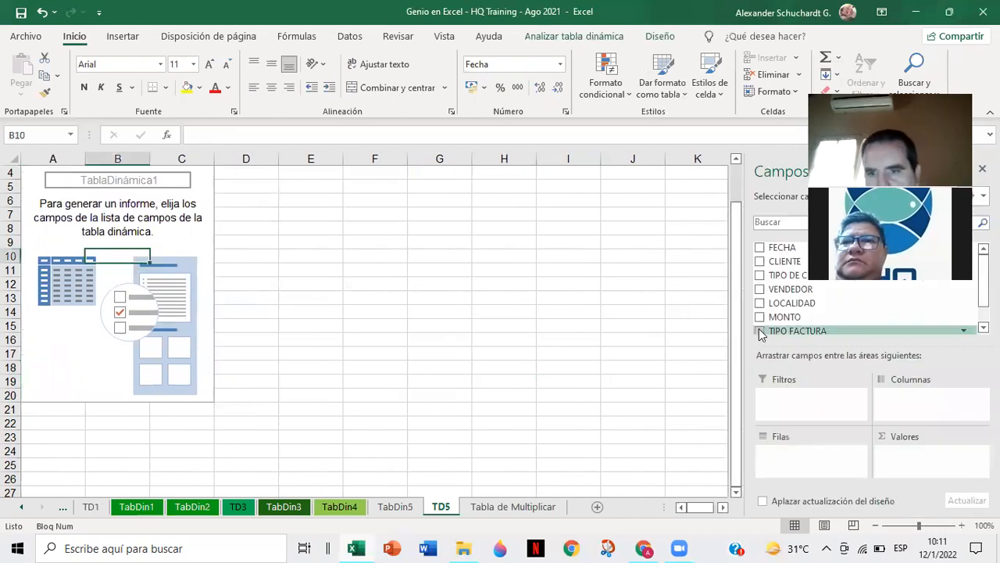
pyautogui.moveTo(779, 293); pyautogui.dragTo(812, 455)
pyautogui.scroll(1, 319, 320)
pyautogui.hotkey('ctrl', 'pageup')
pyautogui.hotkey('ctrl', 'pageup')
pyautogui.hotkey('ctrl', 'pagedown')
pyautogui.scroll(2, 403, 279)
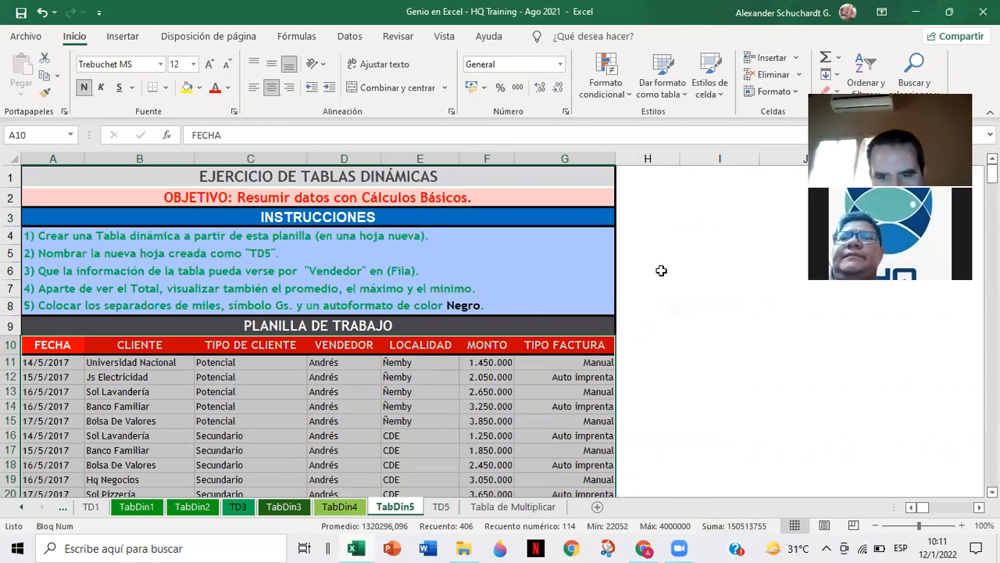
pyautogui.scroll(-1, 489, 371)
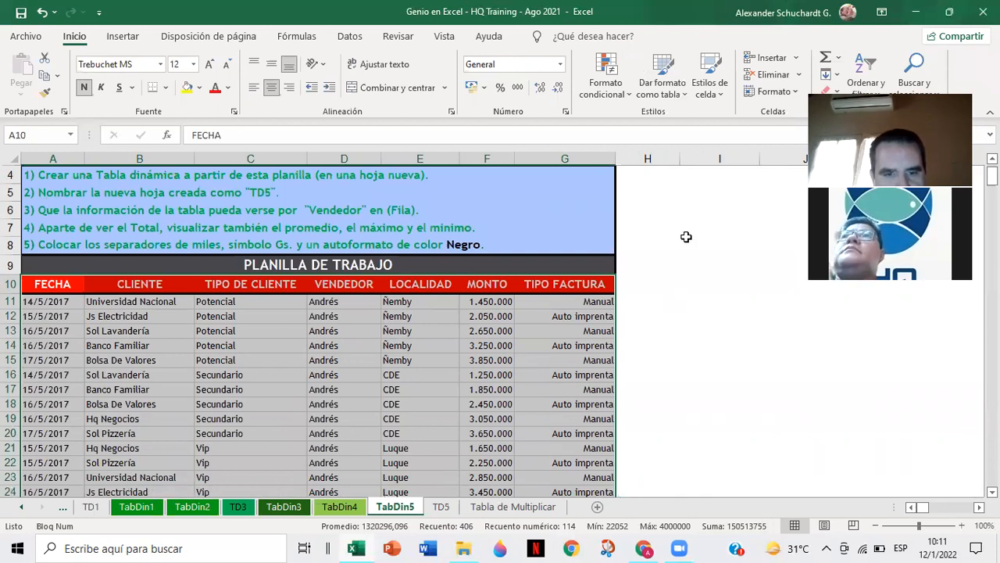
pyautogui.hotkey('ctrl', 'pagedown')
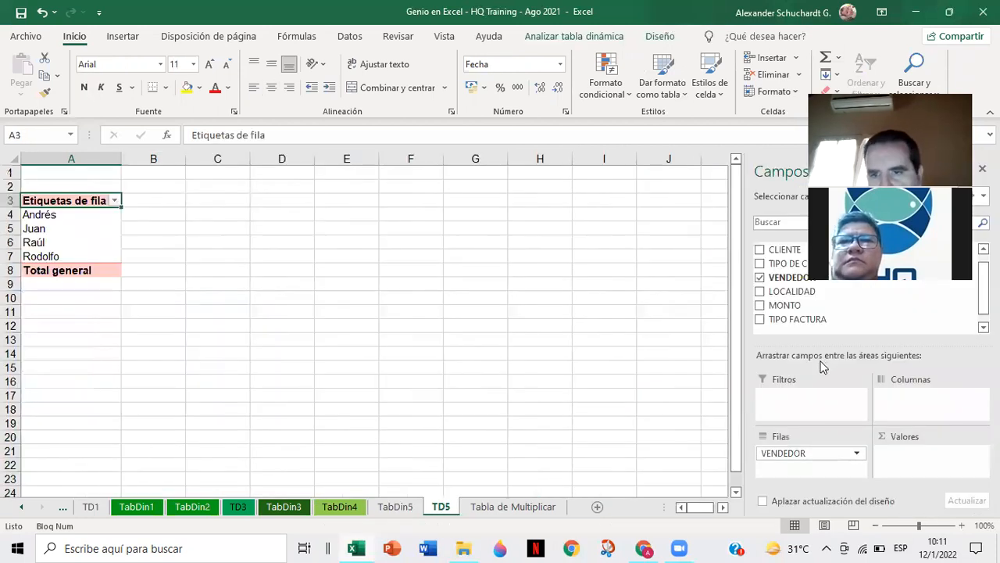
pyautogui.moveTo(784, 305); pyautogui.dragTo(916, 459)
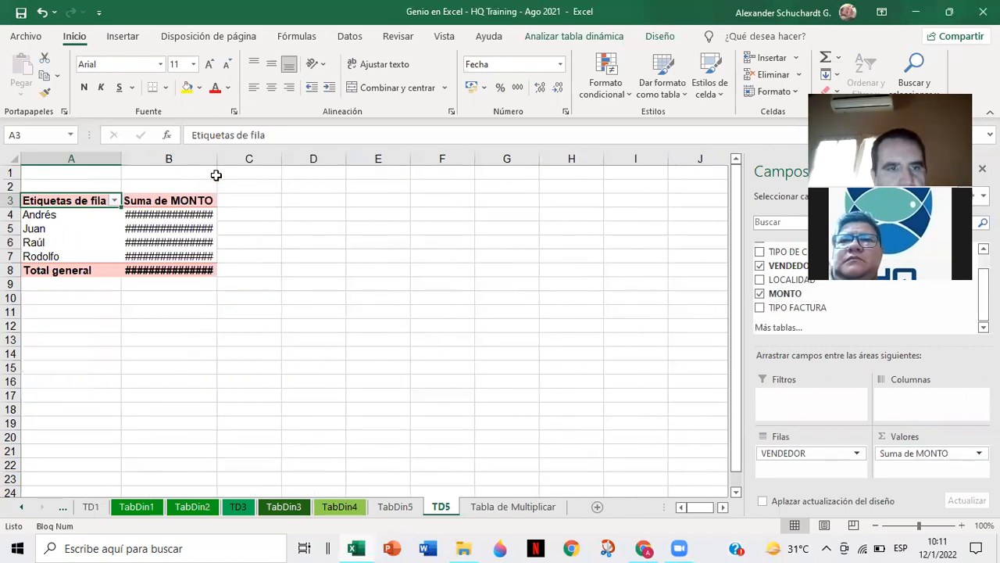
pyautogui.moveTo(215, 158); pyautogui.dragTo(228, 158)
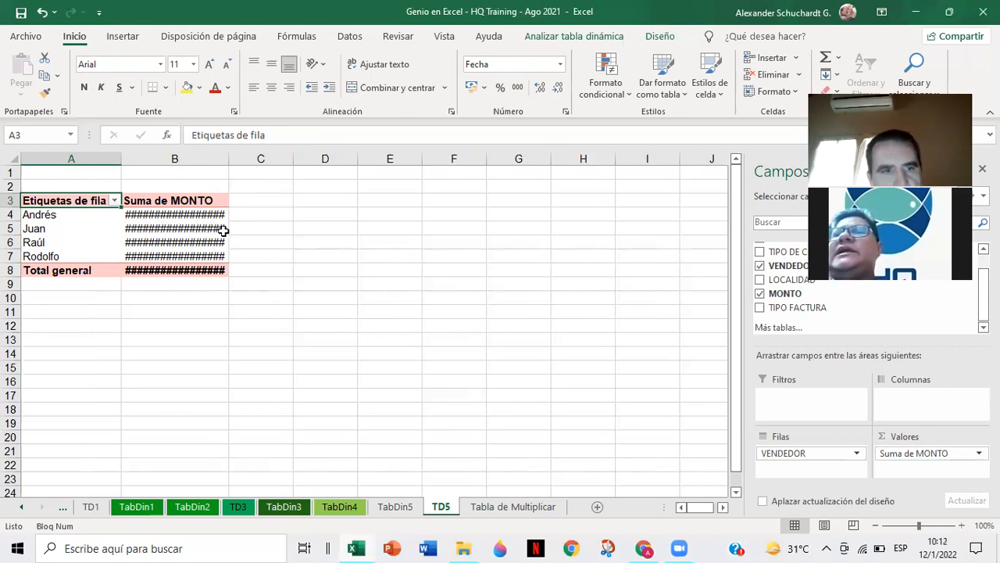
# Step: Set the Suma de MONTO value field's number format to Número with no decimals and the thousands separator
pyautogui.moveTo(188, 215); pyautogui.dragTo(186, 274)
pyautogui.rightClick(187, 243)
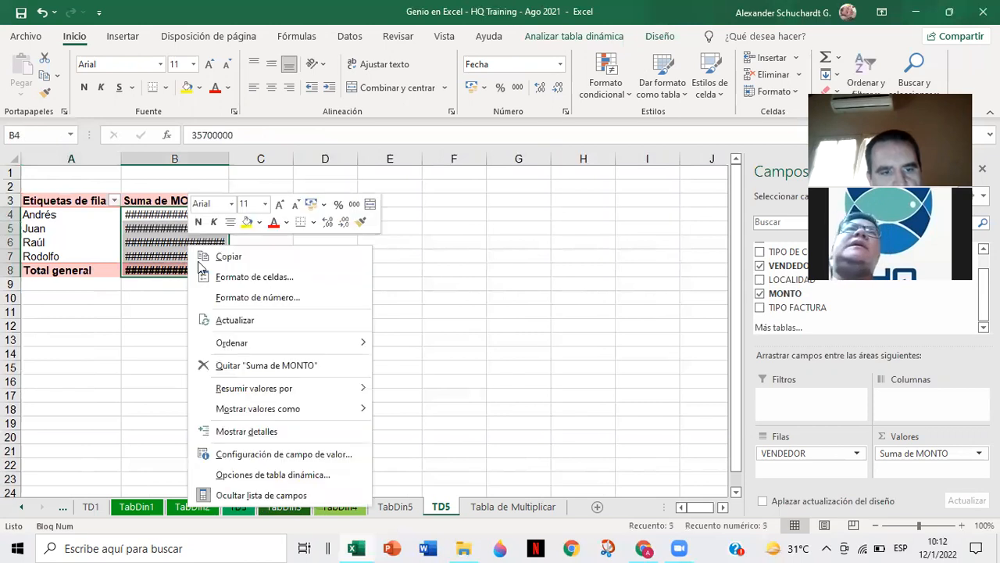
pyautogui.click(259, 455)
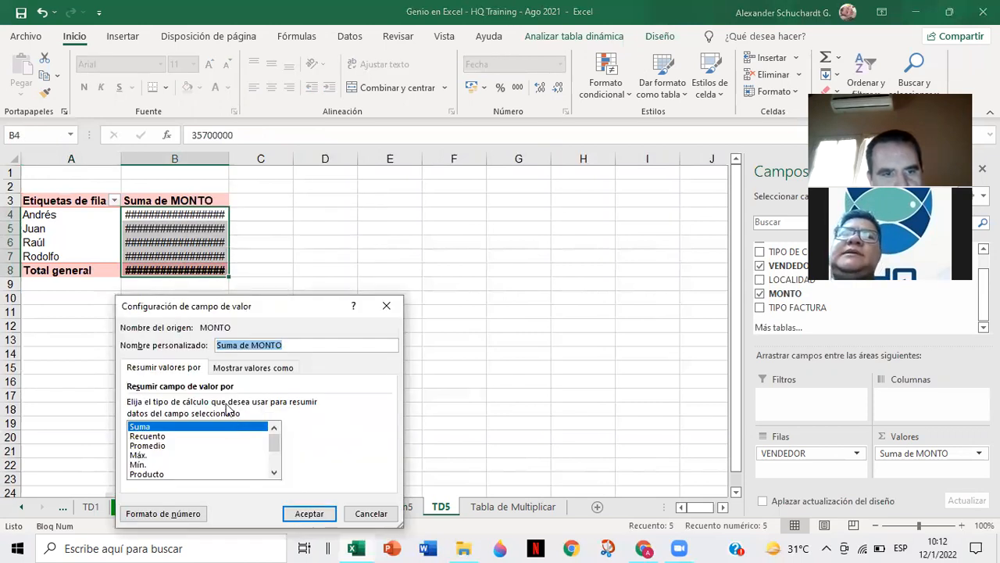
pyautogui.click(187, 427)
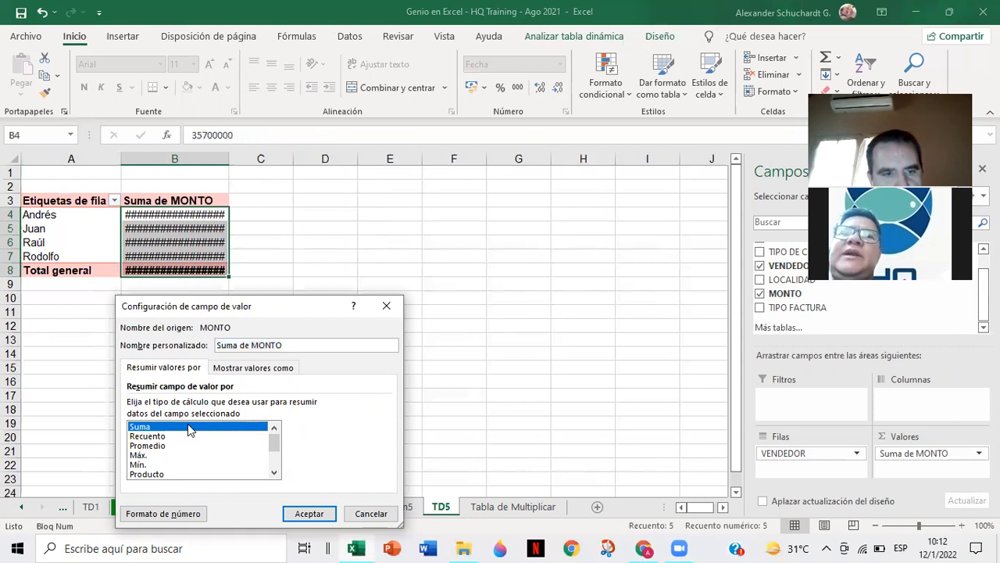
pyautogui.click(250, 368)
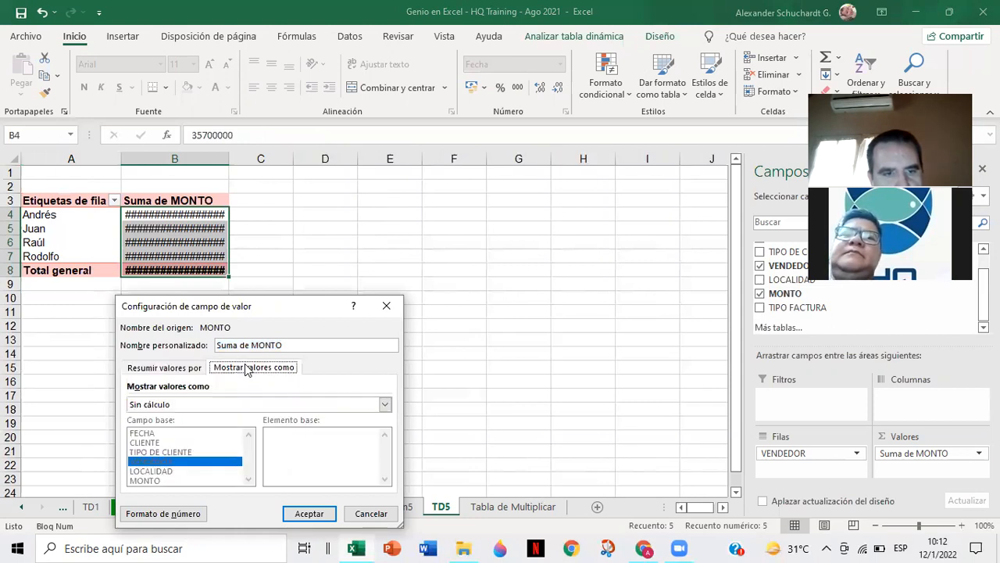
pyautogui.click(163, 368)
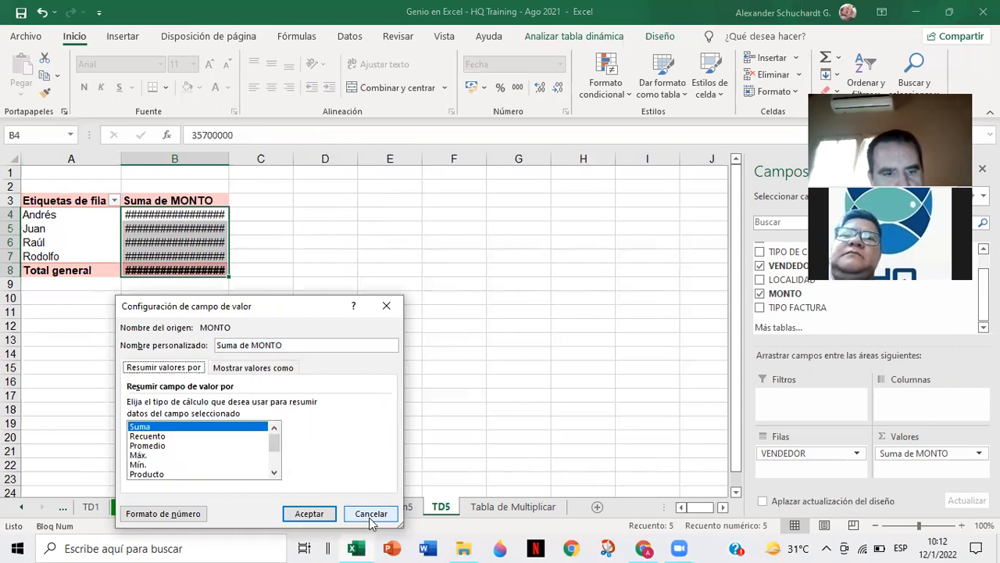
pyautogui.click(177, 520)
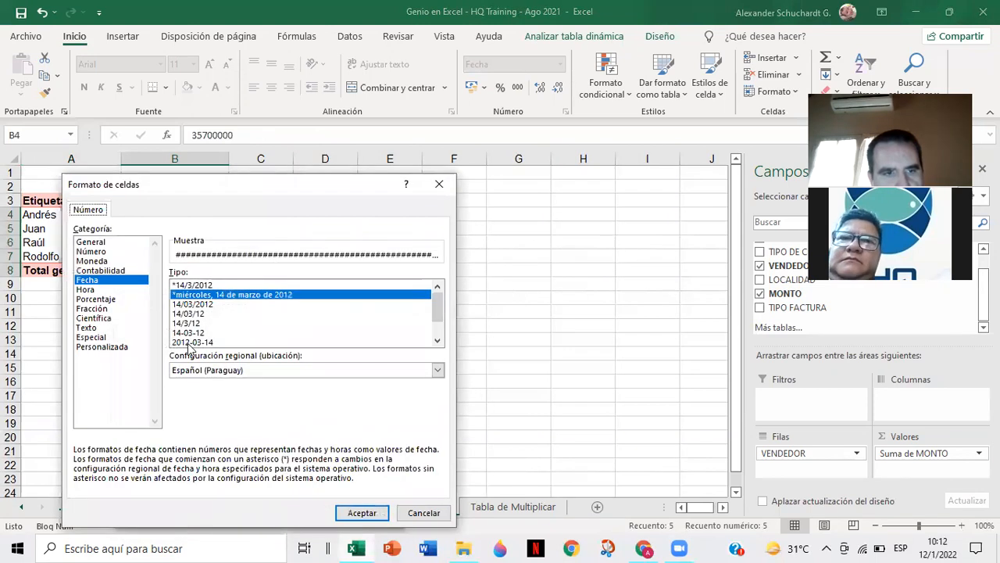
pyautogui.click(91, 252)
pyautogui.click(175, 292)
pyautogui.press('Return')
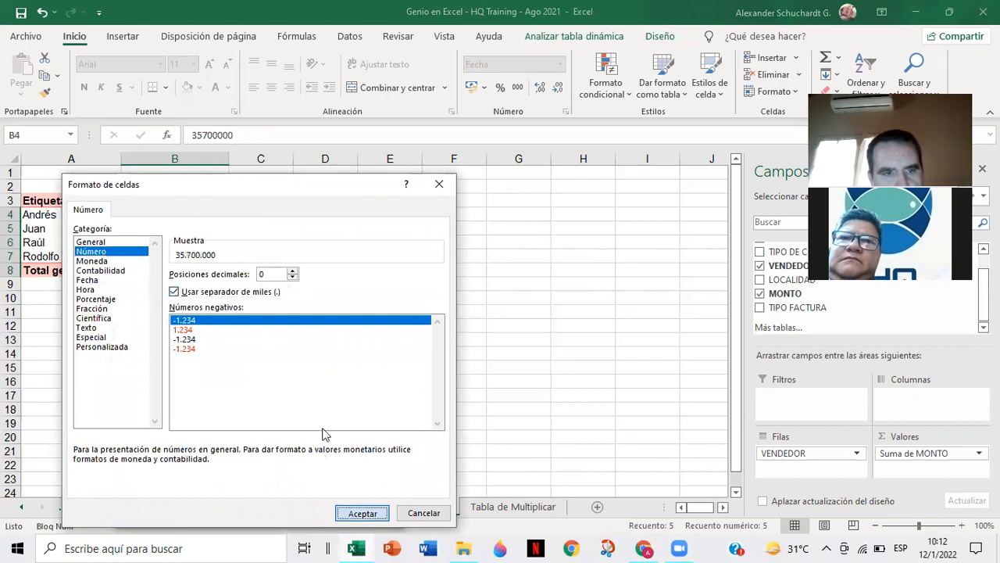
pyautogui.click(318, 512)
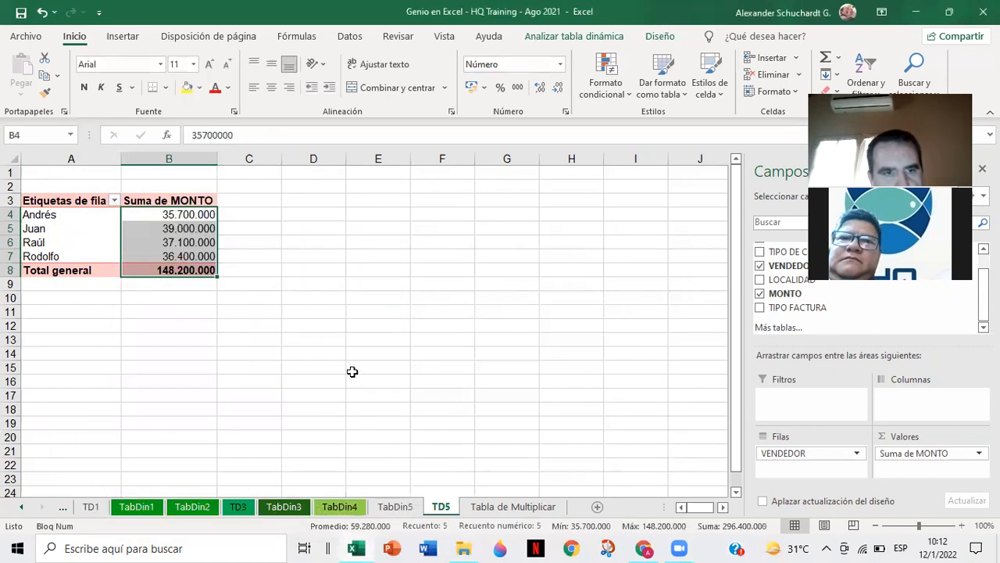
pyautogui.click(354, 343)
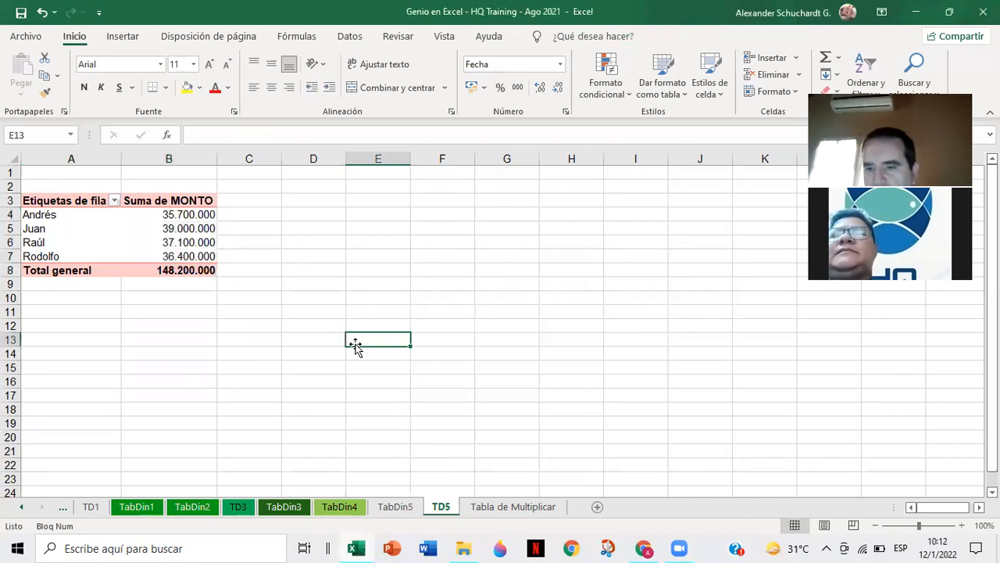
# Step: Add MONTO a second time as a value field and copy the number format of B4:B8 onto C4:C8
pyautogui.click(188, 270)
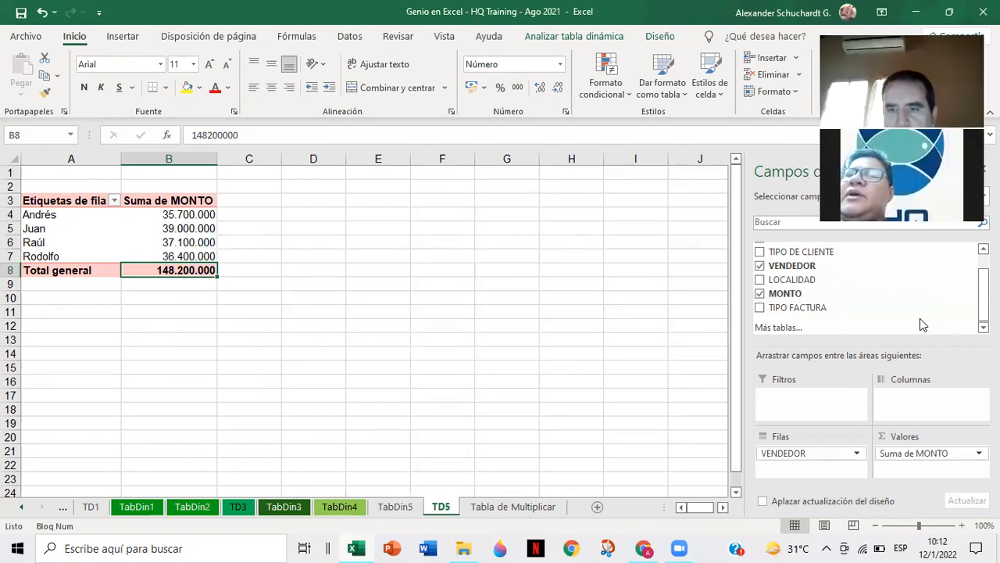
pyautogui.moveTo(918, 396); pyautogui.dragTo(930, 469)
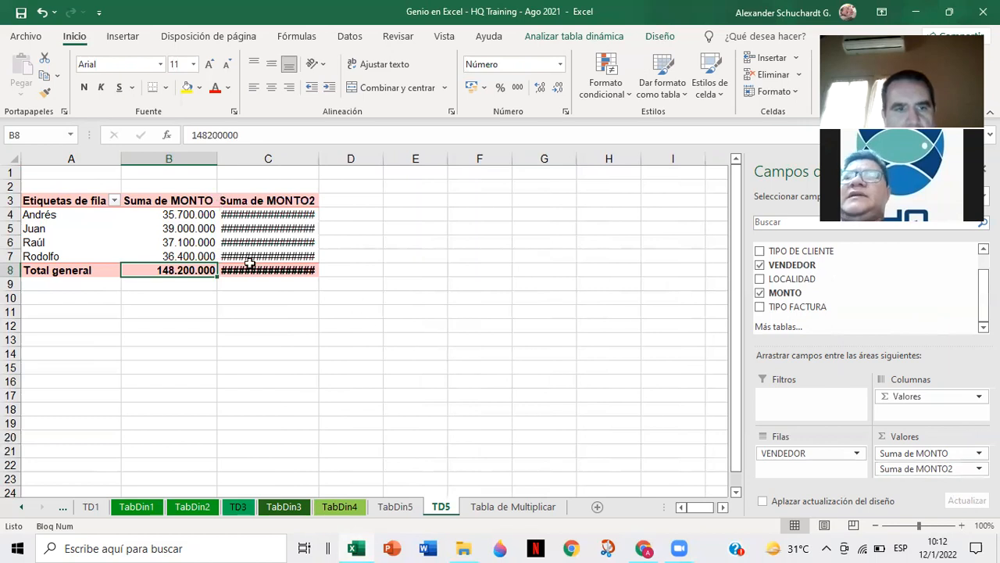
pyautogui.moveTo(188, 214); pyautogui.dragTo(188, 271)
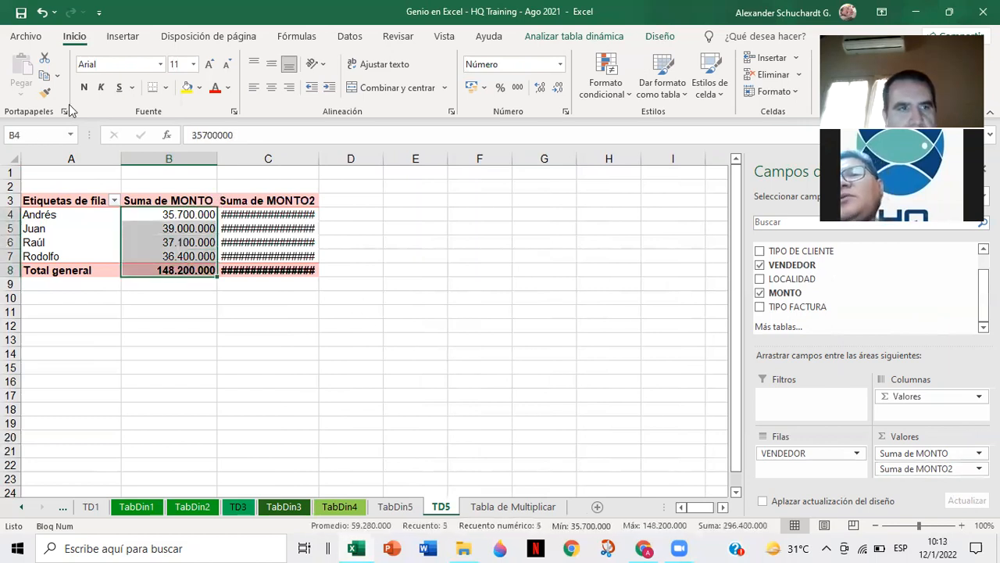
pyautogui.click(44, 92)
pyautogui.moveTo(262, 213); pyautogui.dragTo(265, 270)
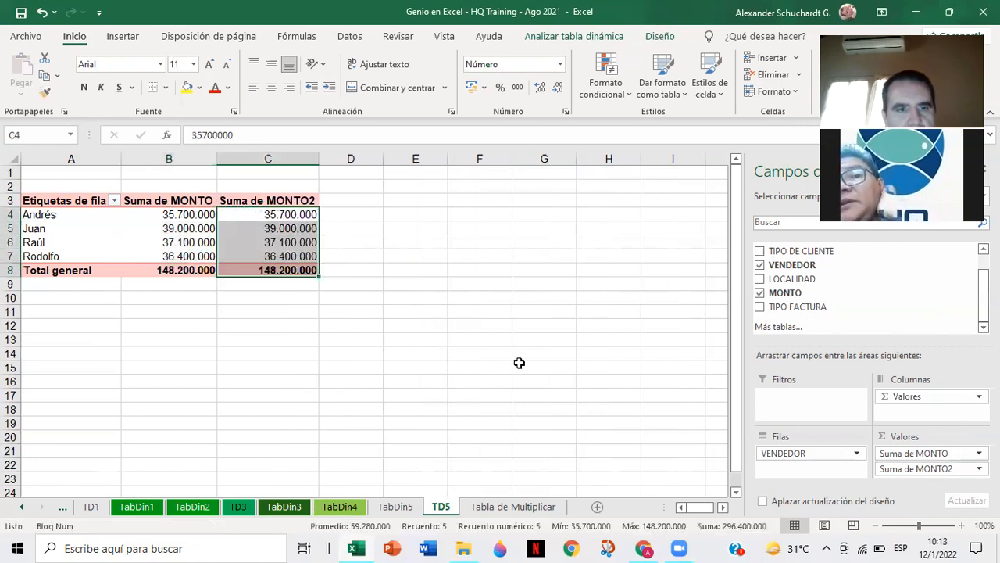
pyautogui.click(590, 397)
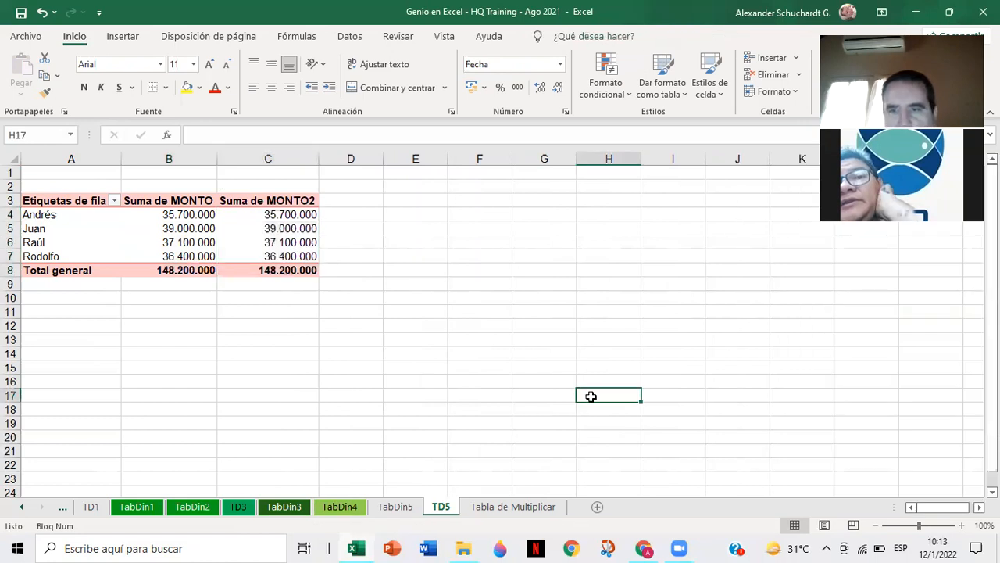
# Step: Add MONTO a third time as a value field and copy the number format of B4:B8 onto C4:D8
pyautogui.click(236, 238)
pyautogui.moveTo(799, 292); pyautogui.dragTo(938, 471)
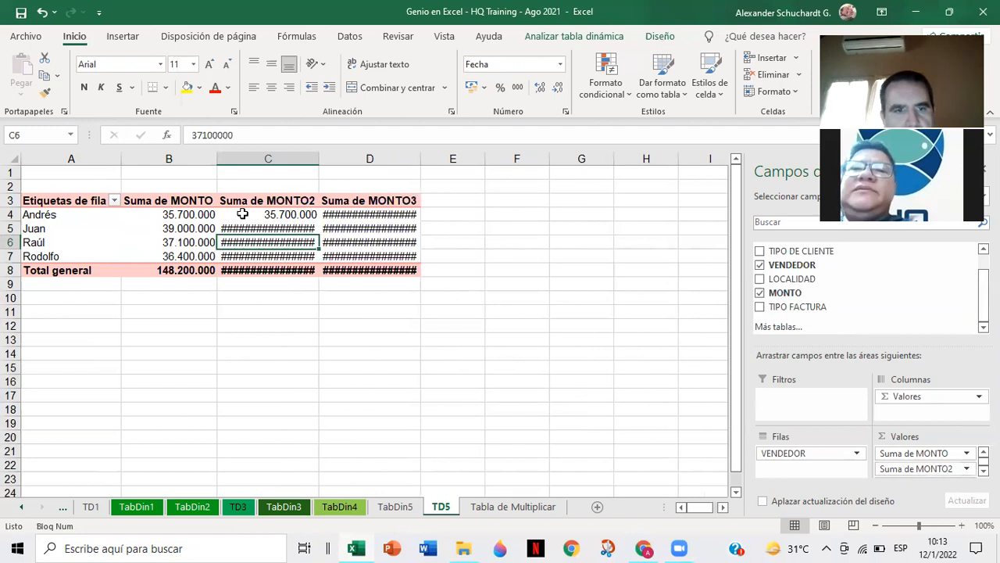
pyautogui.click(193, 215)
pyautogui.moveTo(193, 215); pyautogui.dragTo(187, 270)
pyautogui.click(45, 92)
pyautogui.moveTo(307, 217)
pyautogui.mouseDown()
pyautogui.moveTo(330, 219)
pyautogui.moveTo(348, 268)
pyautogui.mouseUp()
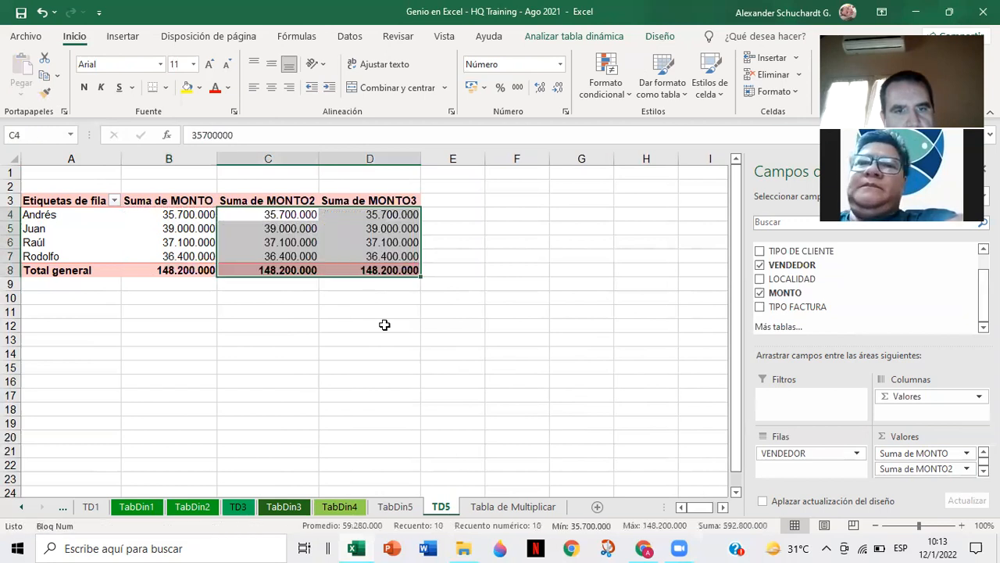
pyautogui.click(385, 325)
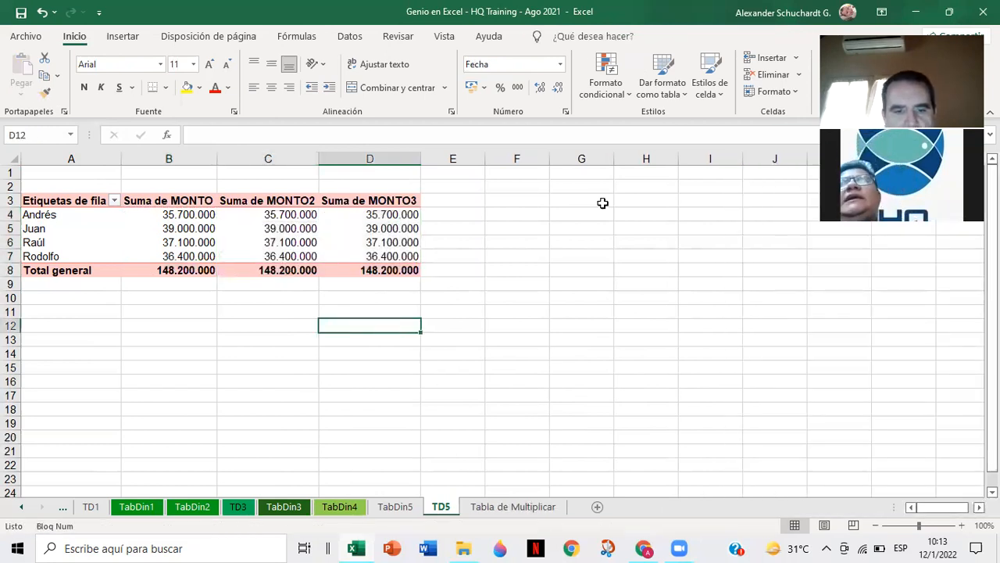
# Step: Recheck the TabDin5 instructions and change the second MONTO value field on TD5 to summarize by Promedio
pyautogui.hotkey('ctrl', 'pageup')
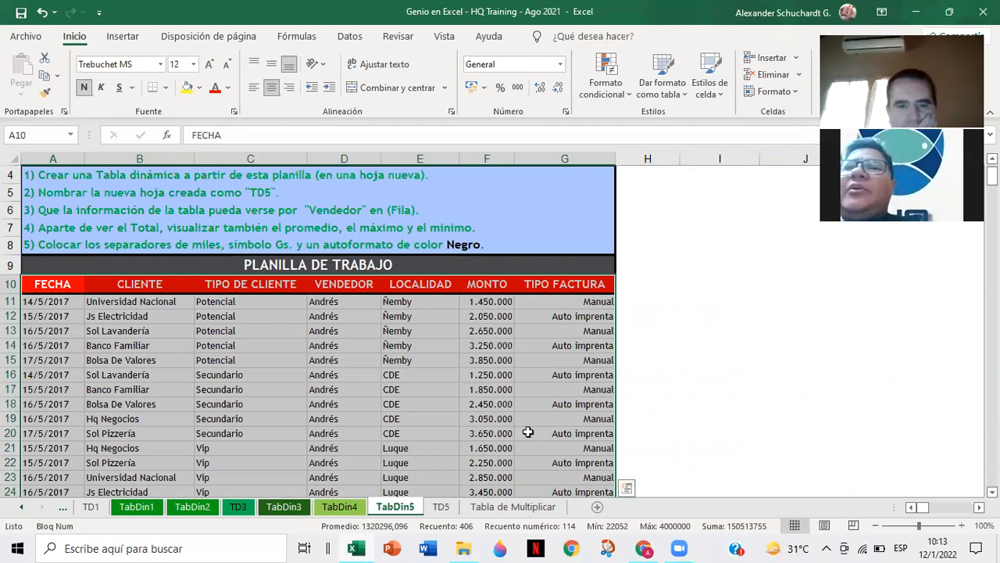
pyautogui.hotkey('ctrl', 'pagedown')
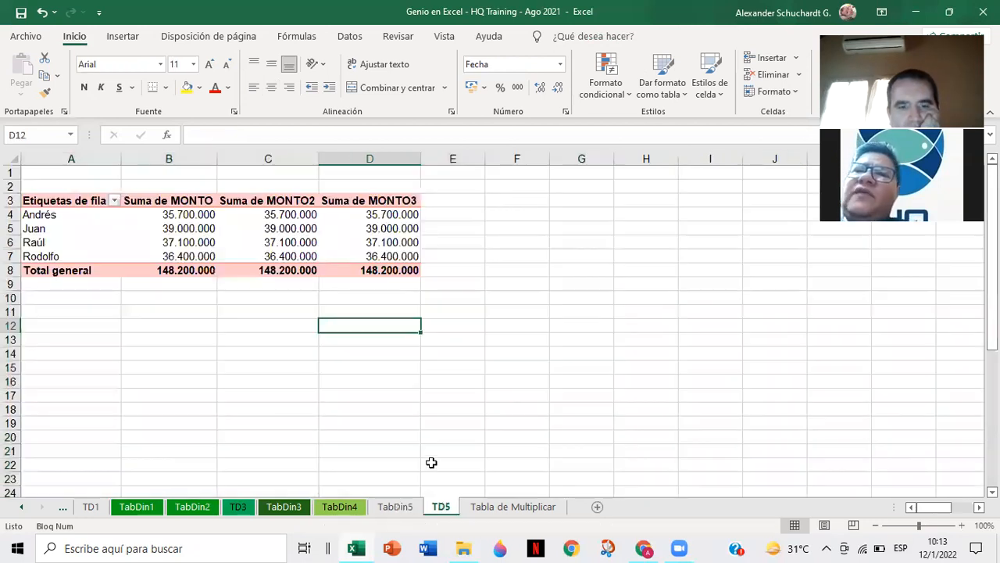
pyautogui.click(291, 202)
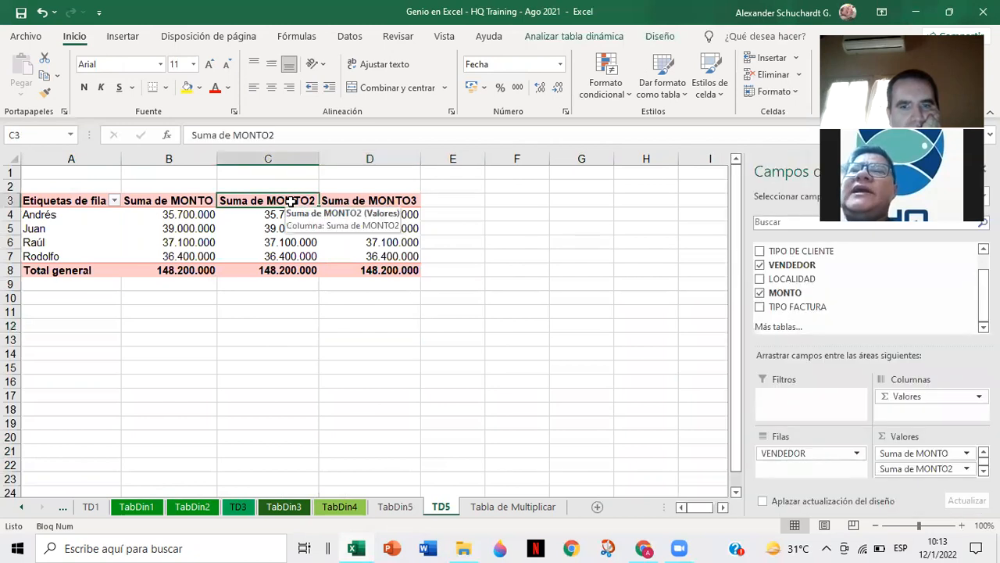
pyautogui.doubleClick(291, 202)
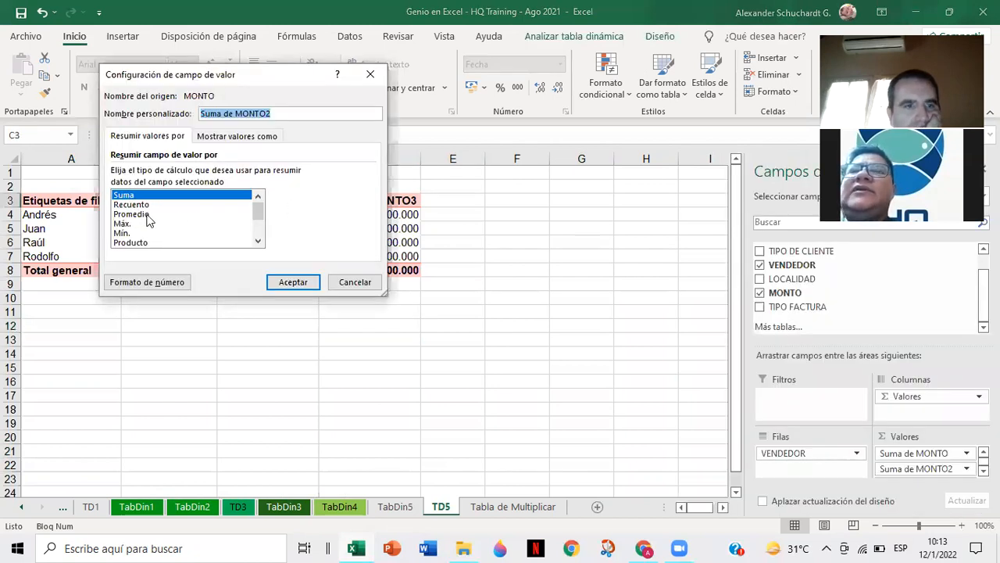
pyautogui.click(131, 214)
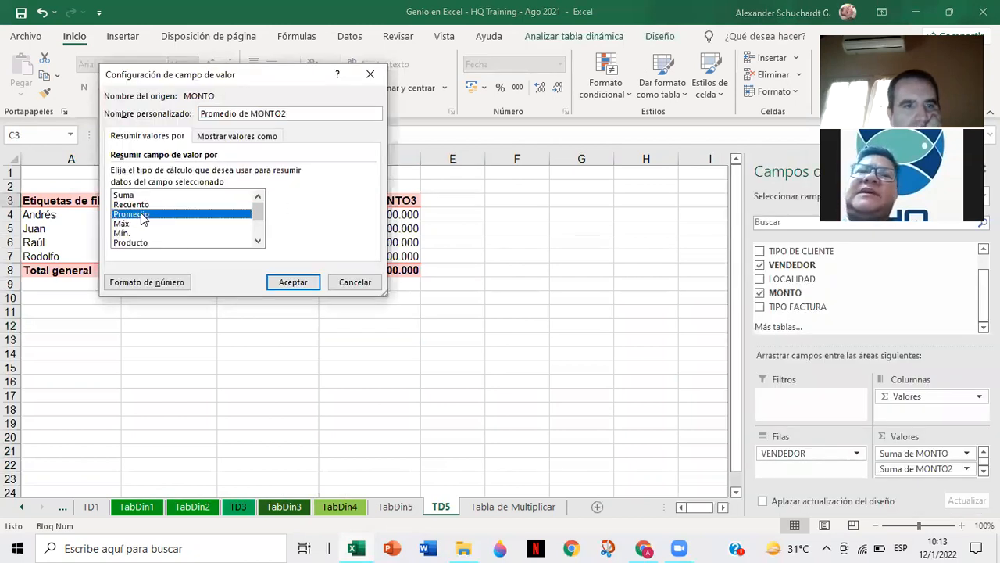
pyautogui.click(304, 286)
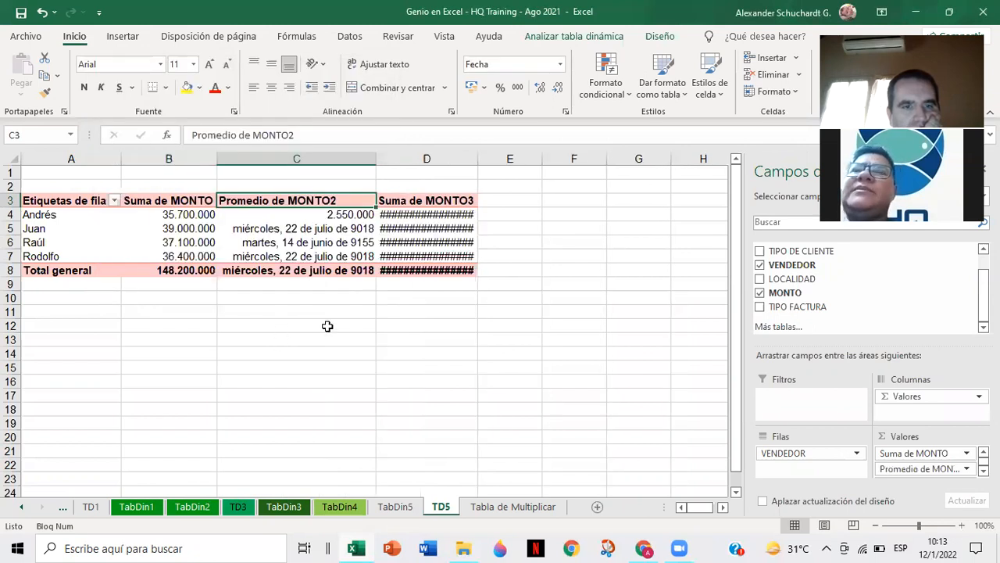
# Step: Copy the number format of cell B4 onto the average values in C4:C8 and autofit column C
pyautogui.click(184, 216)
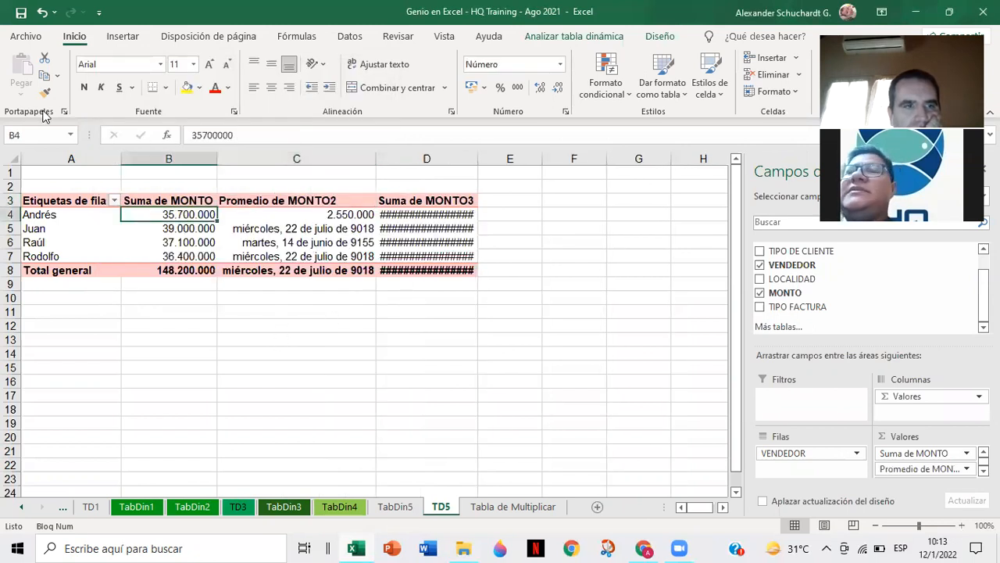
pyautogui.doubleClick(45, 92)
pyautogui.moveTo(279, 212); pyautogui.dragTo(284, 270)
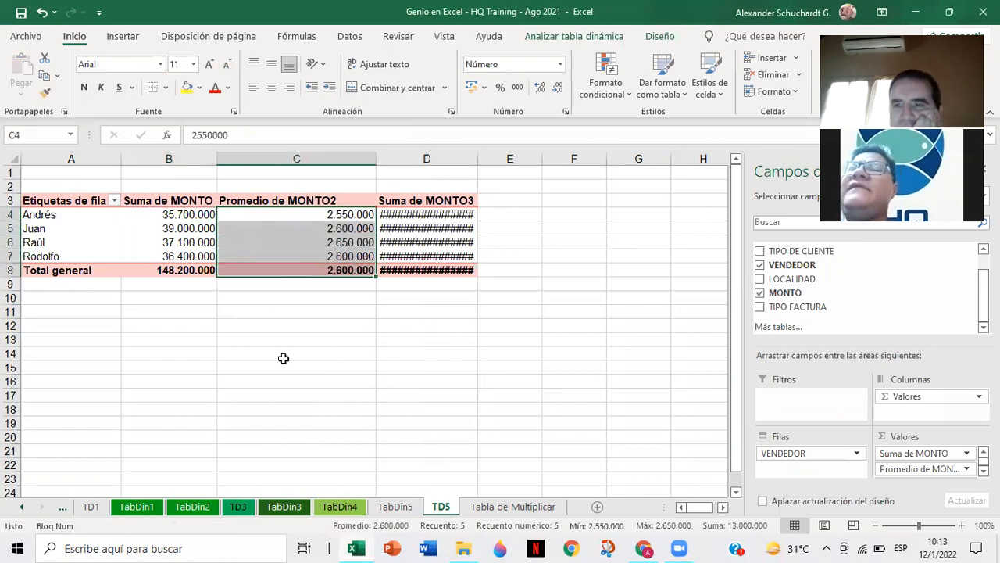
pyautogui.doubleClick(375, 154)
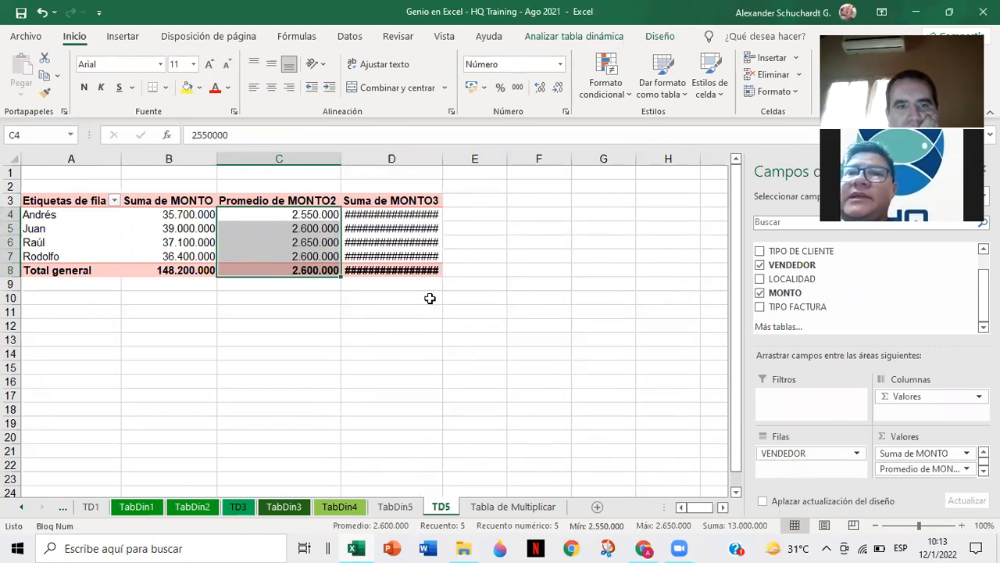
pyautogui.click(967, 469)
pyautogui.click(915, 453)
pyautogui.click(243, 515)
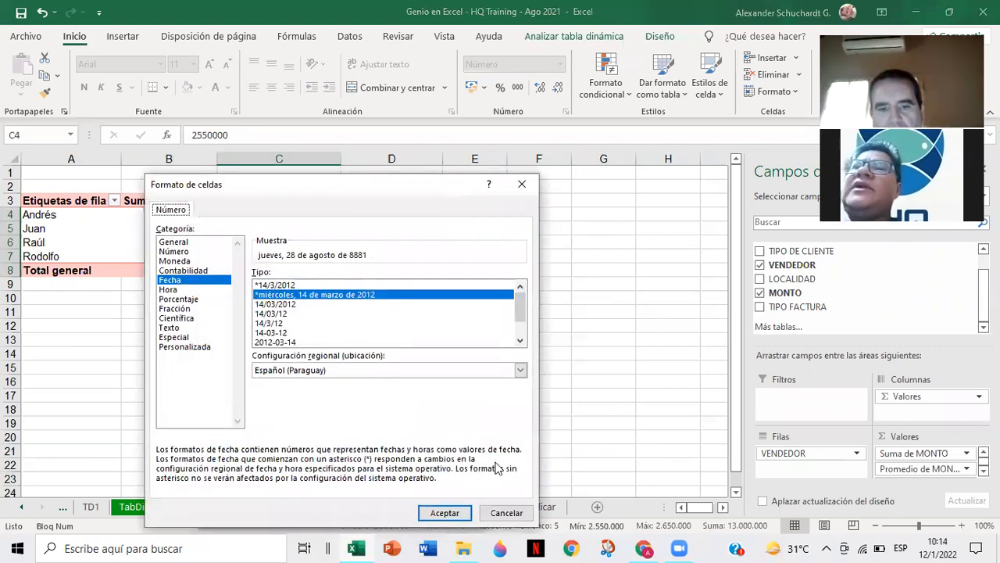
pyautogui.click(507, 513)
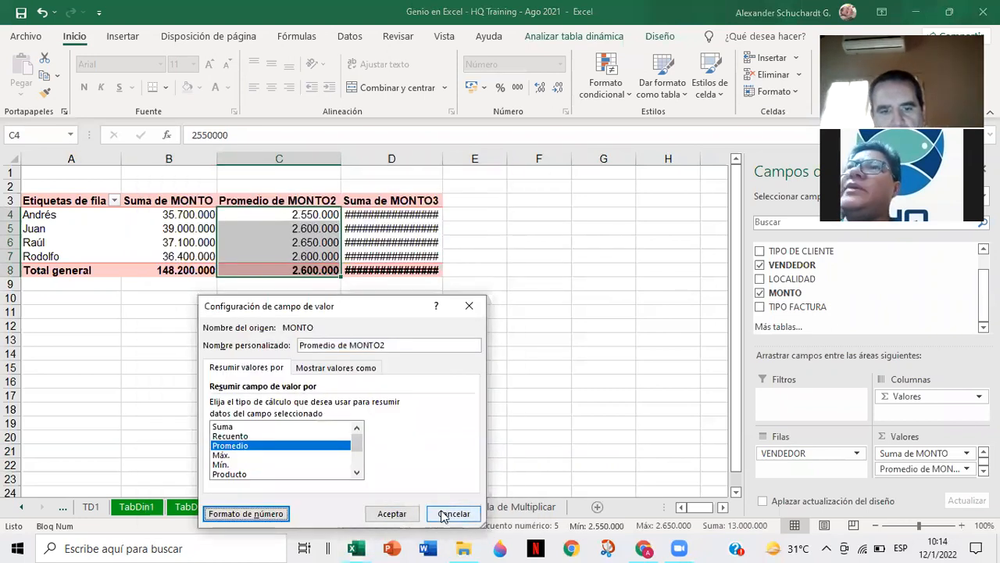
pyautogui.click(450, 512)
# Step: Set the number format of the Promedio de MONTO2 field to Número with 0 decimals and the thousands separator
pyautogui.rightClick(327, 219)
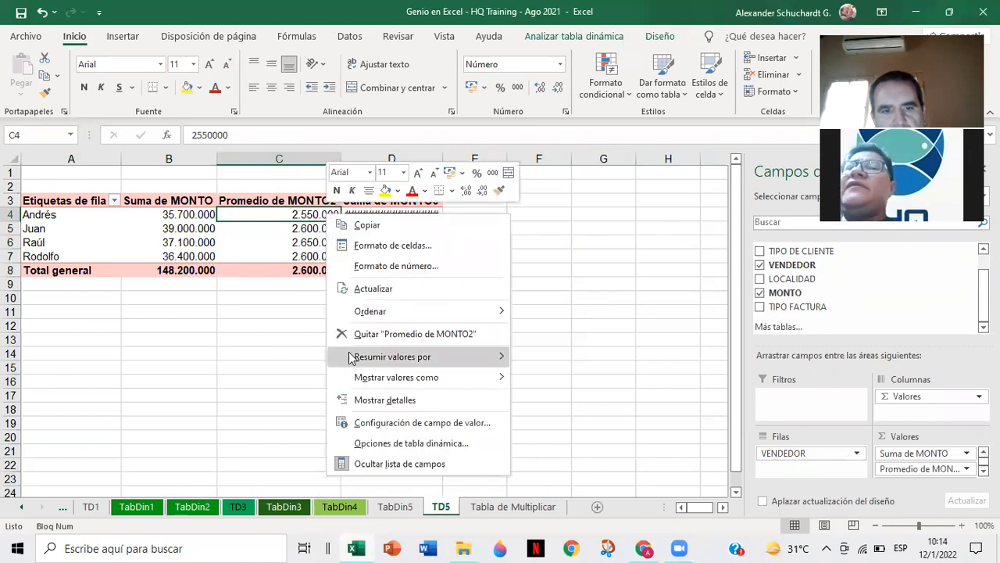
pyautogui.click(389, 266)
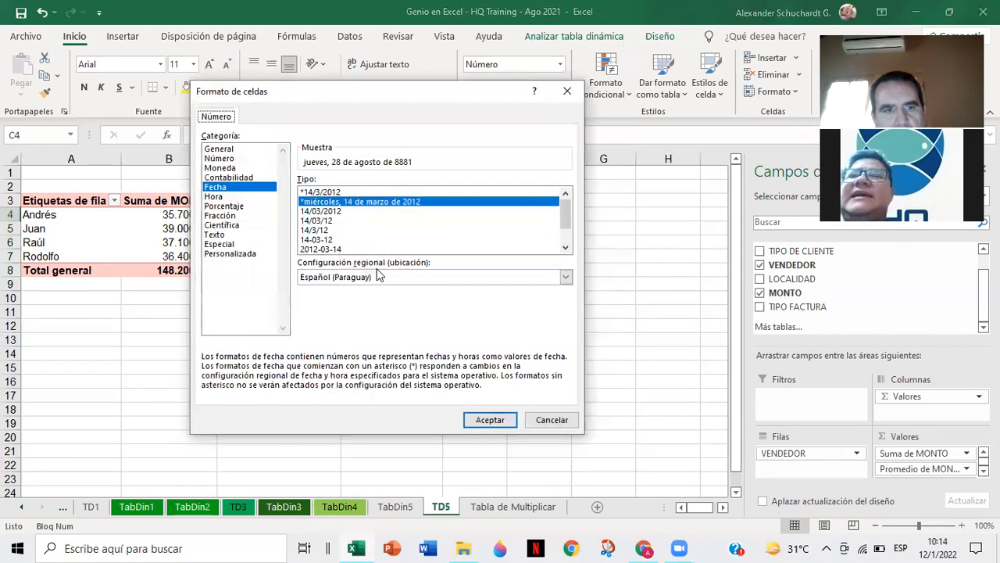
pyautogui.click(221, 158)
pyautogui.click(403, 197)
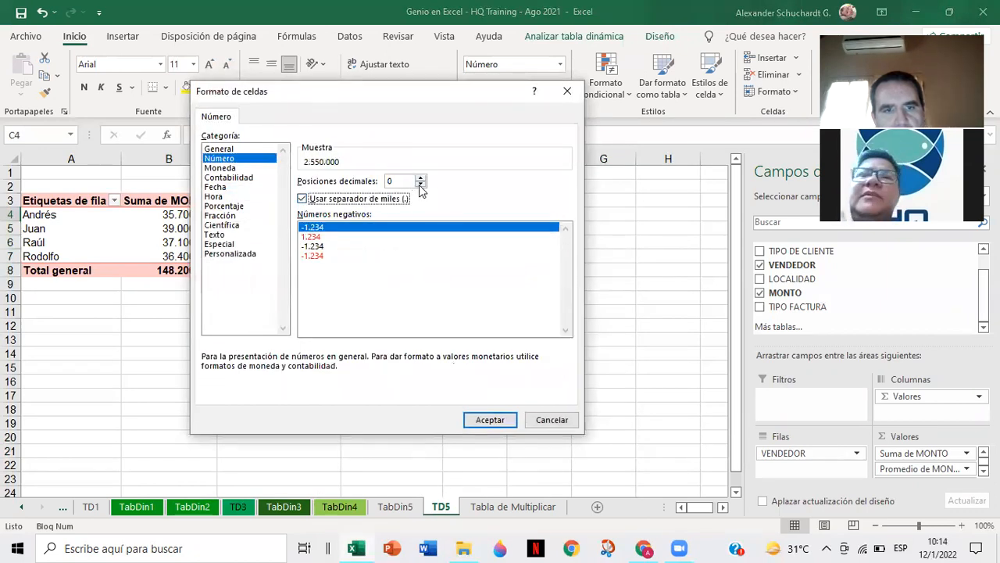
pyautogui.click(509, 420)
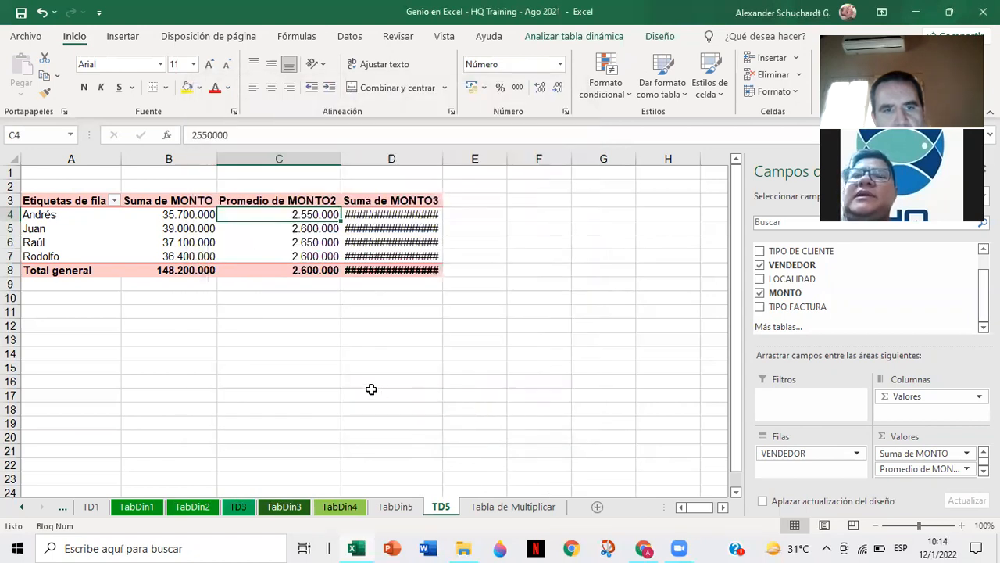
# Step: Set the number format of the Suma de MONTO3 field to Número with 0 decimals and the thousands separator
pyautogui.click(396, 214)
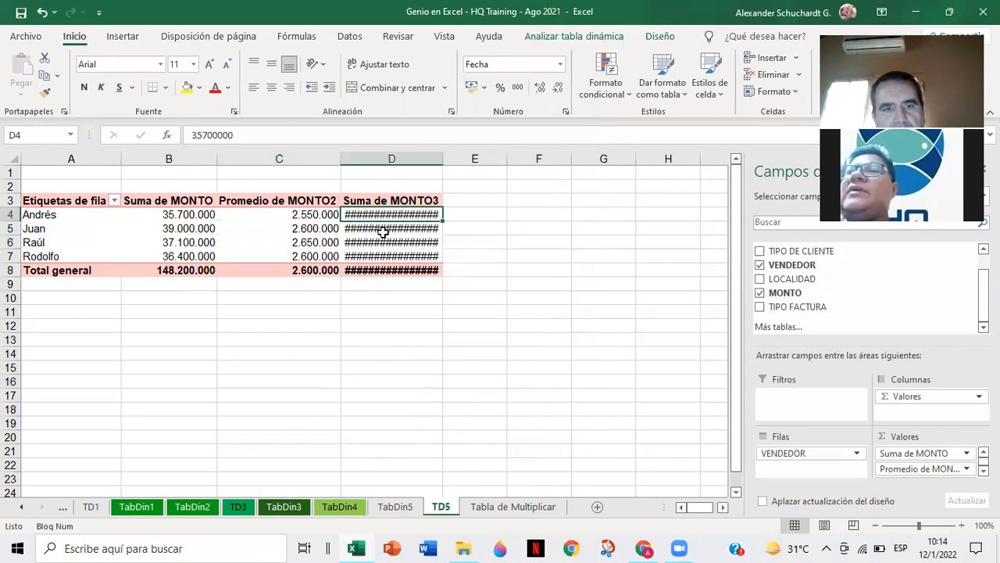
pyautogui.rightClick(391, 219)
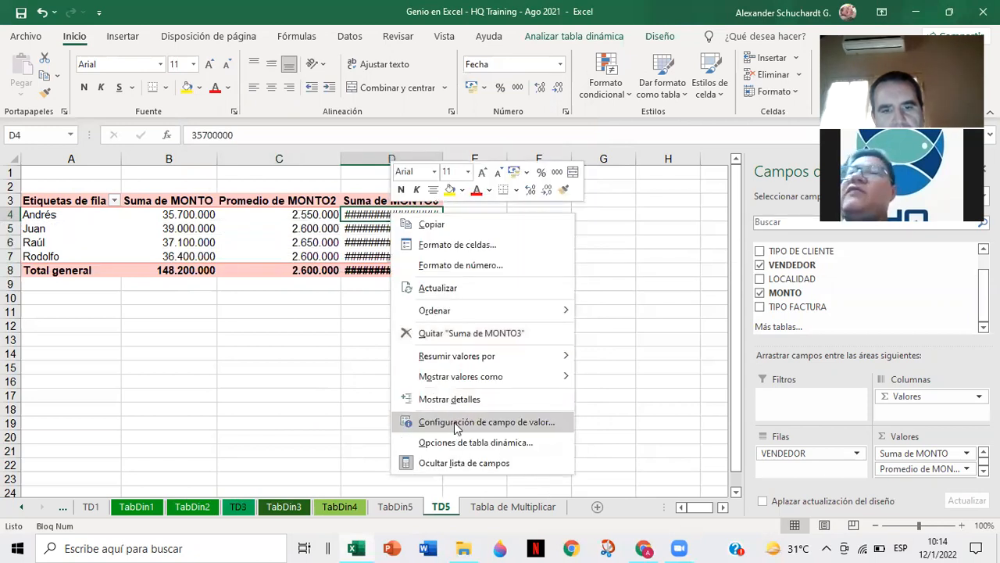
pyautogui.click(469, 266)
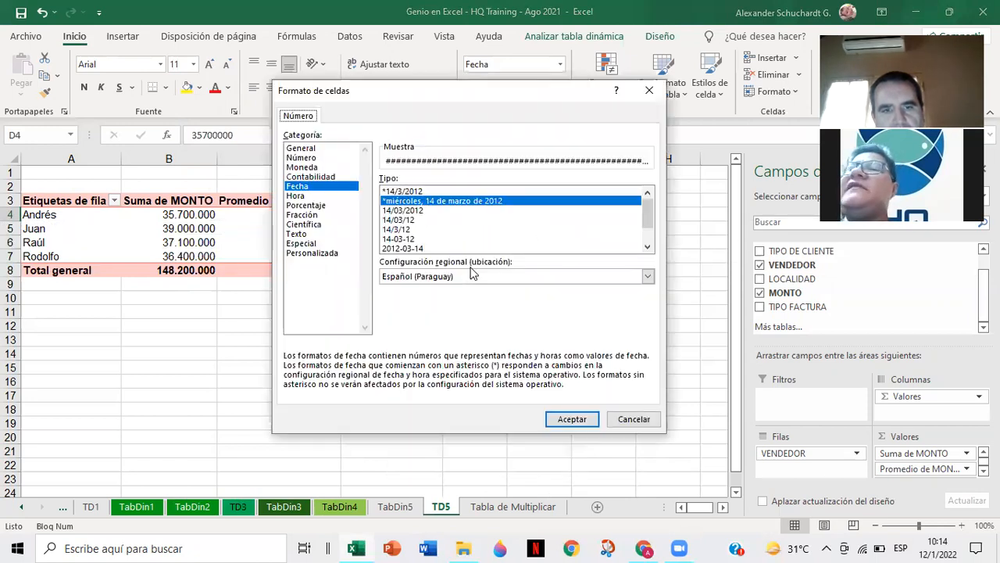
pyautogui.click(310, 159)
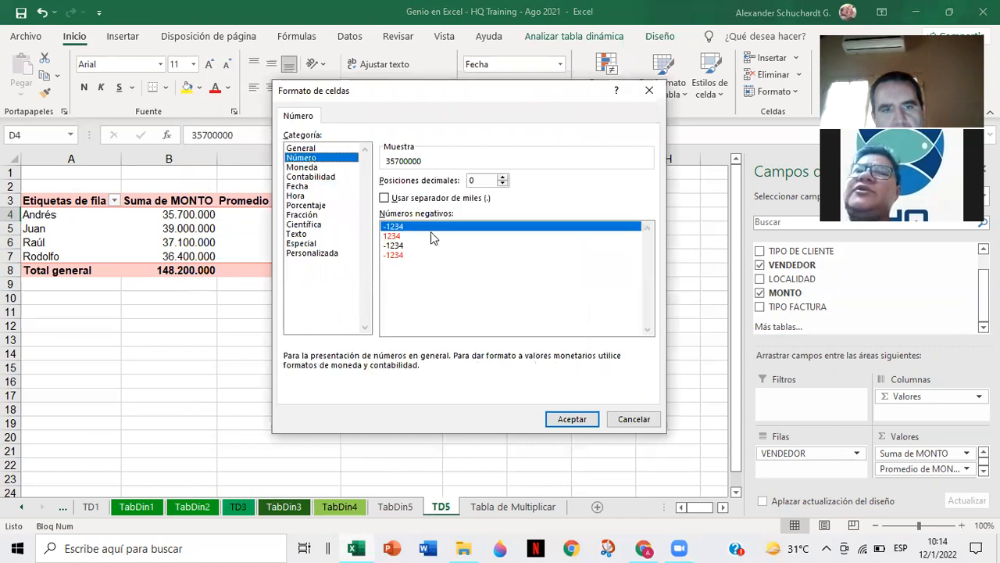
pyautogui.click(384, 199)
pyautogui.click(558, 417)
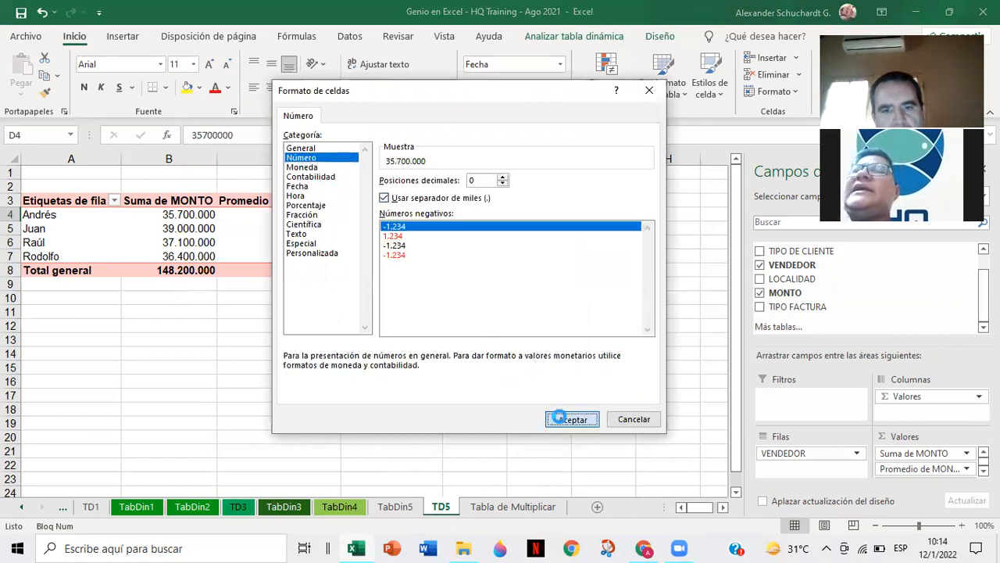
pyautogui.click(320, 366)
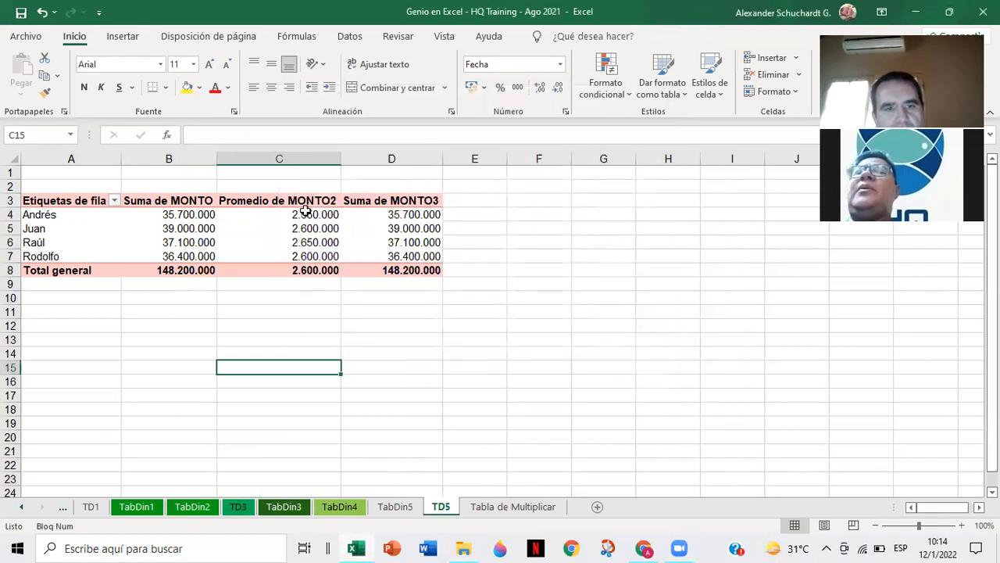
# Step: Change the third MONTO value field in column D to summarize by Máx
pyautogui.rightClick(396, 200)
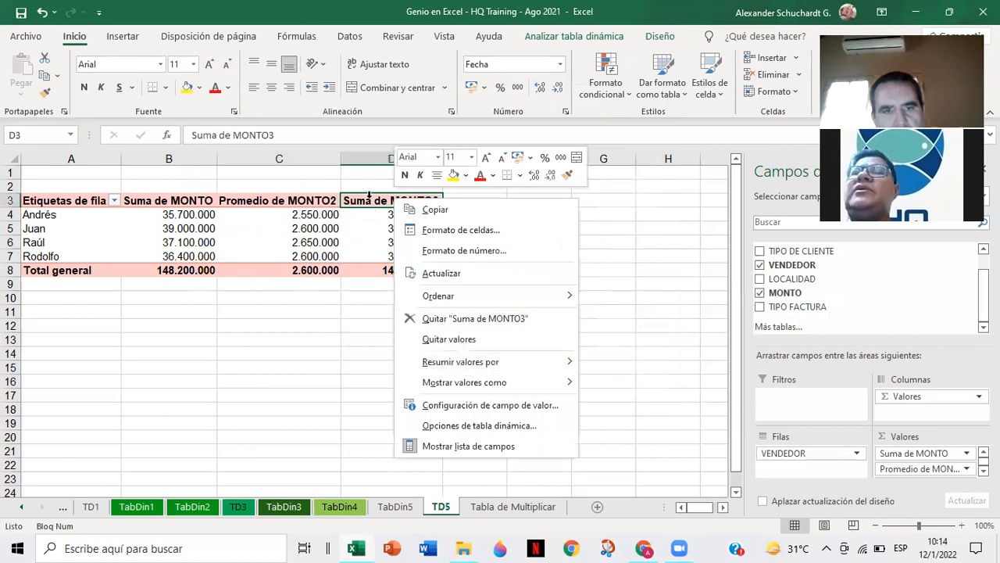
pyautogui.click(372, 201)
pyautogui.doubleClick(370, 200)
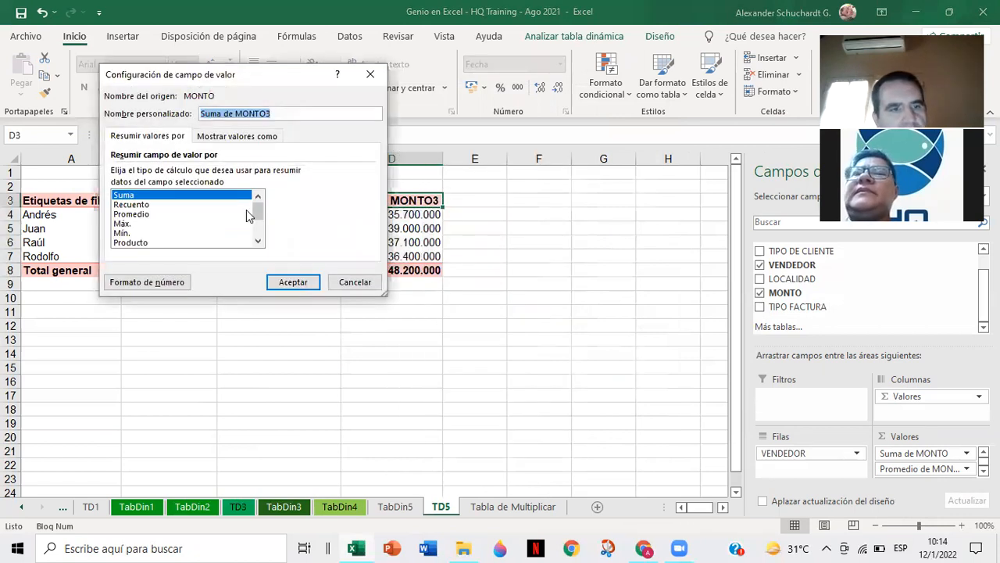
pyautogui.click(123, 224)
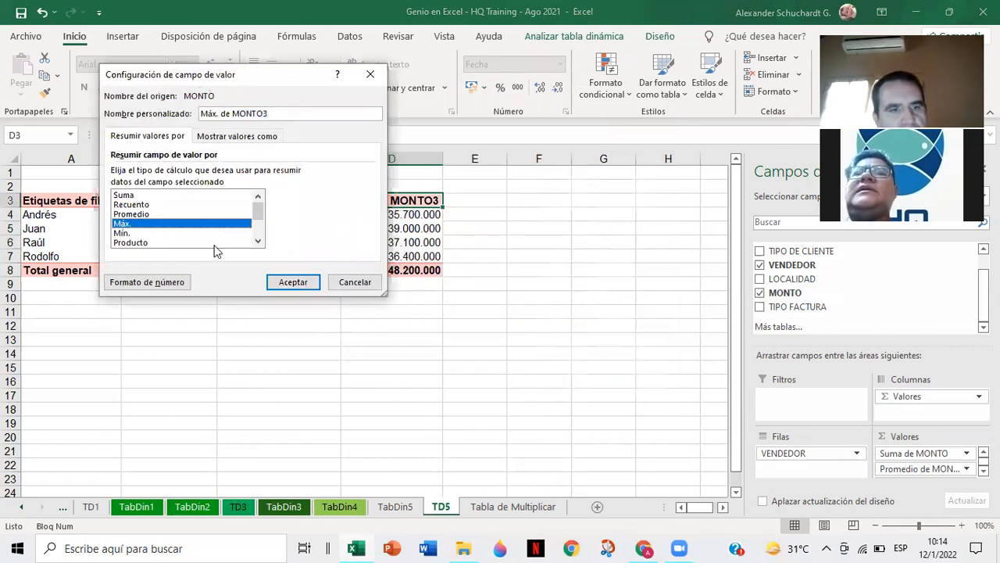
pyautogui.click(280, 283)
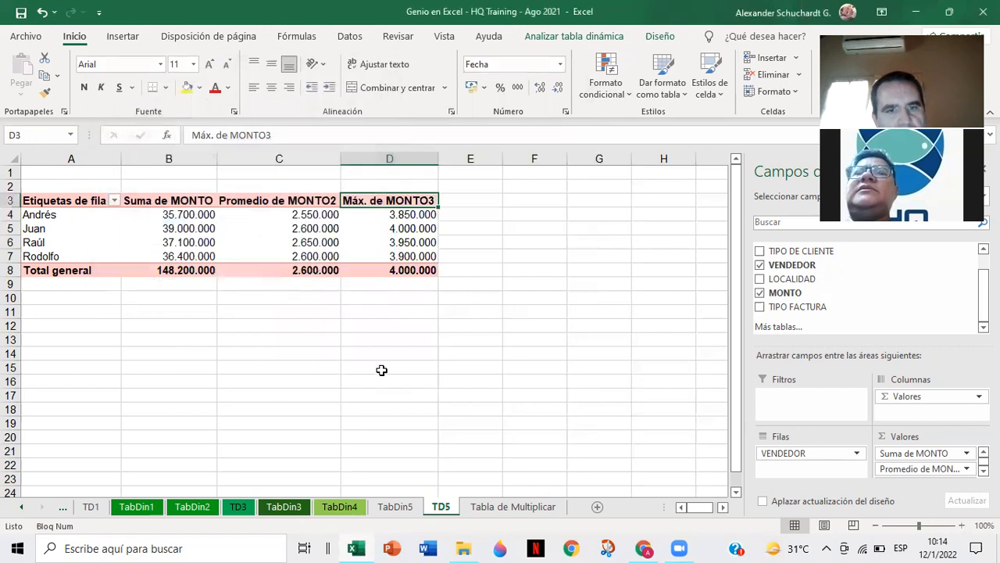
pyautogui.click(469, 312)
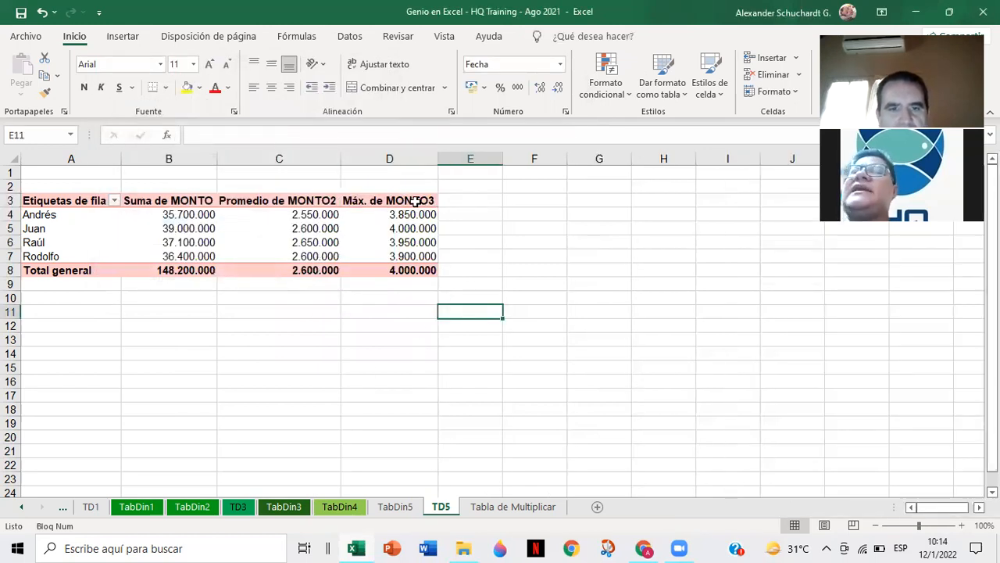
# Step: Try copying the maximum column D3:D8 beside the pivot table at E3 and autofit column E
pyautogui.moveTo(412, 201); pyautogui.dragTo(412, 269)
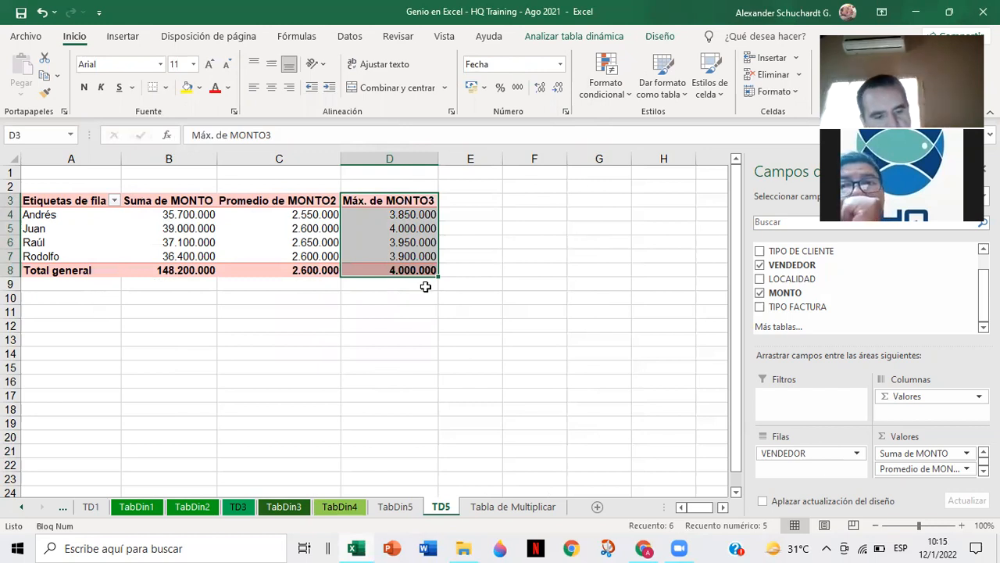
pyautogui.hotkey('ctrl', 'c')
pyautogui.click(472, 203)
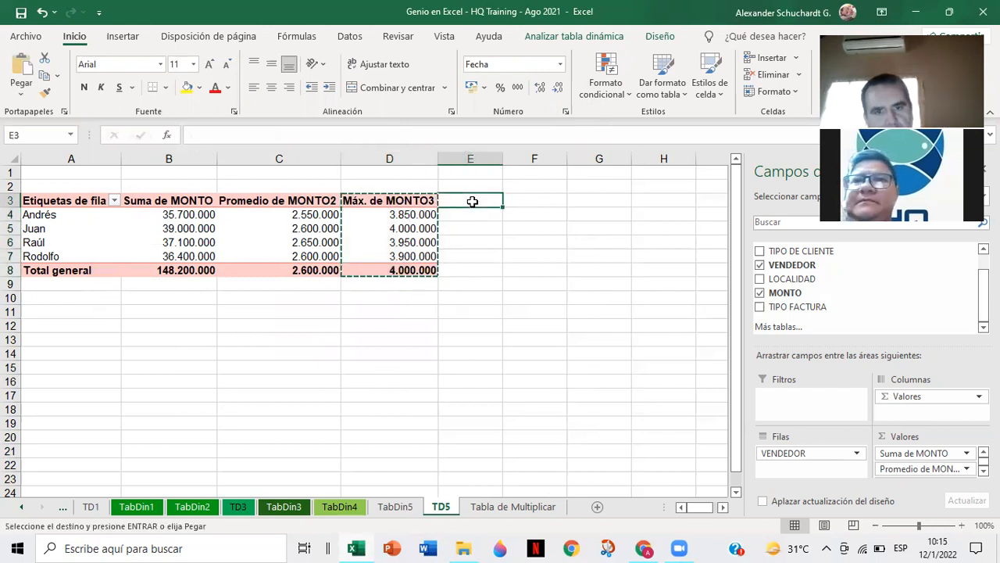
pyautogui.hotkey('ctrl', 'v')
pyautogui.click(468, 323)
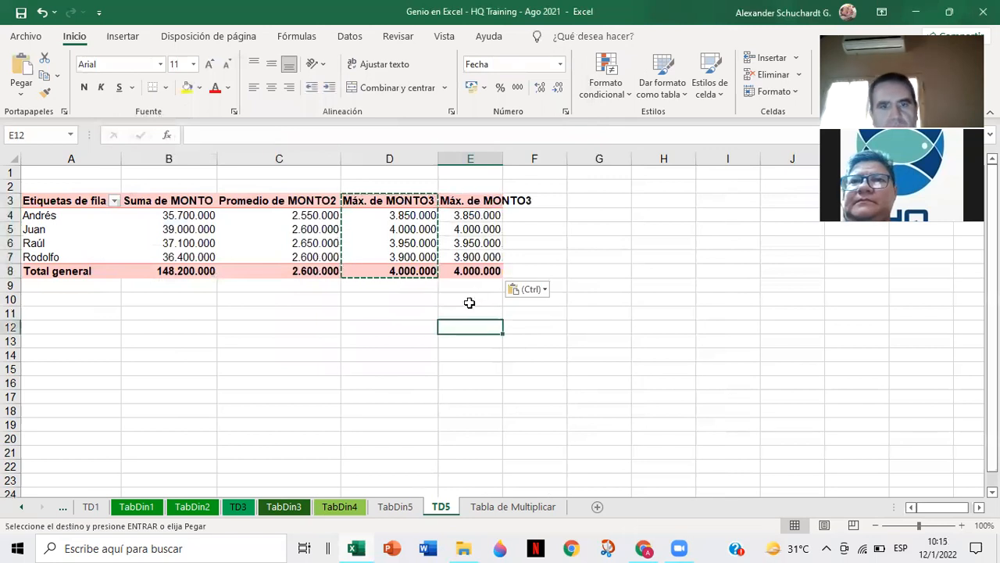
pyautogui.press('Escape')
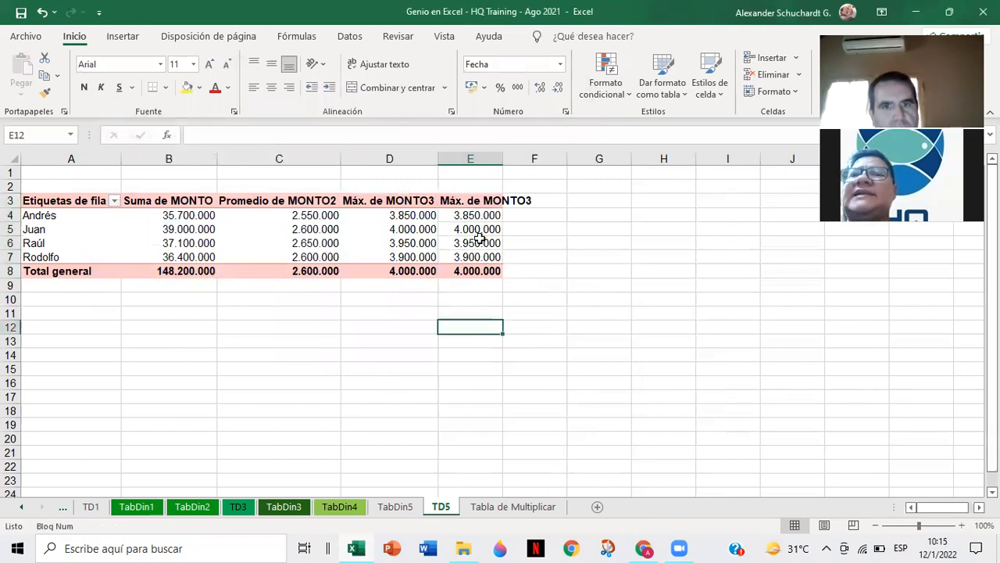
pyautogui.doubleClick(503, 154)
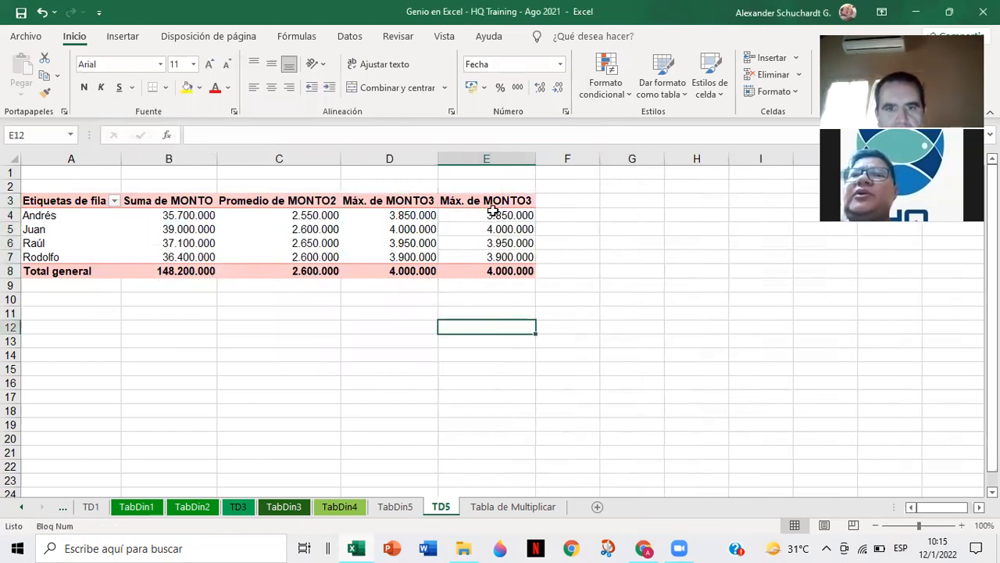
# Step: Inspect the pasted cells E3:E8 to check whether they behave as pivot table fields
pyautogui.click(493, 202)
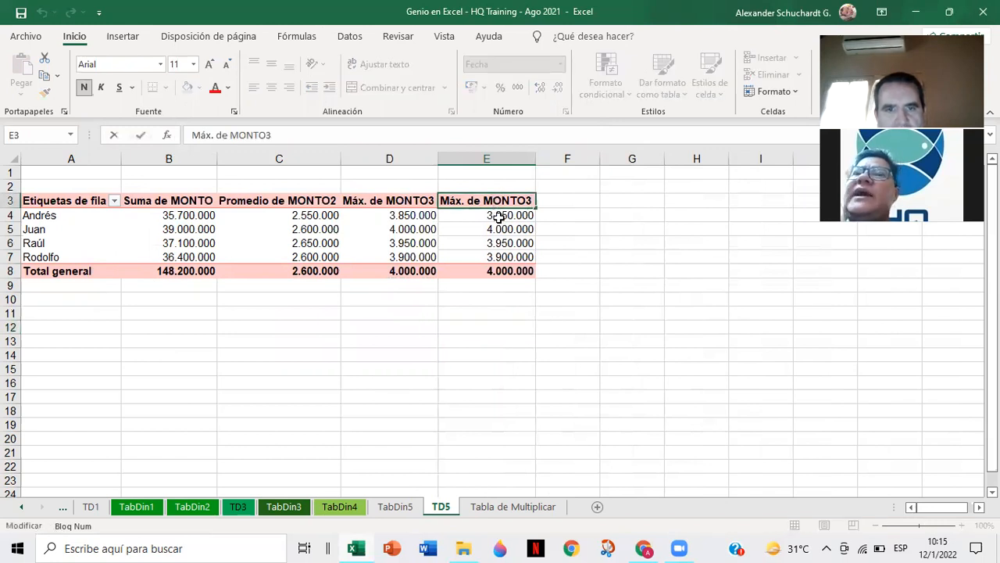
pyautogui.click(498, 216)
pyautogui.click(500, 229)
pyautogui.click(497, 257)
pyautogui.click(492, 273)
pyautogui.click(489, 241)
pyautogui.doubleClick(492, 201)
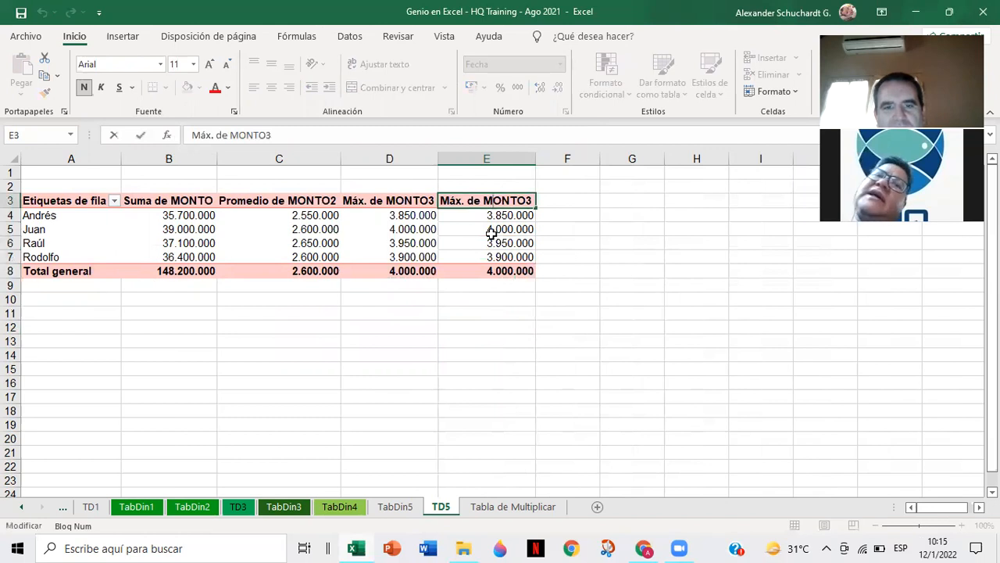
pyautogui.click(491, 233)
# Step: Delete column E with the pasted copy of the maximum values
pyautogui.click(496, 159)
pyautogui.rightClick(498, 161)
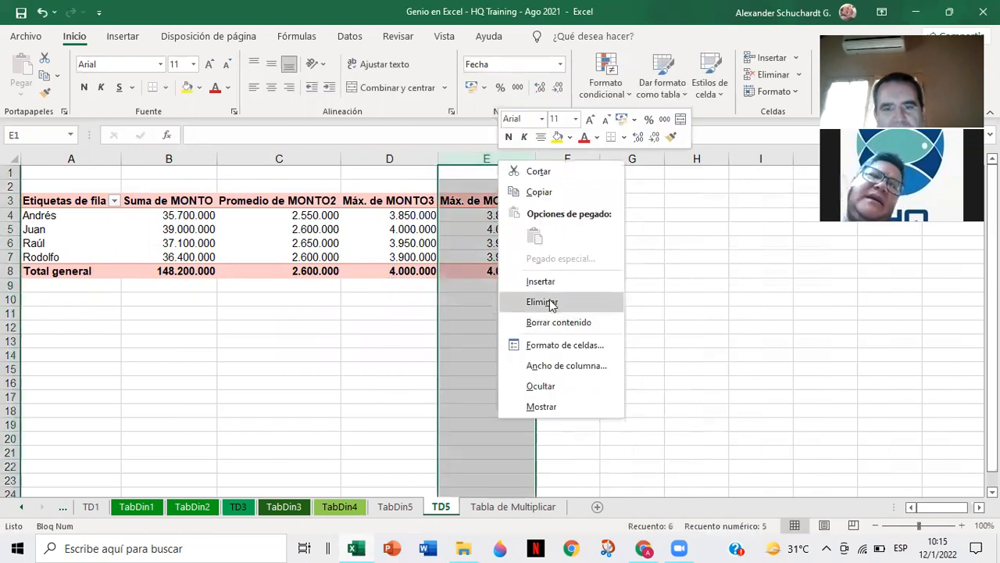
pyautogui.click(552, 304)
pyautogui.click(454, 314)
# Step: Add MONTO a fourth time as a value field of the TD5 pivot table
pyautogui.click(421, 258)
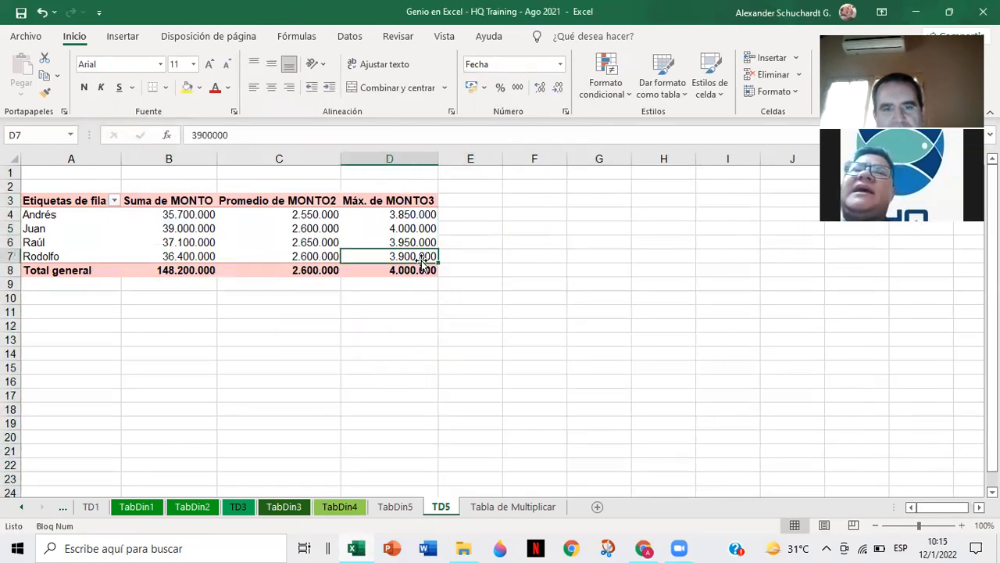
pyautogui.click(398, 200)
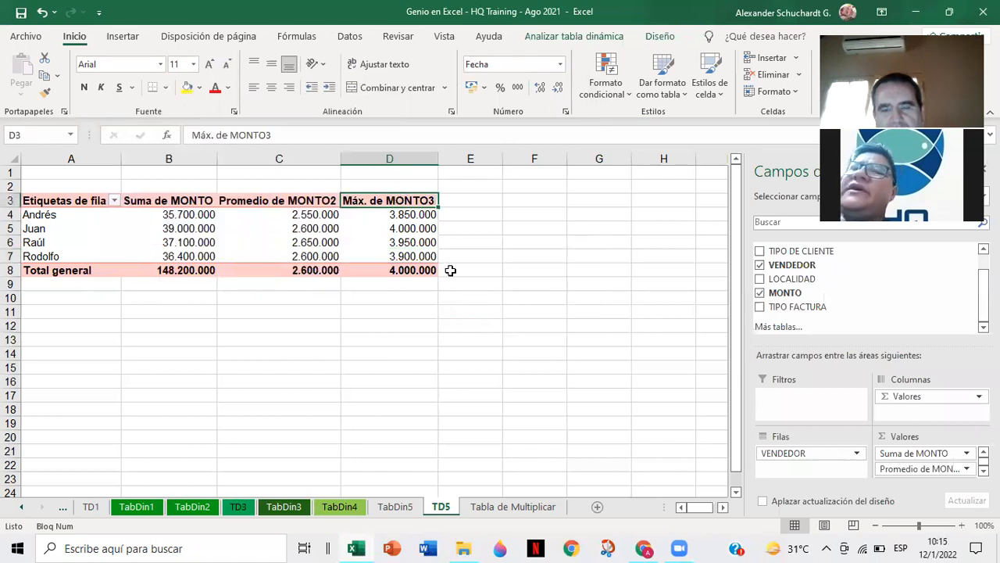
pyautogui.moveTo(782, 292); pyautogui.dragTo(885, 398)
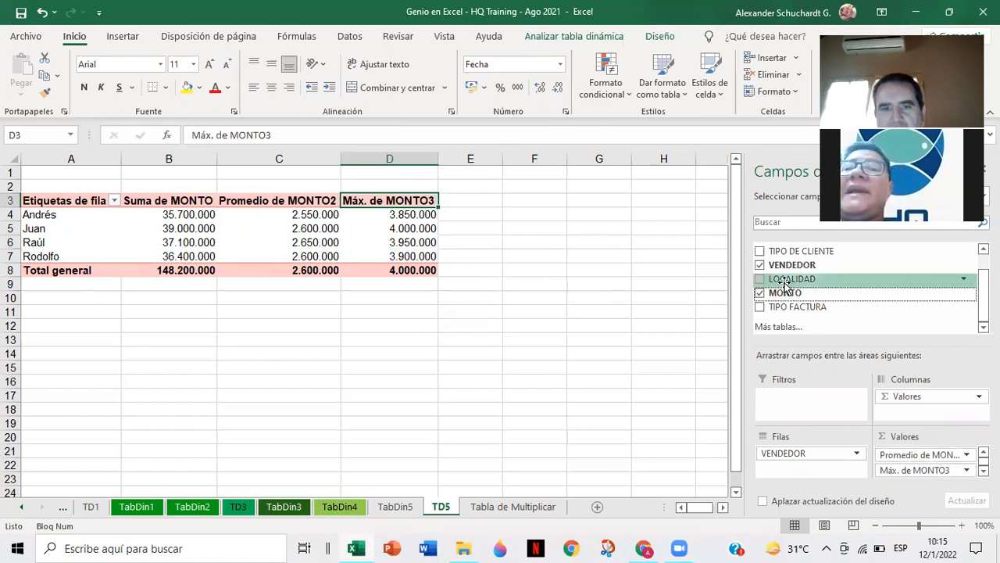
pyautogui.moveTo(784, 293); pyautogui.dragTo(902, 467)
pyautogui.moveTo(902, 467); pyautogui.dragTo(890, 465)
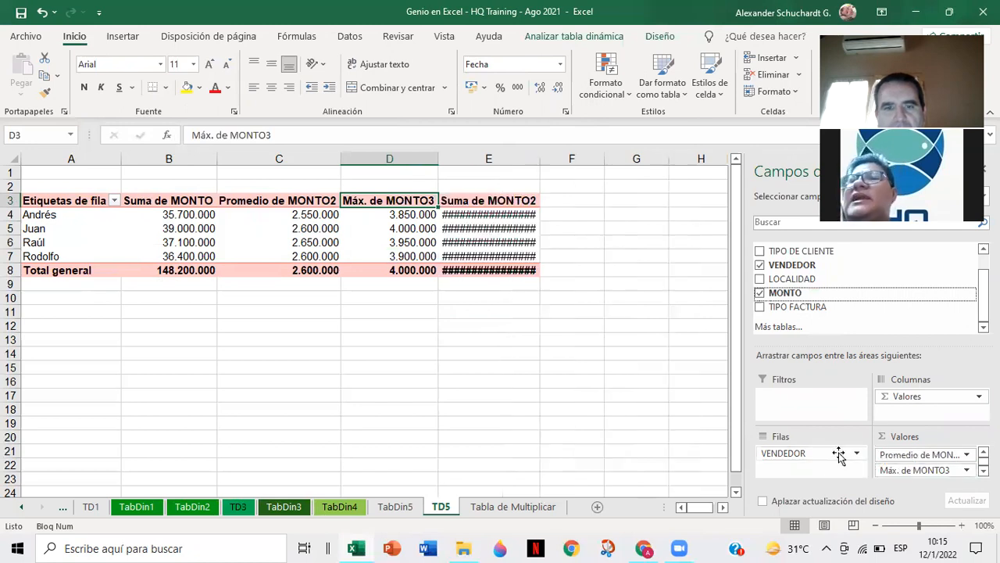
# Step: Set the number format of the new MONTO field in column E to Número with 0 decimals and the thousands separator
pyautogui.click(495, 215)
pyautogui.rightClick(499, 216)
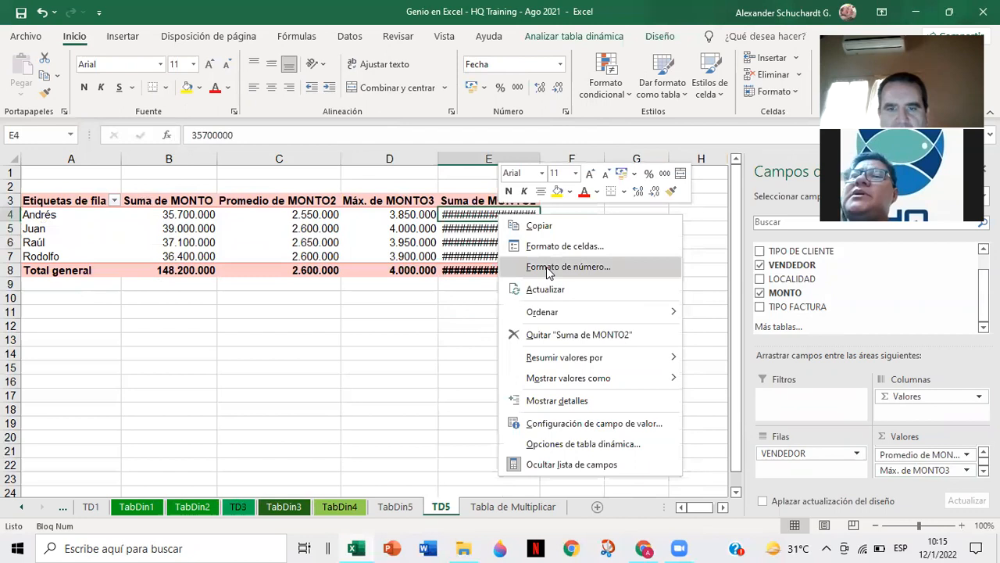
pyautogui.click(549, 267)
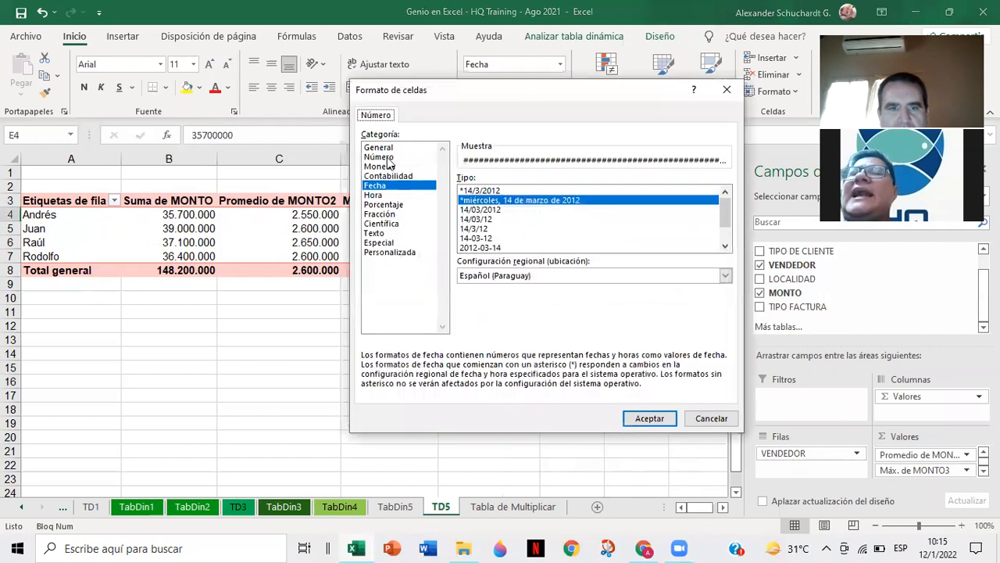
pyautogui.click(382, 157)
pyautogui.click(486, 198)
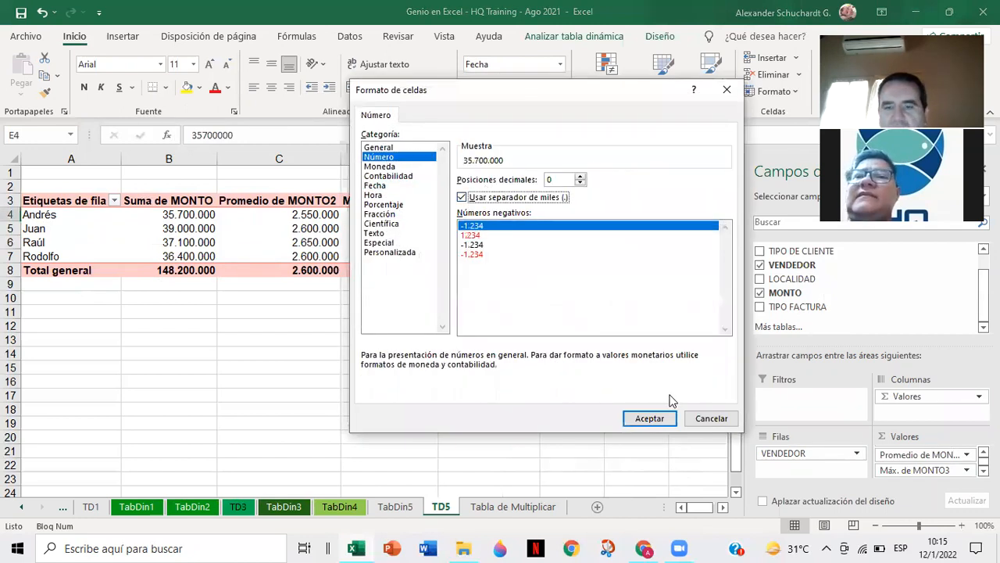
pyautogui.click(649, 417)
pyautogui.click(495, 379)
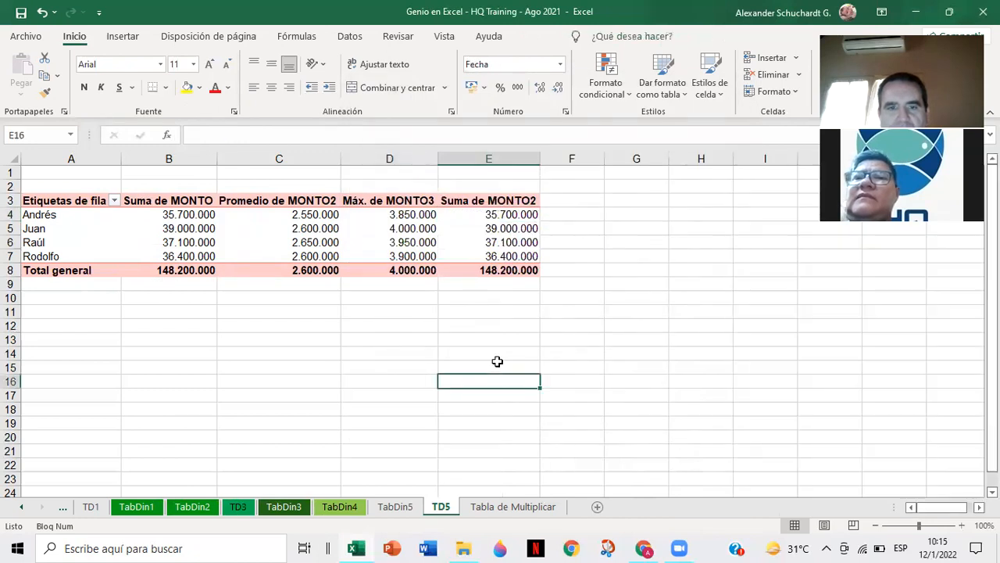
# Step: Change the fourth MONTO value field in column E to summarize by Mín
pyautogui.doubleClick(489, 203)
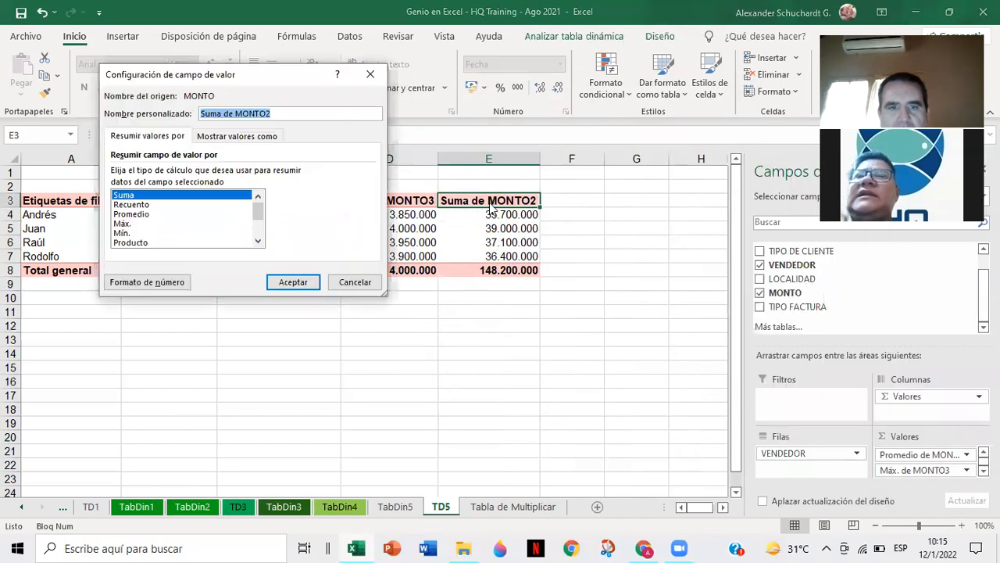
pyautogui.click(123, 233)
pyautogui.click(281, 283)
pyautogui.click(481, 329)
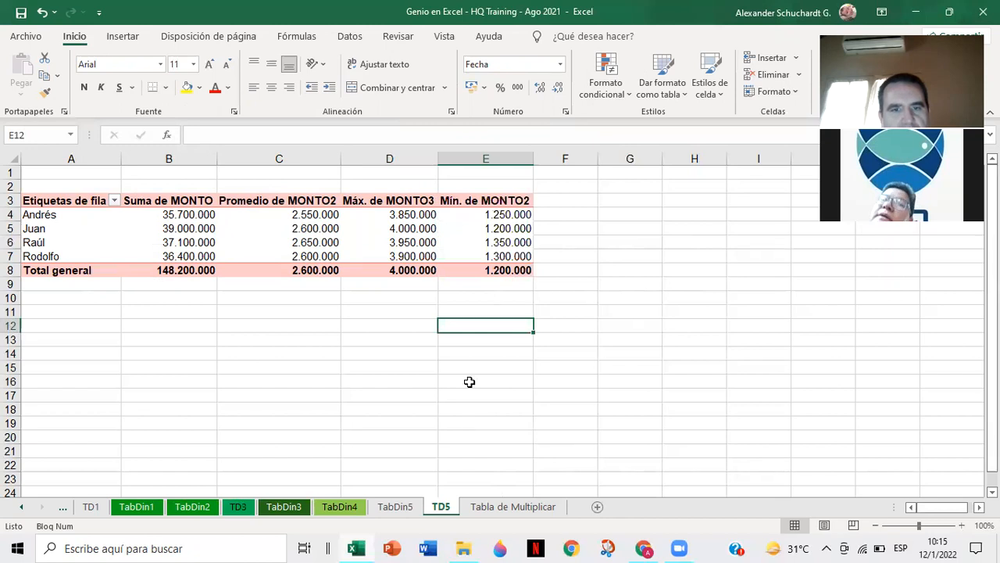
# Step: Review the calculation types available for summarizing the minimum MONTO field in column E, leaving its settings as they are
pyautogui.doubleClick(473, 201)
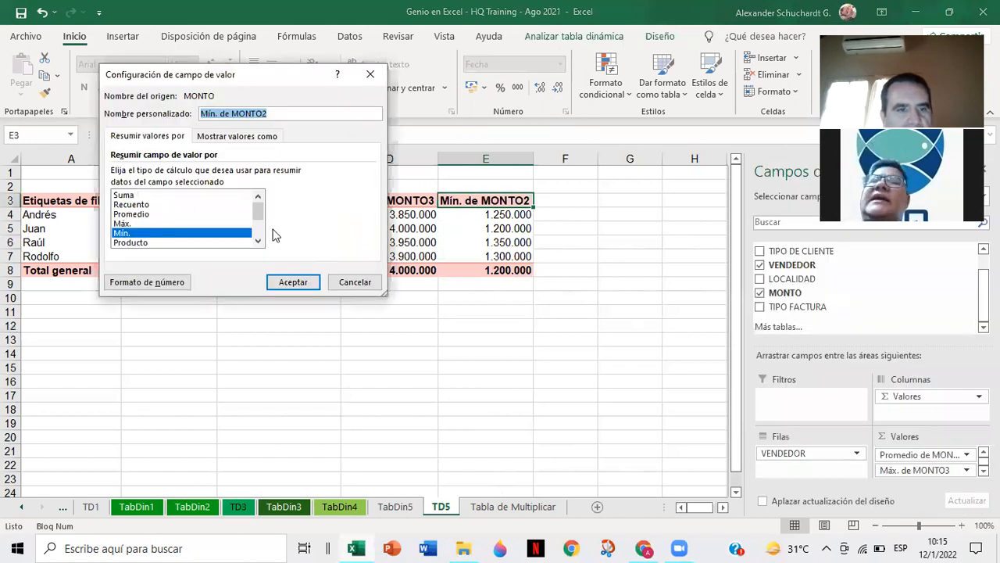
pyautogui.click(258, 243)
pyautogui.click(259, 243)
pyautogui.click(259, 243)
pyautogui.click(259, 243)
pyautogui.click(258, 243)
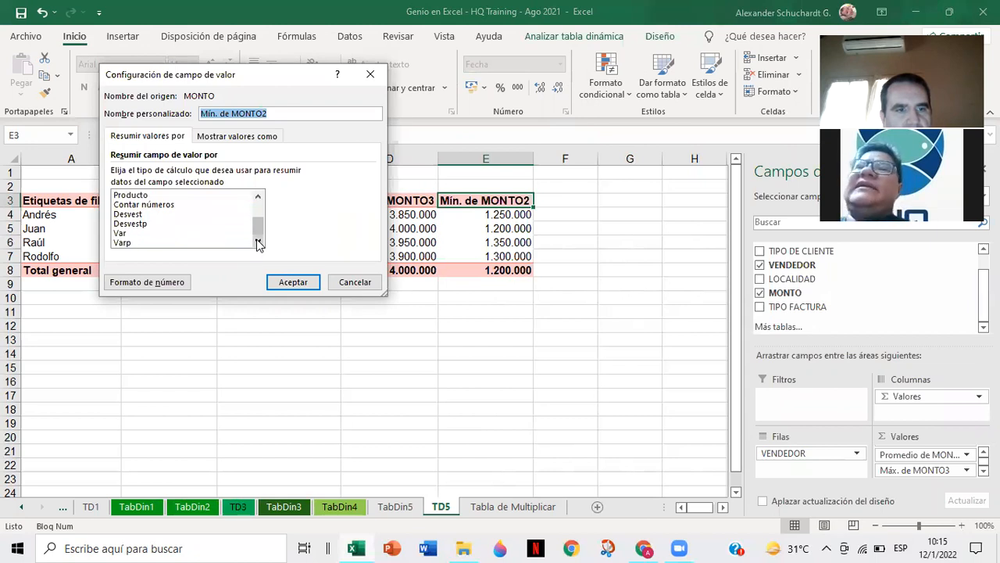
pyautogui.moveTo(258, 226); pyautogui.dragTo(262, 203)
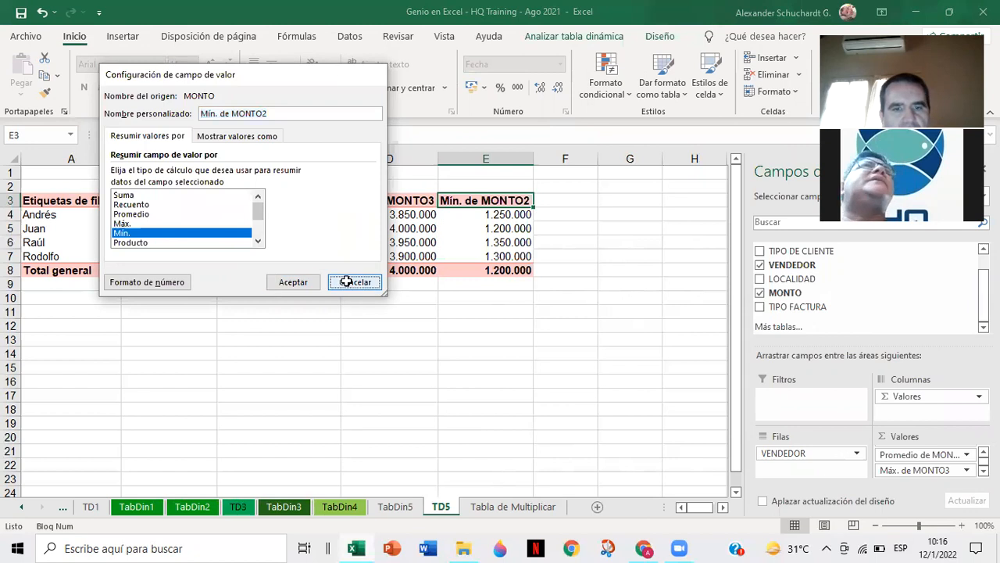
pyautogui.click(352, 282)
pyautogui.click(394, 355)
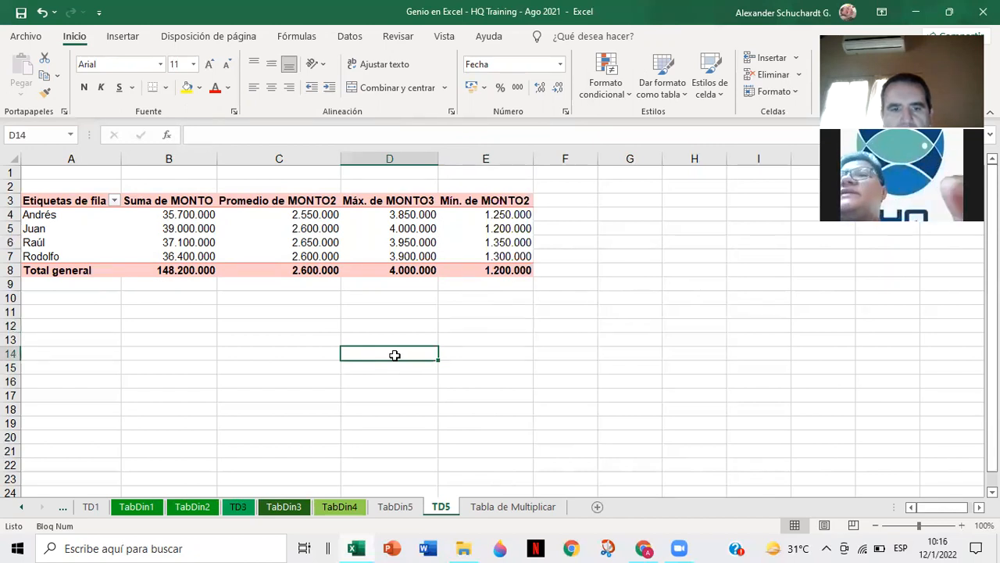
# Step: Enter the title "1) Tabla Dinamica de Operaciones Basicas - Suma, Promedio, Maximo, Minimo, Etc" in cell A1
pyautogui.click(48, 174)
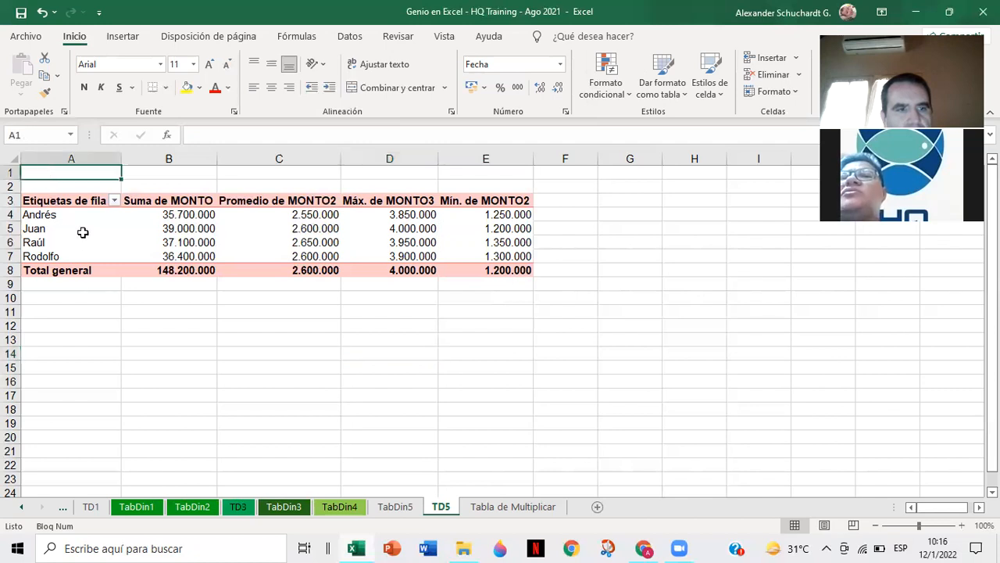
pyautogui.click(81, 185)
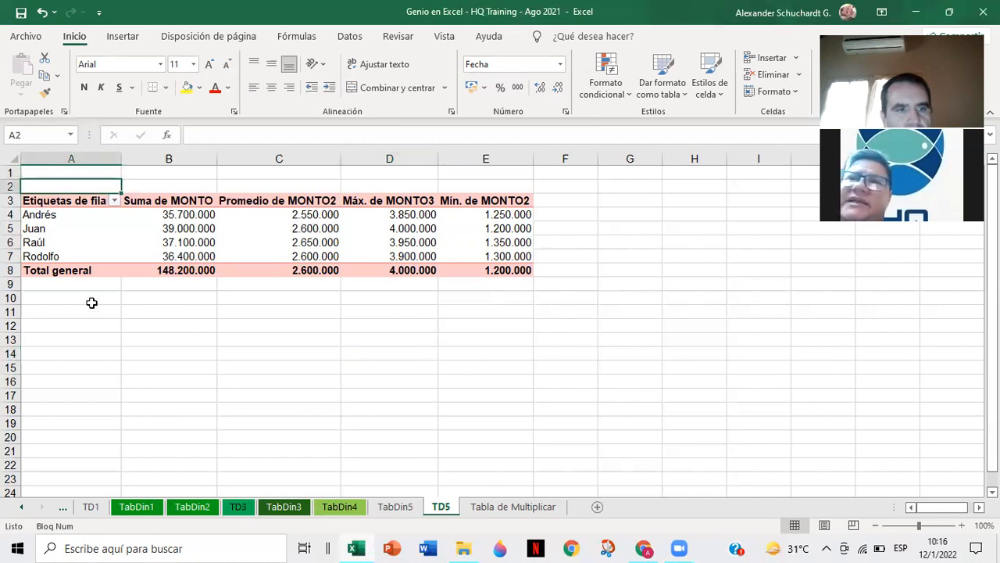
pyautogui.click(75, 170)
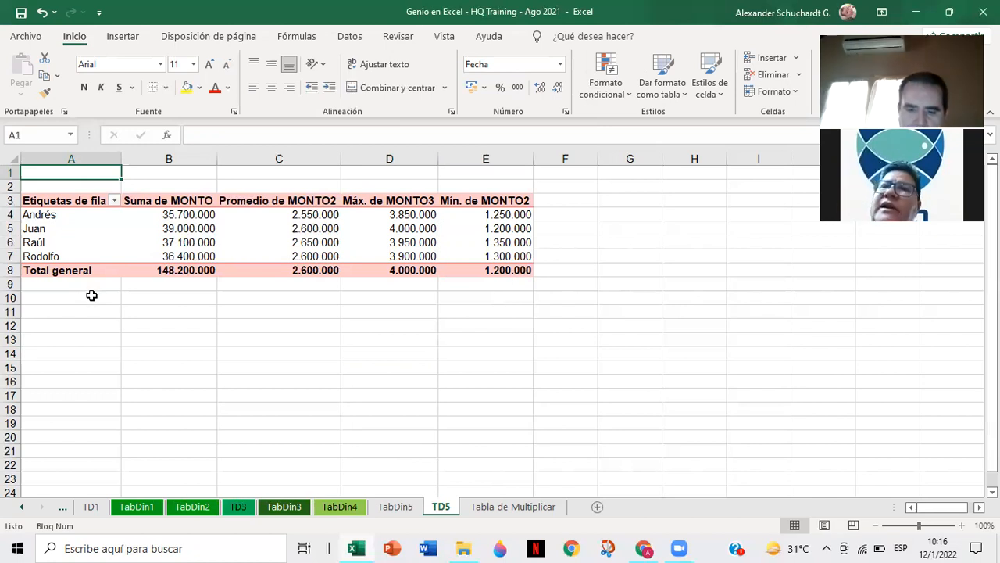
pyautogui.write('1')
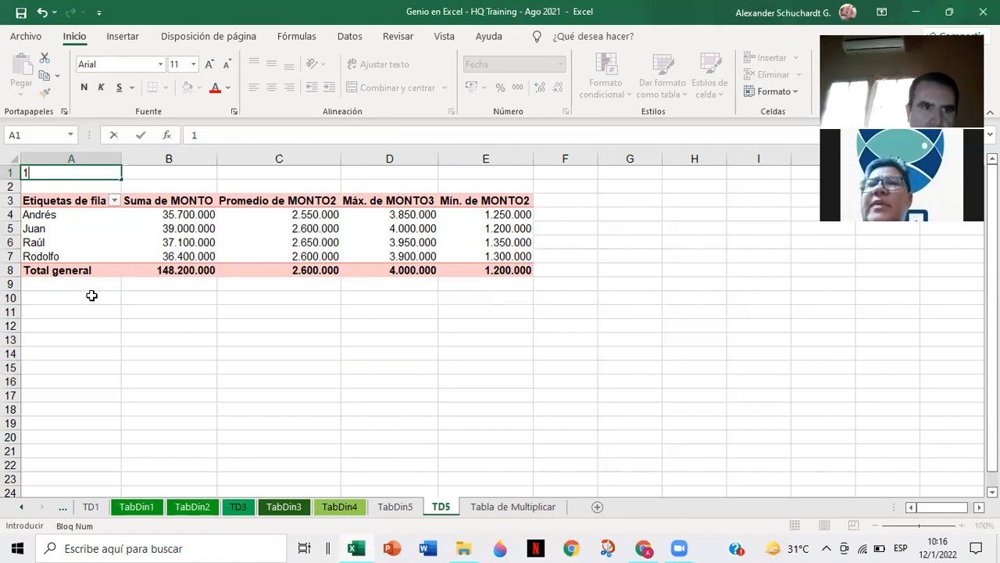
pyautogui.write('=')
pyautogui.press('BackSpace')
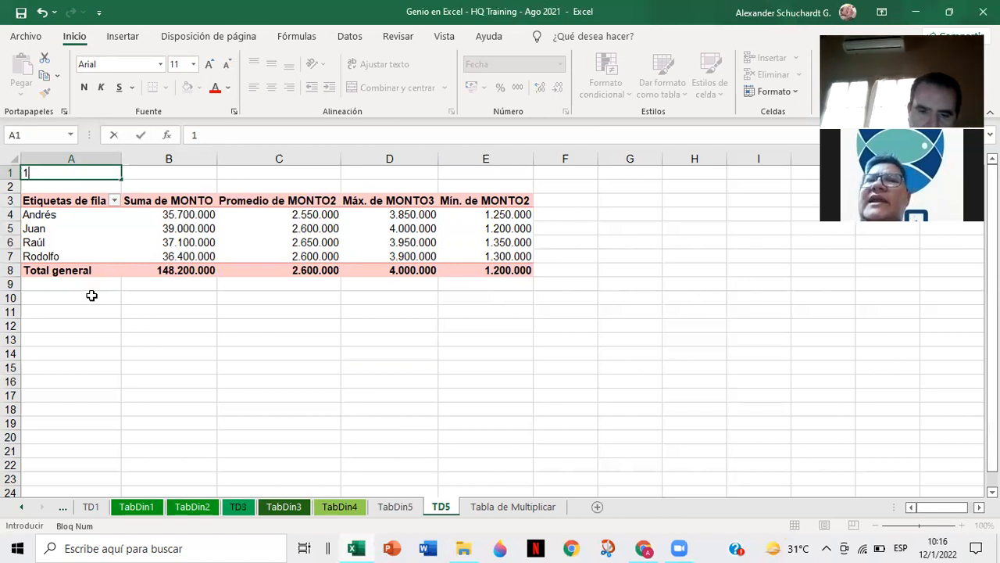
pyautogui.write('?')
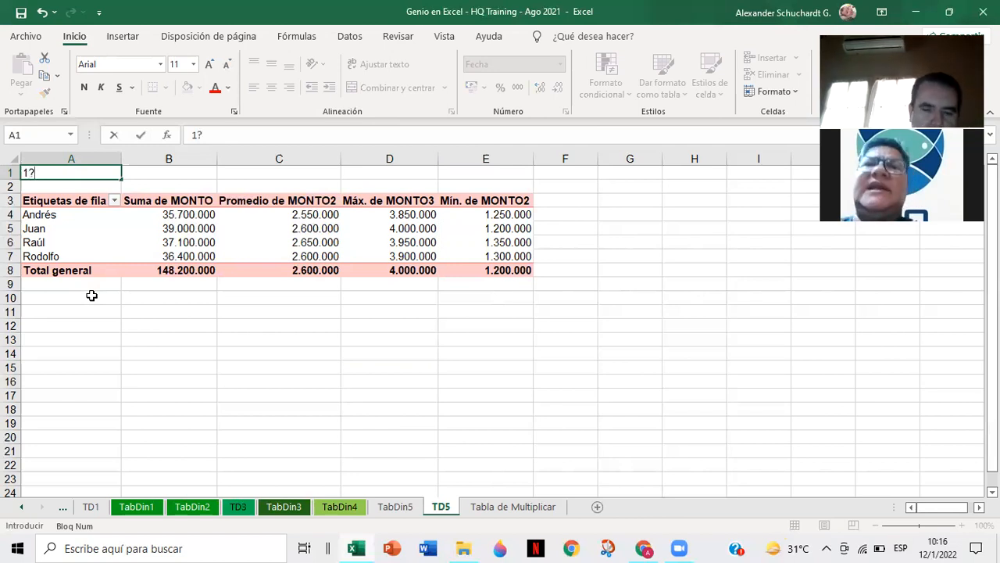
pyautogui.press('BackSpace')
pyautogui.write(')')
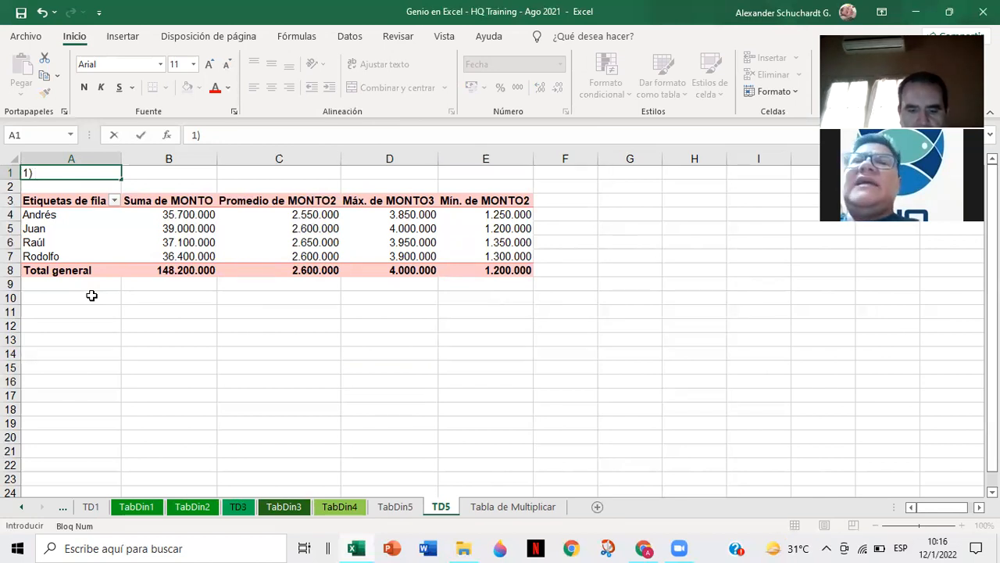
pyautogui.write('Tab')
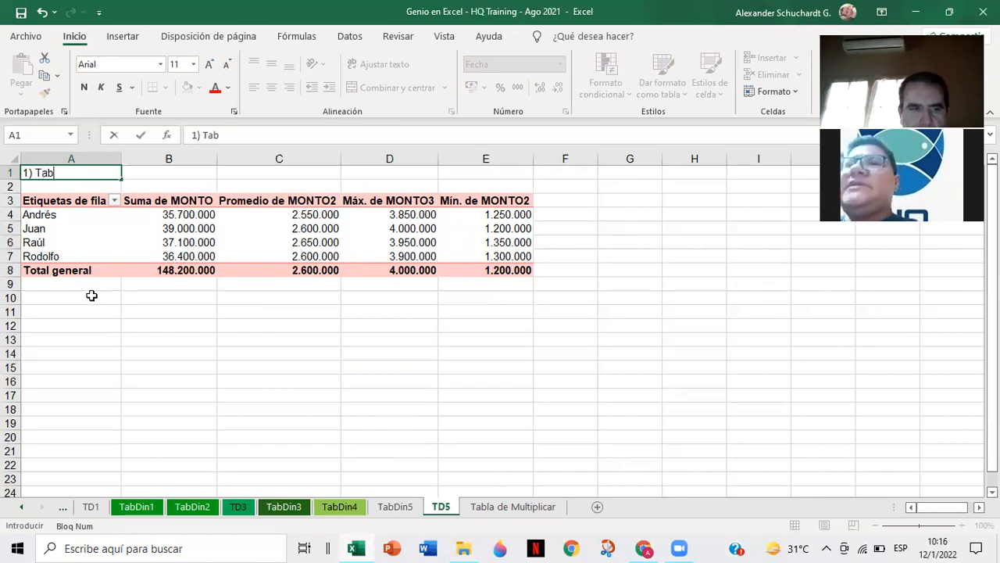
pyautogui.write('la')
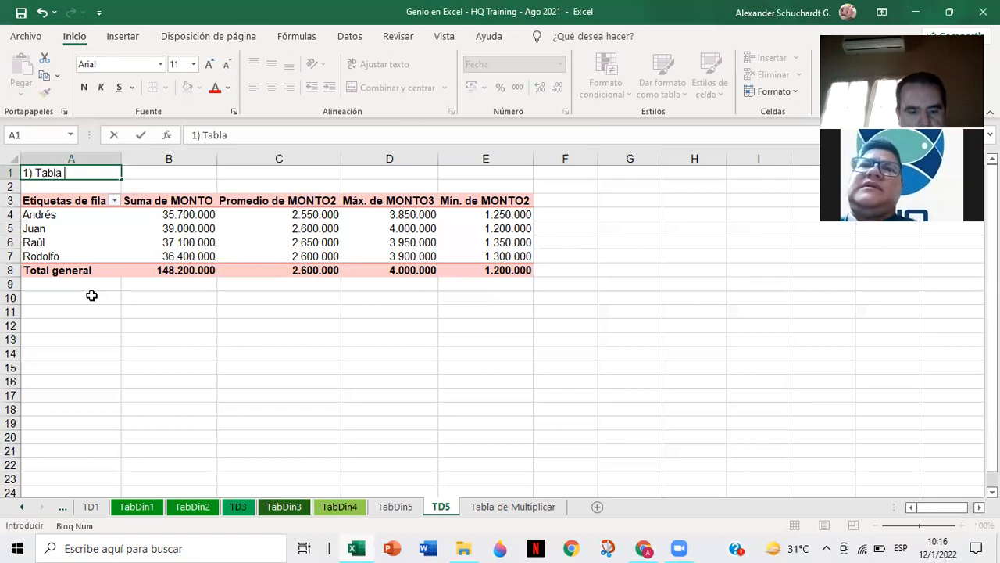
pyautogui.write(' Dinami')
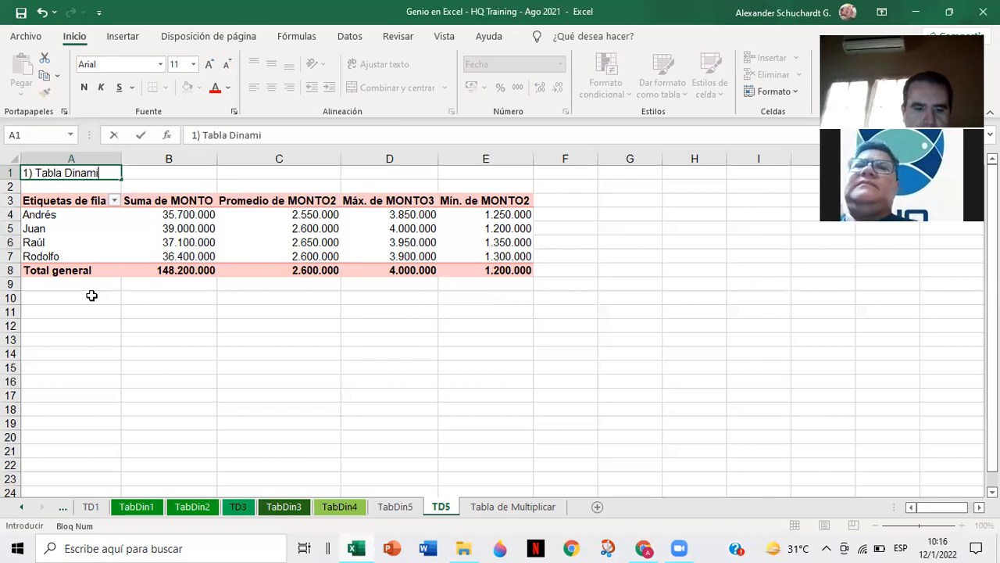
pyautogui.write('ca de Operaciones Basicas')
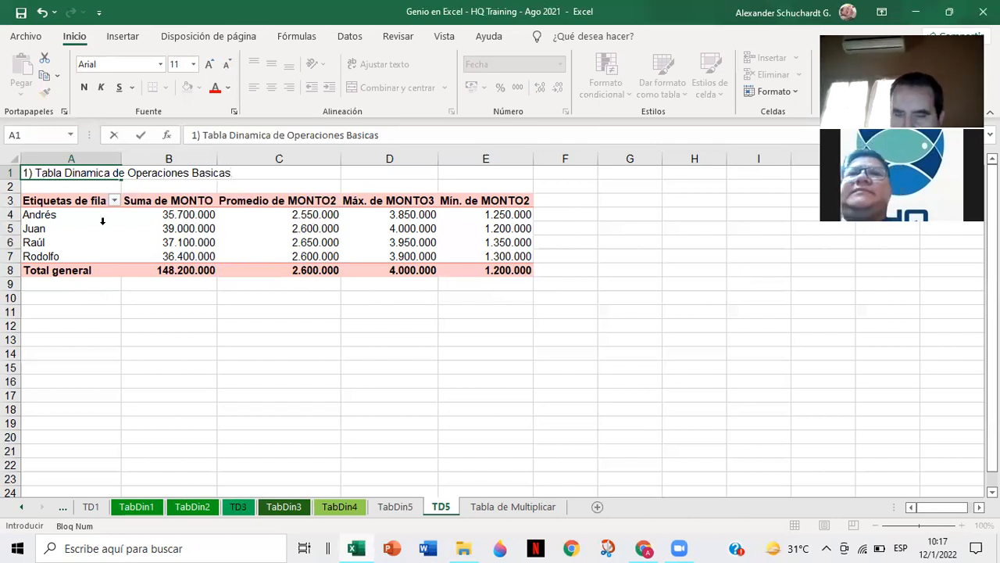
pyautogui.write(' -')
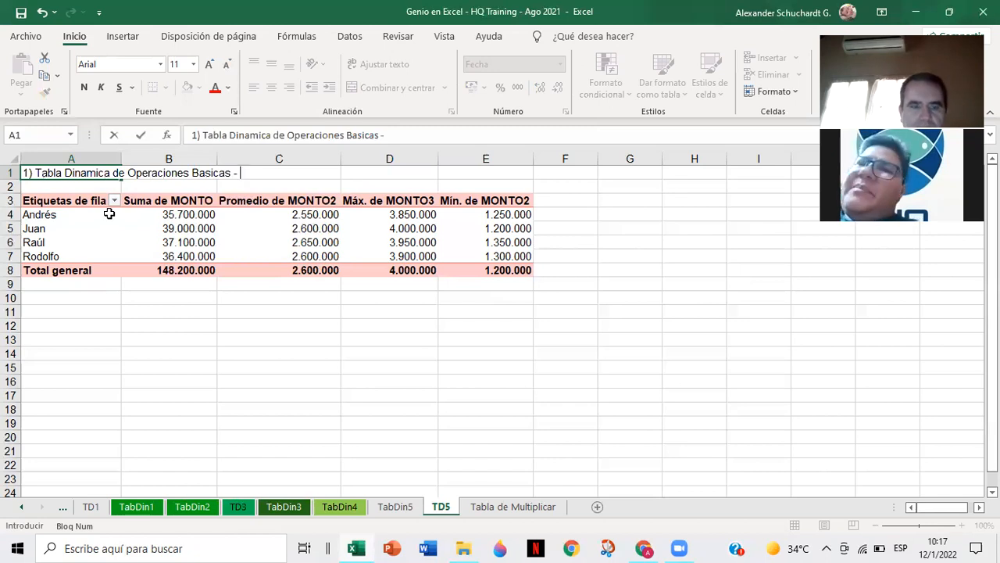
pyautogui.write('Su')
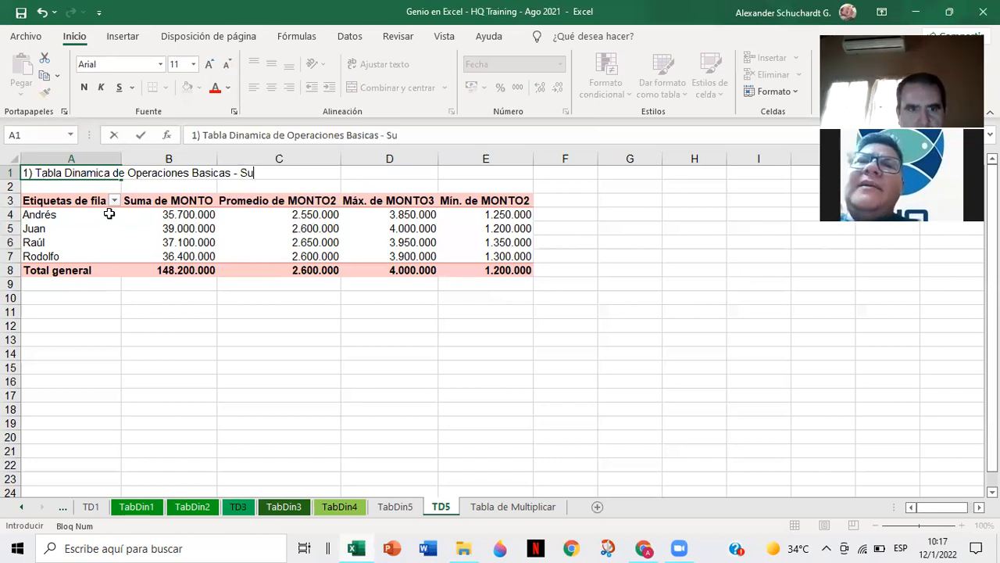
pyautogui.write('ma, ')
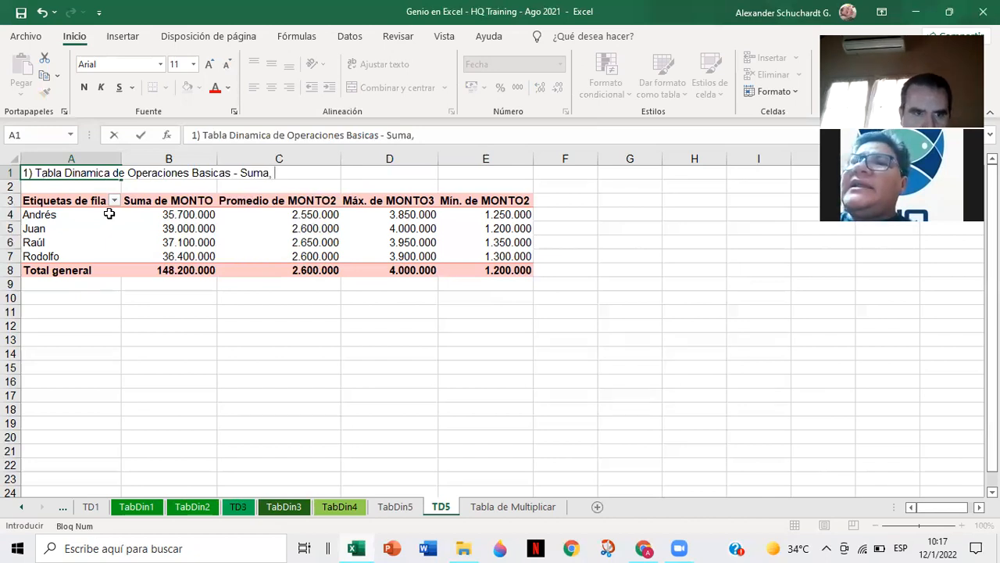
pyautogui.write('Prome')
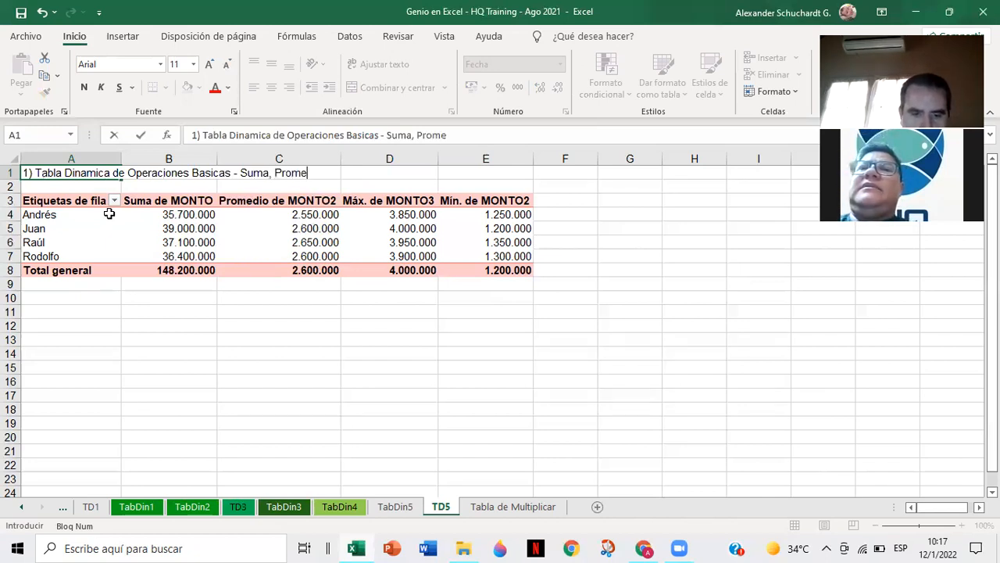
pyautogui.write('dio, Maximo, Minimo')
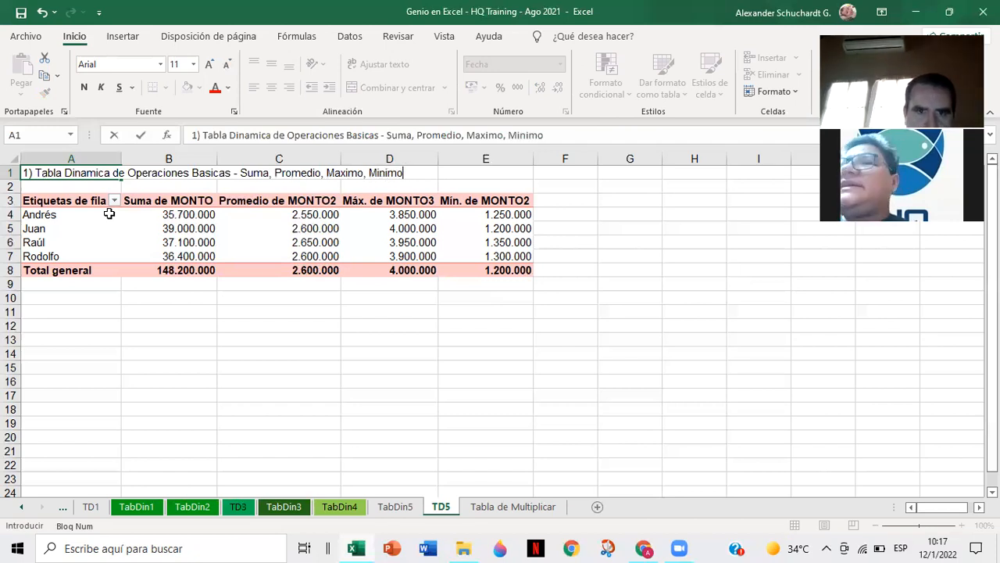
pyautogui.write(', ')
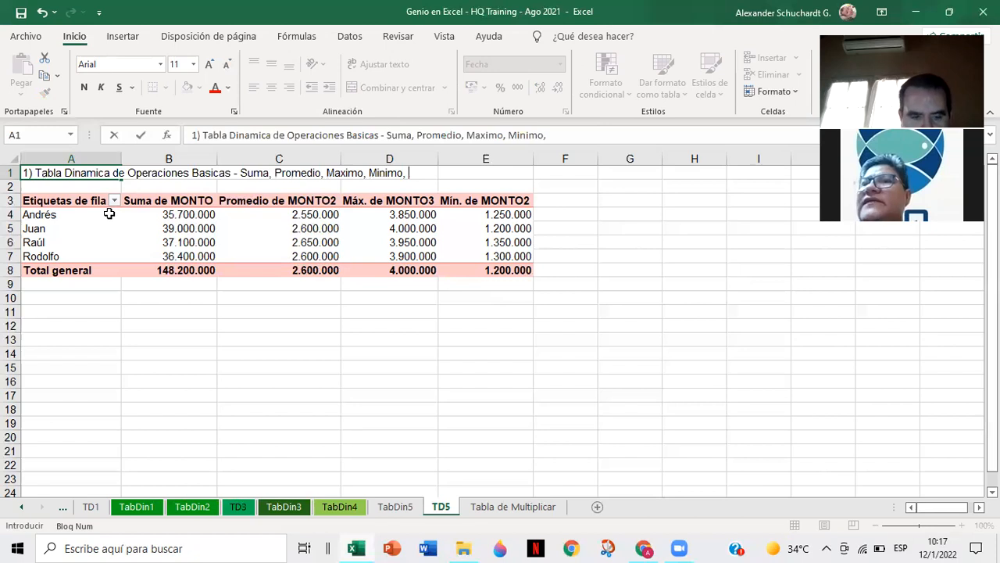
pyautogui.write('Etc')
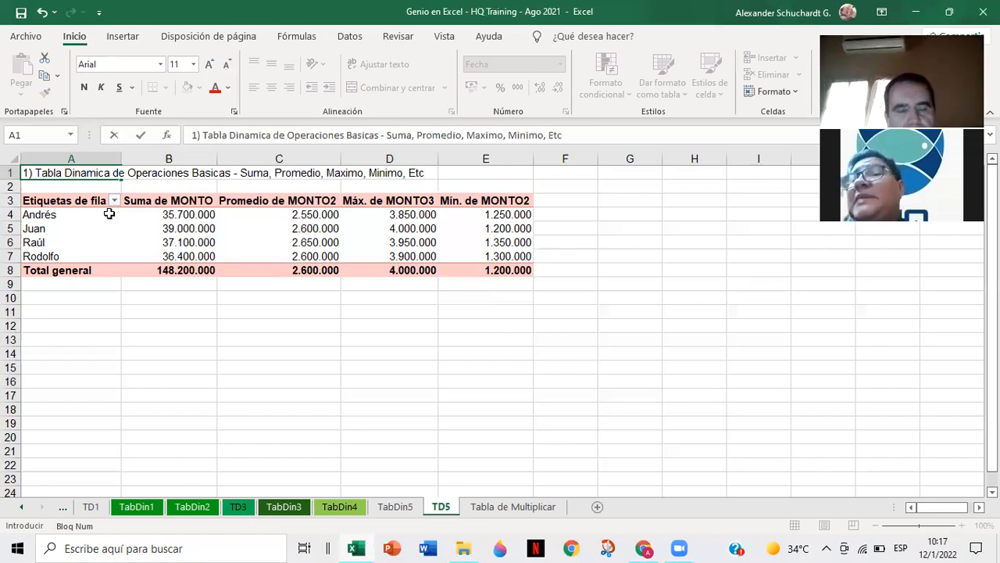
pyautogui.click(150, 312)
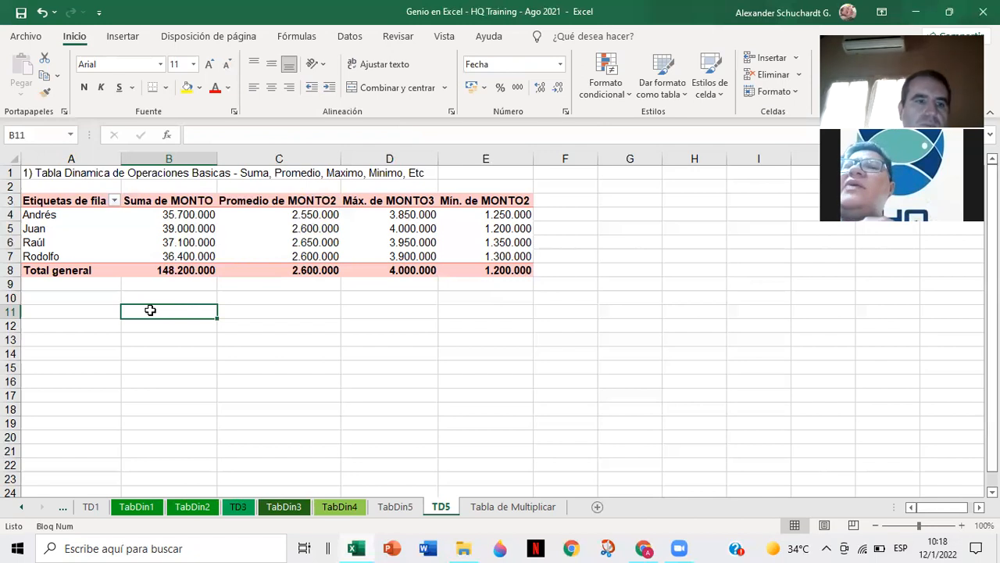
# Step: Format the title in cell A1 as red, bold text at font size 16
pyautogui.click(48, 174)
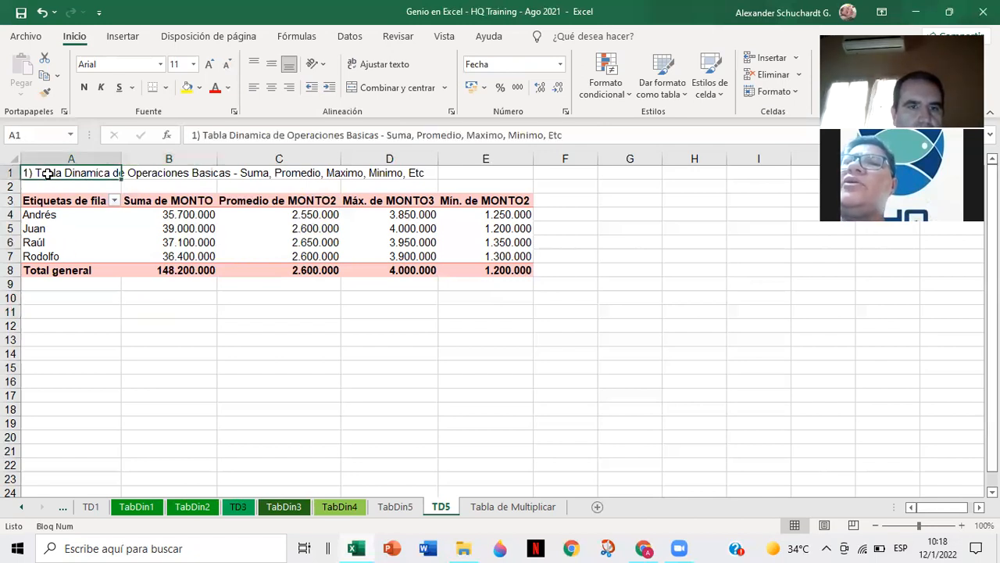
pyautogui.moveTo(125, 172); pyautogui.dragTo(287, 171)
pyautogui.click(51, 174)
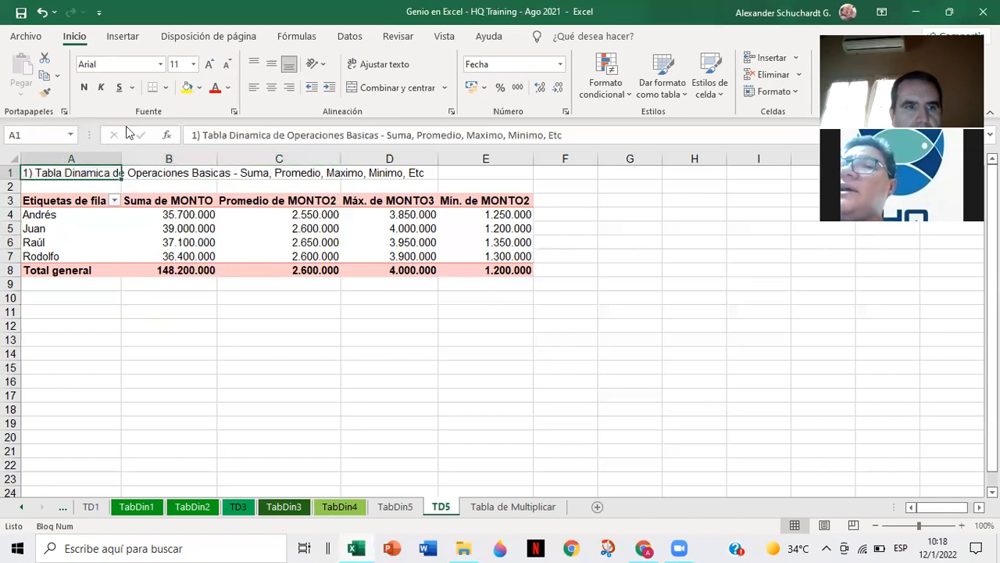
pyautogui.click(214, 87)
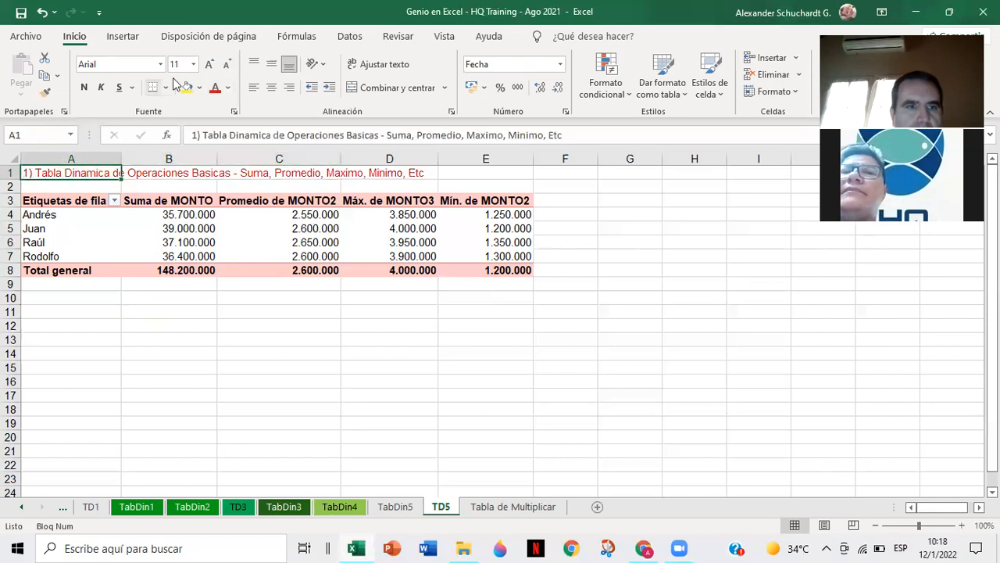
pyautogui.click(209, 64)
pyautogui.click(209, 64)
pyautogui.click(208, 65)
pyautogui.click(208, 66)
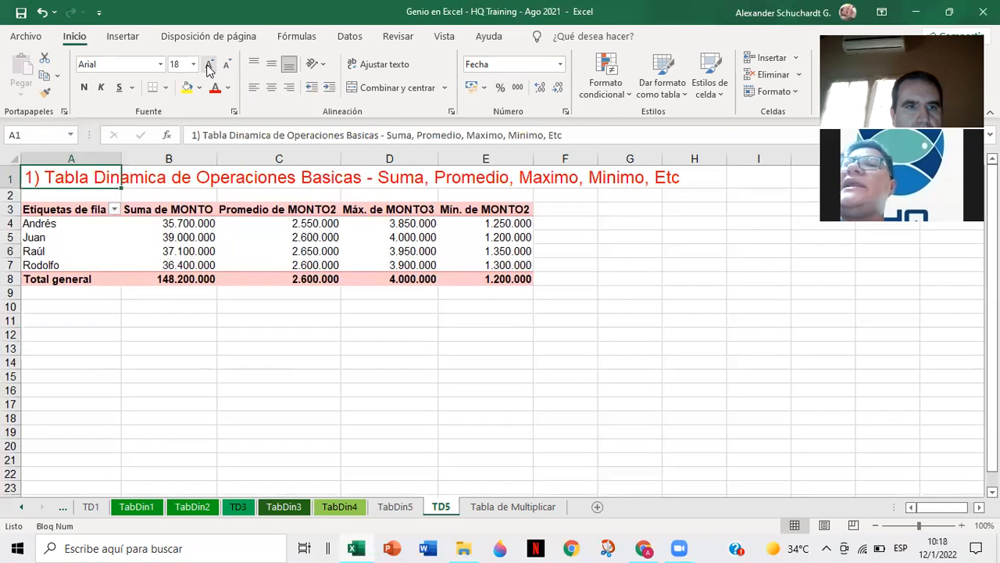
pyautogui.click(226, 66)
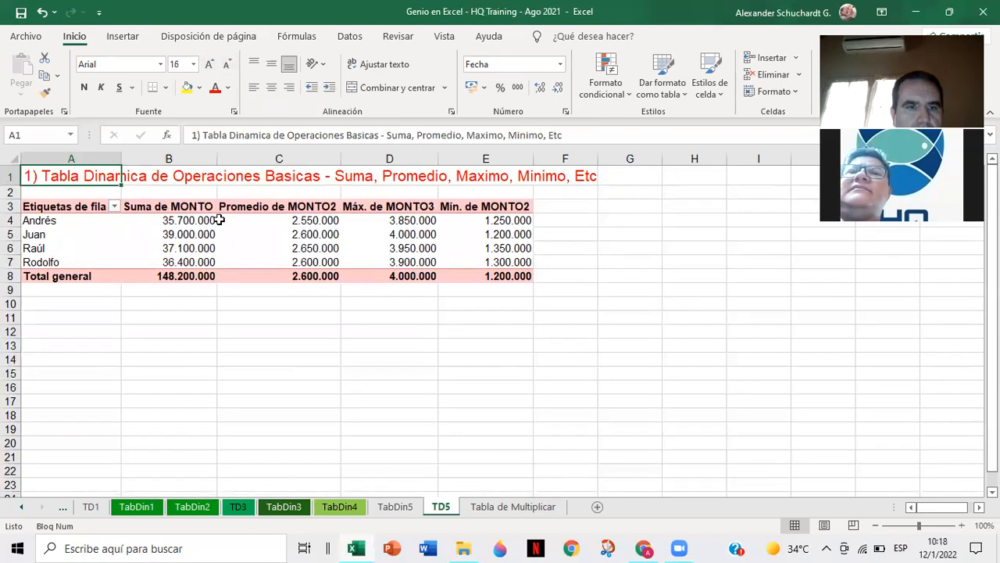
pyautogui.click(84, 89)
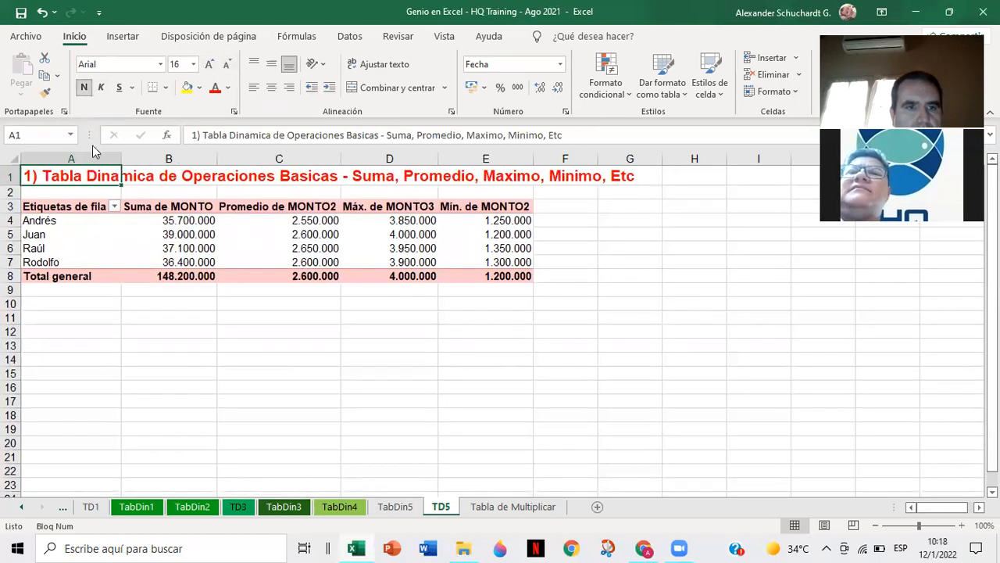
pyautogui.click(279, 333)
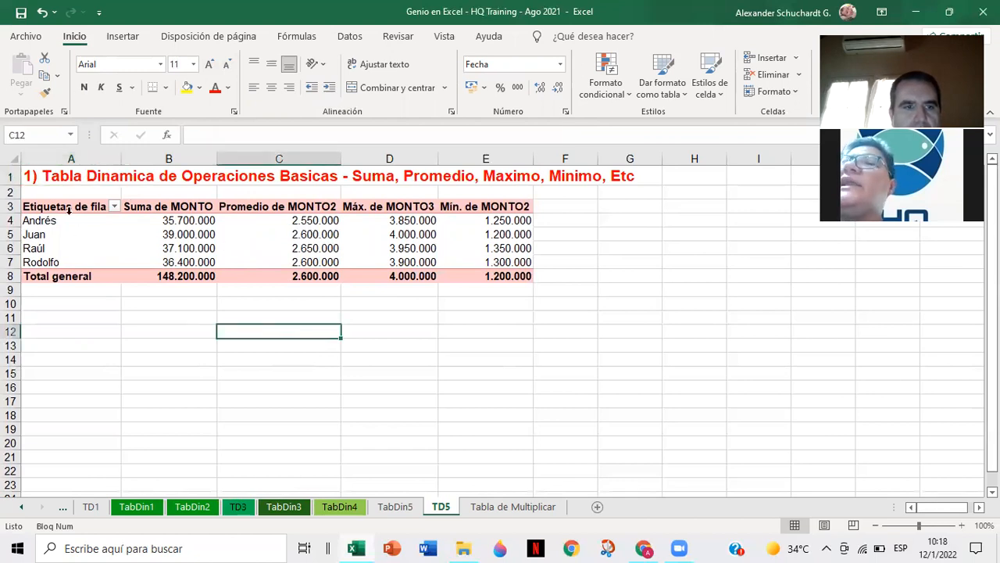
# Step: Copy the title and pivot table in A1:G8 and paste the duplicate starting at cell A12
pyautogui.click(31, 176)
pyautogui.moveTo(31, 176); pyautogui.dragTo(614, 277)
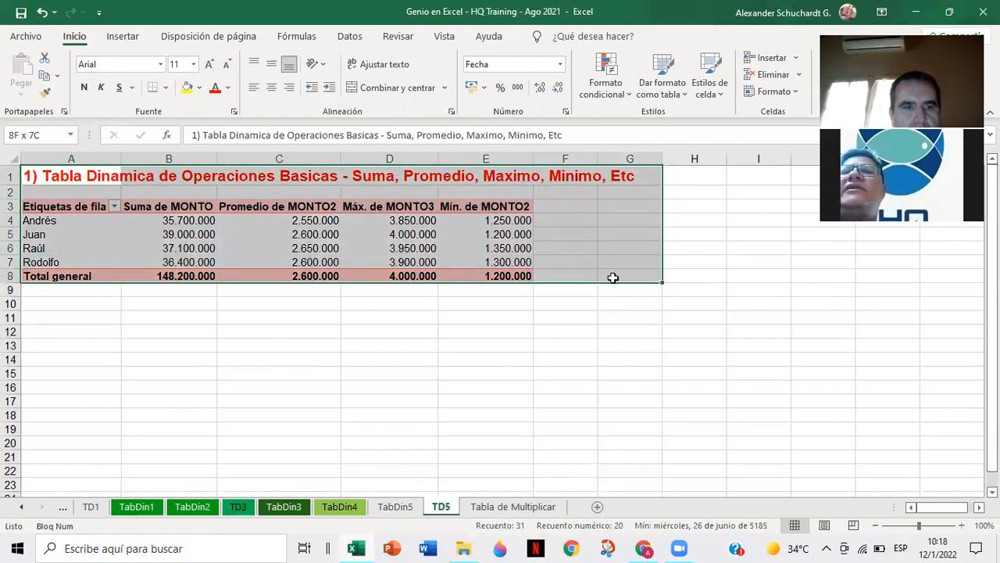
pyautogui.moveTo(614, 277); pyautogui.dragTo(614, 277)
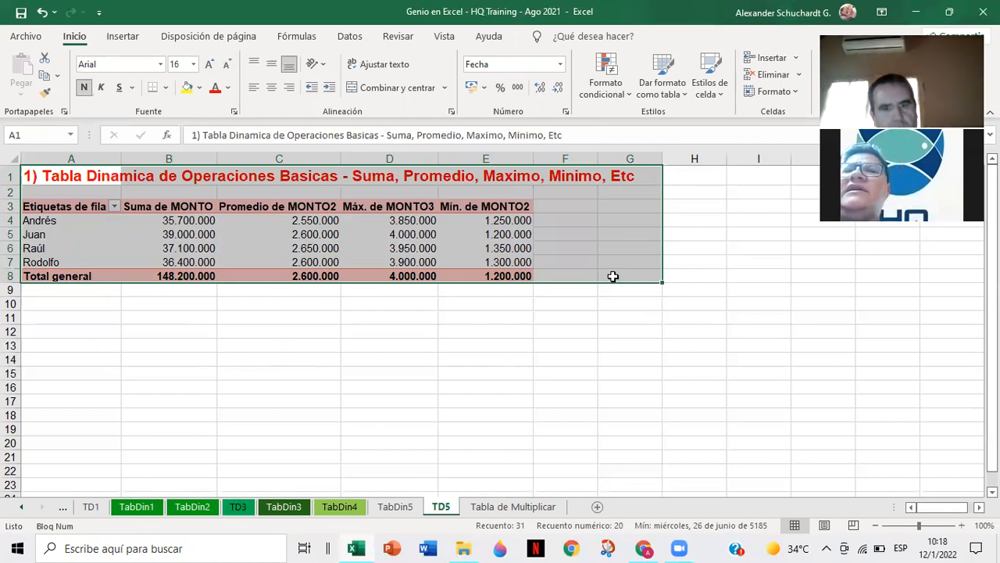
pyautogui.hotkey('ctrl', 'c')
pyautogui.click(58, 331)
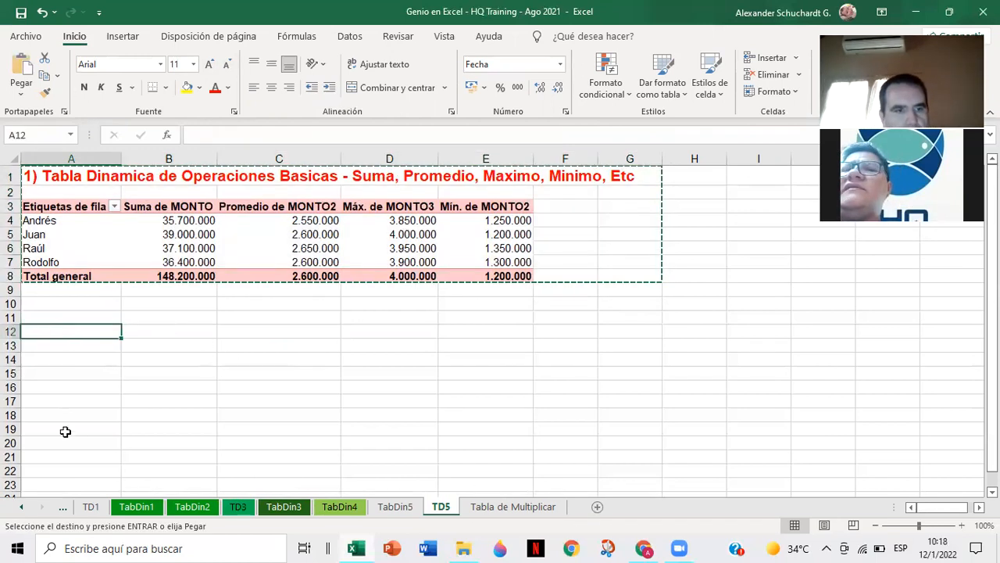
pyautogui.hotkey('ctrl', 'v')
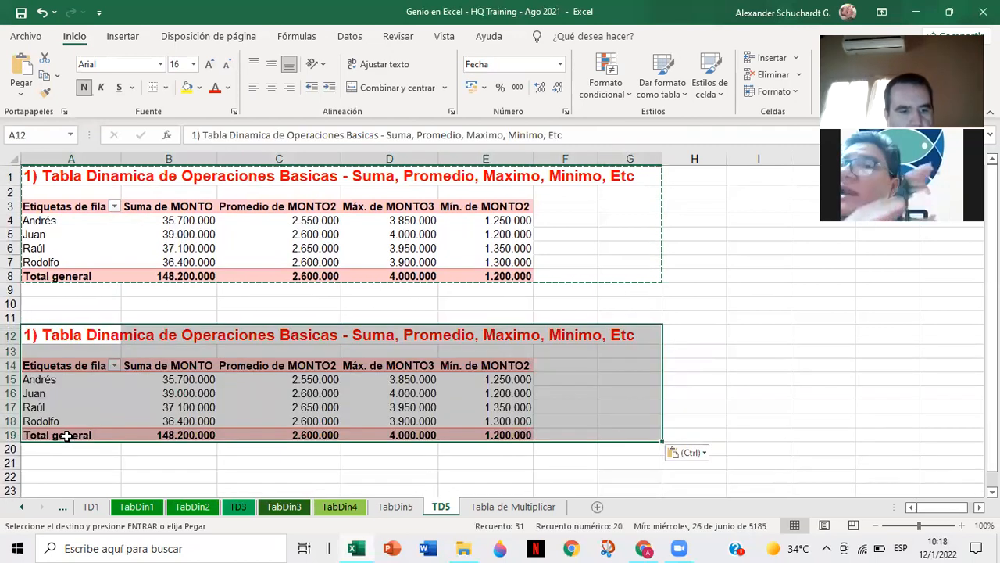
pyautogui.press('Escape')
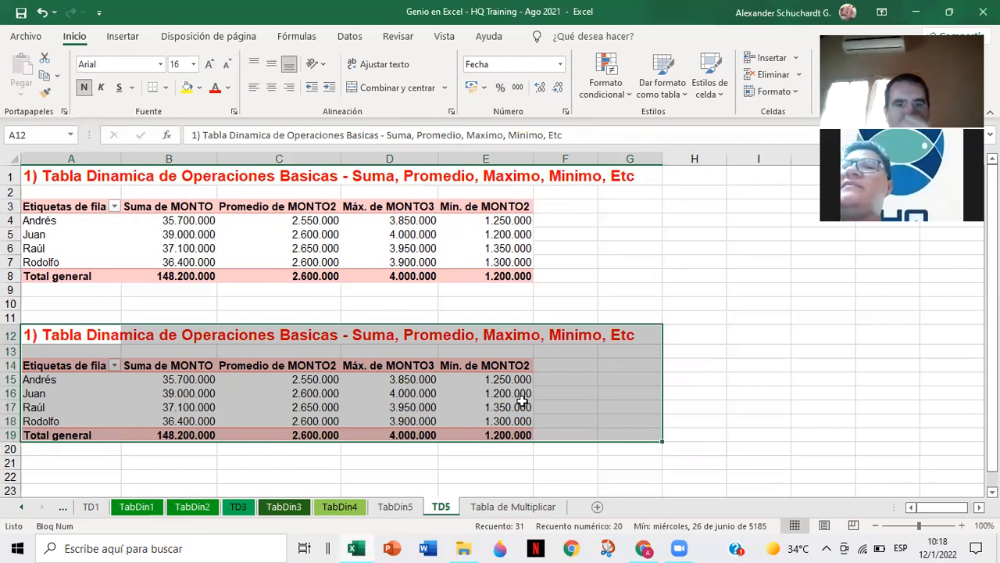
pyautogui.click(561, 393)
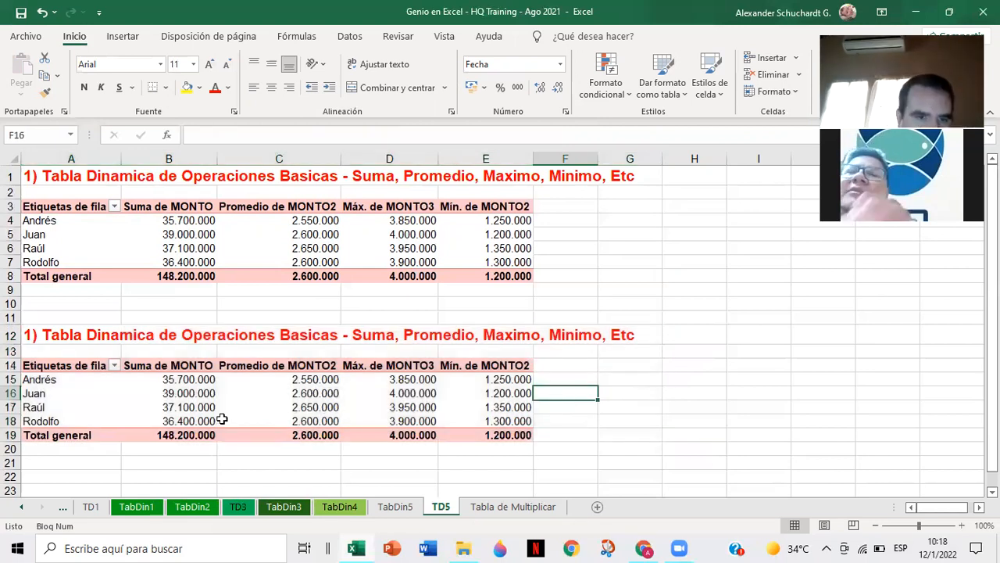
pyautogui.scroll(-1, 239, 393)
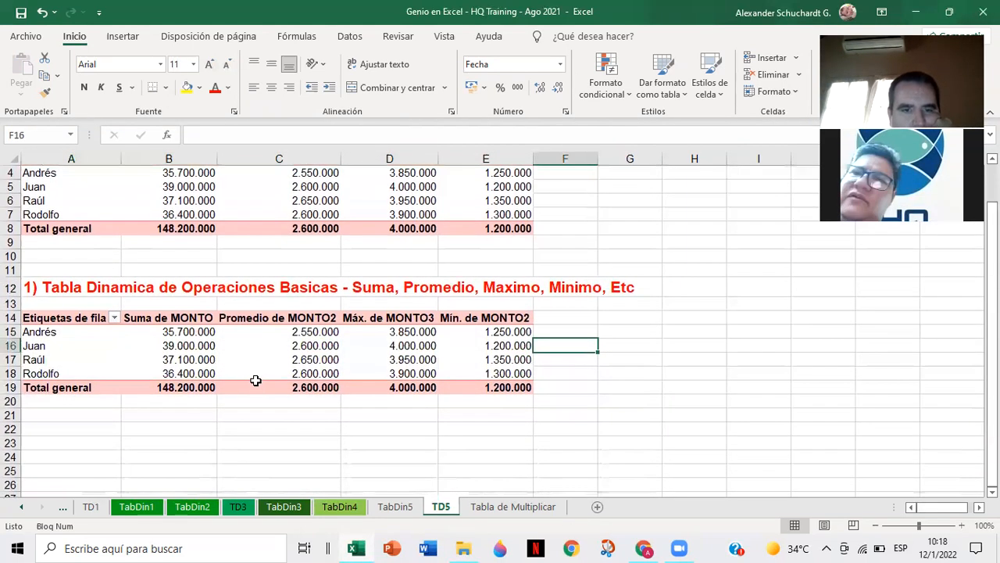
pyautogui.scroll(1, 268, 364)
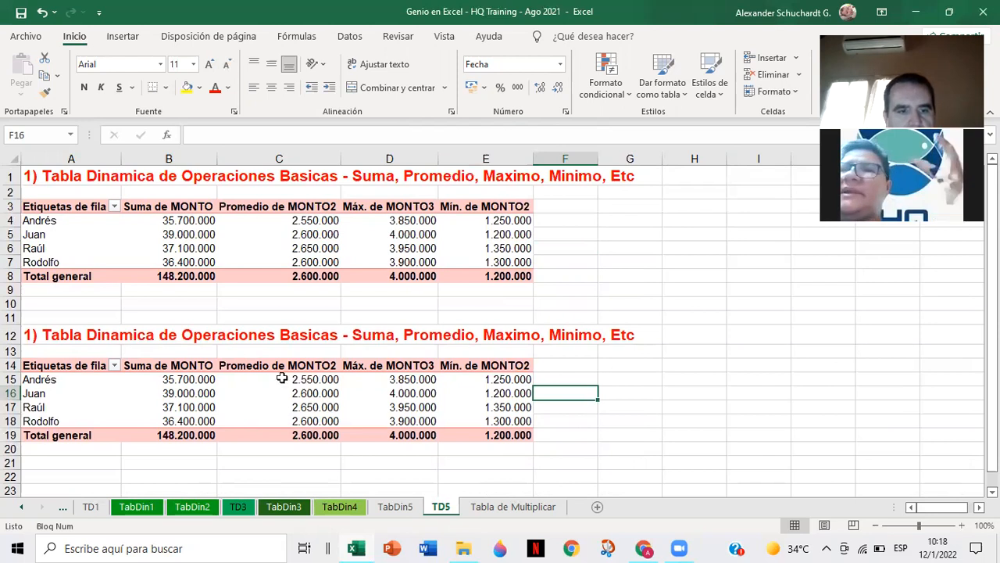
pyautogui.click(277, 364)
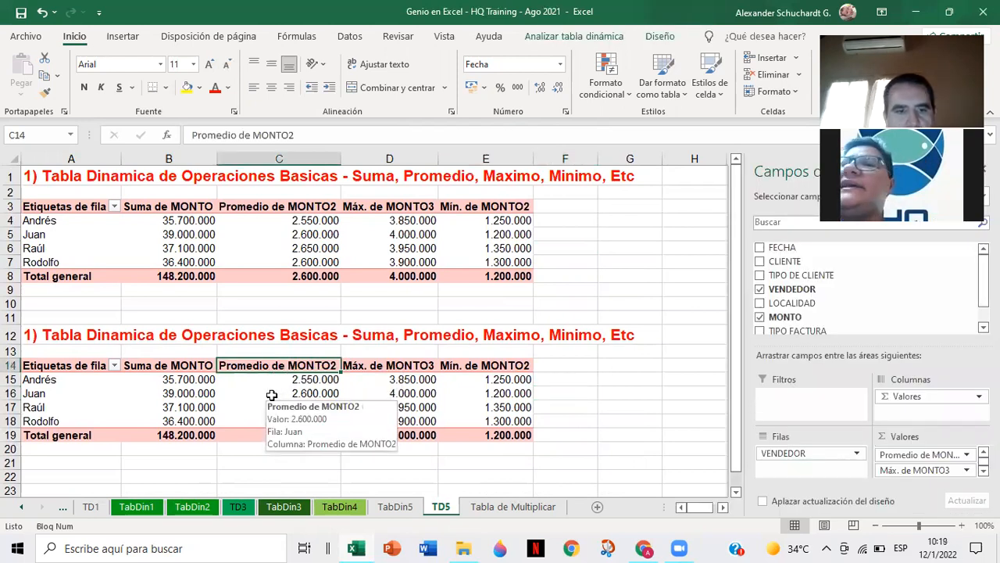
# Step: Renumber the duplicated pivot table's title in cell A12 from 1) to 2)
pyautogui.click(265, 337)
pyautogui.click(33, 335)
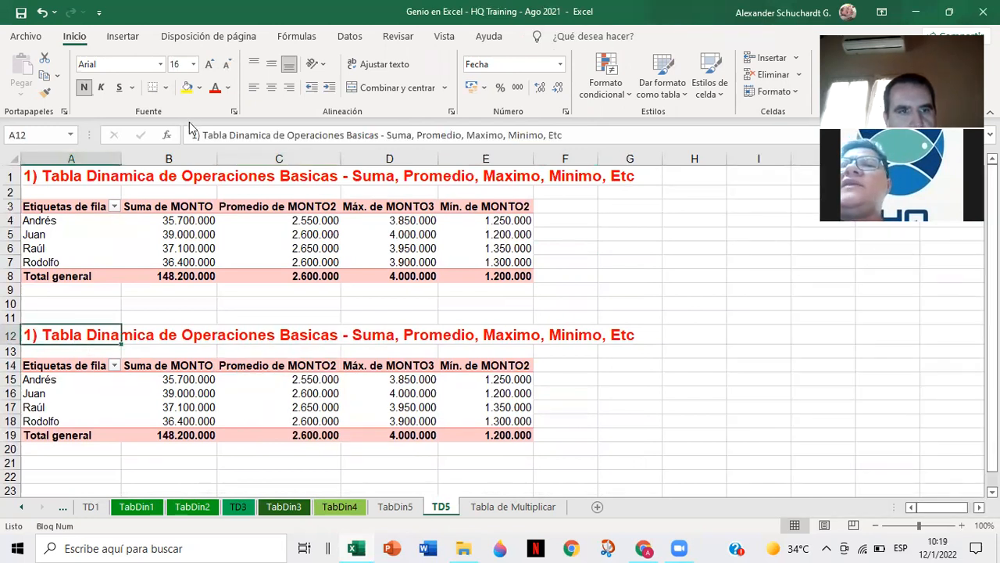
pyautogui.write('1) Tabla')
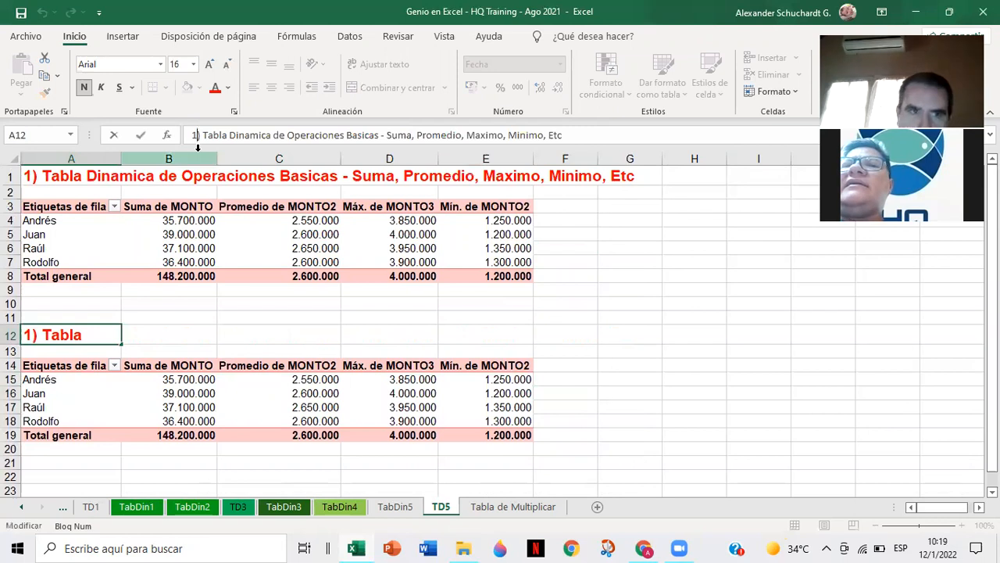
pyautogui.press('BackSpace')
pyautogui.write('2')
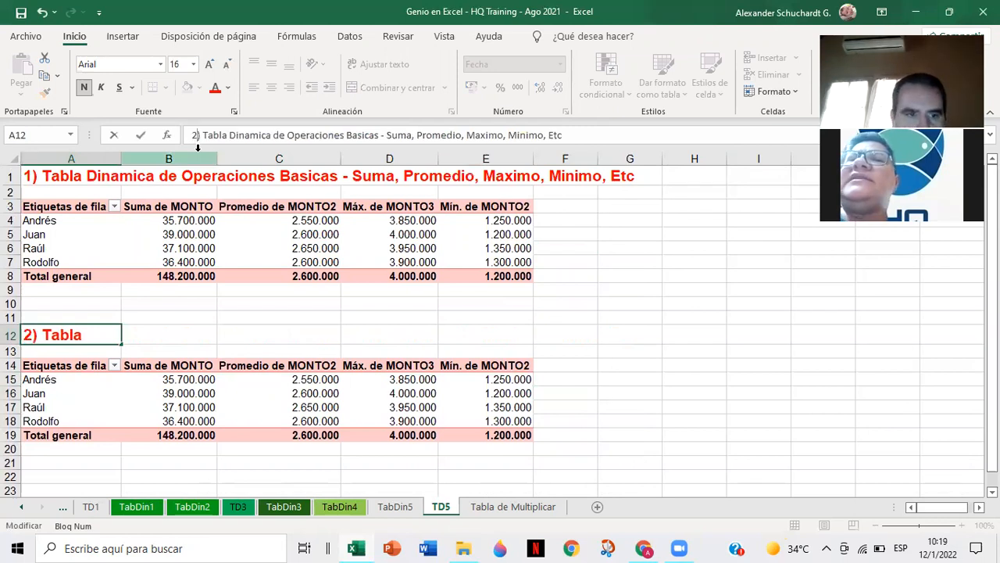
pyautogui.click(149, 349)
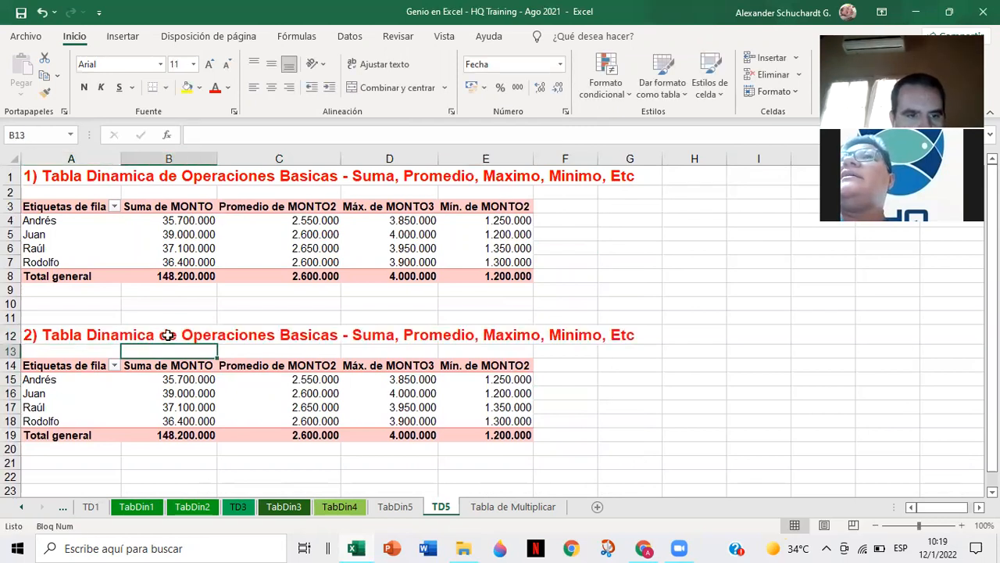
# Step: Replace "Operaciones Basicas" with "Ponderaciones" in the second pivot table's title in cell A12
pyautogui.click(66, 329)
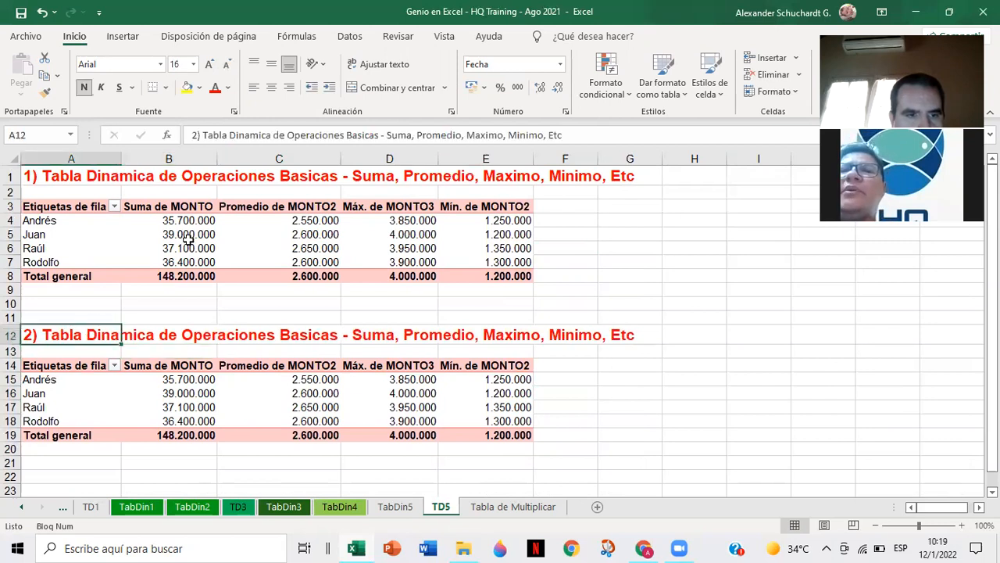
pyautogui.click(344, 134)
pyautogui.press('BackSpace')
pyautogui.press('BackSpace')
pyautogui.press('BackSpace')
pyautogui.click(336, 178)
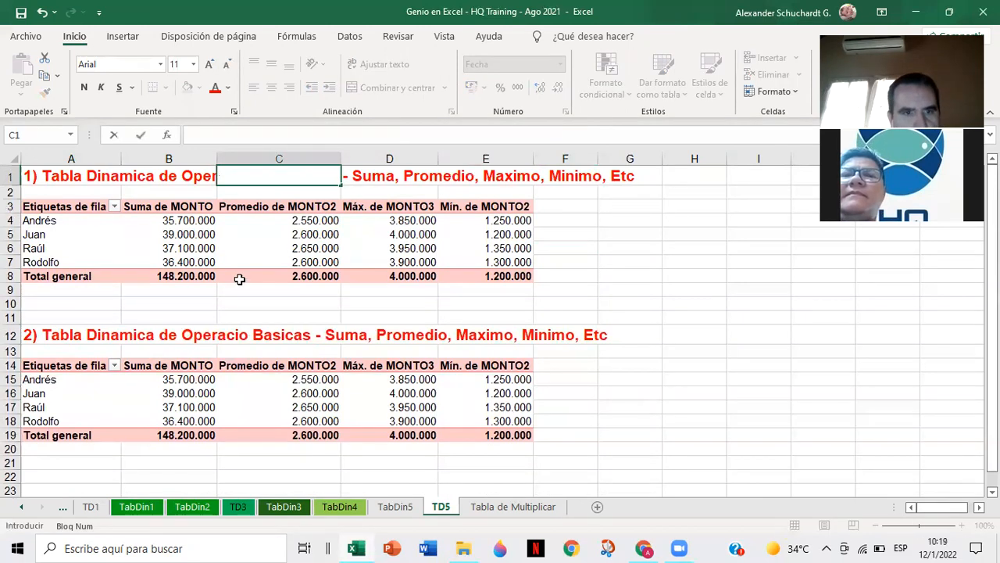
pyautogui.press('Escape')
pyautogui.click(49, 335)
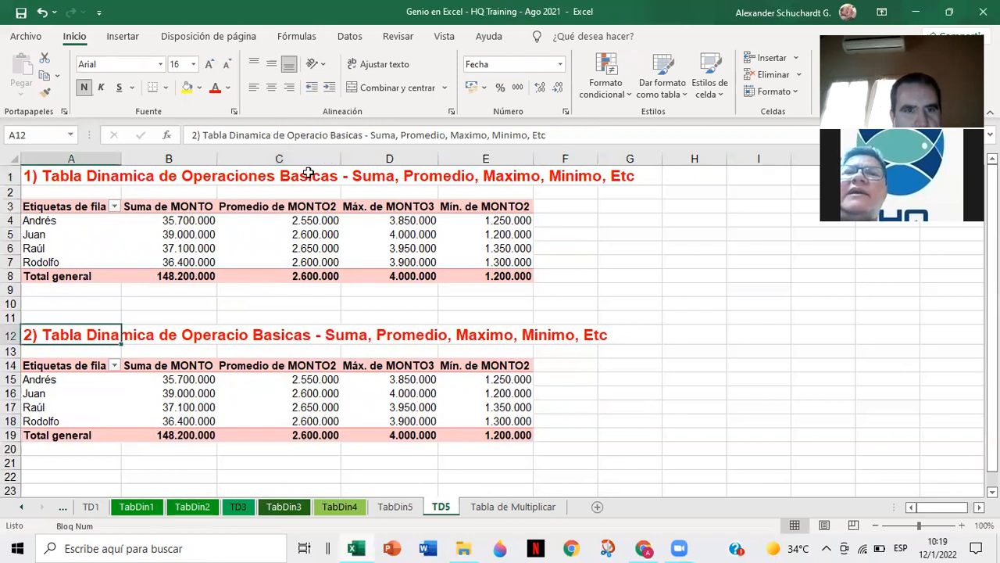
pyautogui.click(364, 134)
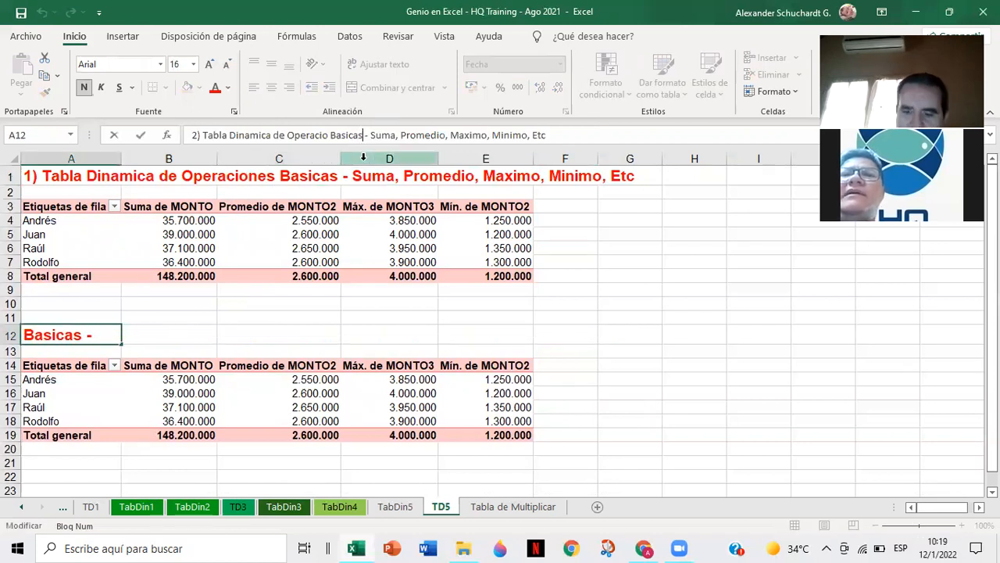
pyautogui.press('BackSpace')
pyautogui.press('BackSpace')
pyautogui.press('BackSpace')
pyautogui.press('BackSpace')
pyautogui.press('BackSpace')
pyautogui.press('BackSpace')
pyautogui.press('BackSpace')
pyautogui.press('BackSpace')
pyautogui.press('BackSpace')
pyautogui.press('BackSpace')
pyautogui.press('BackSpace')
pyautogui.press('BackSpace')
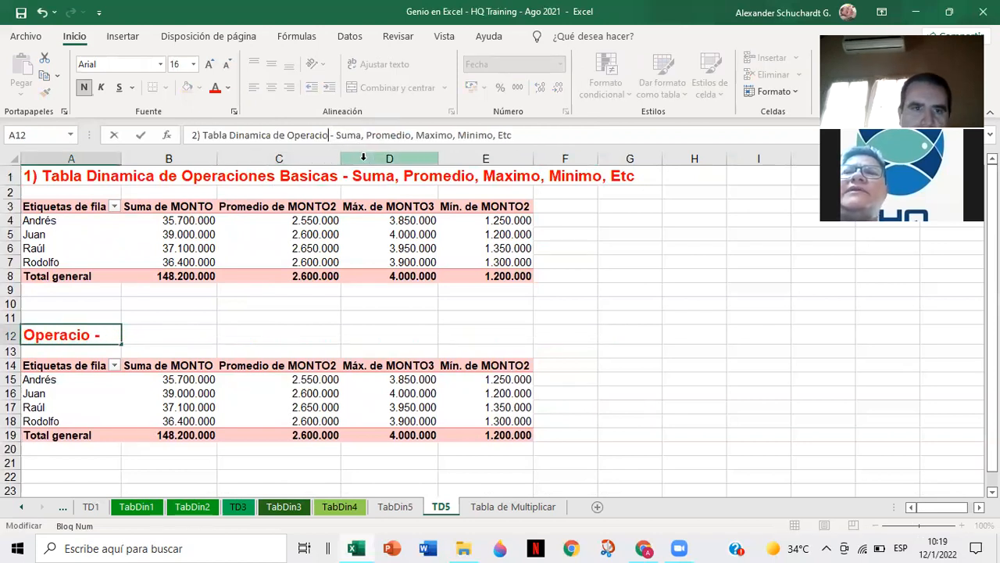
pyautogui.press('BackSpace')
pyautogui.press('BackSpace')
pyautogui.press('BackSpace')
pyautogui.press('BackSpace')
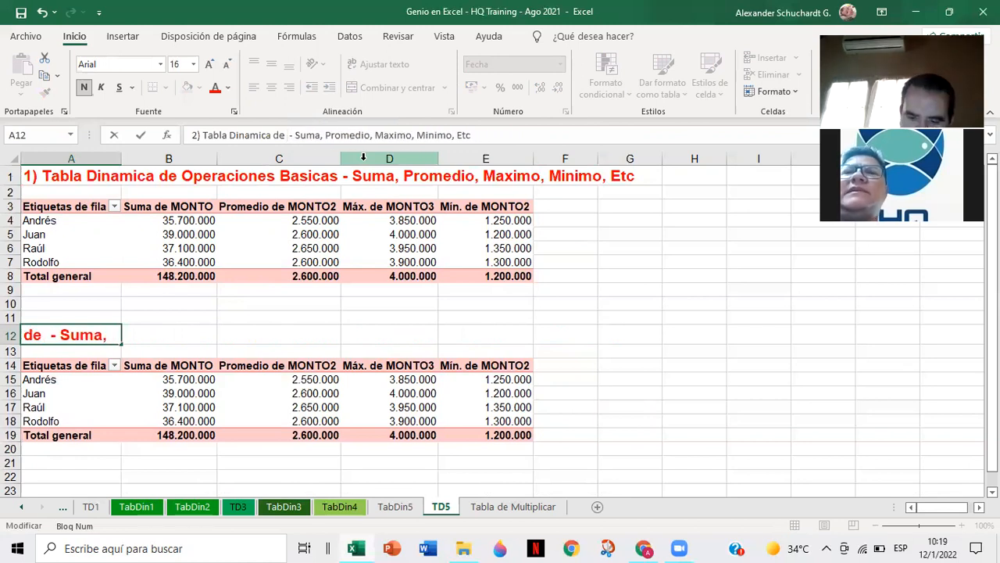
pyautogui.write('Ponderacio')
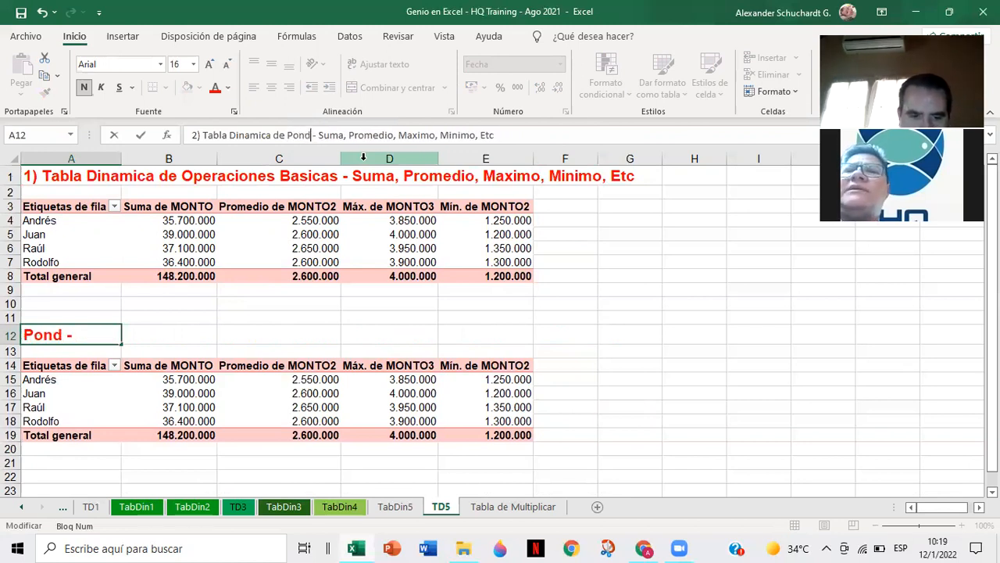
pyautogui.write('nes')
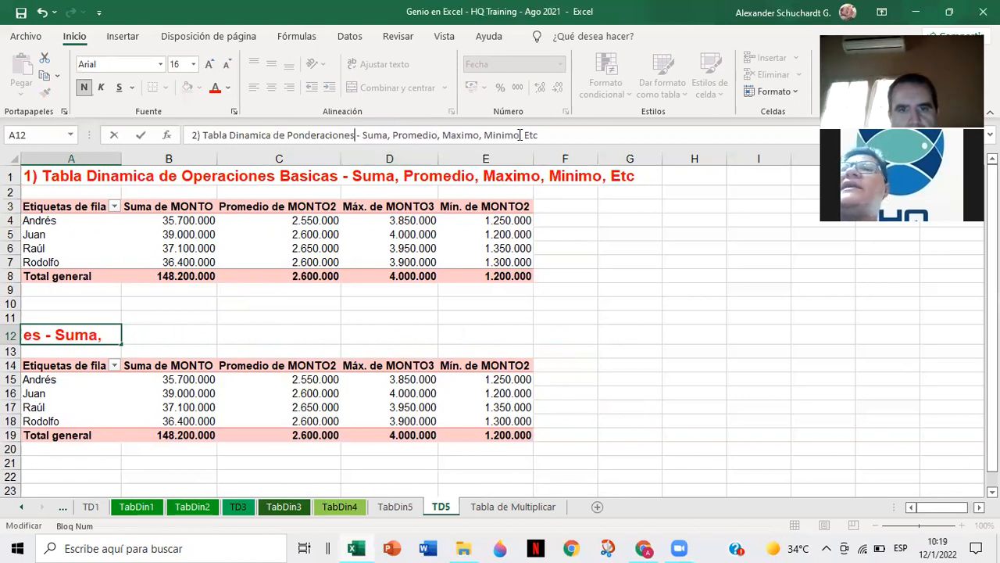
# Step: Replace the list of operations after the dash in the A12 title with "Porcentaje del Total."
pyautogui.moveTo(519, 135); pyautogui.dragTo(362, 135)
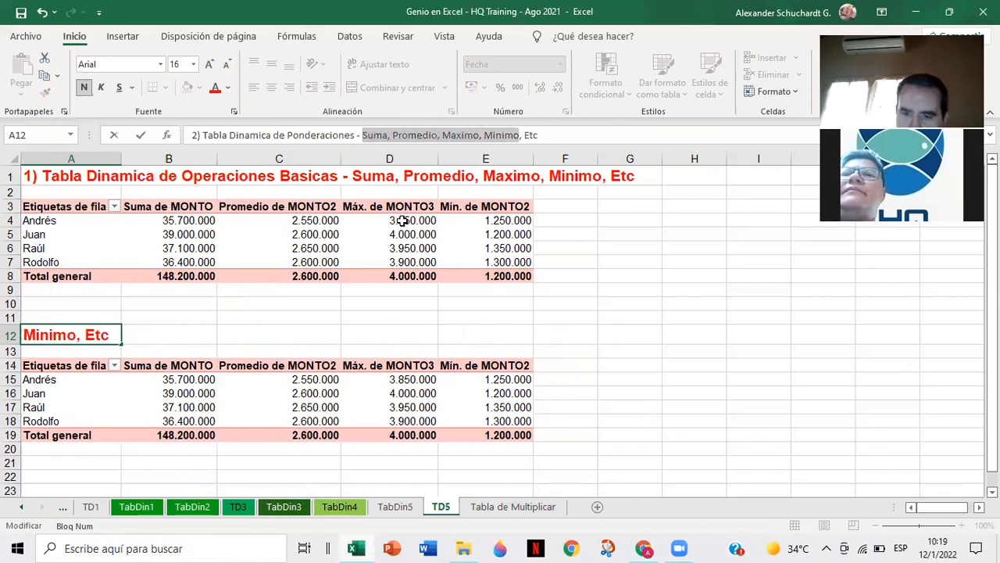
pyautogui.press('Delete')
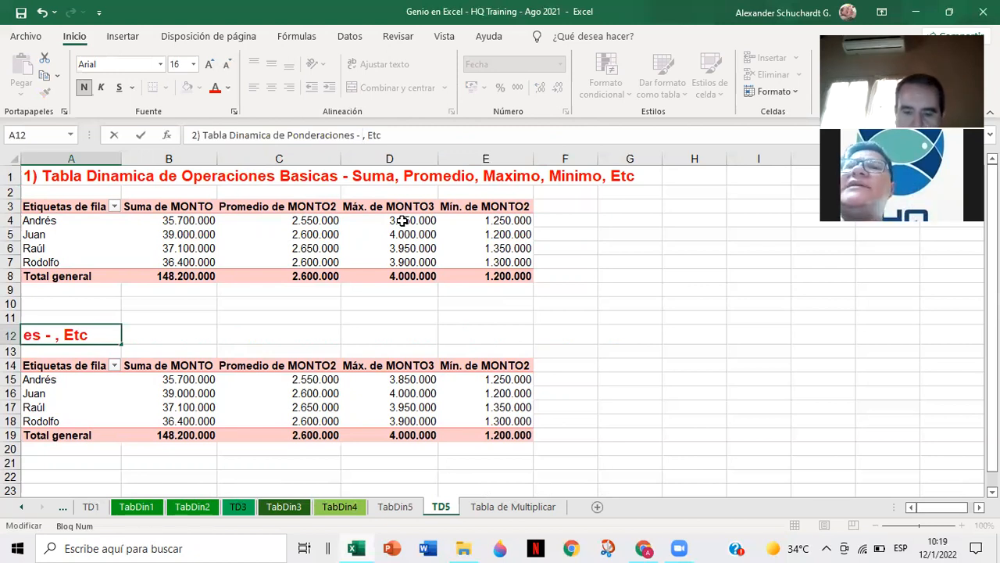
pyautogui.write('Porcentaje del Total')
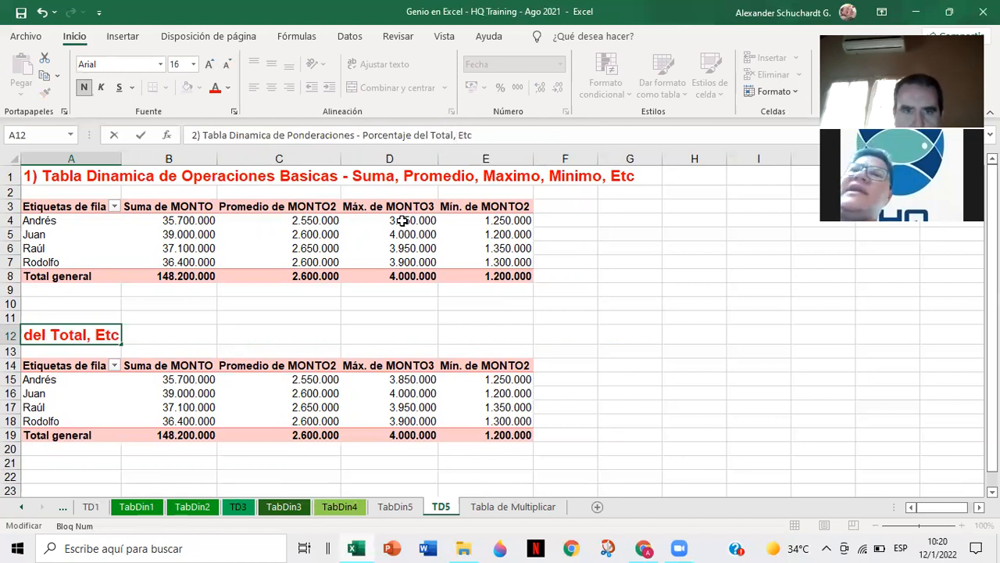
pyautogui.press('Delete')
pyautogui.press('Delete')
pyautogui.press('Delete')
pyautogui.press('Delete')
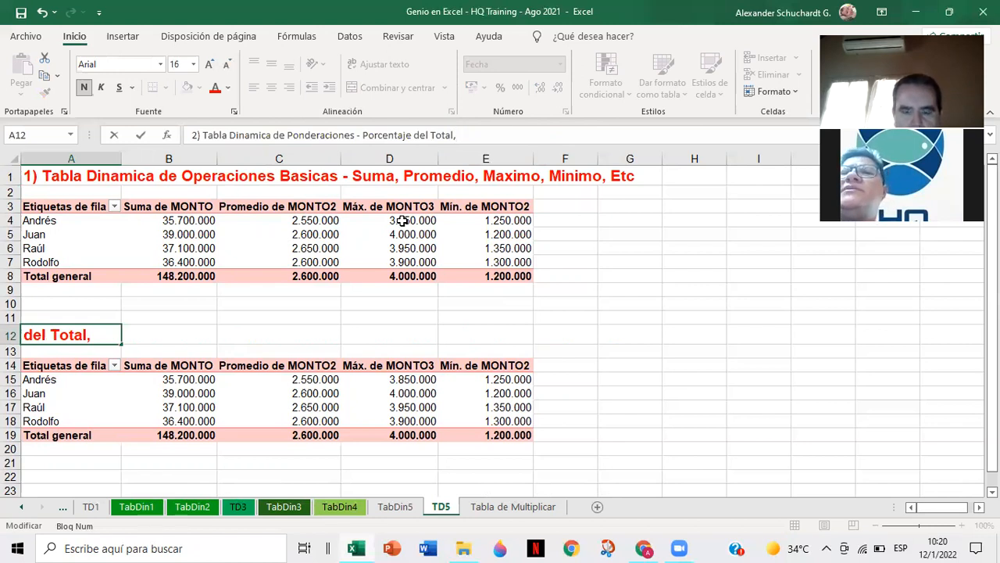
pyautogui.write('.')
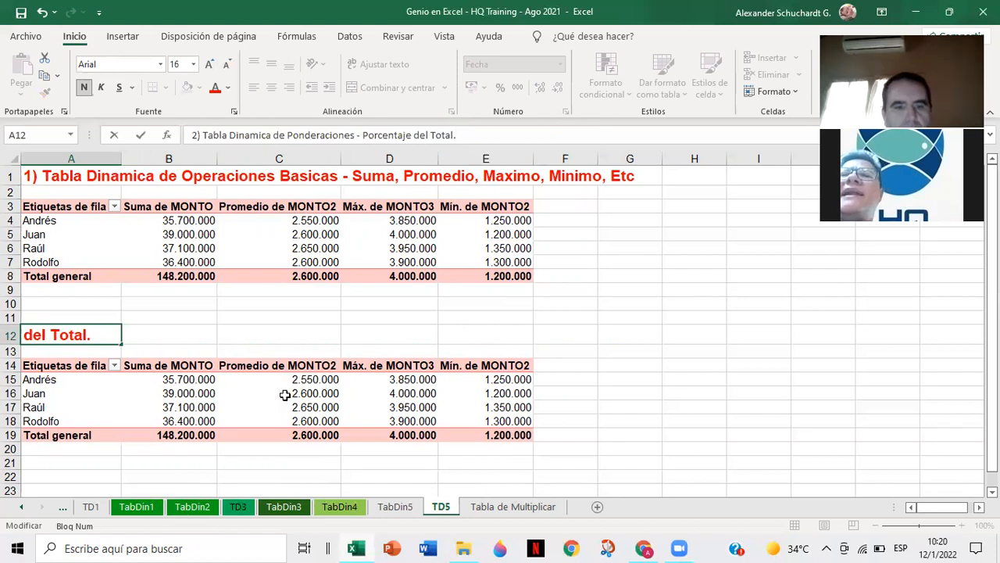
pyautogui.click(193, 460)
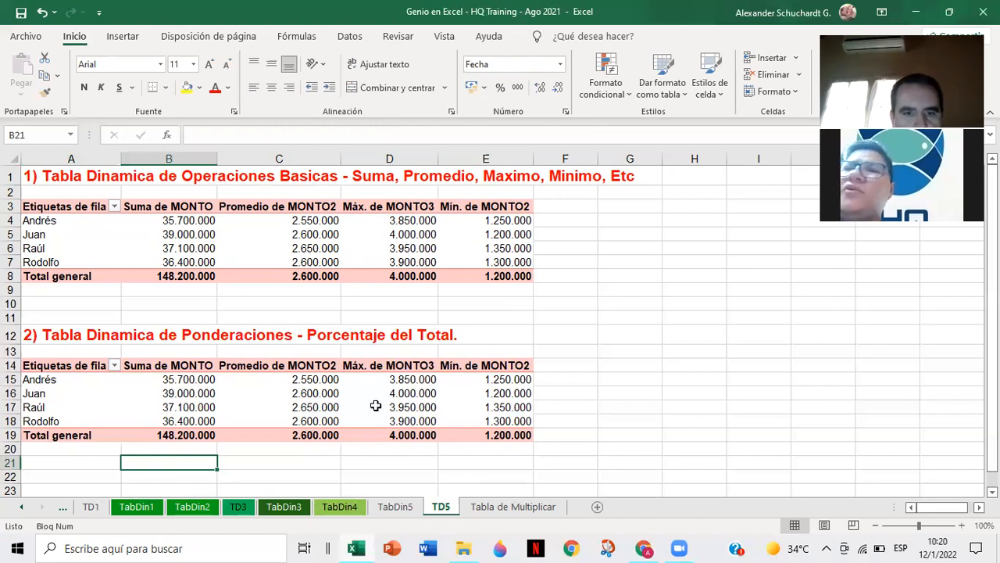
# Step: Try to delete the maximum and minimum columns D14:E19 of the second pivot table directly from the sheet
pyautogui.moveTo(378, 366); pyautogui.dragTo(520, 434)
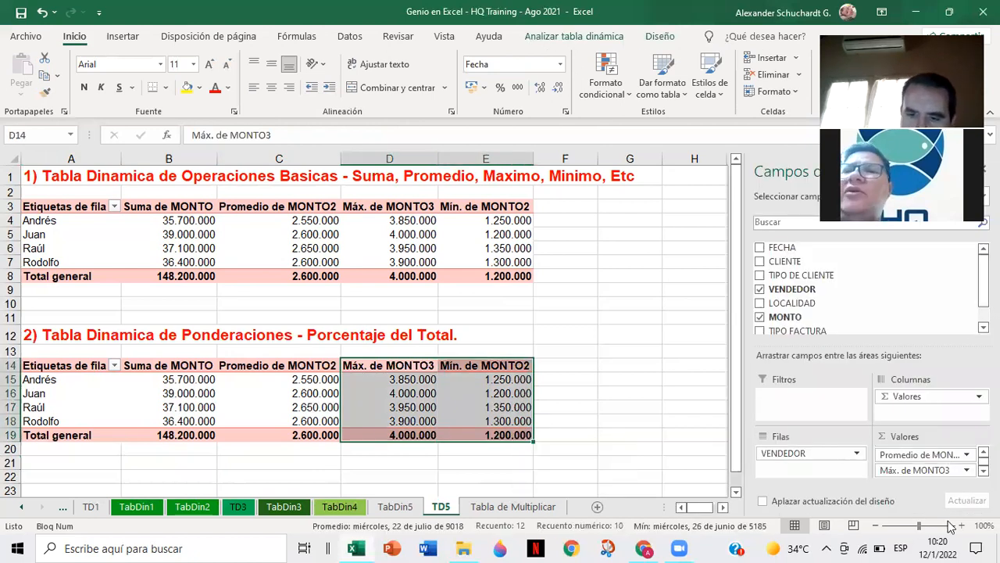
pyautogui.press('Delete')
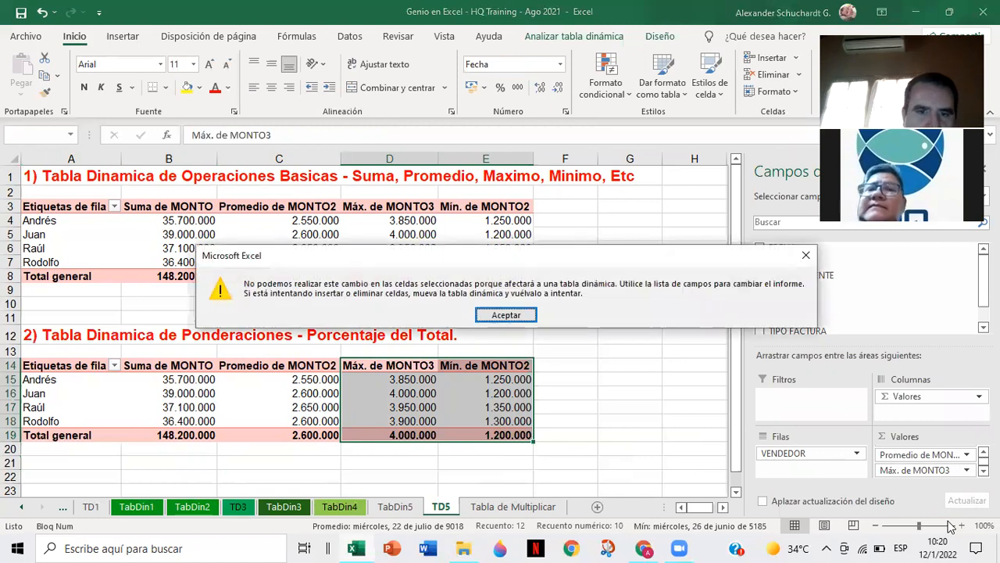
pyautogui.click(505, 314)
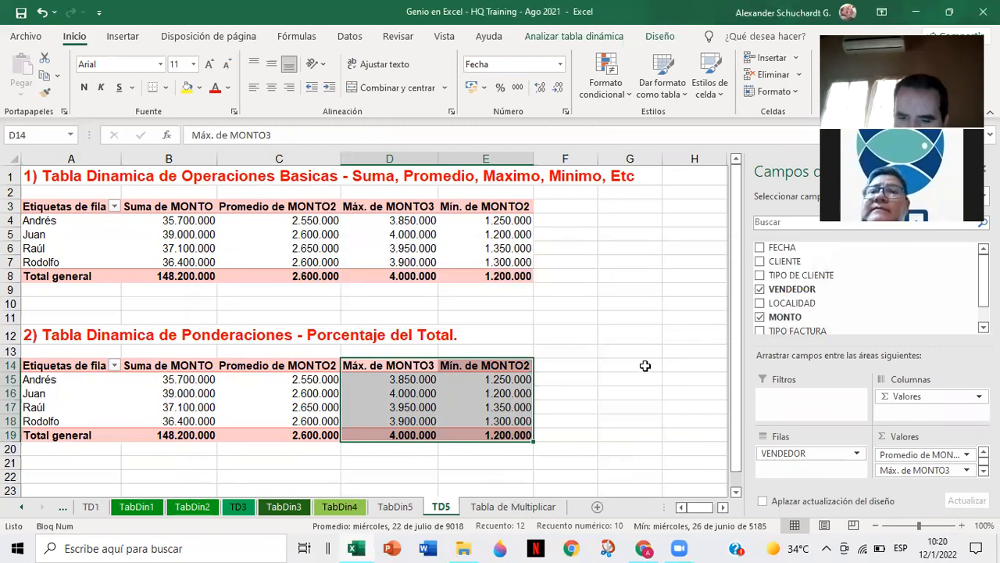
# Step: Try to clear the maximum field's header in D14, and rename it "max"
pyautogui.press('BackSpace')
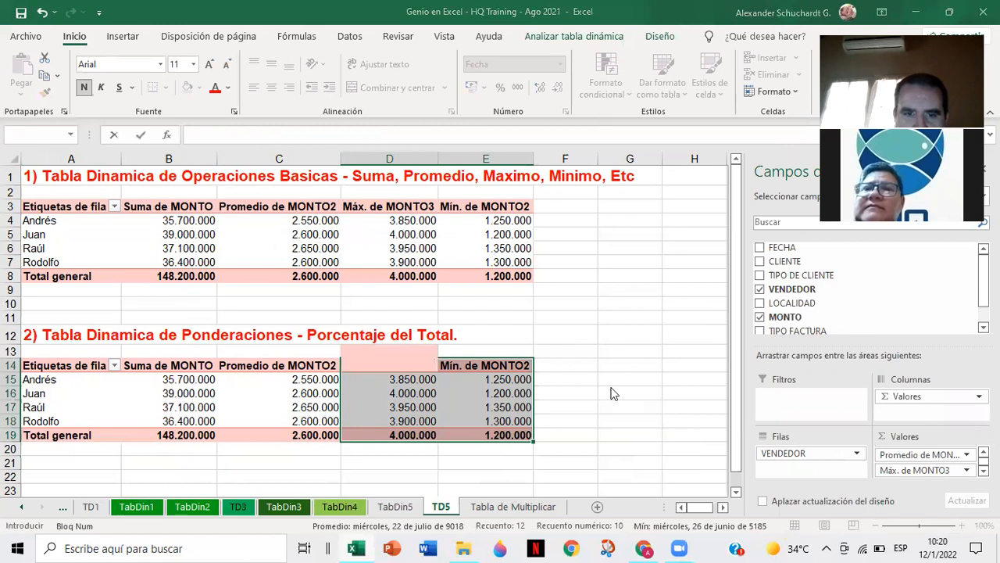
pyautogui.click(612, 392)
pyautogui.click(505, 314)
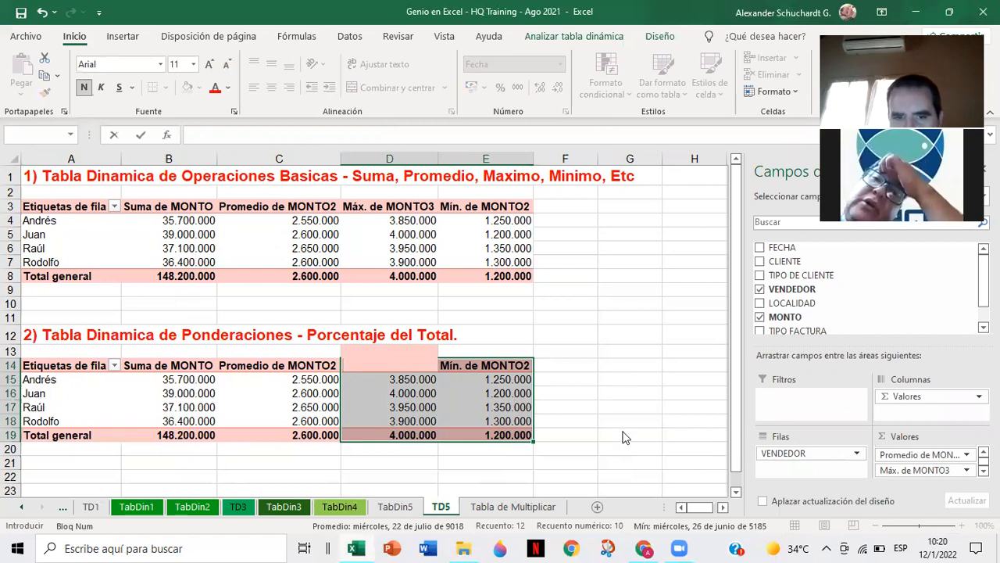
pyautogui.press('Return')
pyautogui.click(506, 314)
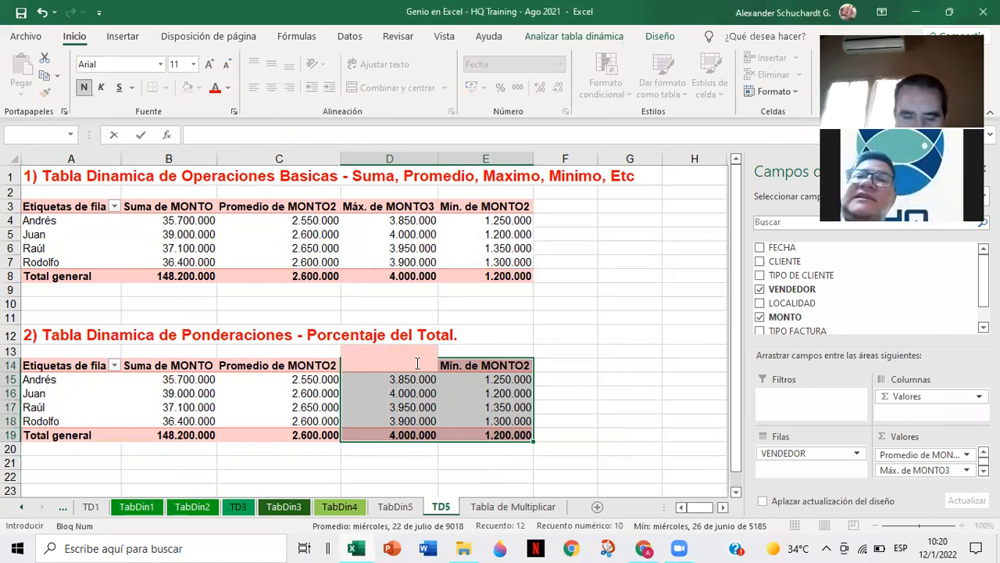
pyautogui.write('max')
pyautogui.press('Return')
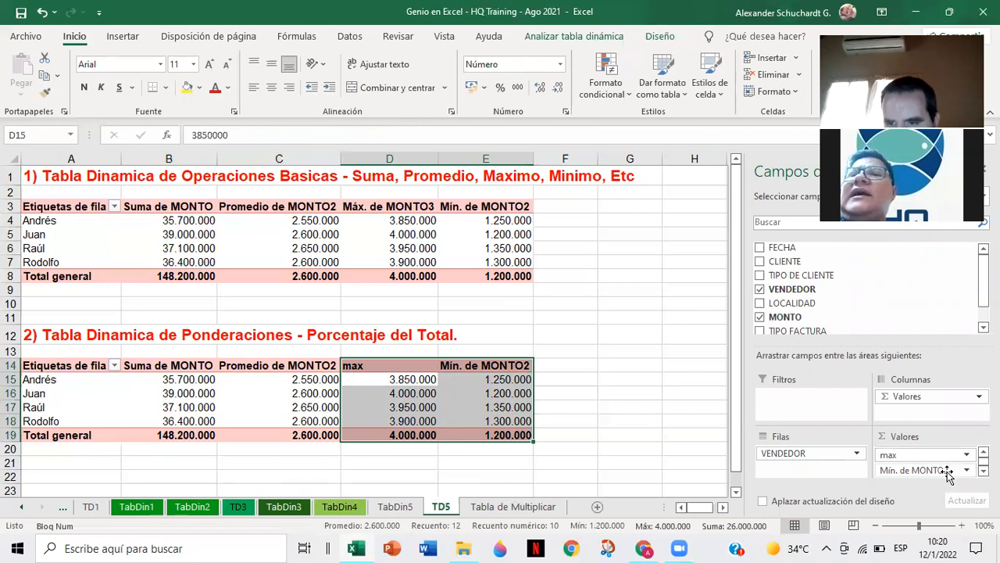
# Step: Remove the minimum and maximum MONTO fields from the second pivot table's values, keeping only the sum and average
pyautogui.moveTo(910, 470); pyautogui.dragTo(680, 475)
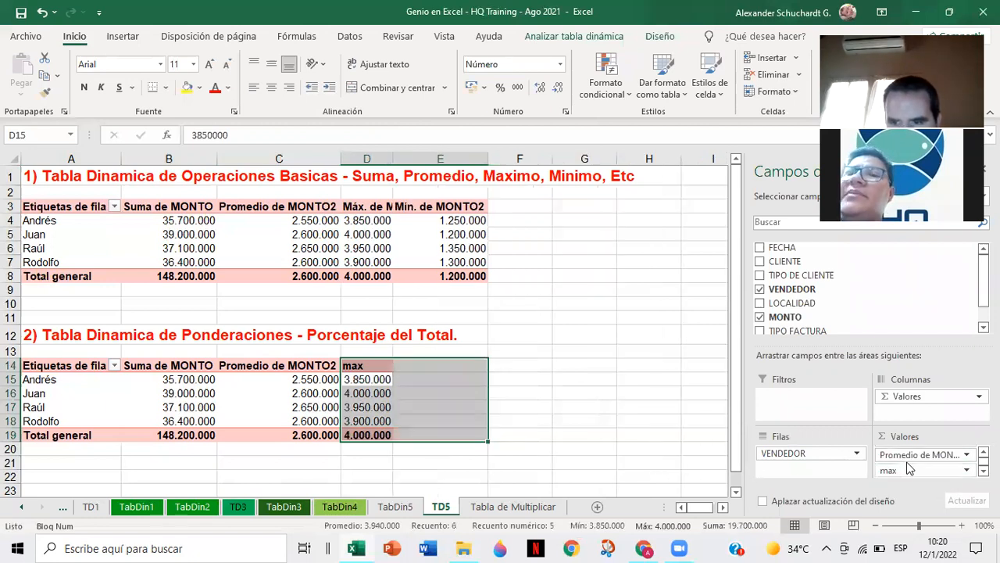
pyautogui.moveTo(908, 467); pyautogui.dragTo(615, 461)
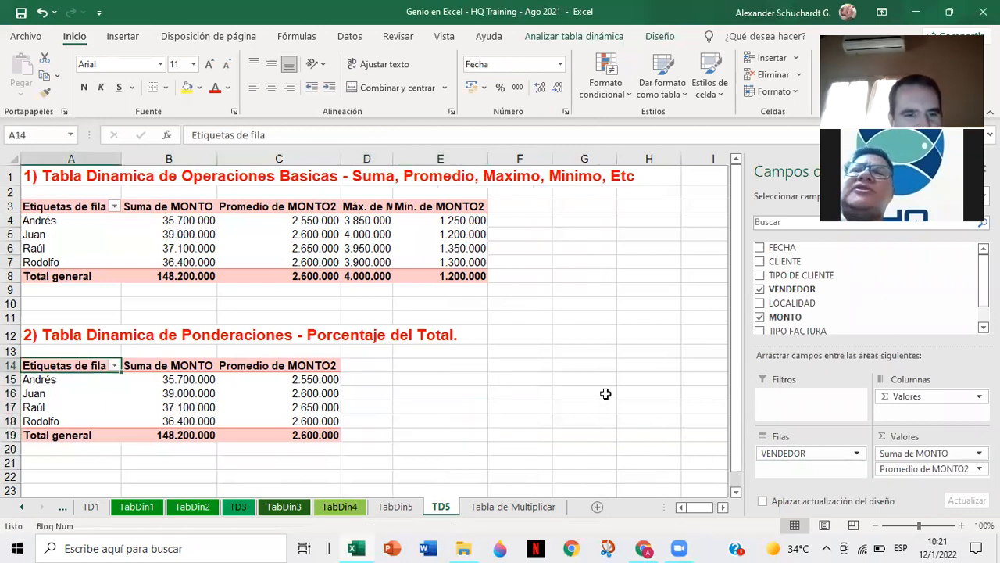
pyautogui.scroll(-2, 606, 379)
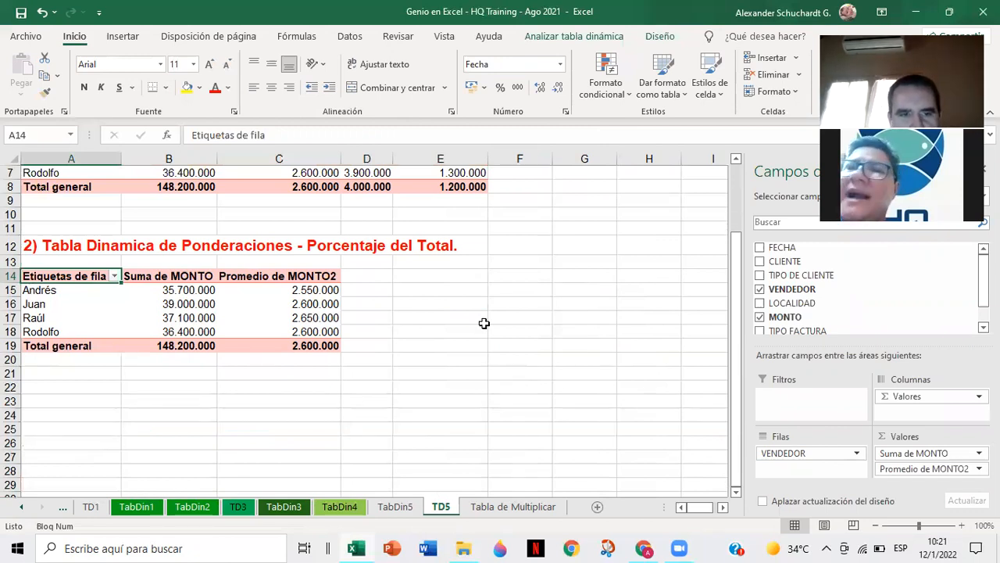
# Step: Look over the average column of the second pivot table and go to the source data and exercise instructions on sheet TabDin5
pyautogui.click(305, 277)
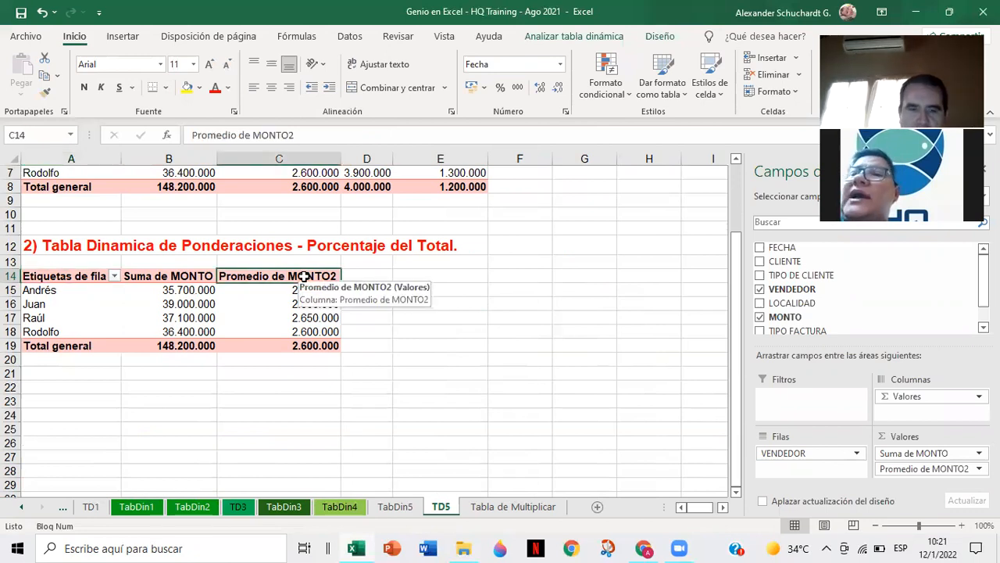
pyautogui.click(304, 290)
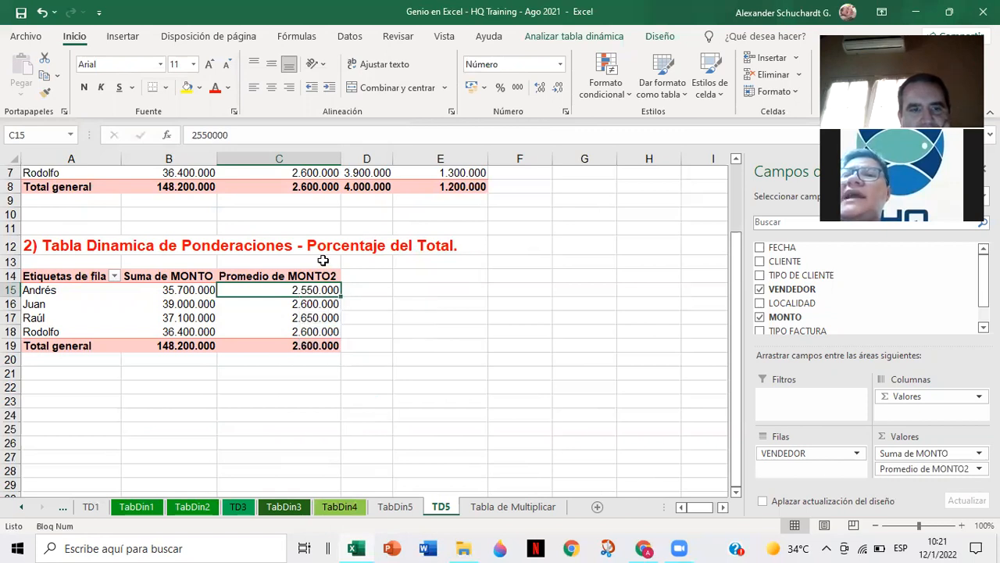
pyautogui.scroll(2, 323, 261)
pyautogui.scroll(-1, 367, 391)
pyautogui.hotkey('ctrl', 'pageup')
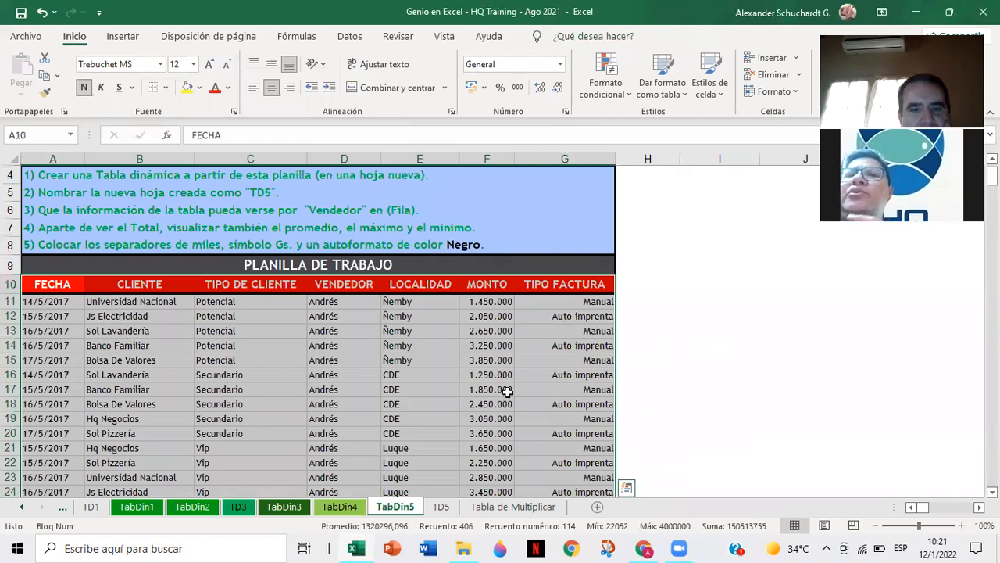
# Step: Add TIPO DE CLIENTE to the second pivot table on sheet TD5 and place it in the column area
pyautogui.hotkey('ctrl', 'pagedown')
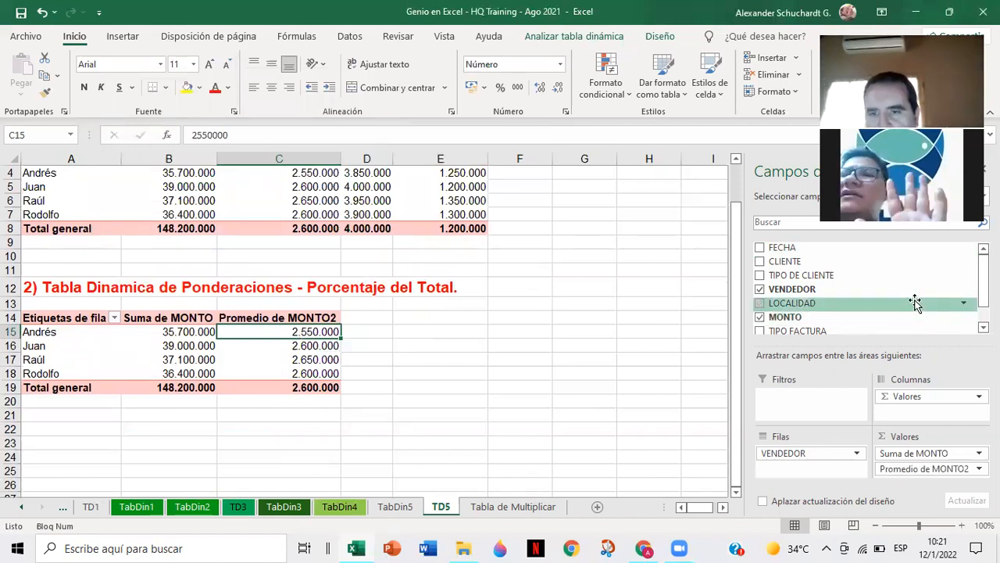
pyautogui.click(758, 275)
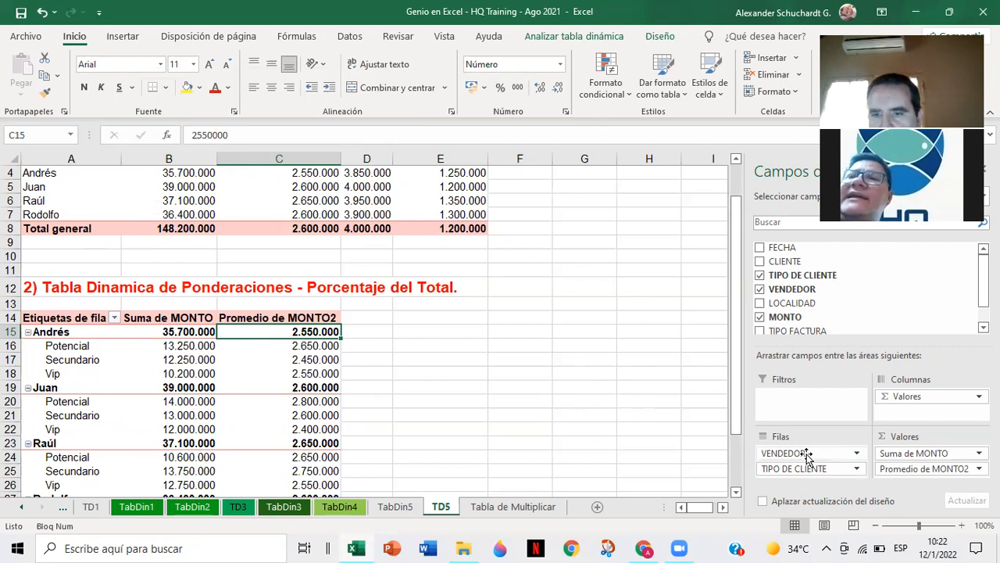
pyautogui.moveTo(808, 457); pyautogui.dragTo(922, 413)
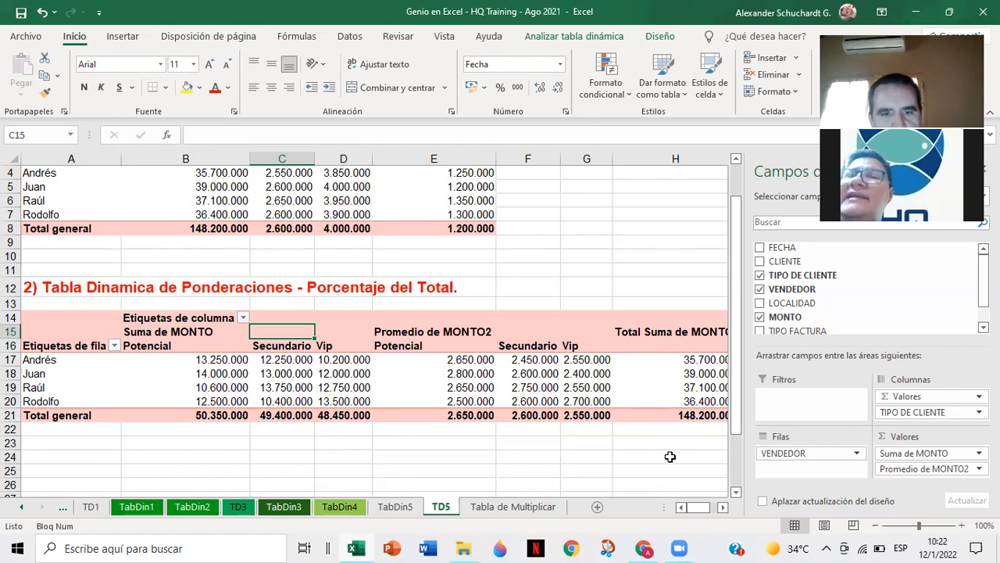
# Step: Move the Valores field of the second pivot table from the columns to the rows, below VENDEDOR
pyautogui.hscroll(1, 669, 459)
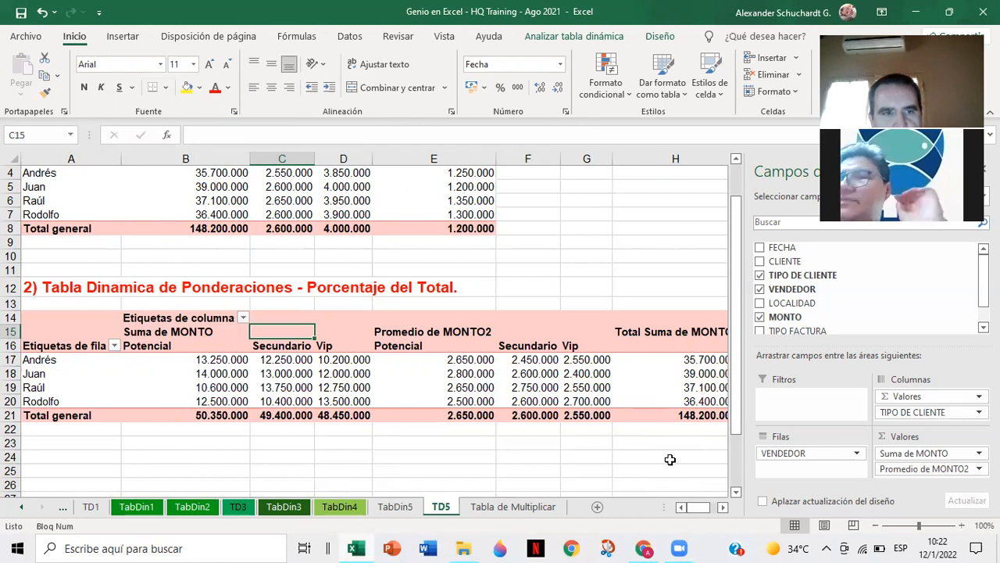
pyautogui.scroll(1, 580, 454)
pyautogui.scroll(1, 580, 453)
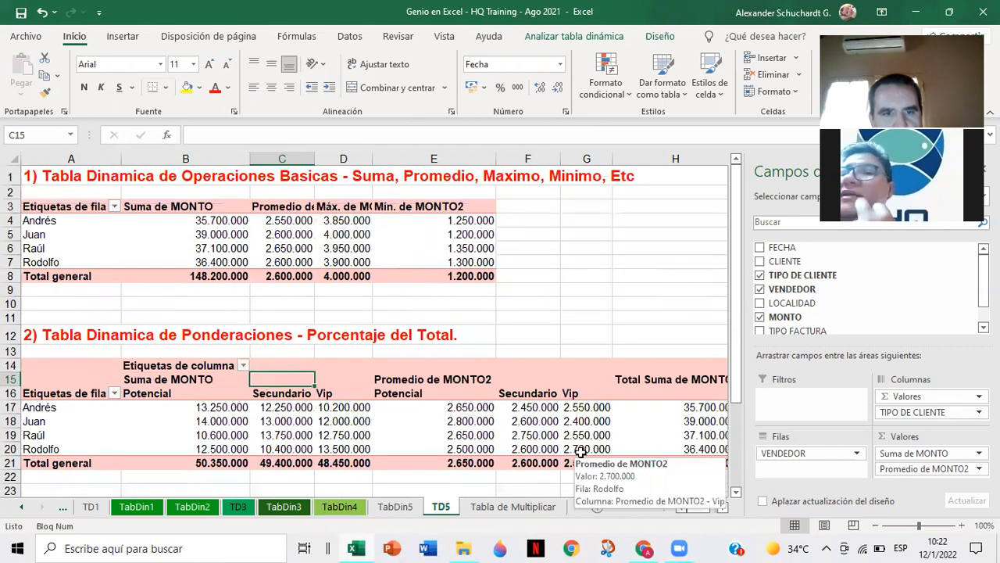
pyautogui.scroll(-1, 580, 453)
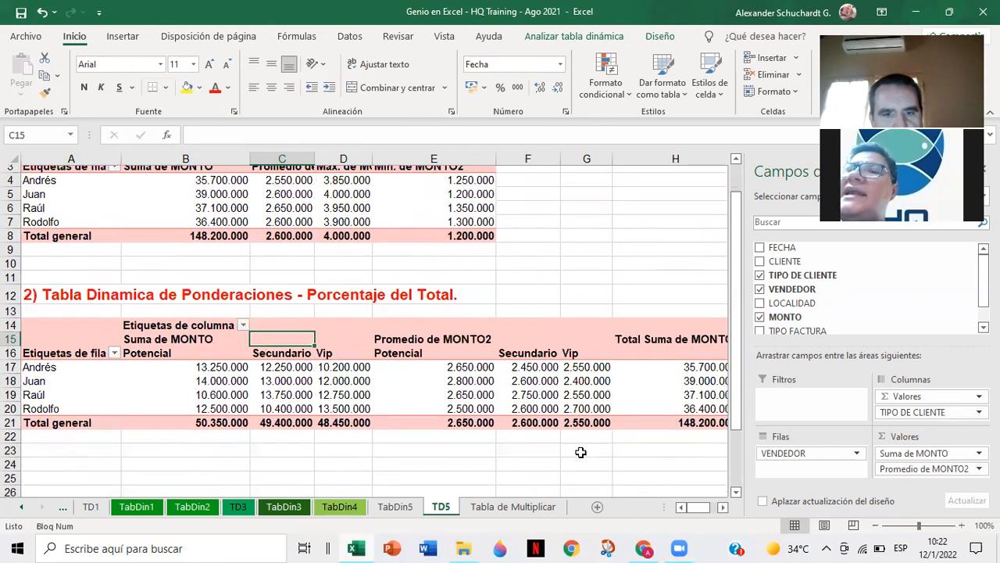
pyautogui.hscroll(3, 618, 461)
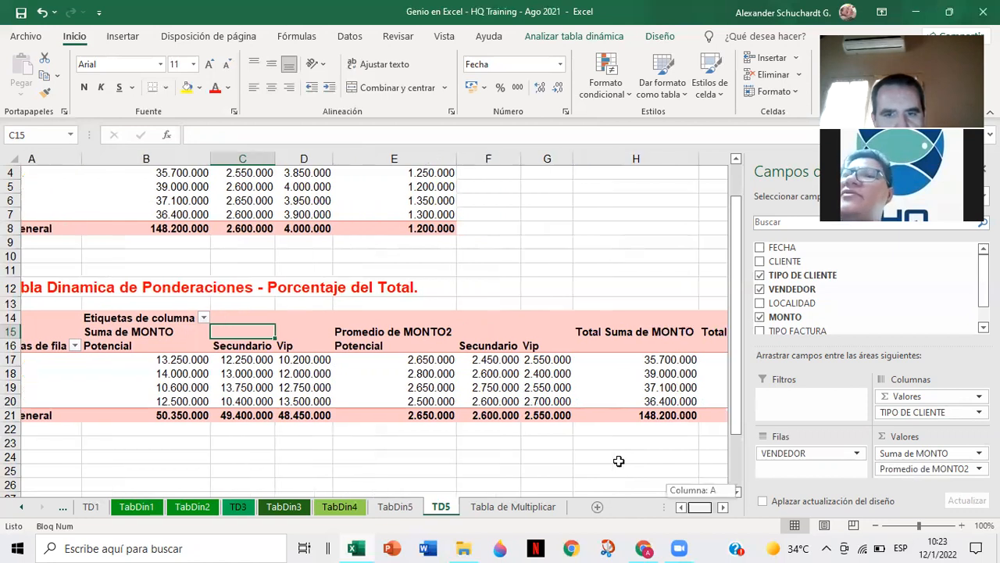
pyautogui.hscroll(-3, 618, 461)
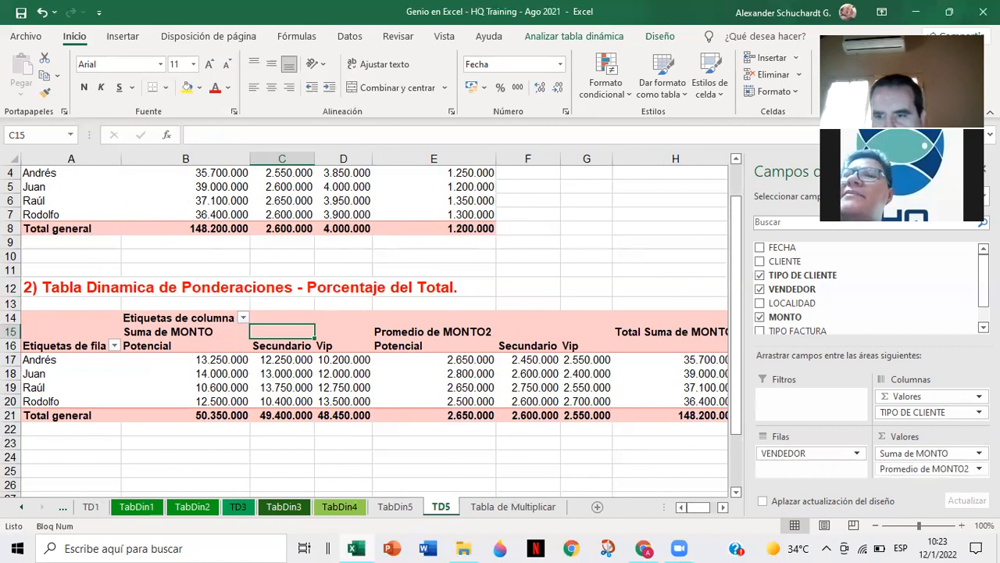
pyautogui.click(940, 397)
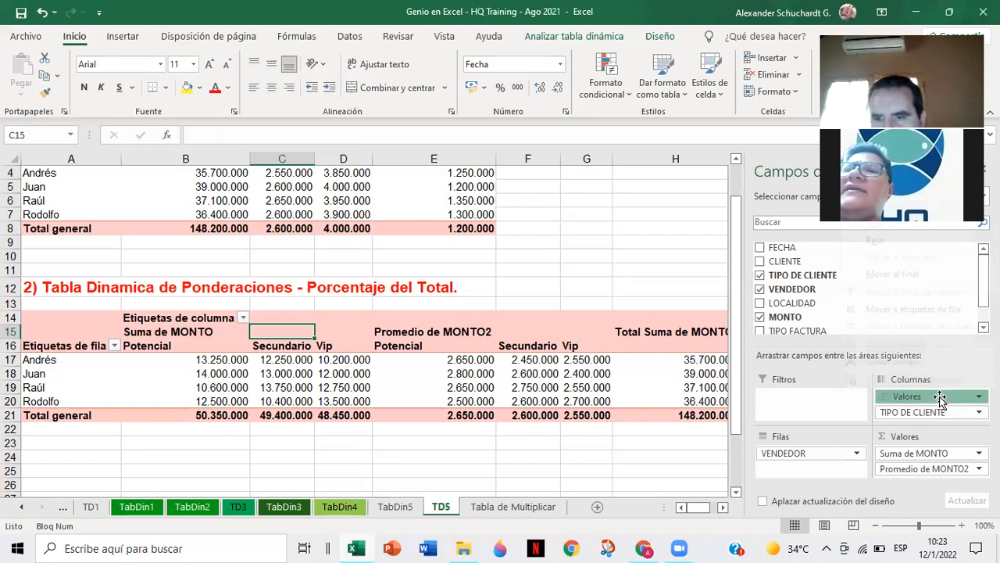
pyautogui.click(940, 397)
pyautogui.moveTo(940, 397); pyautogui.dragTo(810, 467)
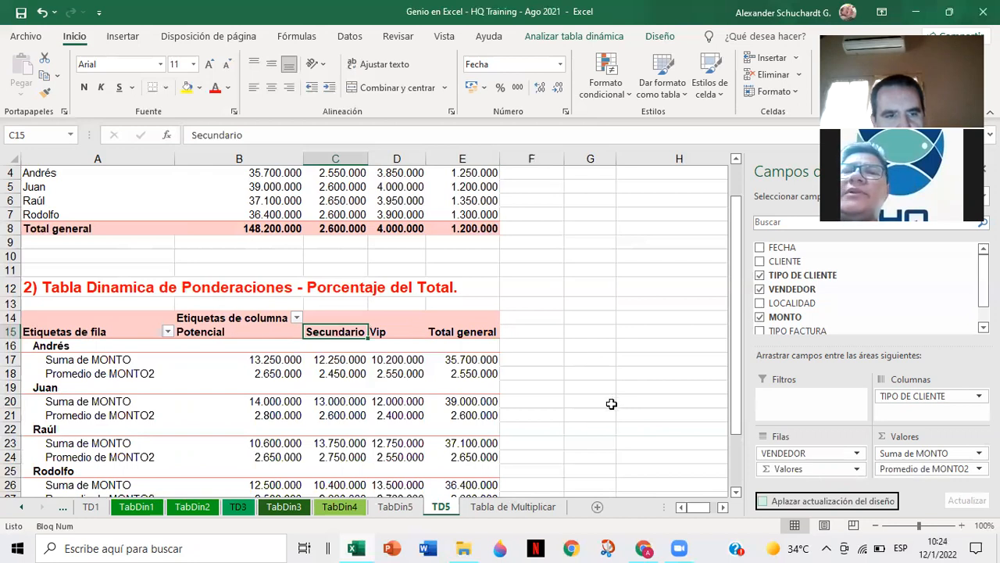
# Step: Reorder the row fields of the second pivot table so that Valores comes before VENDEDOR
pyautogui.scroll(-1, 611, 402)
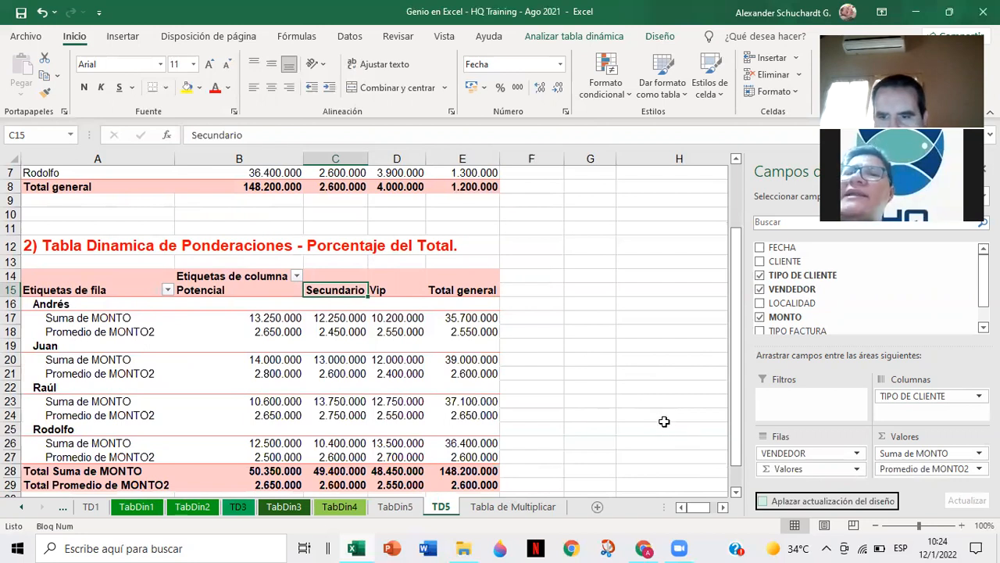
pyautogui.moveTo(810, 457); pyautogui.dragTo(812, 465)
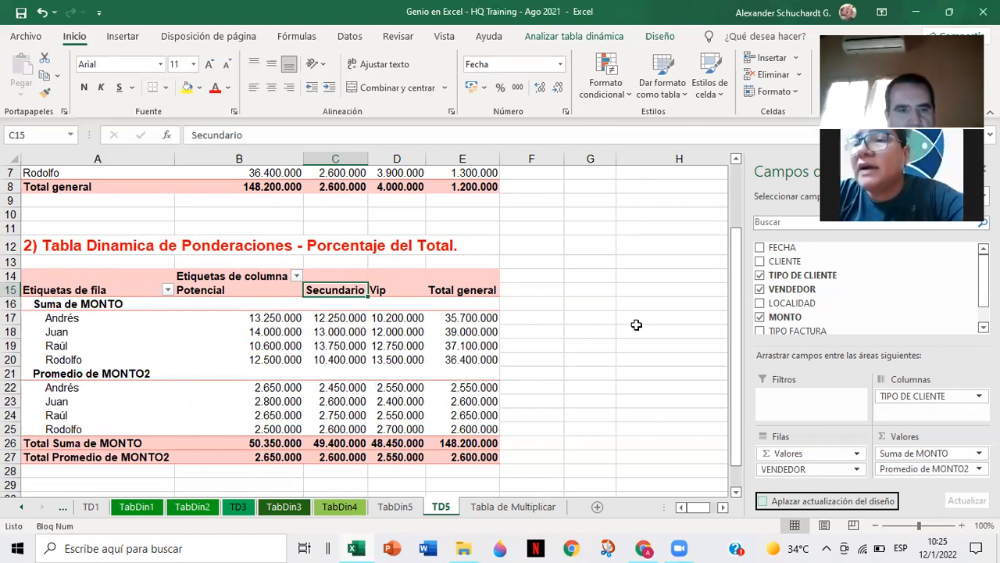
pyautogui.scroll(-1, 637, 325)
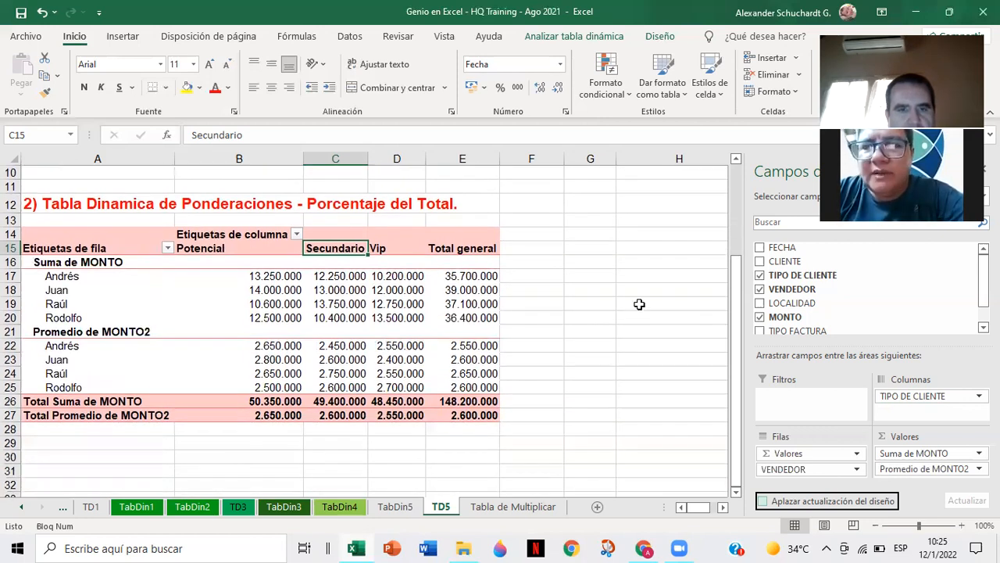
pyautogui.scroll(1, 639, 303)
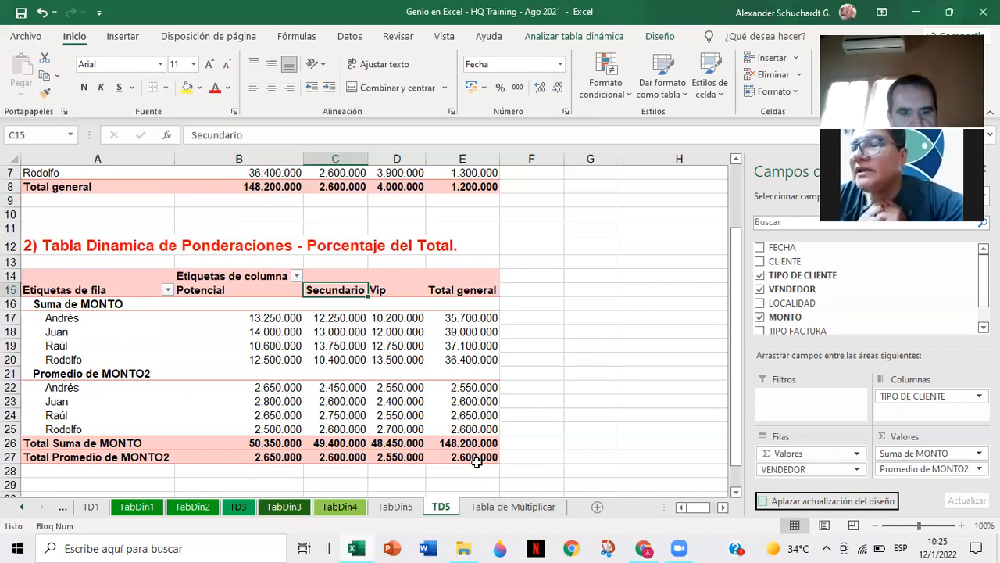
pyautogui.moveTo(475, 443)
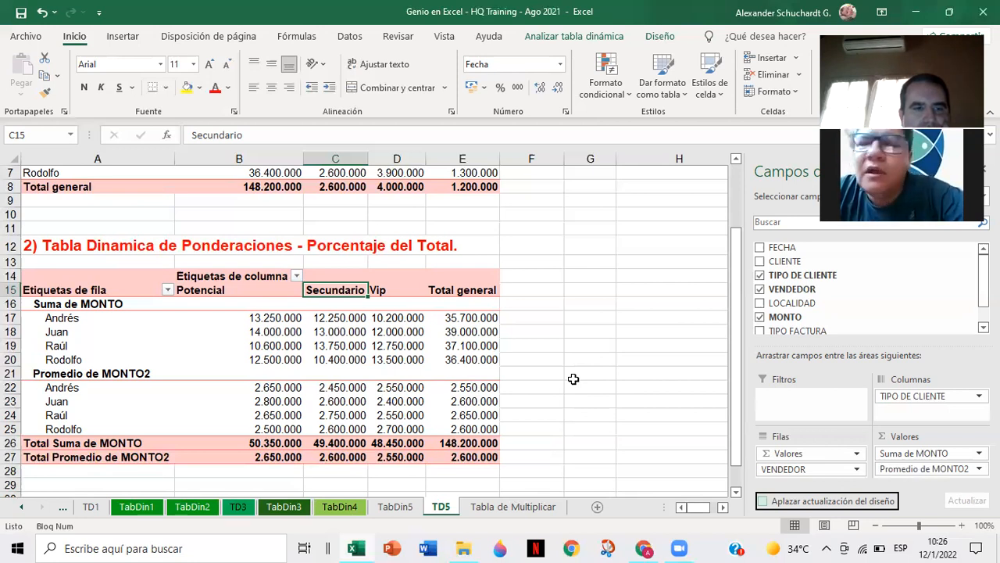
# Step: Rename the average MONTO field of the second pivot table to "Promedio"
pyautogui.doubleClick(137, 376)
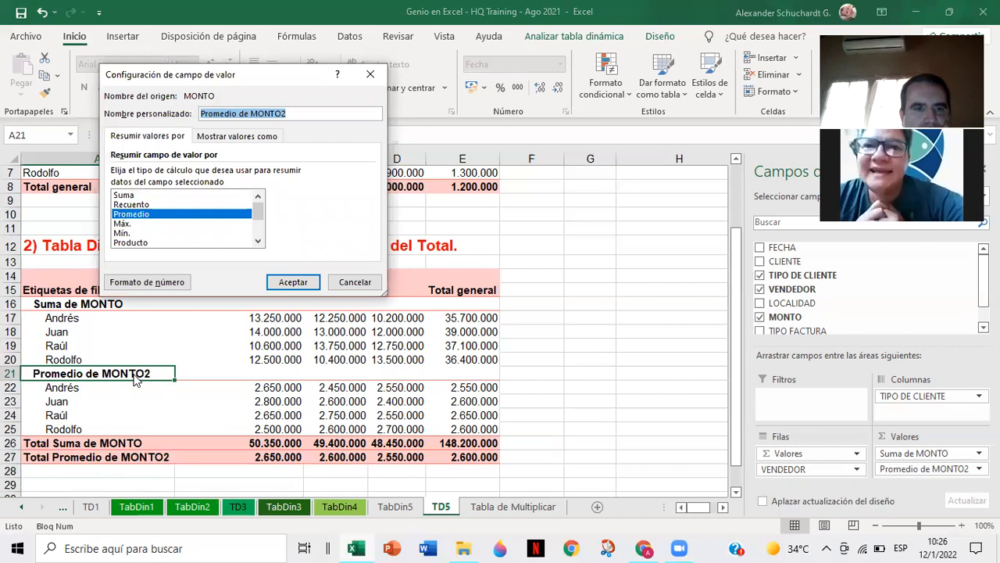
pyautogui.click(300, 115)
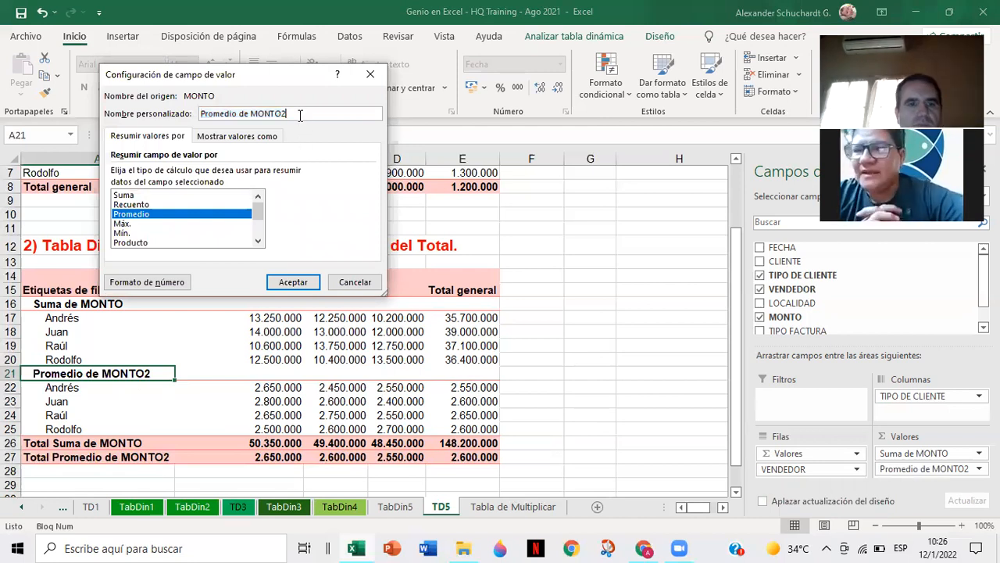
pyautogui.press('BackSpace')
pyautogui.press('BackSpace')
pyautogui.press('BackSpace')
pyautogui.press('BackSpace')
pyautogui.press('BackSpace')
pyautogui.press('BackSpace')
pyautogui.press('BackSpace')
pyautogui.press('BackSpace')
pyautogui.press('BackSpace')
pyautogui.press('BackSpace')
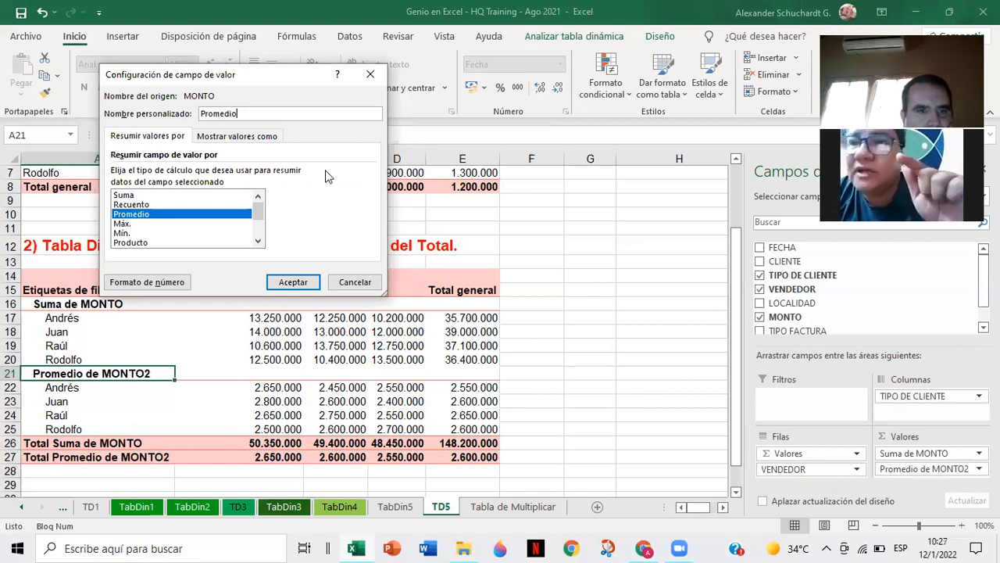
pyautogui.click(257, 133)
pyautogui.click(156, 137)
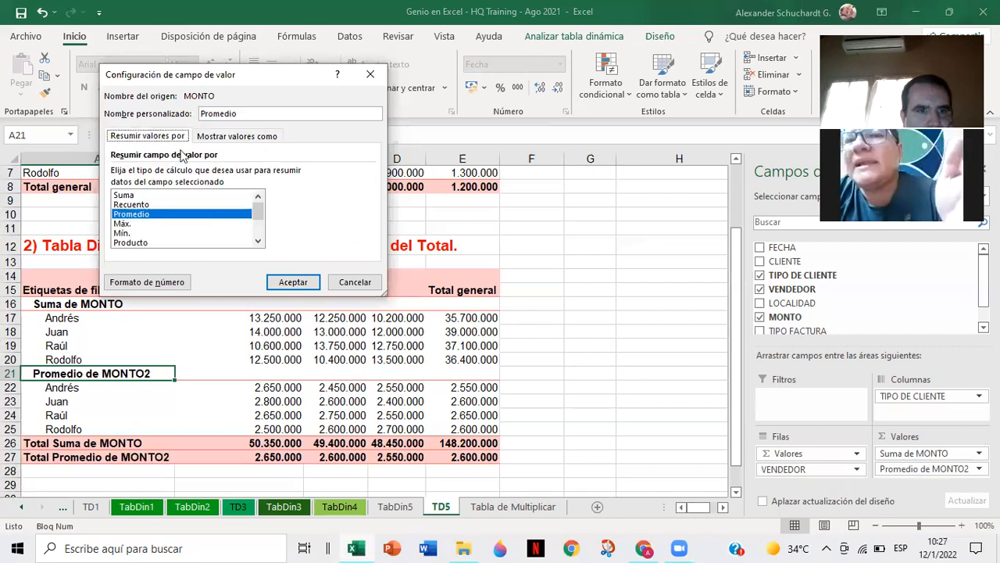
pyautogui.click(293, 283)
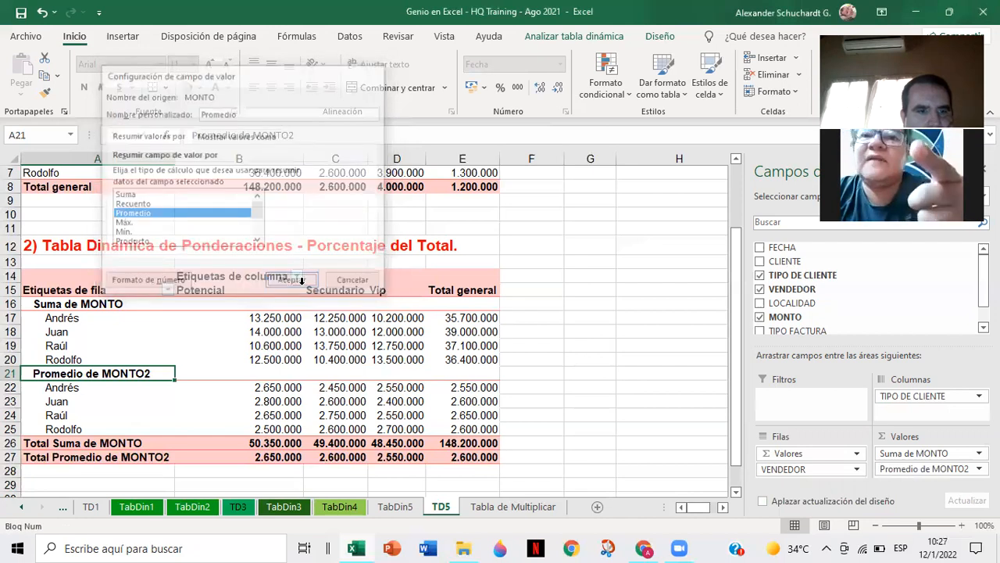
# Step: Try to show the Promedio field's values as "% del total general"
pyautogui.doubleClick(86, 374)
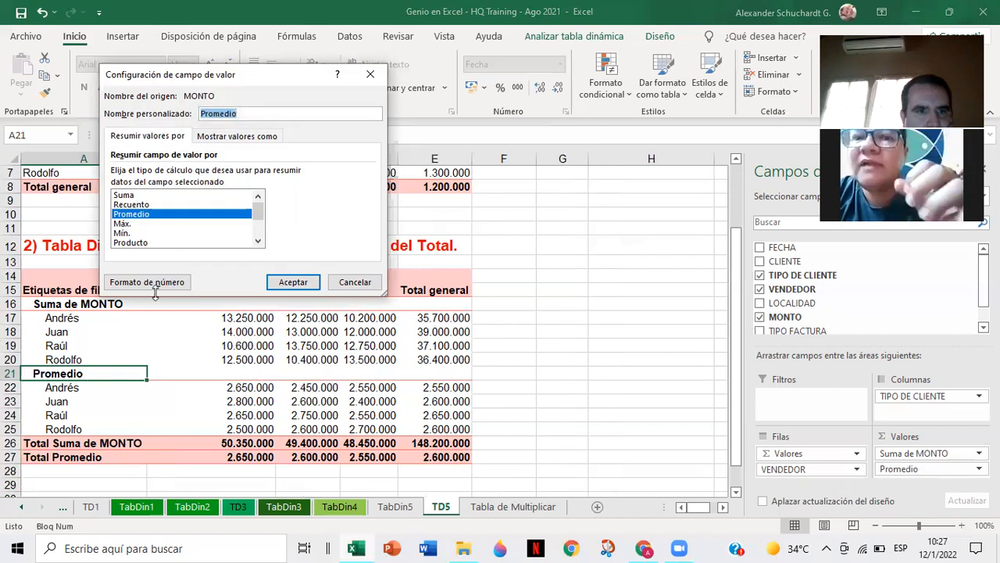
pyautogui.click(237, 136)
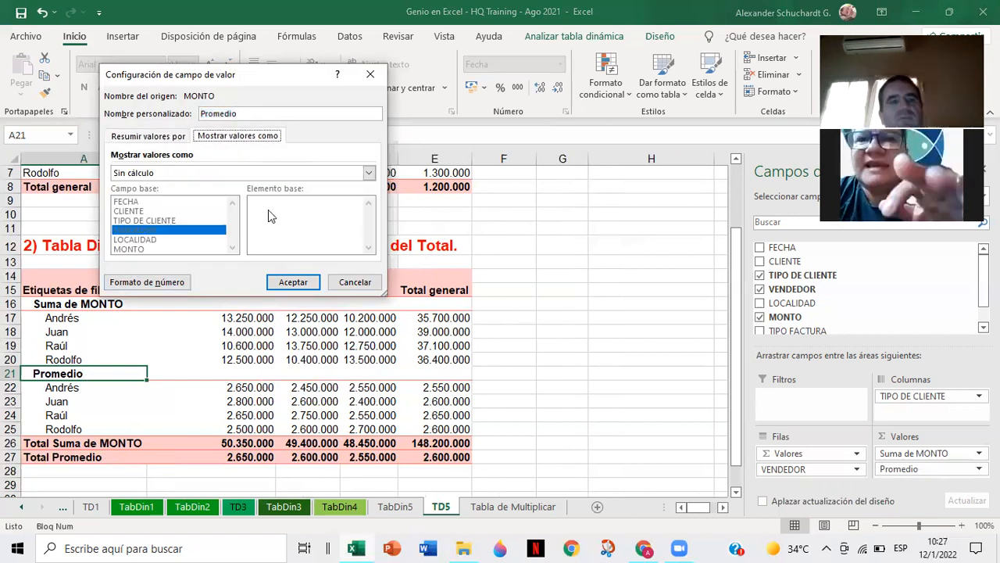
pyautogui.click(370, 172)
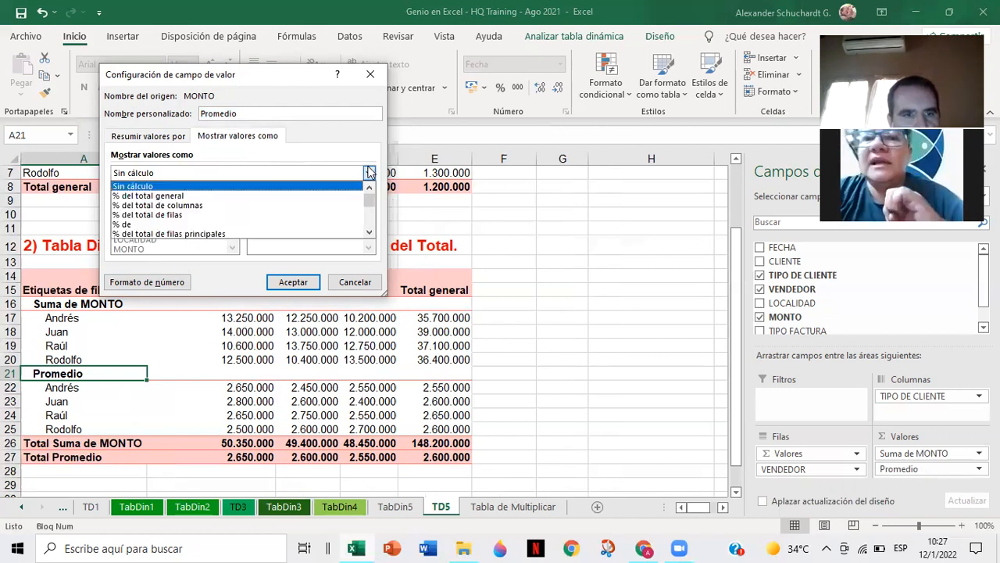
pyautogui.click(335, 196)
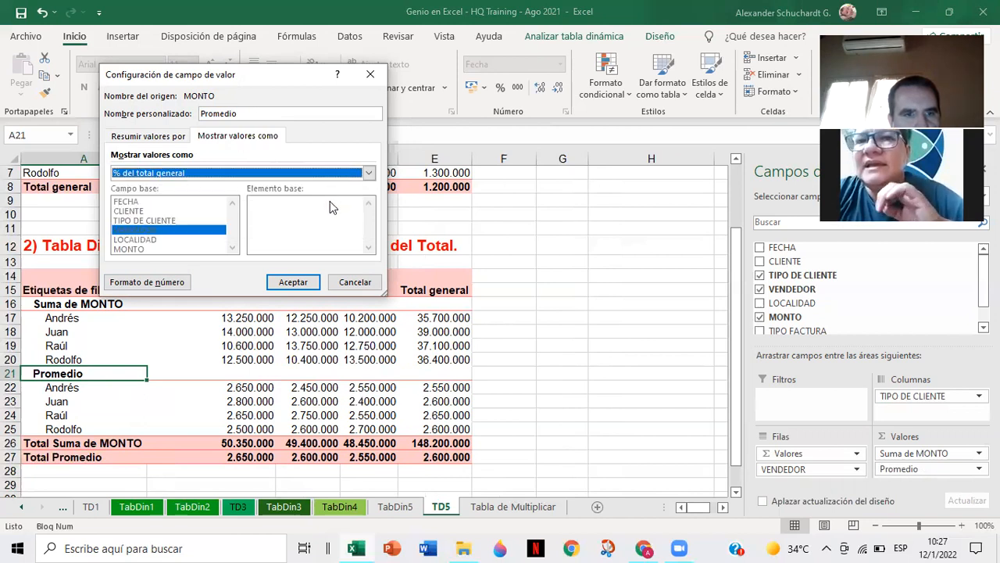
pyautogui.click(306, 283)
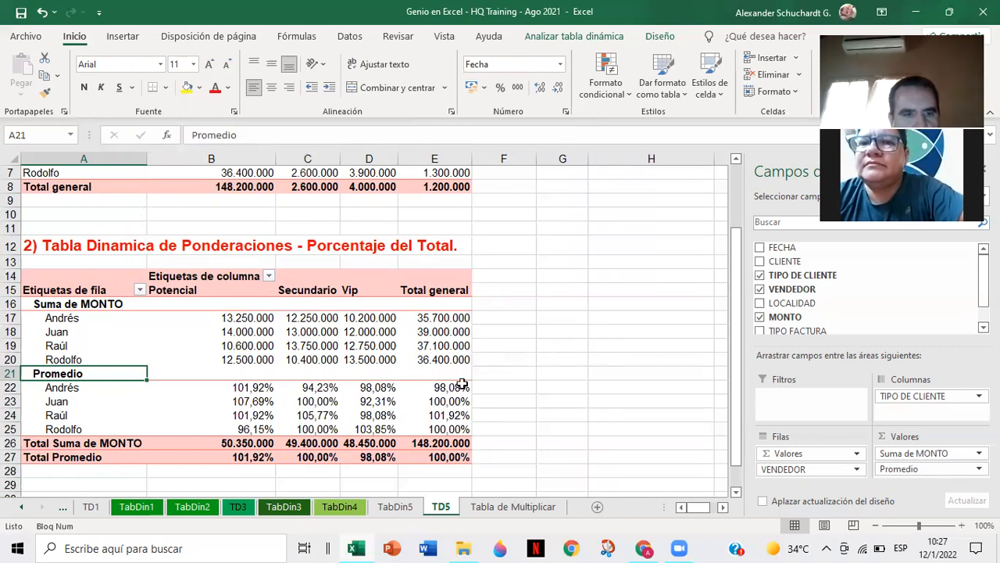
pyautogui.moveTo(260, 388)
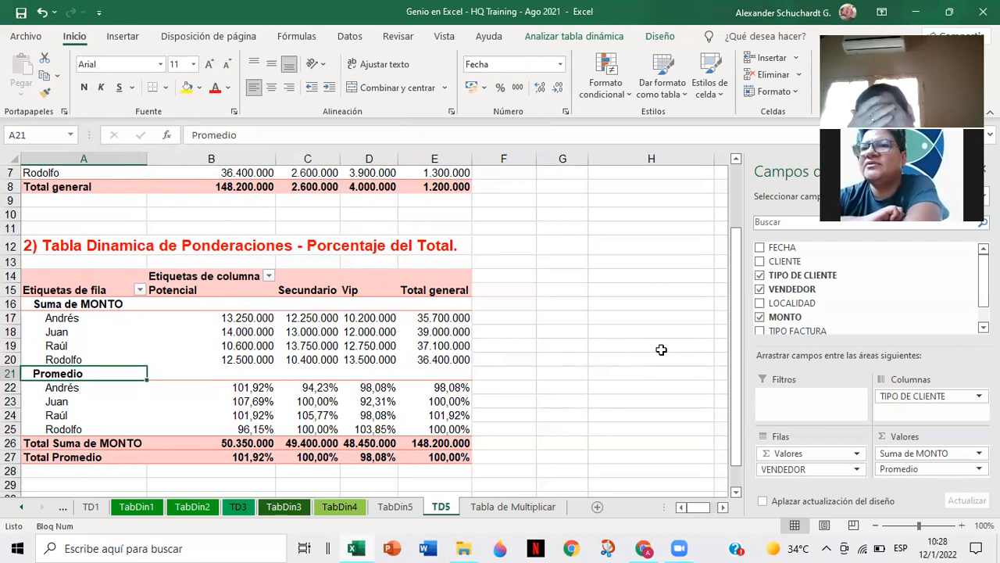
# Step: Undo the percentage-of-grand-total display of the Promedio field
pyautogui.click(251, 460)
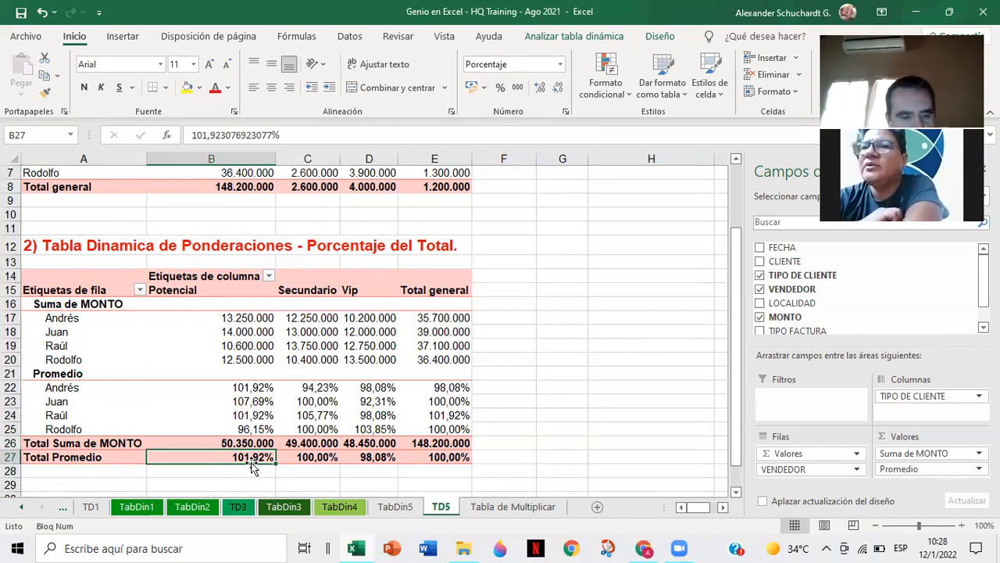
pyautogui.hotkey('ctrl', 'z')
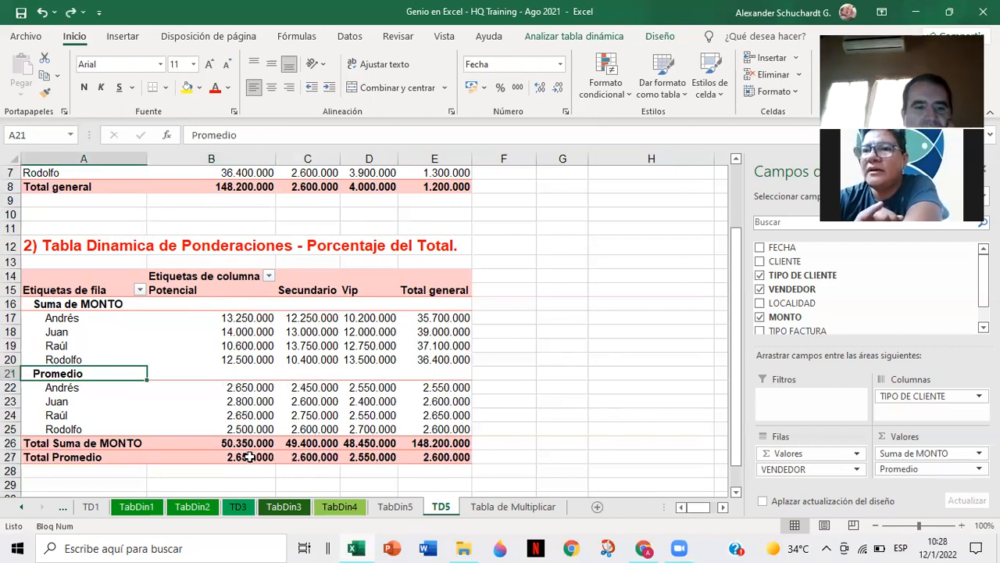
pyautogui.moveTo(247, 457)
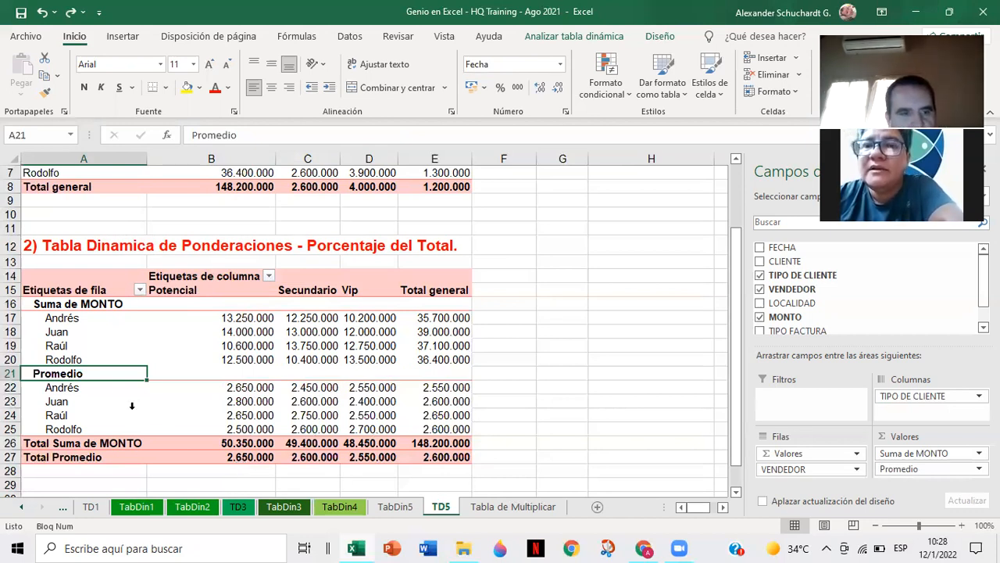
# Step: Set the Promedio field of the second pivot table to summarise MONTO by Suma and show values as "% del total general"
pyautogui.doubleClick(77, 373)
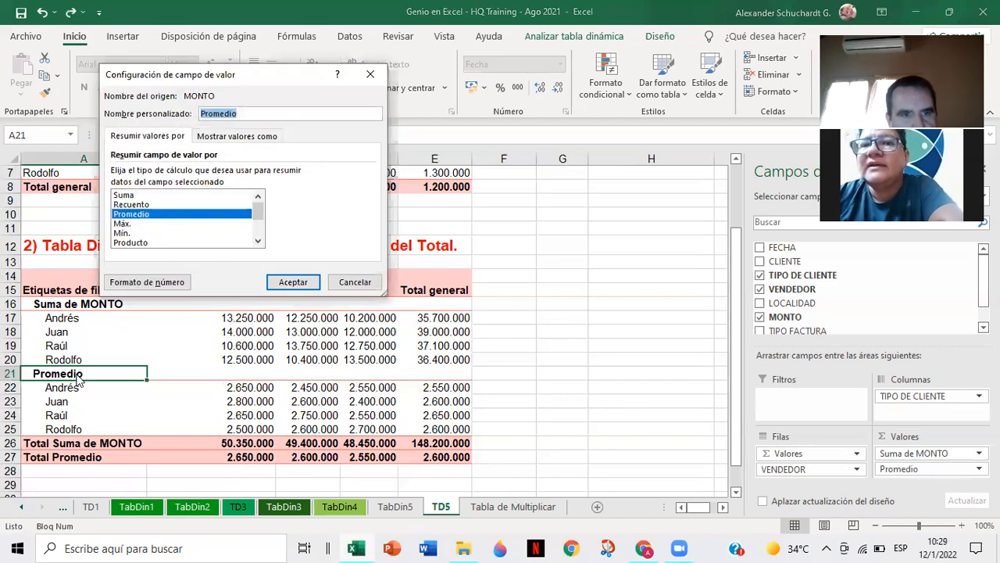
pyautogui.click(260, 137)
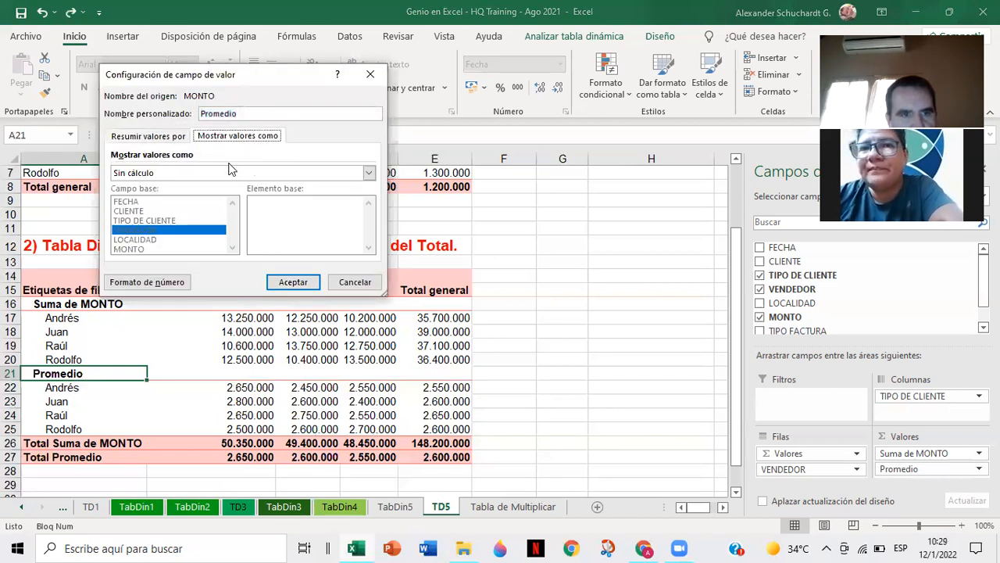
pyautogui.click(168, 136)
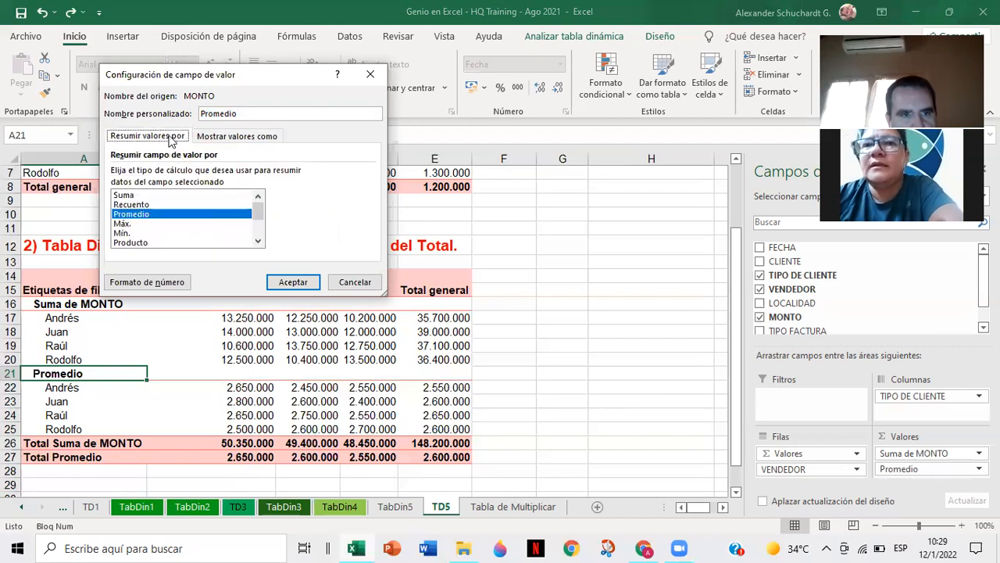
pyautogui.click(144, 204)
pyautogui.click(144, 196)
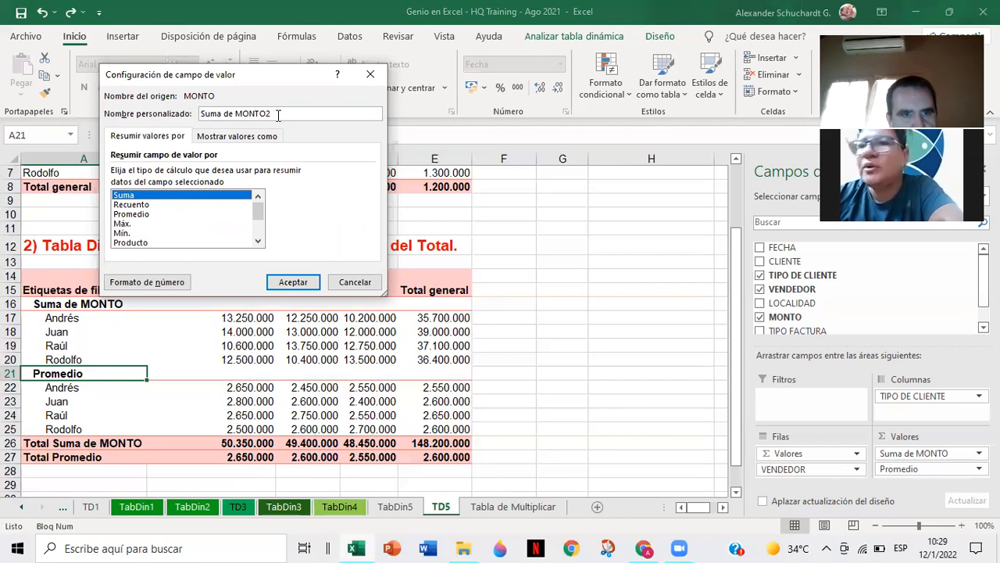
pyautogui.click(231, 138)
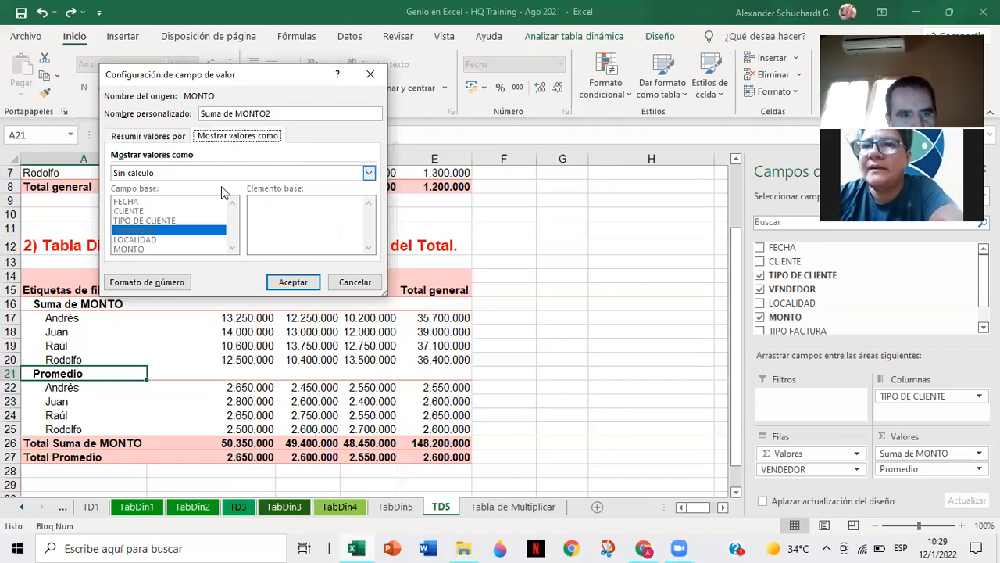
pyautogui.click(169, 175)
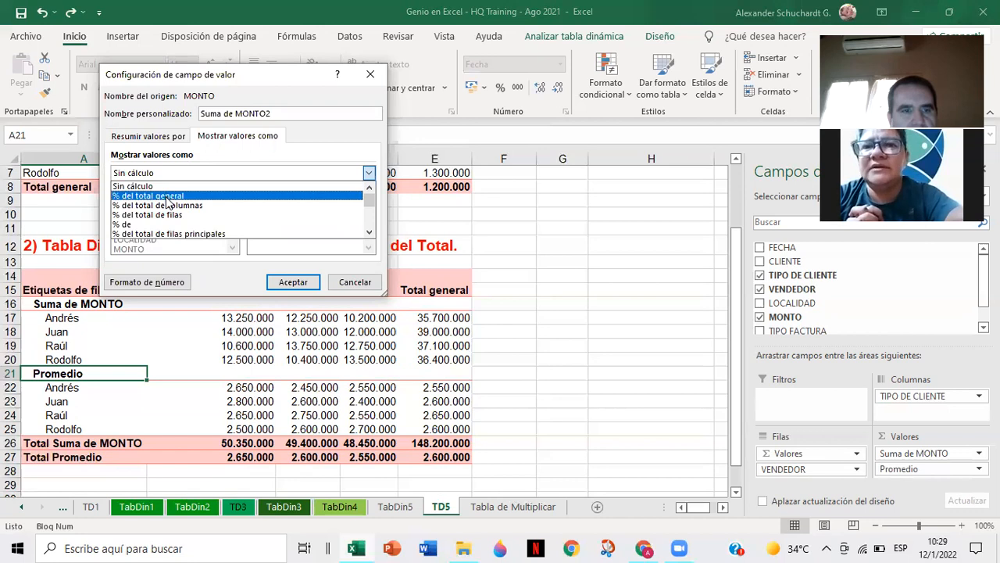
pyautogui.click(166, 196)
pyautogui.click(283, 284)
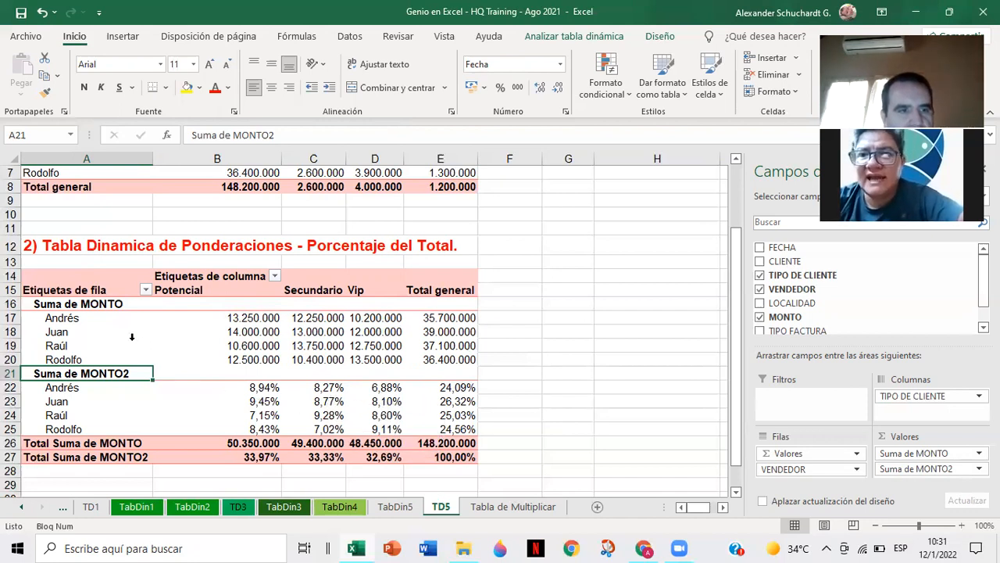
# Step: Check the sums of the vendor percentages by client type and in the Total general column of the second pivot table
pyautogui.click(246, 389)
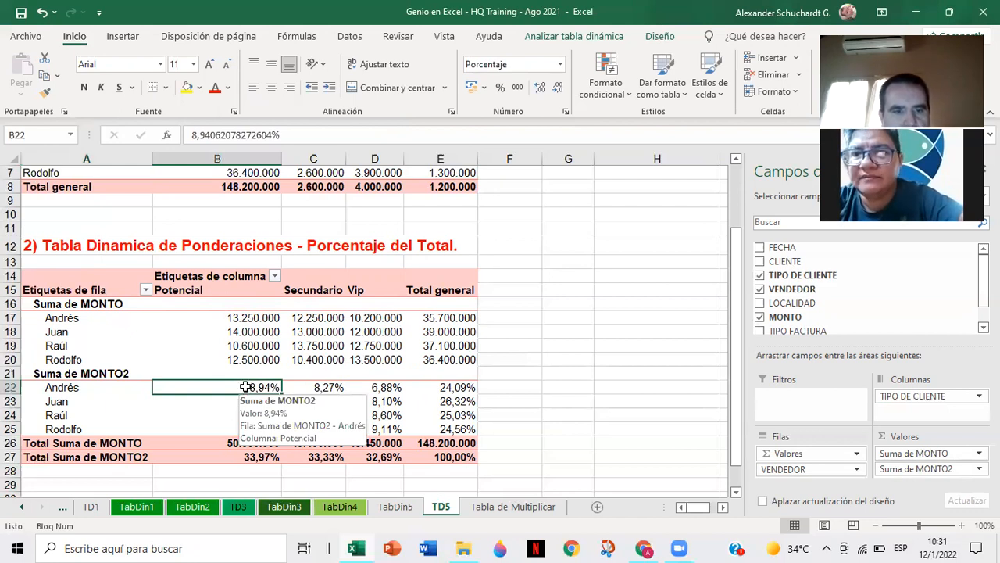
pyautogui.moveTo(245, 388); pyautogui.dragTo(379, 429)
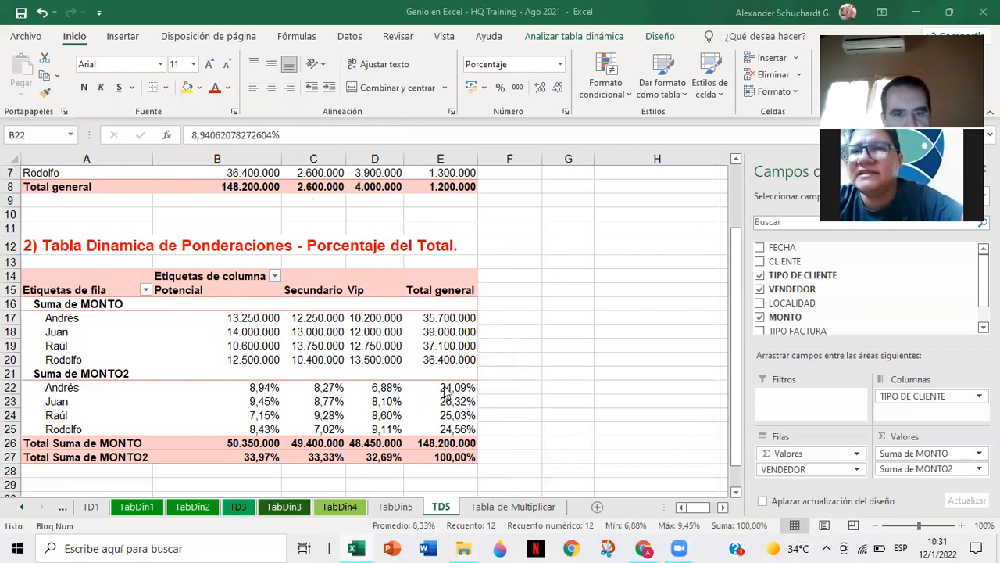
pyautogui.moveTo(446, 390); pyautogui.dragTo(484, 421)
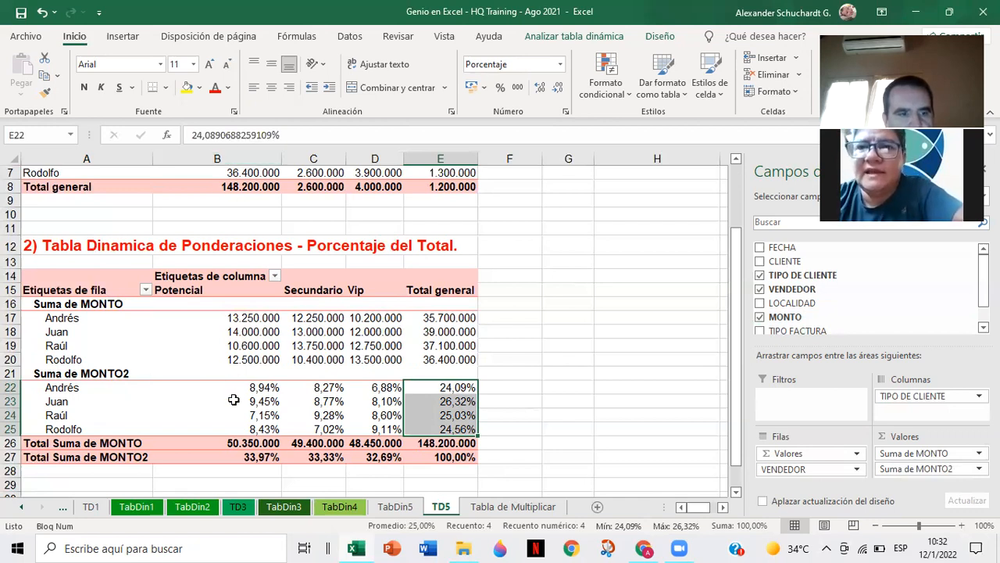
# Step: Show the source records behind the Potencial percentage total on a new sheet, and delete that sheet
pyautogui.click(273, 457)
pyautogui.doubleClick(273, 458)
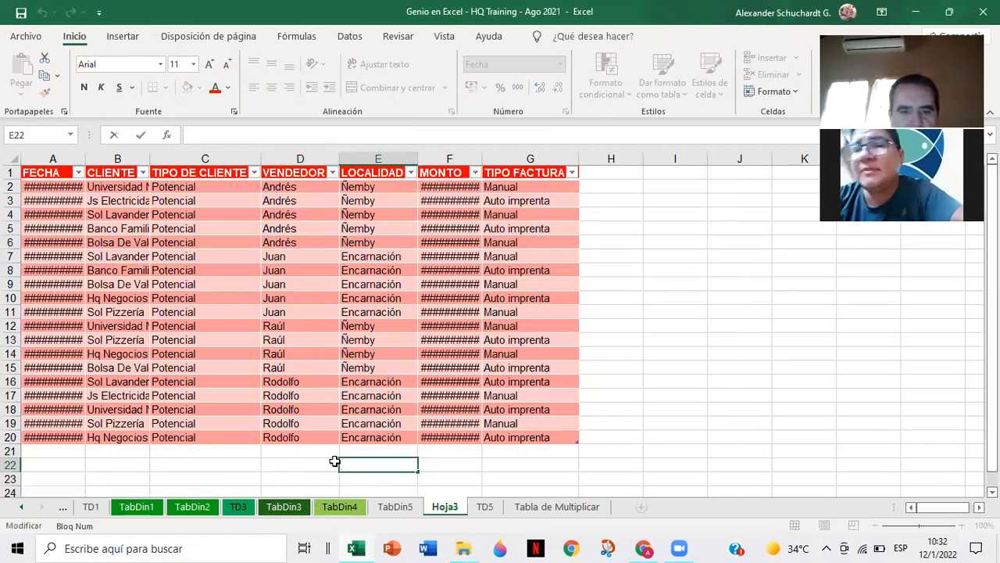
pyautogui.rightClick(439, 509)
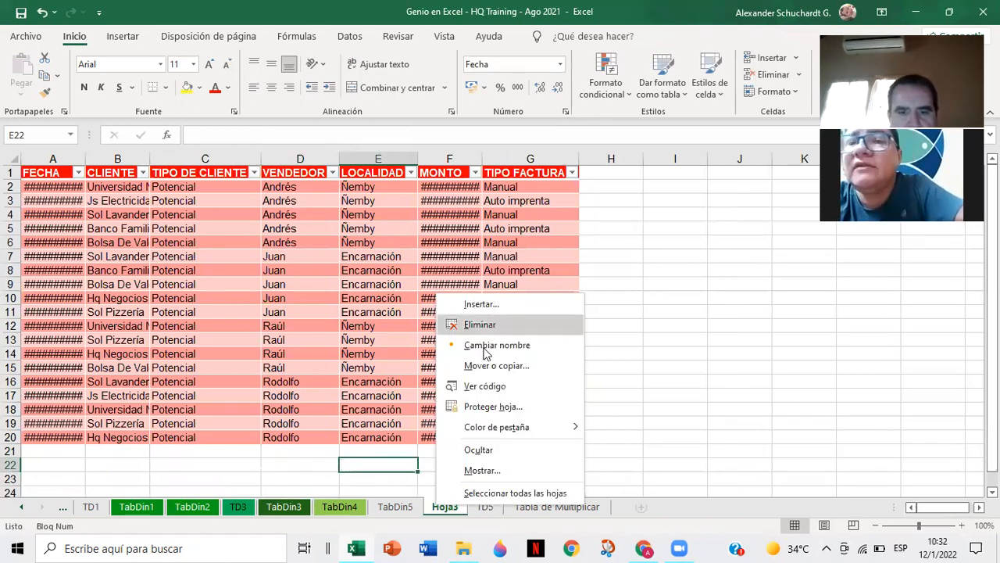
pyautogui.click(481, 324)
pyautogui.click(468, 314)
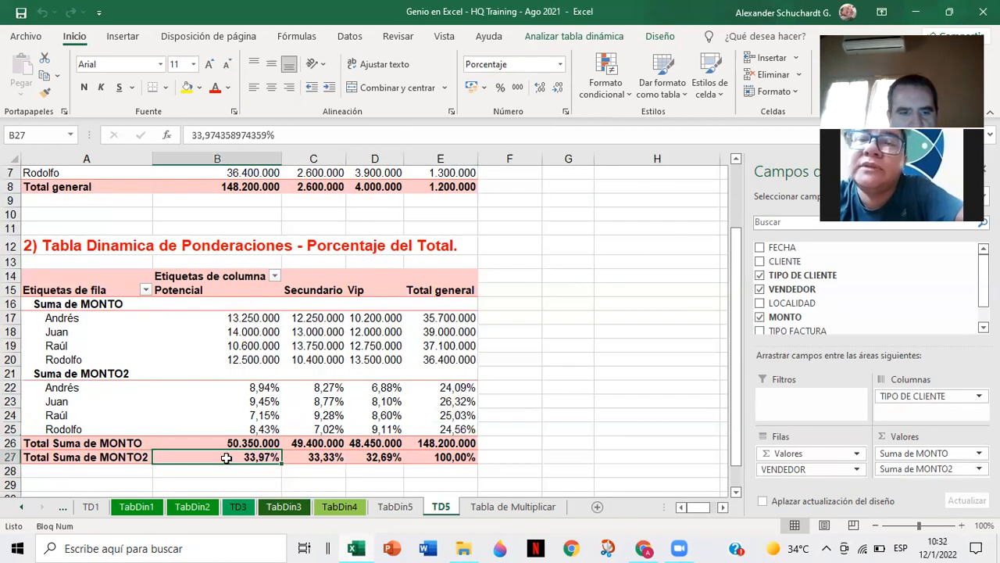
# Step: Check the sum of the Potencial, Secundario and Vip percentage totals in the last row of the second pivot table
pyautogui.moveTo(250, 458); pyautogui.dragTo(383, 467)
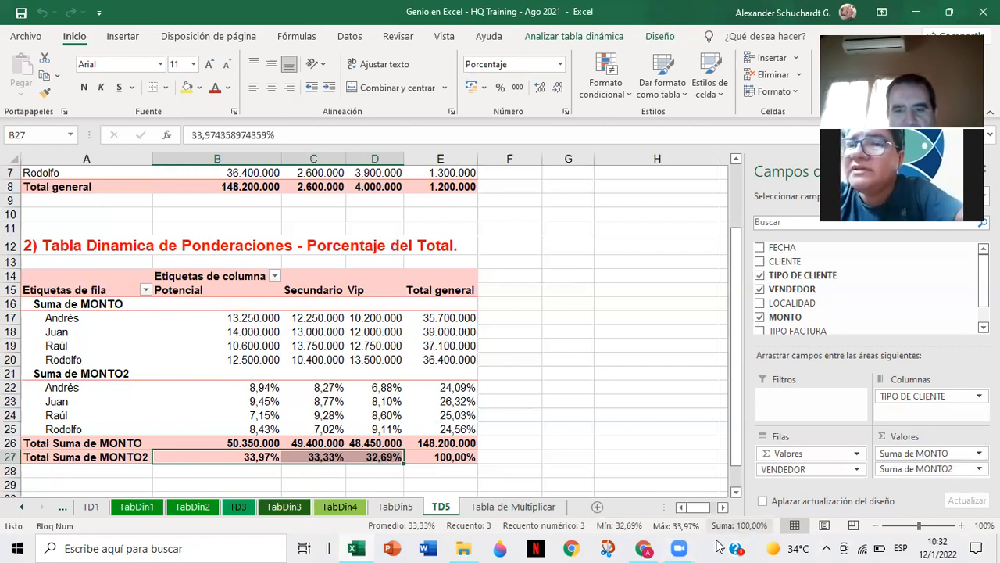
pyautogui.click(585, 399)
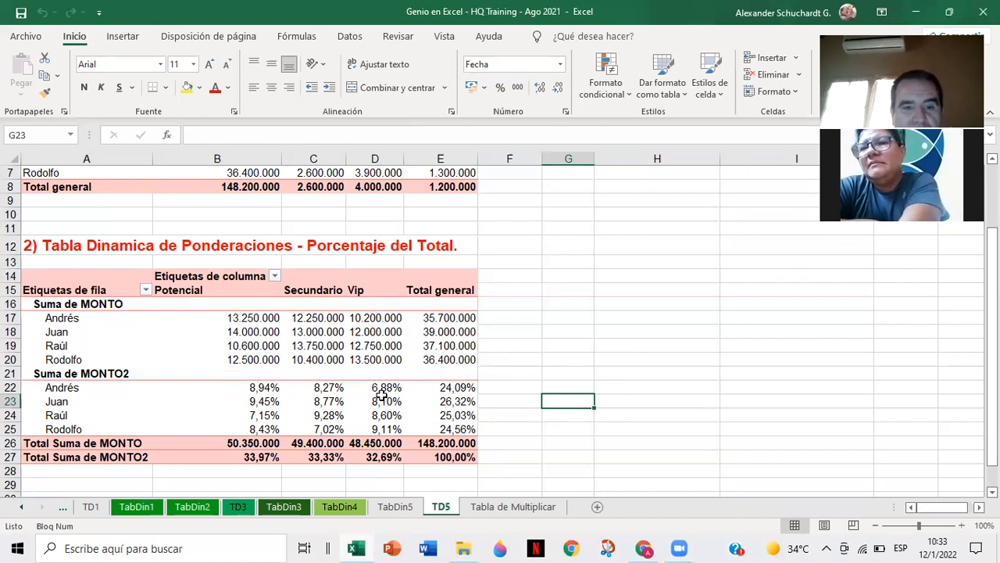
pyautogui.scroll(-2, 381, 391)
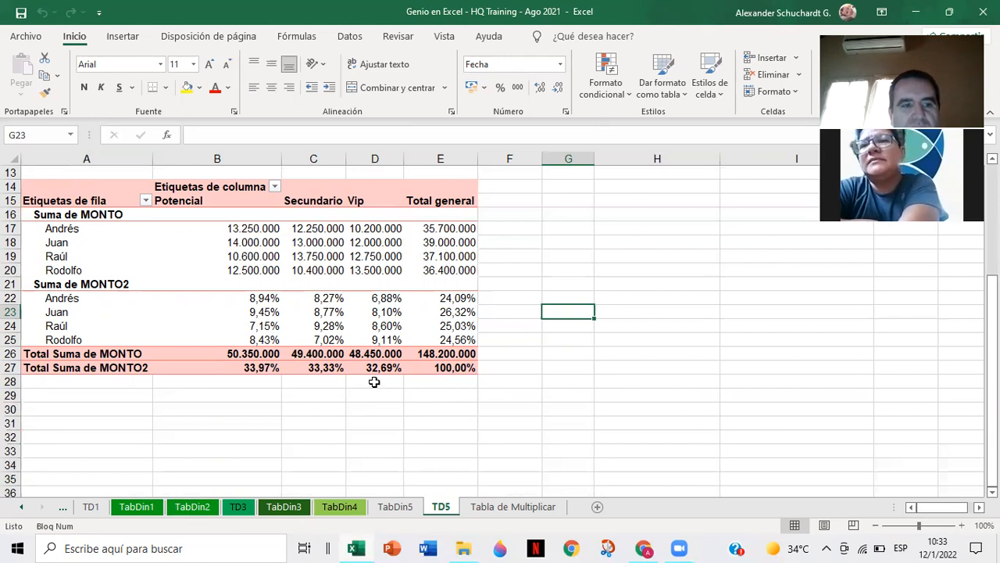
pyautogui.rightClick(71, 218)
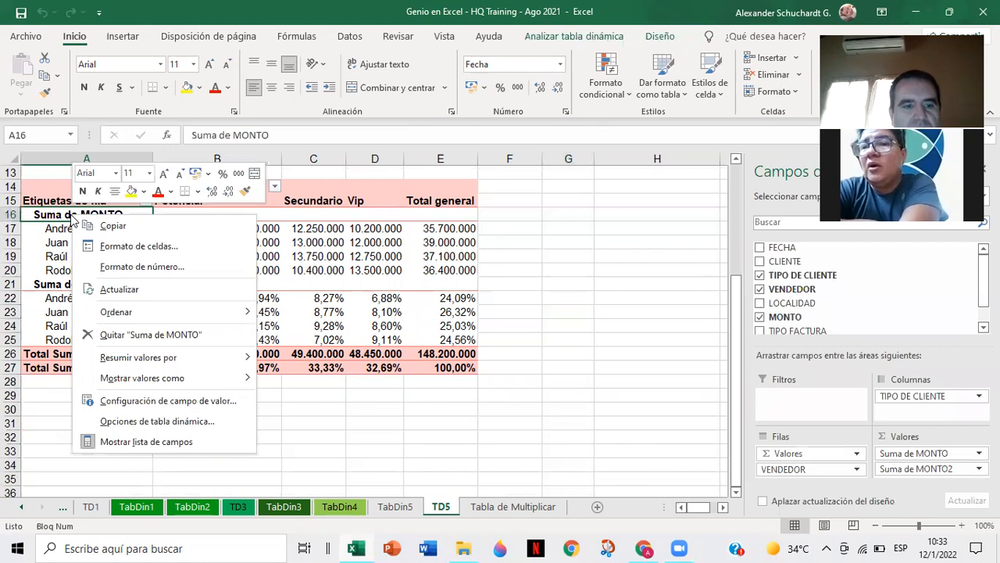
pyautogui.press('Escape')
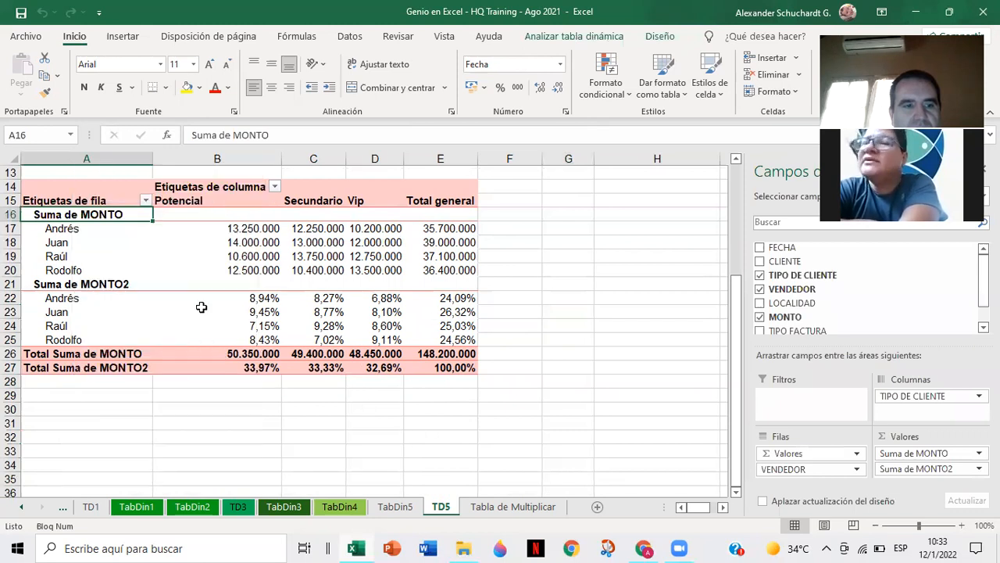
pyautogui.doubleClick(101, 216)
pyautogui.click(356, 283)
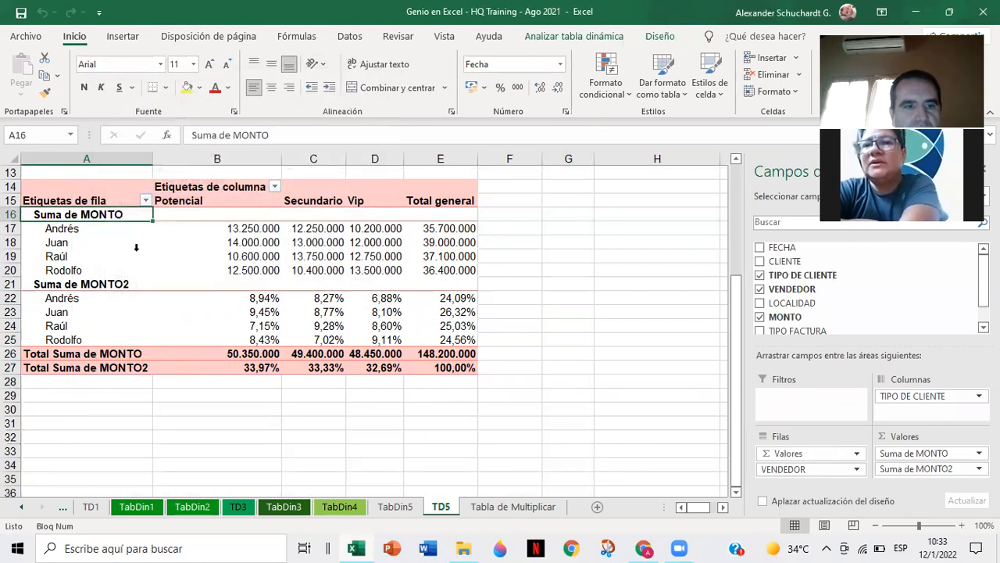
# Step: Try to rename the Suma de MONTO field of the second pivot table to "Monto"
pyautogui.write('Monto')
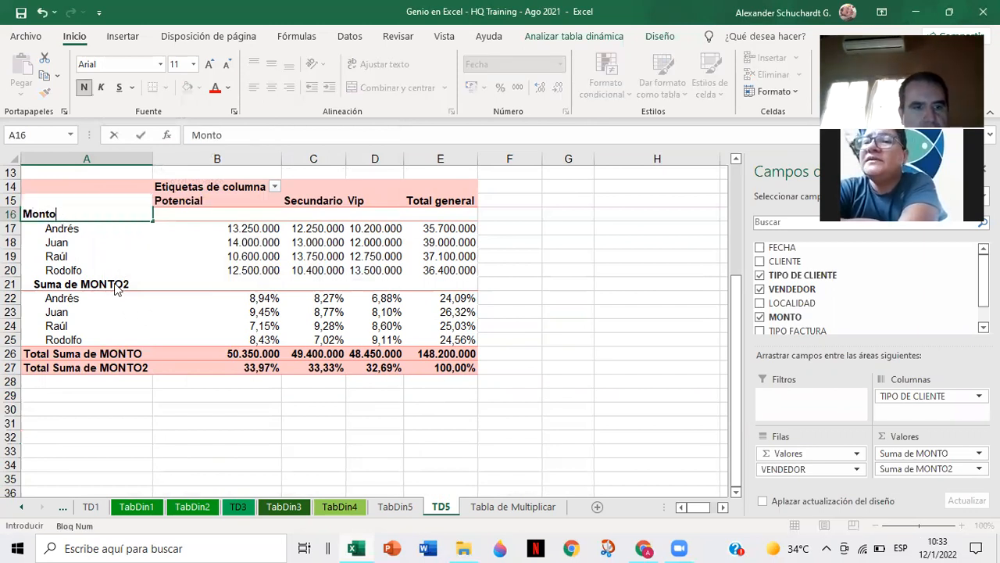
pyautogui.press('Return')
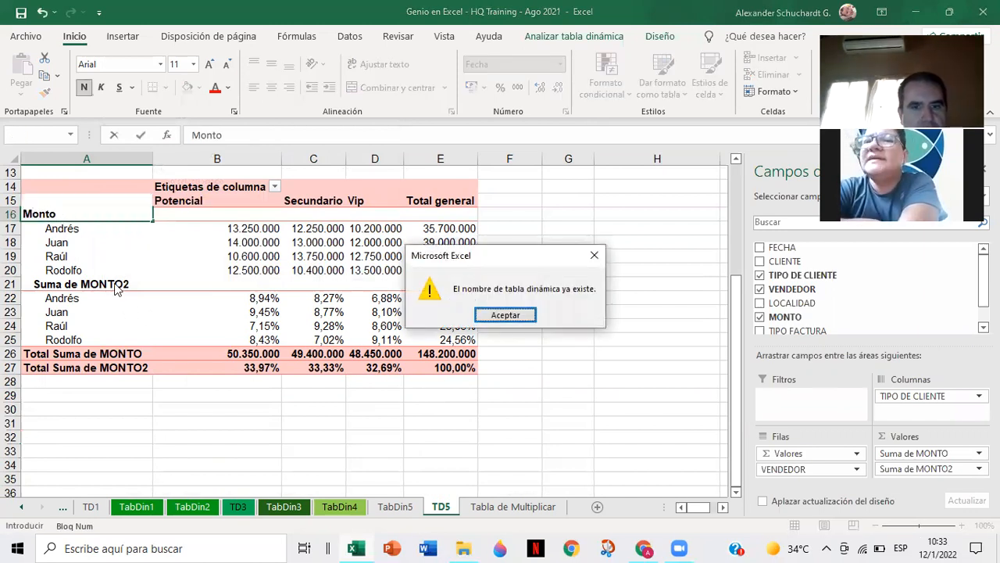
pyautogui.click(509, 317)
pyautogui.press('BackSpace')
pyautogui.press('BackSpace')
pyautogui.press('BackSpace')
pyautogui.press('BackSpace')
pyautogui.press('BackSpace')
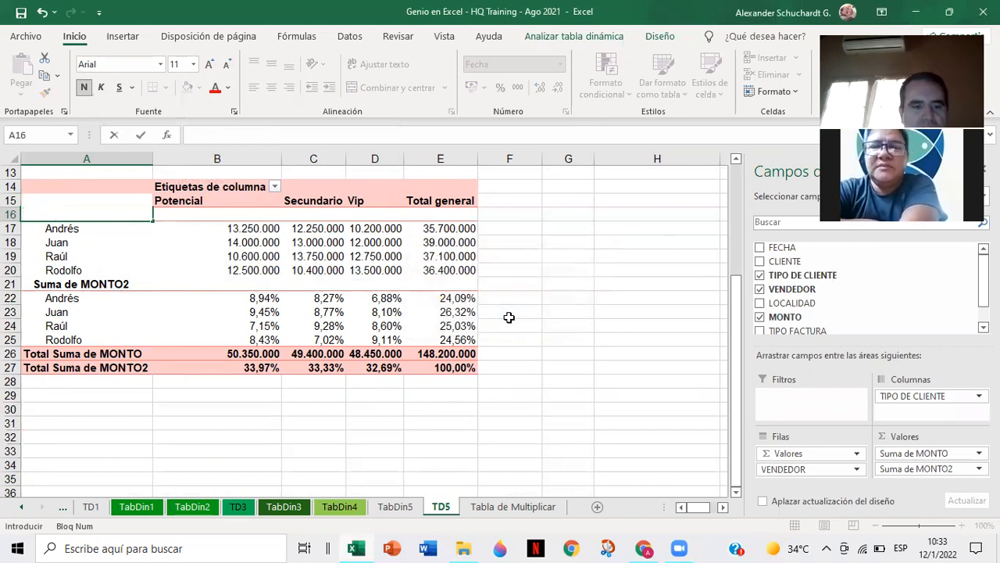
pyautogui.press('Escape')
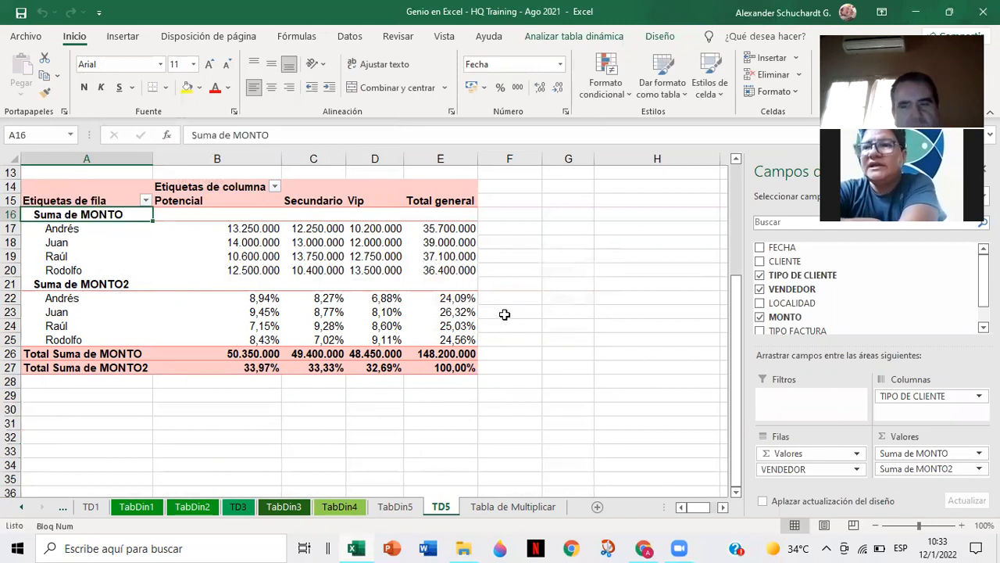
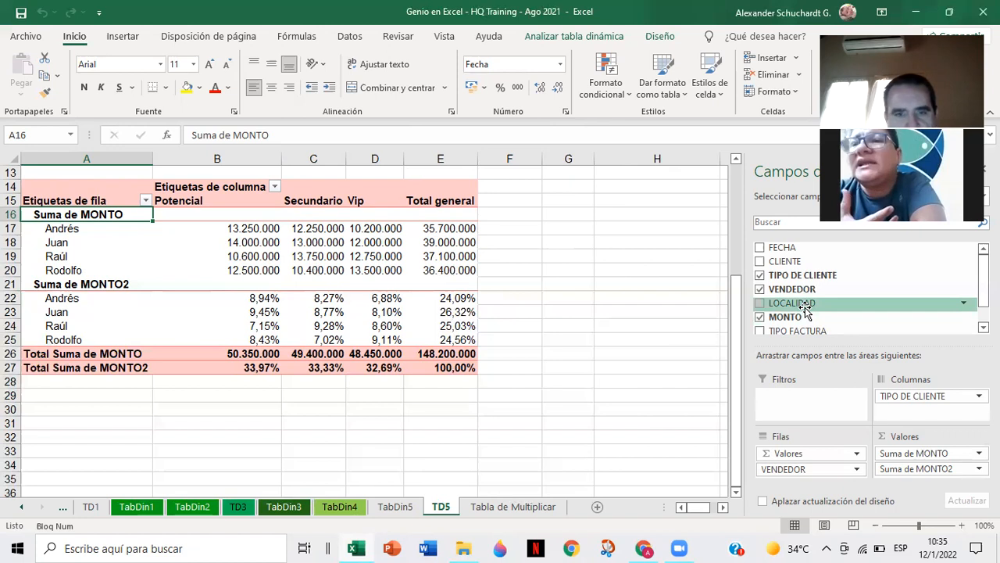
# Step: Add the LOCALIDAD field under VENDEDOR in the second pivot table's rows and review the resulting breakdown
pyautogui.click(760, 303)
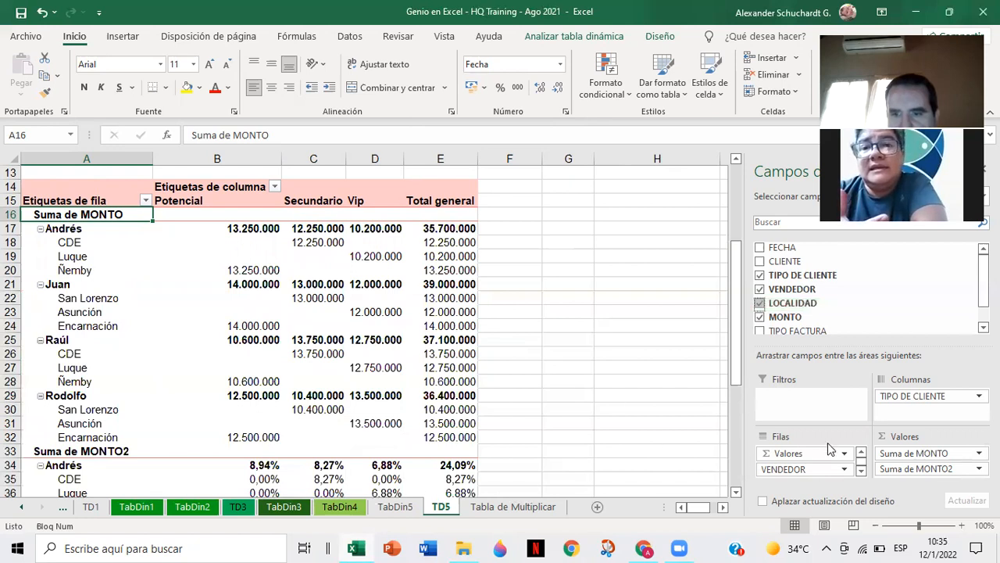
pyautogui.scroll(-1, 830, 448)
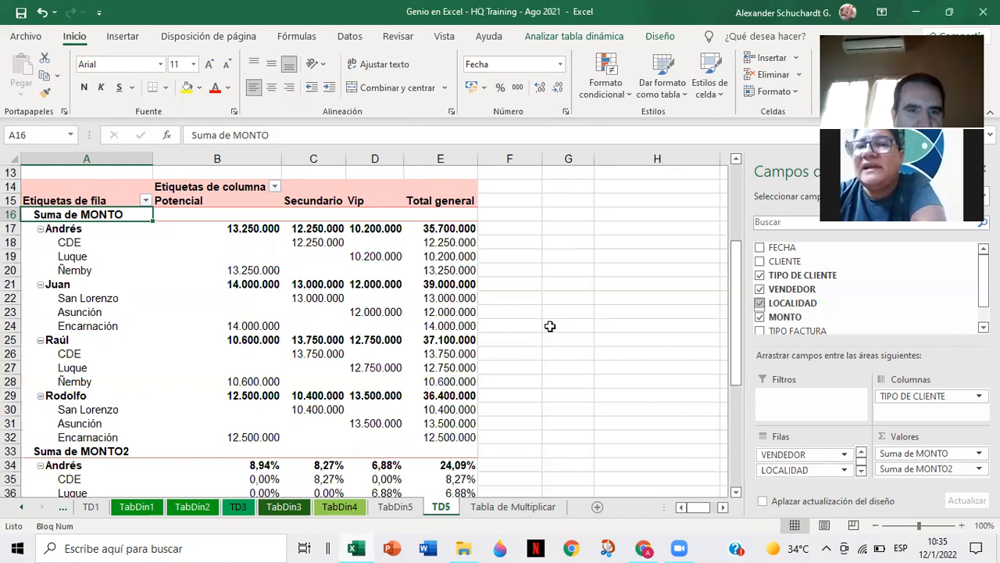
pyautogui.scroll(-1, 545, 329)
pyautogui.scroll(-1, 546, 329)
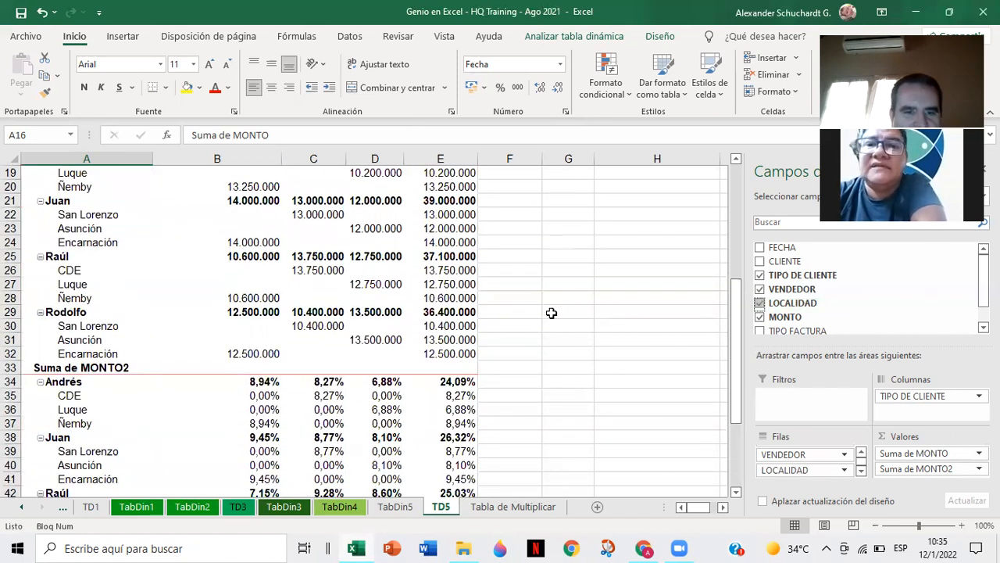
pyautogui.scroll(2, 551, 313)
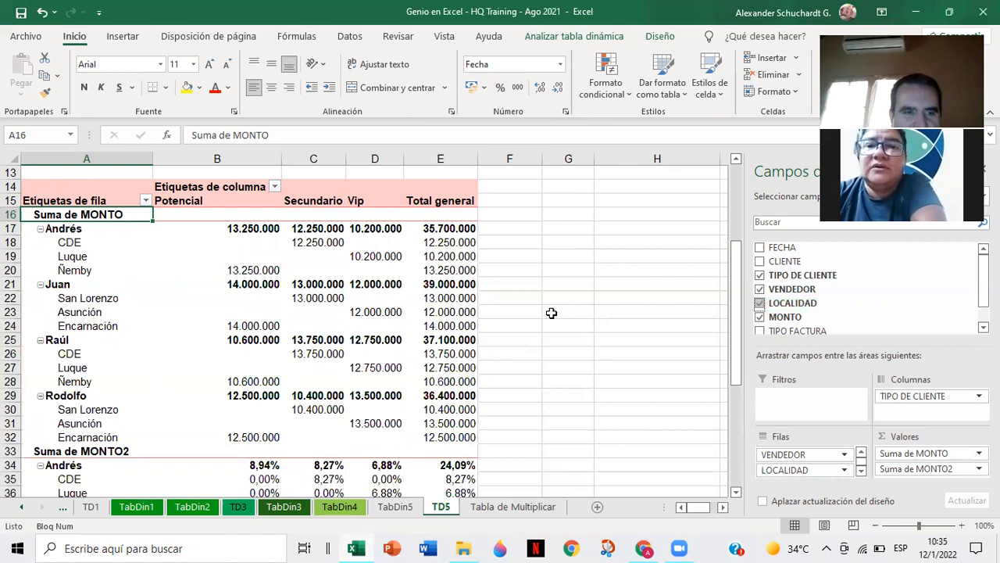
pyautogui.scroll(-5, 551, 313)
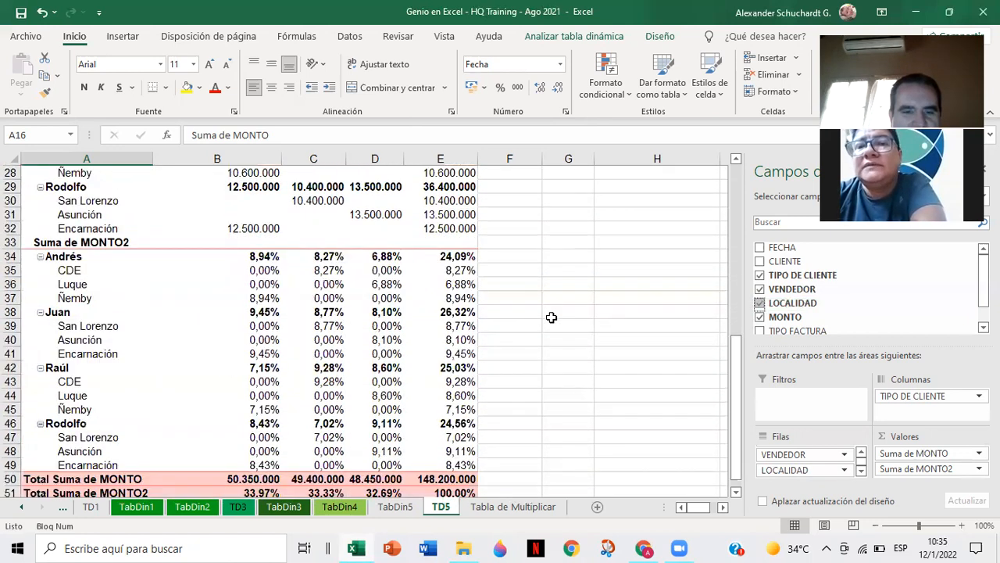
pyautogui.scroll(-2, 551, 316)
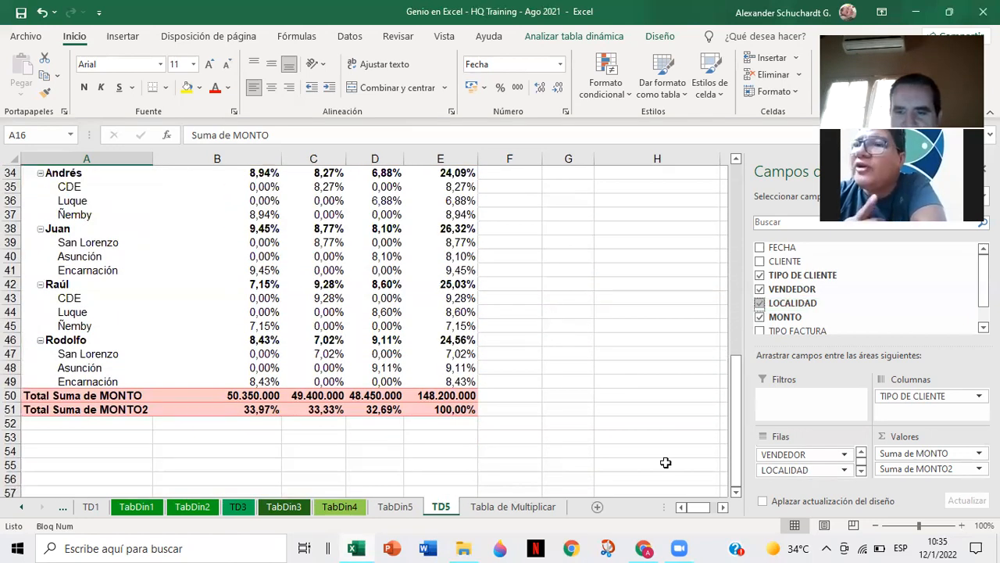
# Step: Place LOCALIDAD before VENDEDOR in the second pivot table's rows, and remove LOCALIDAD from the table
pyautogui.moveTo(785, 469); pyautogui.dragTo(782, 461)
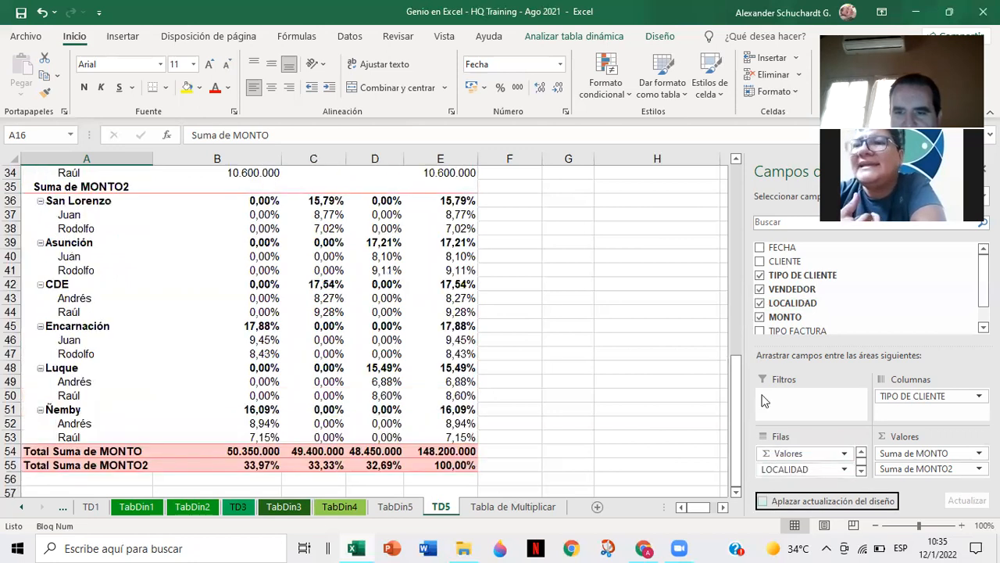
pyautogui.click(762, 305)
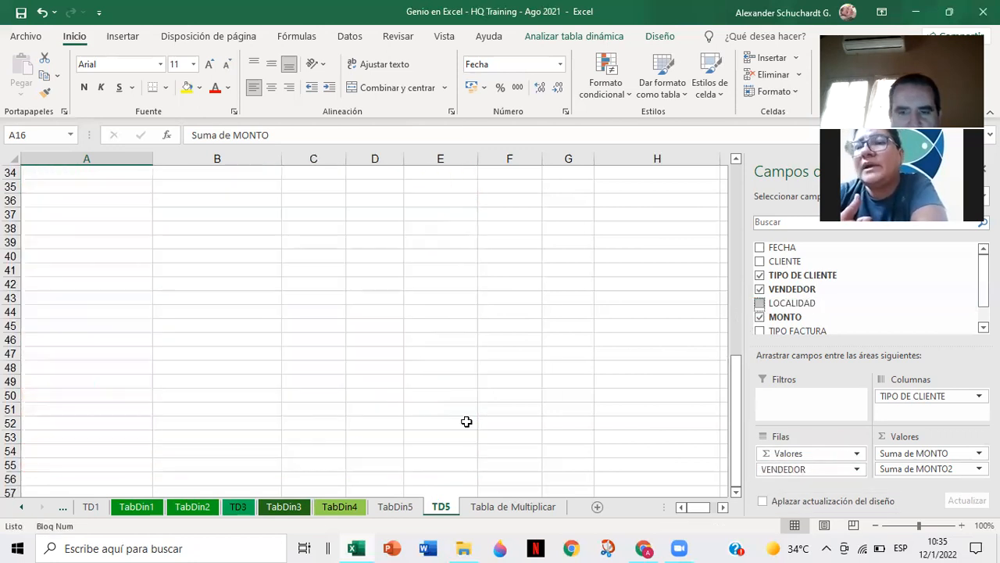
# Step: Add the CLIENTE field to the rows of the second pivot table, under each VENDEDOR
pyautogui.scroll(6, 428, 420)
pyautogui.scroll(2, 443, 404)
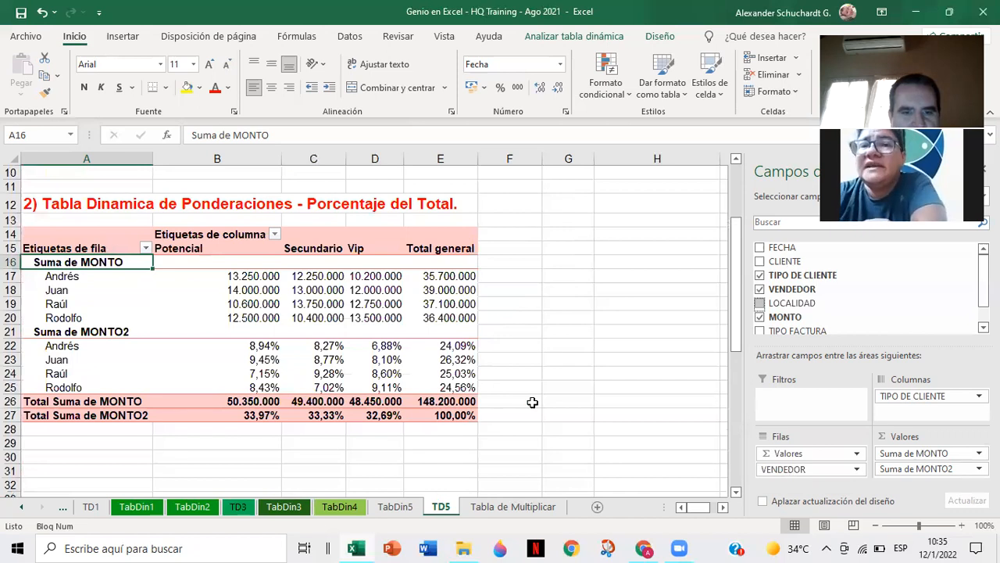
pyautogui.click(761, 262)
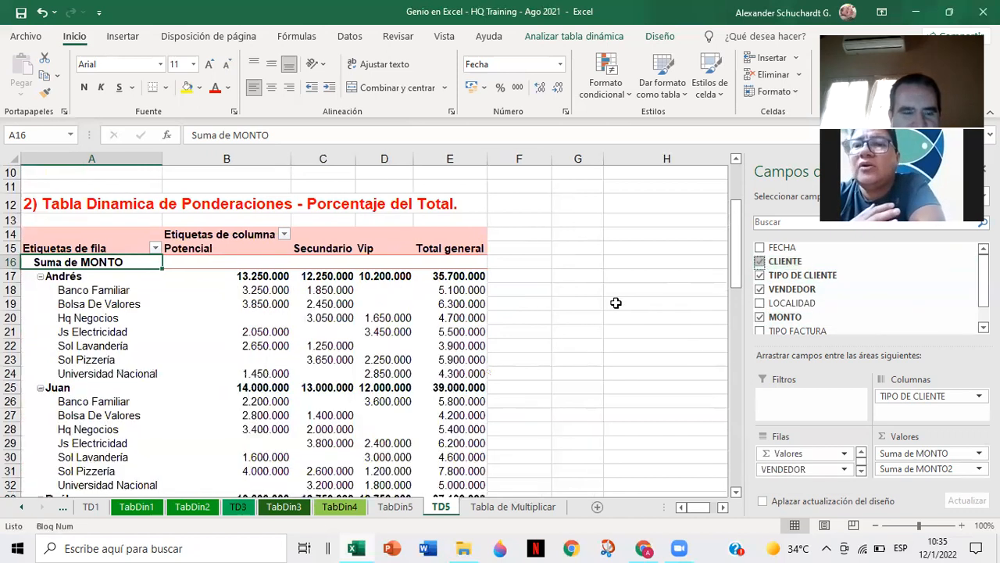
pyautogui.scroll(-1, 616, 303)
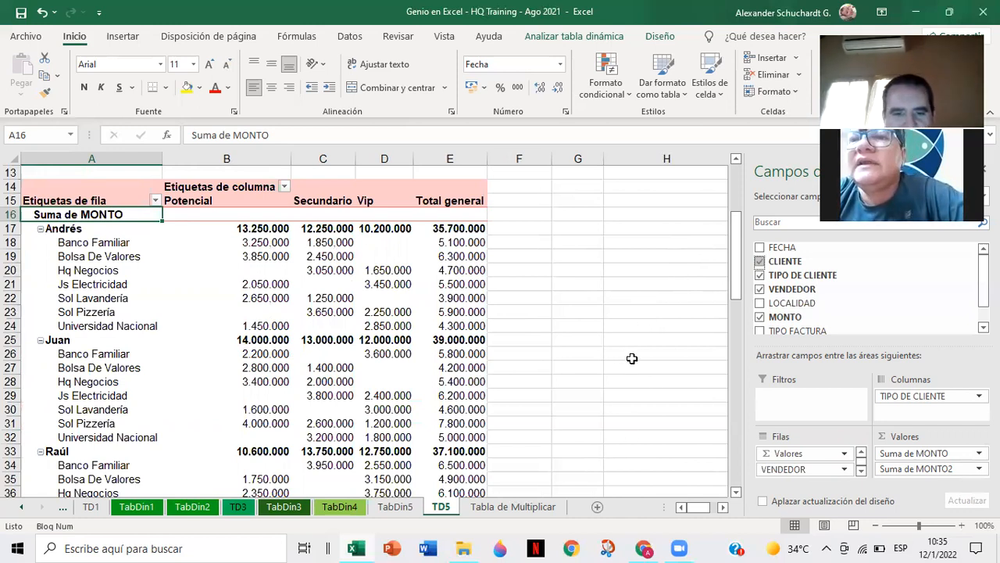
# Step: Review the CLIENTE breakdown in the second pivot table, and remove the CLIENTE field from its rows
pyautogui.scroll(-1, 609, 308)
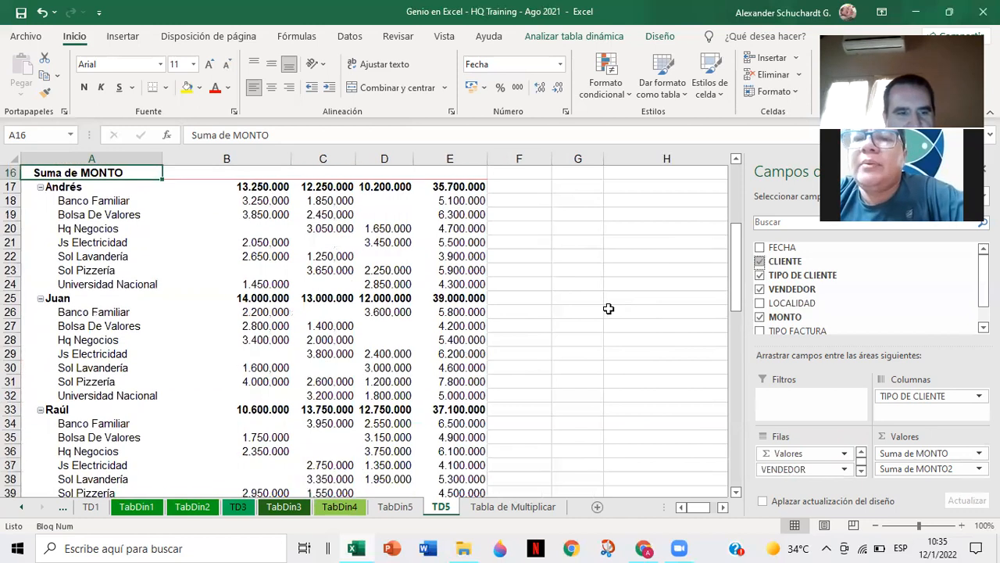
pyautogui.scroll(-4, 608, 309)
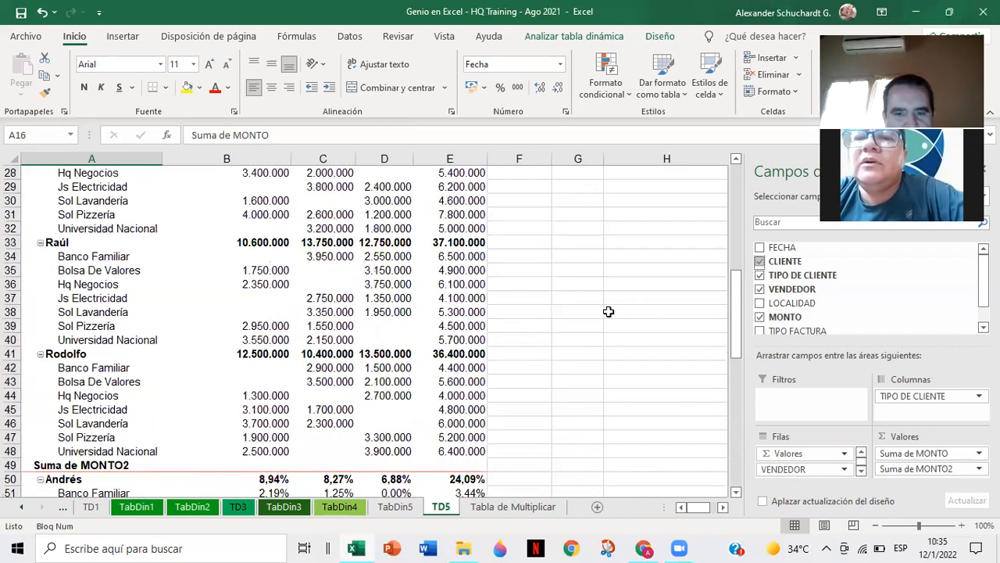
pyautogui.scroll(-3, 609, 311)
pyautogui.scroll(-1, 607, 311)
pyautogui.scroll(1, 672, 312)
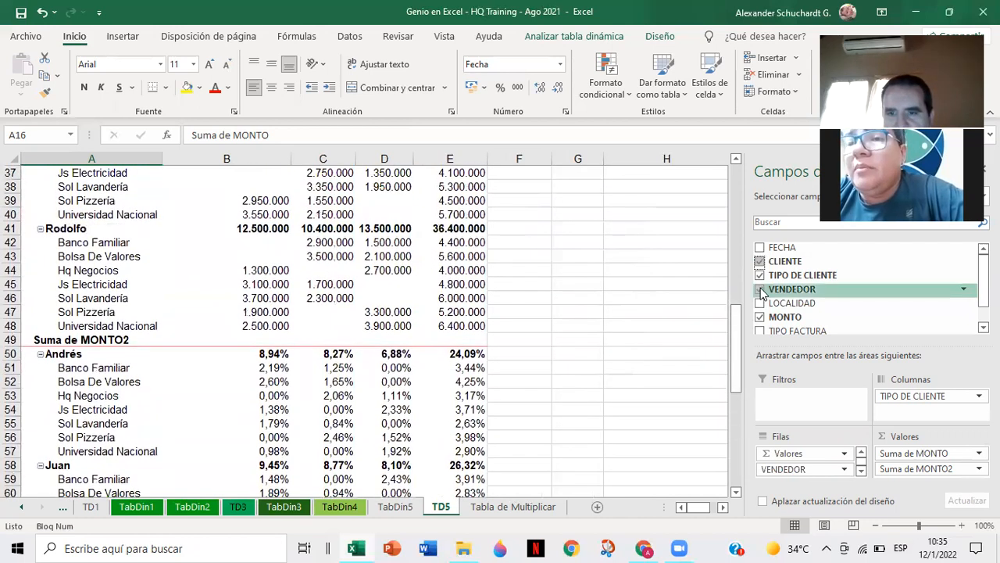
pyautogui.click(760, 261)
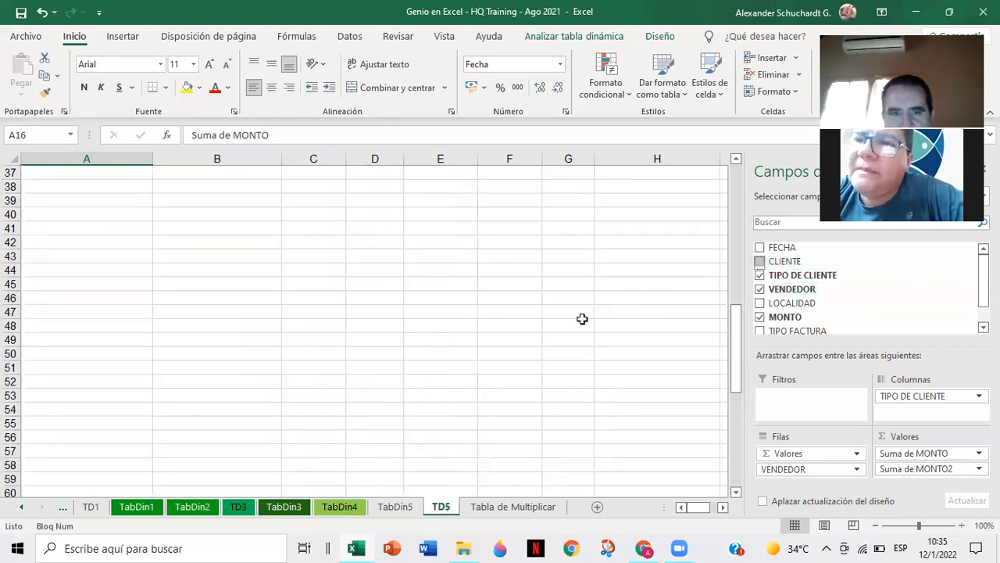
pyautogui.scroll(10, 500, 336)
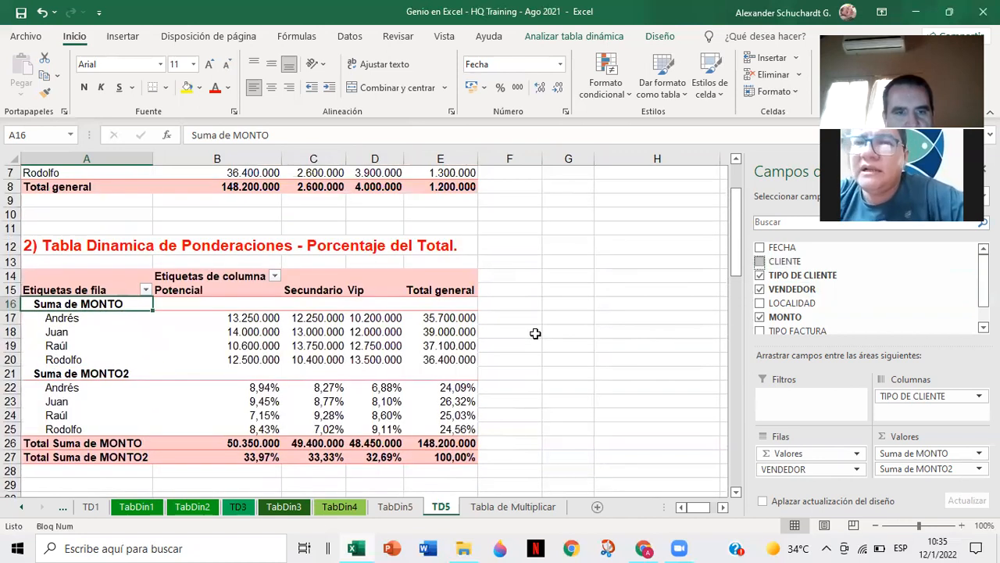
pyautogui.scroll(-1, 536, 334)
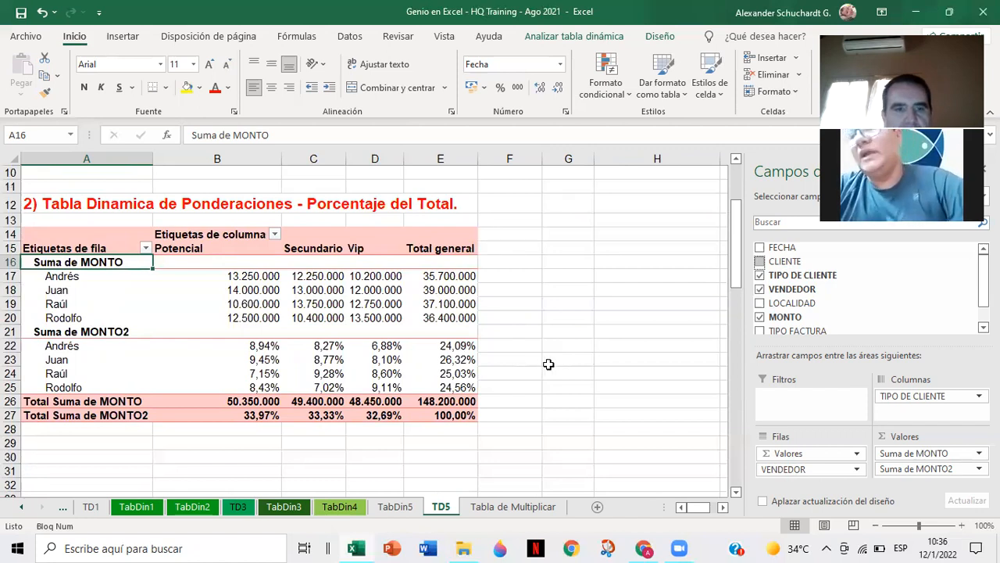
# Step: Examine the available "Mostrar valores como" calculations for the Suma de MONTO2 field, leaving its settings without applying a change
pyautogui.doubleClick(121, 333)
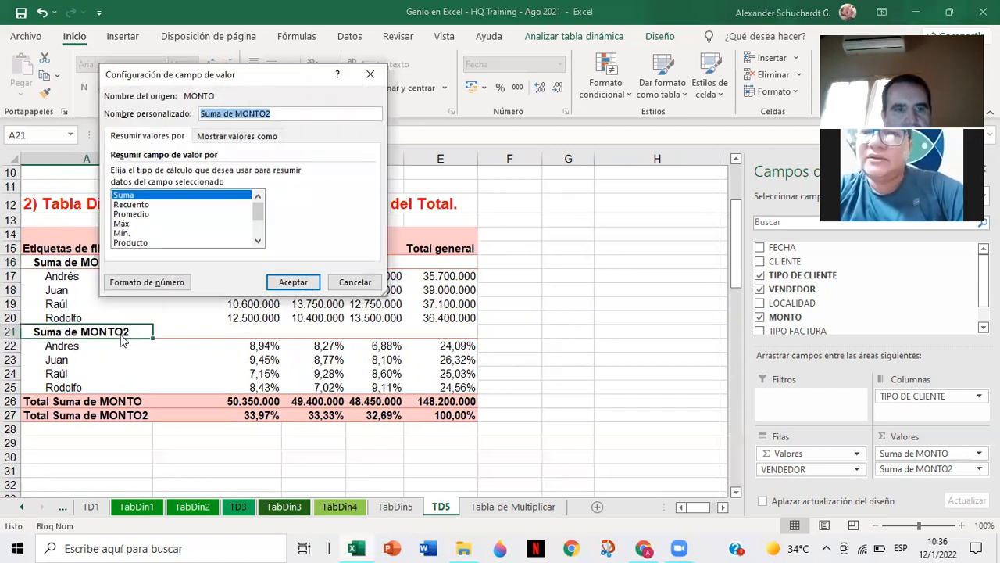
pyautogui.click(235, 138)
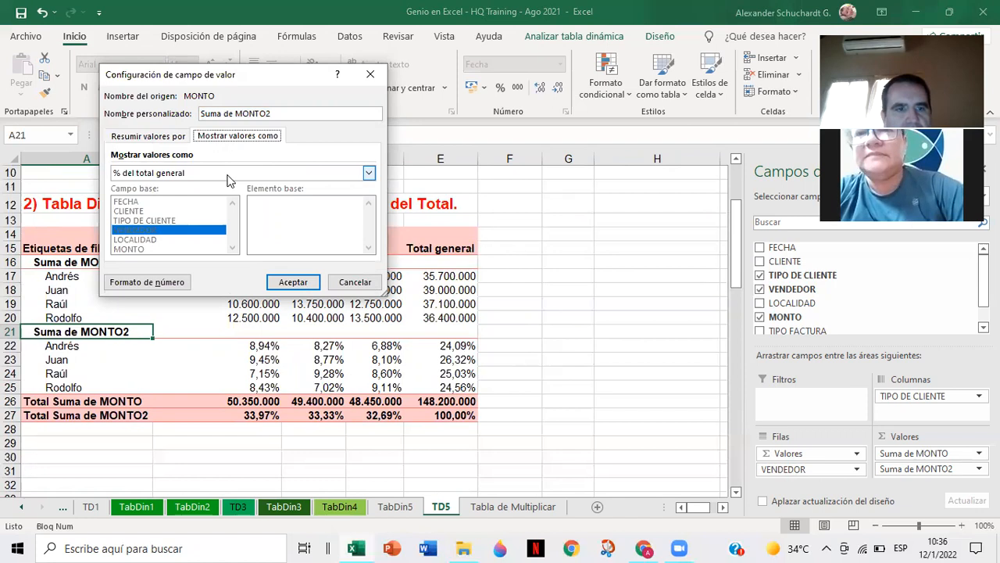
pyautogui.click(228, 175)
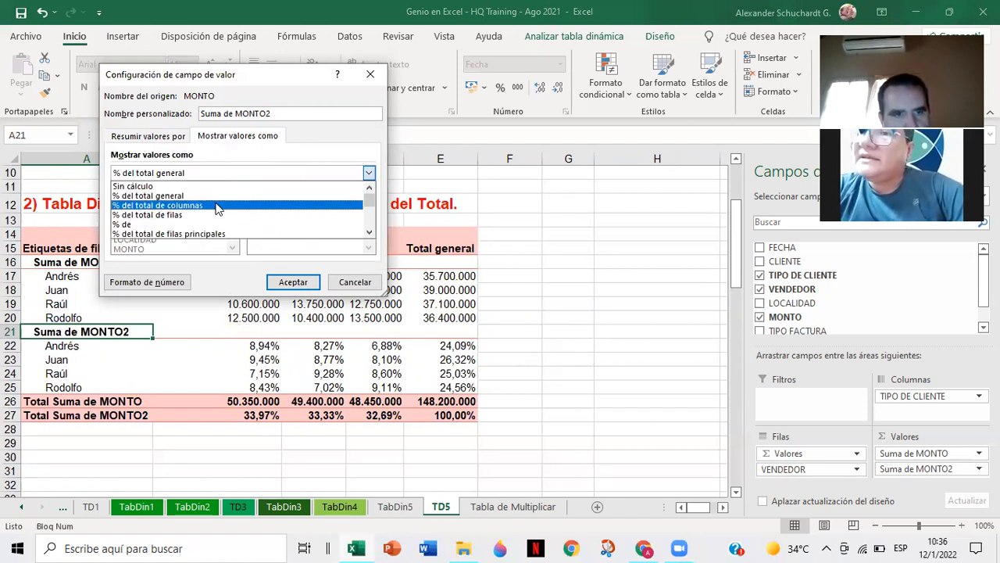
pyautogui.scroll(-1, 227, 222)
pyautogui.scroll(-3, 227, 222)
pyautogui.scroll(-4, 227, 223)
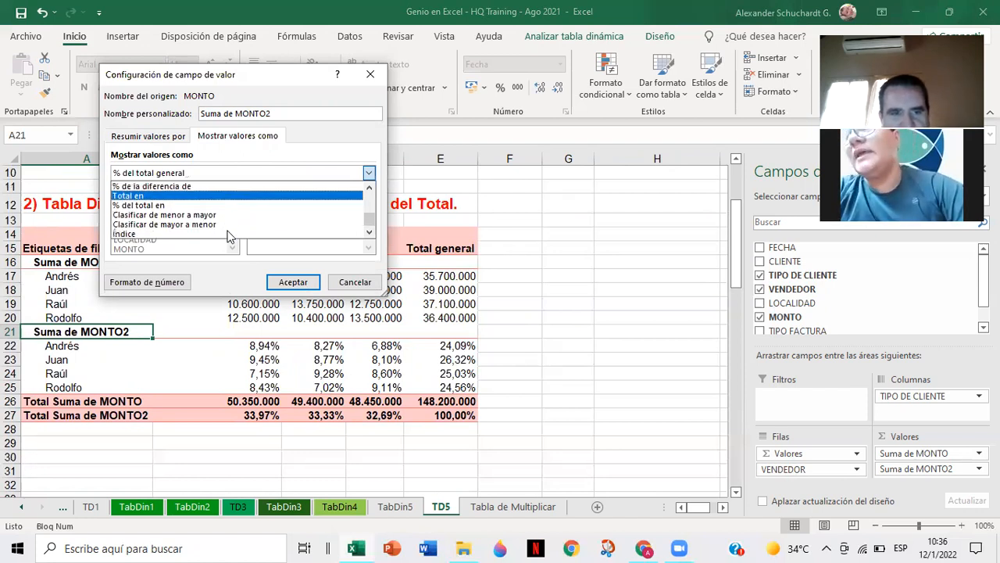
pyautogui.click(355, 281)
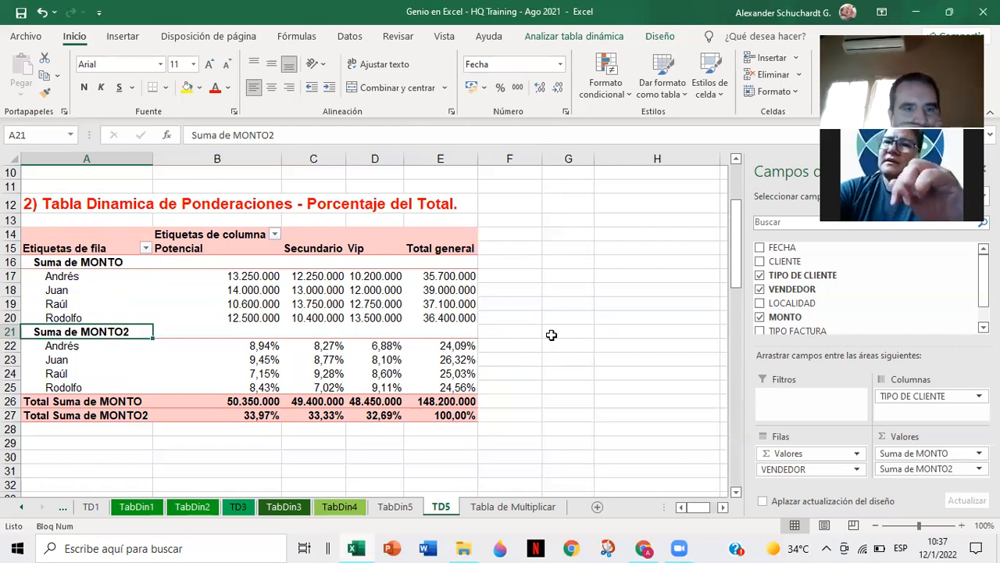
# Step: Rename the second pivot table's value fields Suma de MONTO and Suma de MONTO2 as "Ventas Guaranies" and "% Total de Ventas"
pyautogui.click(93, 261)
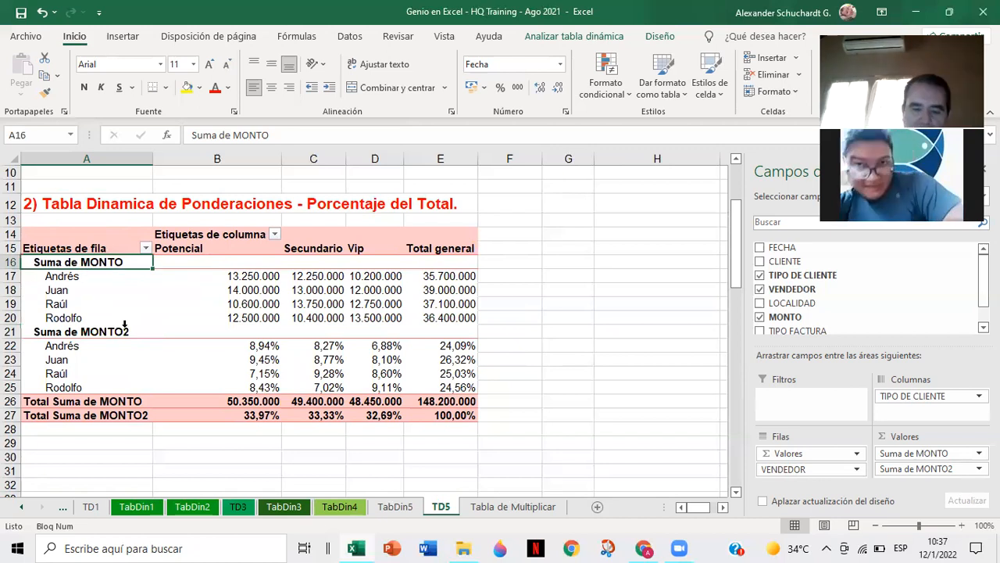
pyautogui.write('Ventas Guaranies')
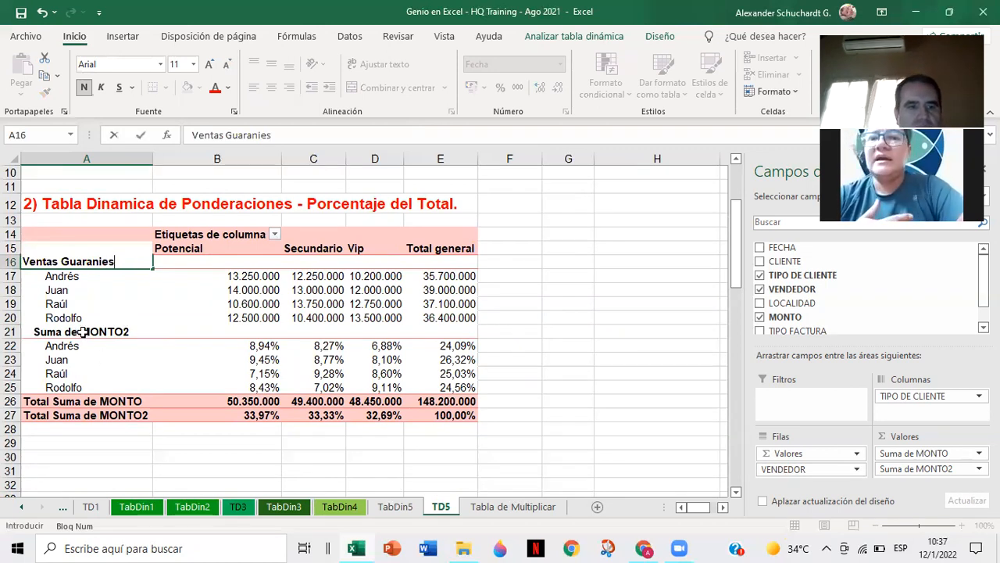
pyautogui.click(83, 331)
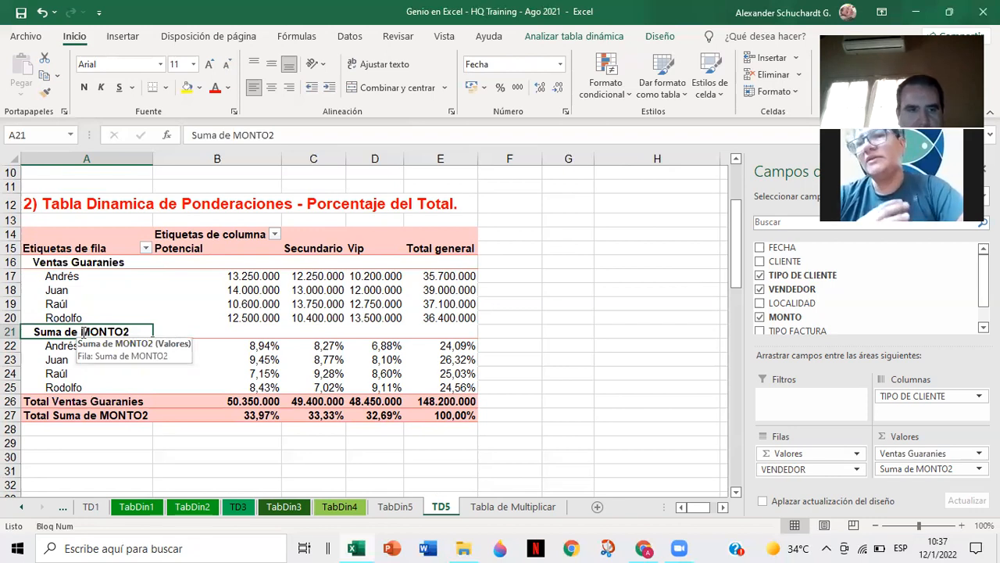
pyautogui.write('% T')
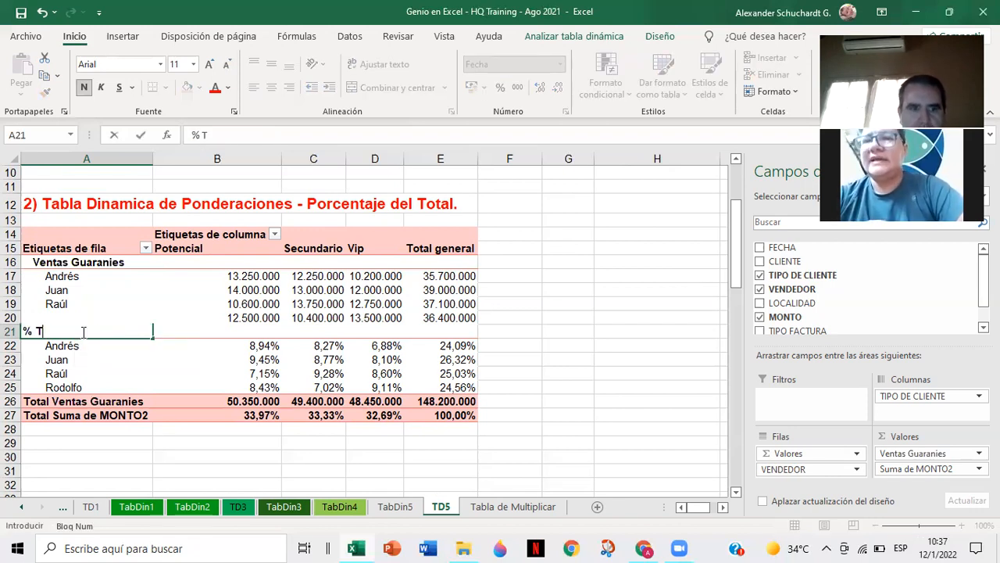
pyautogui.write('otal de Ventas')
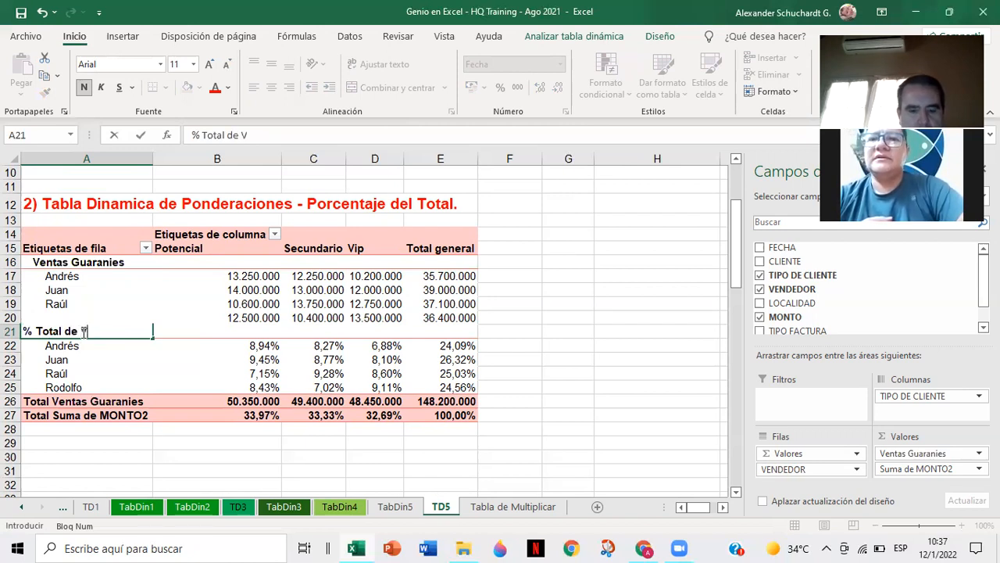
pyautogui.click(86, 359)
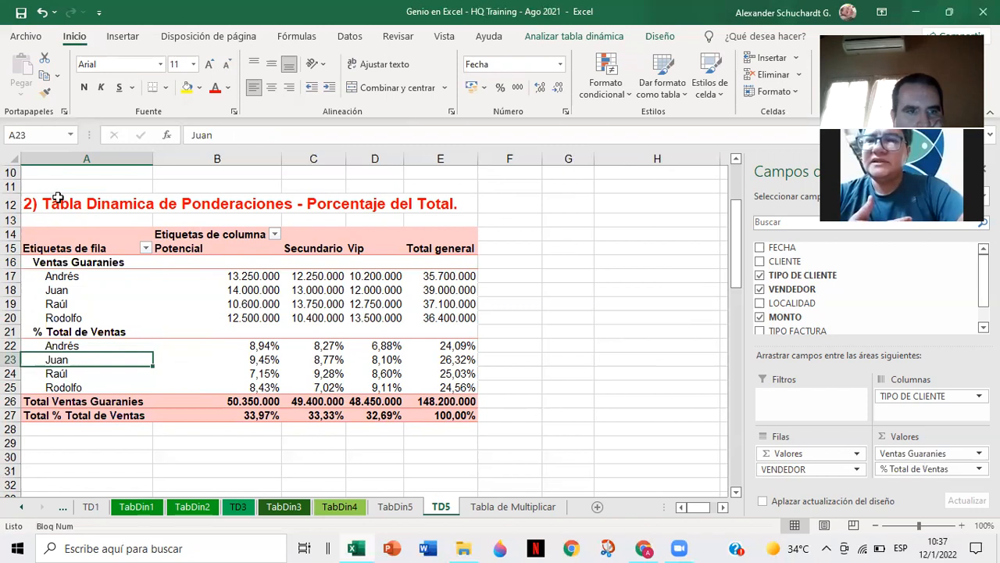
# Step: Copy the second pivot table together with its title, A12:E27, and paste the copy at cell A31
pyautogui.click(30, 202)
pyautogui.moveTo(290, 201); pyautogui.dragTo(372, 201)
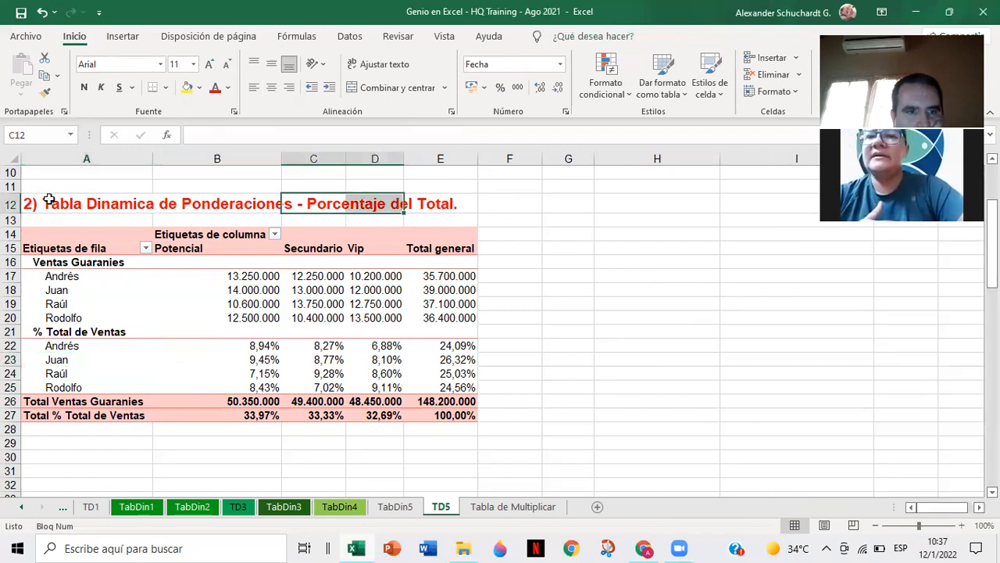
pyautogui.moveTo(31, 202); pyautogui.dragTo(432, 418)
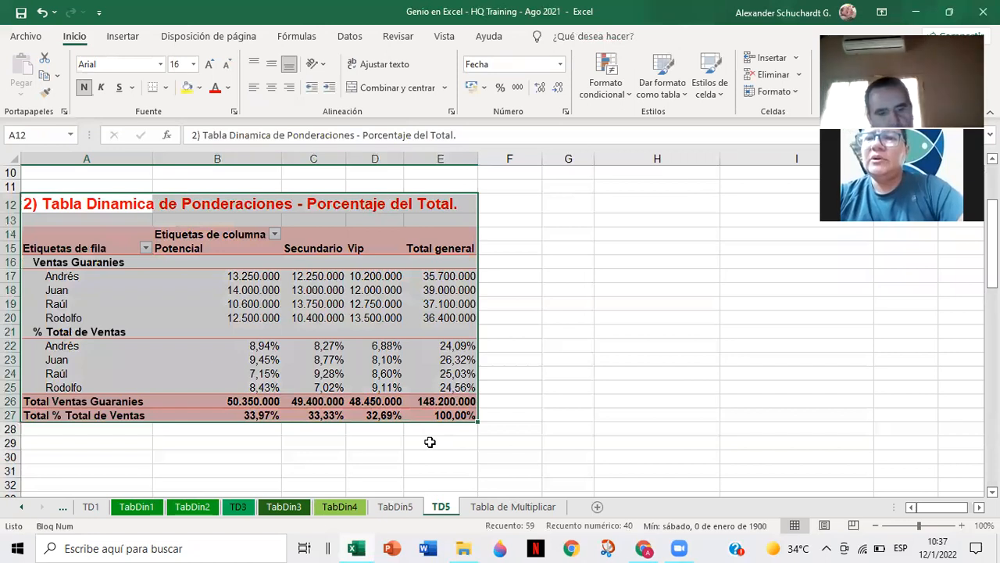
pyautogui.hotkey('ctrl', 'c')
pyautogui.scroll(-2, 78, 380)
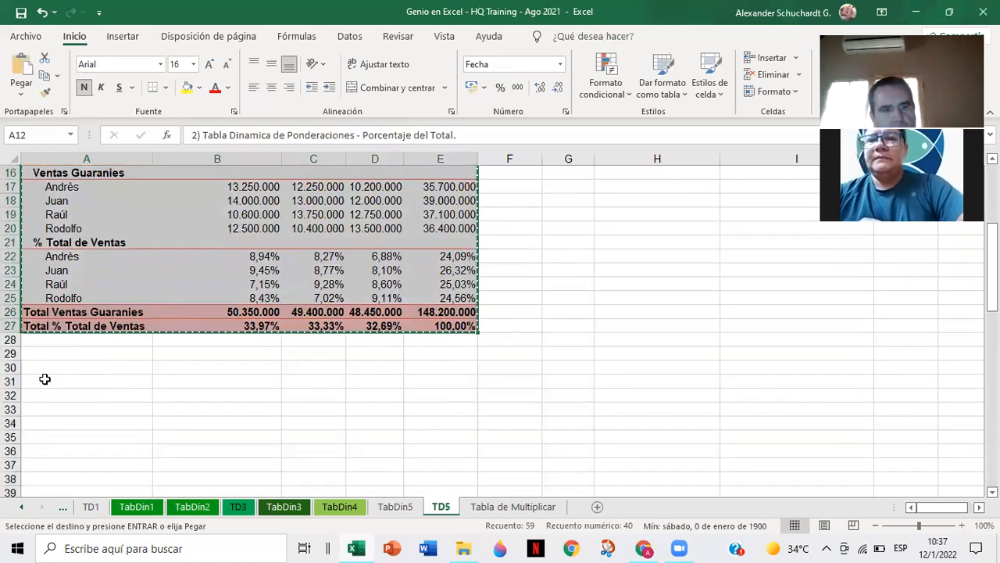
pyautogui.click(45, 379)
pyautogui.hotkey('ctrl', 'v')
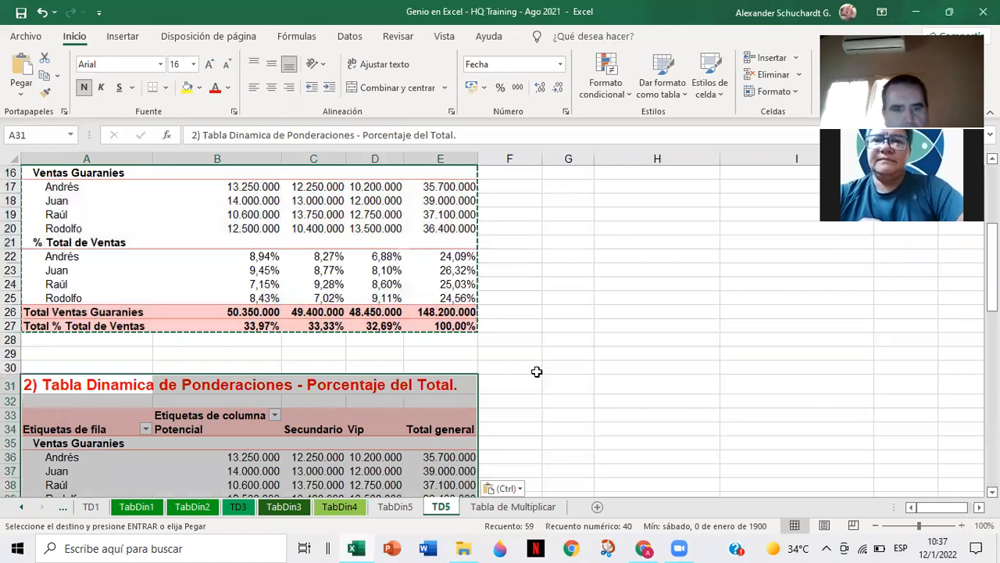
pyautogui.click(576, 365)
# Step: Change the copied table's title in A31 to "3) Tabla Dinamica de Ponderaciones - Porcentaje de la Fila."
pyautogui.scroll(-2, 574, 364)
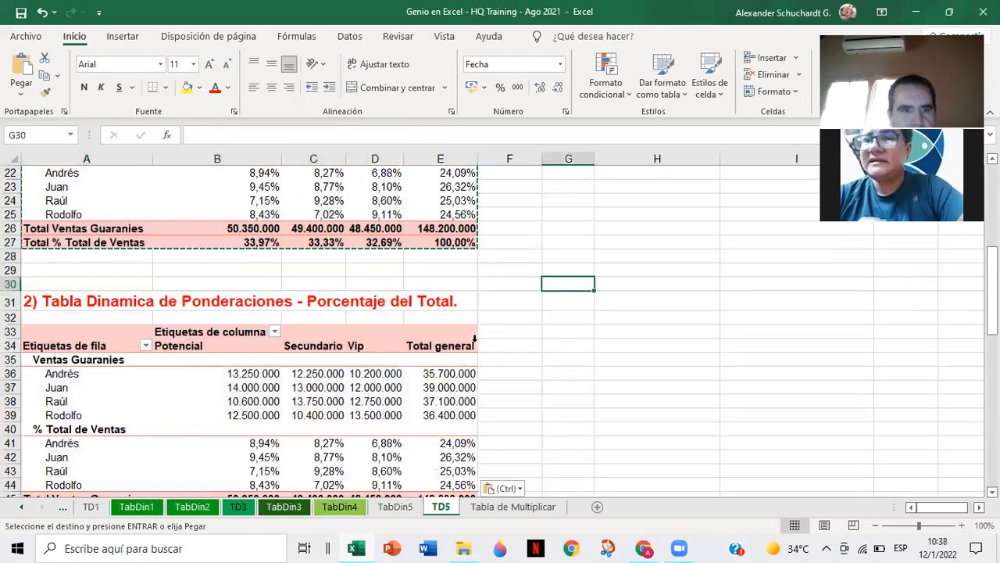
pyautogui.click(30, 302)
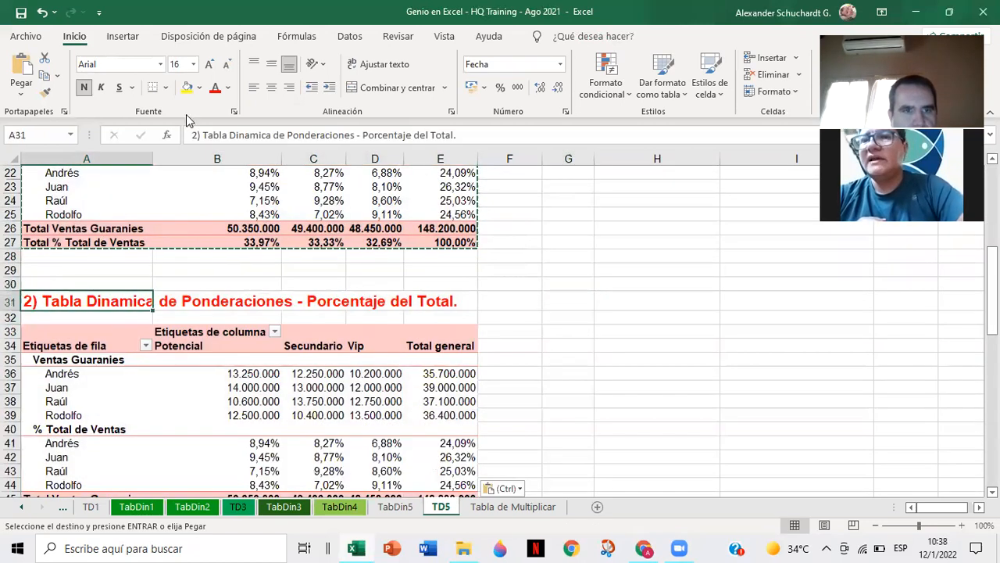
pyautogui.click(193, 134)
pyautogui.press('Delete')
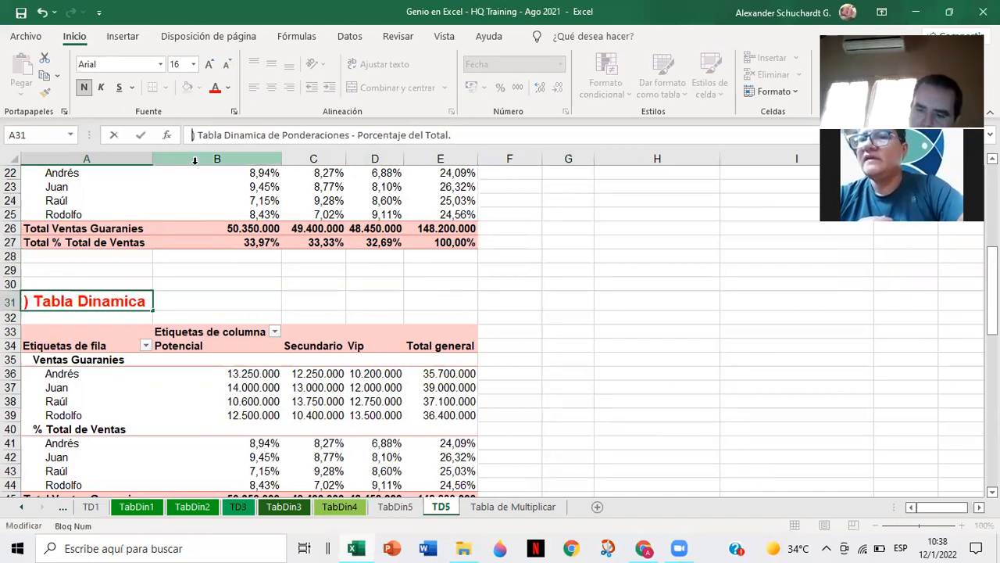
pyautogui.write('3')
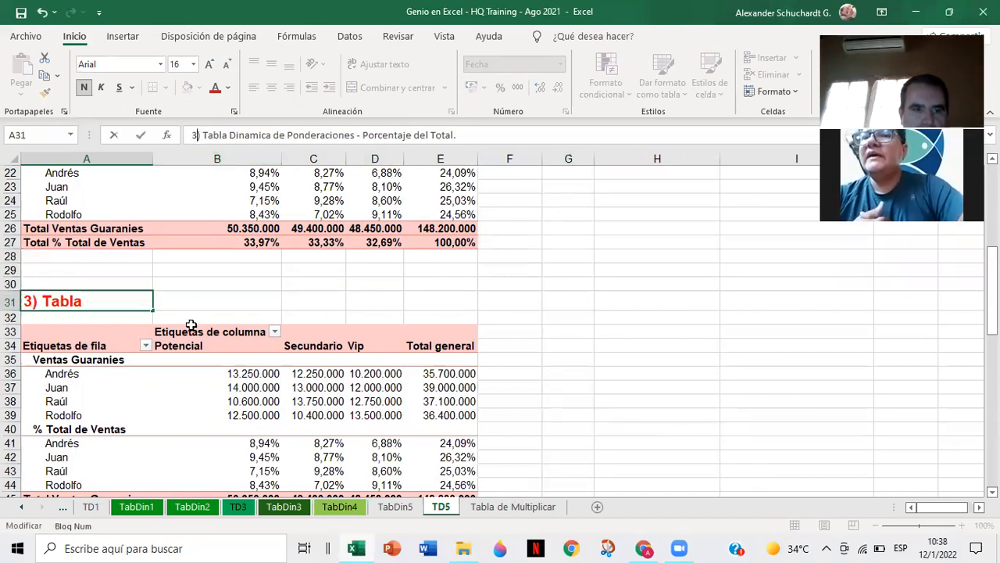
pyautogui.click(460, 134)
pyautogui.press('BackSpace')
pyautogui.press('BackSpace')
pyautogui.press('BackSpace')
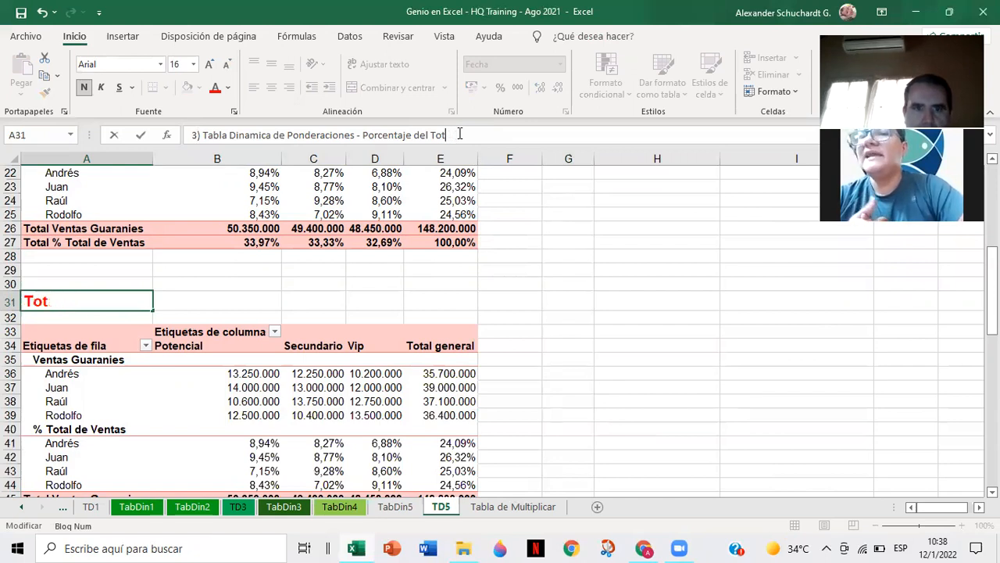
pyautogui.press('BackSpace')
pyautogui.press('BackSpace')
pyautogui.press('BackSpace')
pyautogui.press('BackSpace')
pyautogui.press('BackSpace')
pyautogui.write('la Fila')
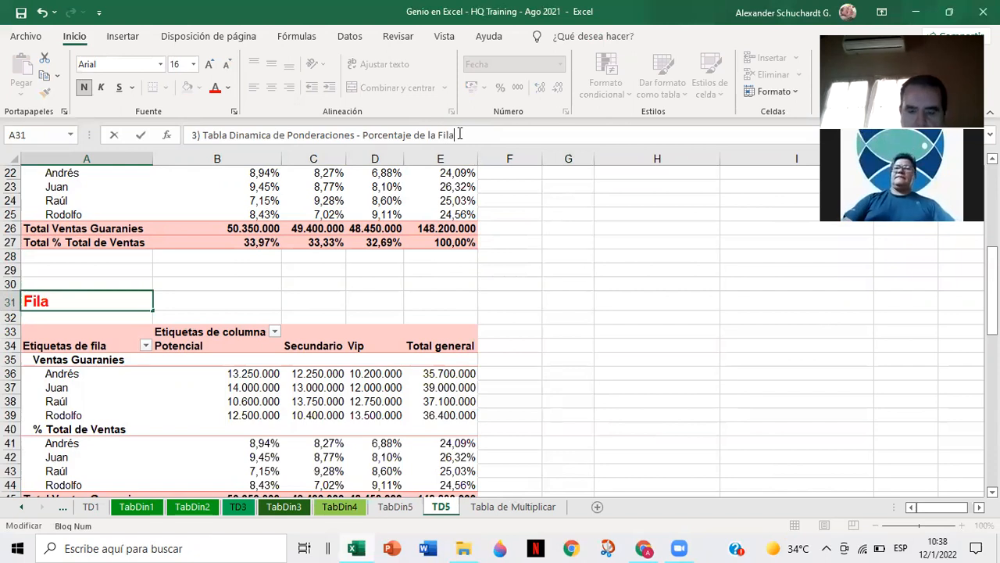
pyautogui.write('.')
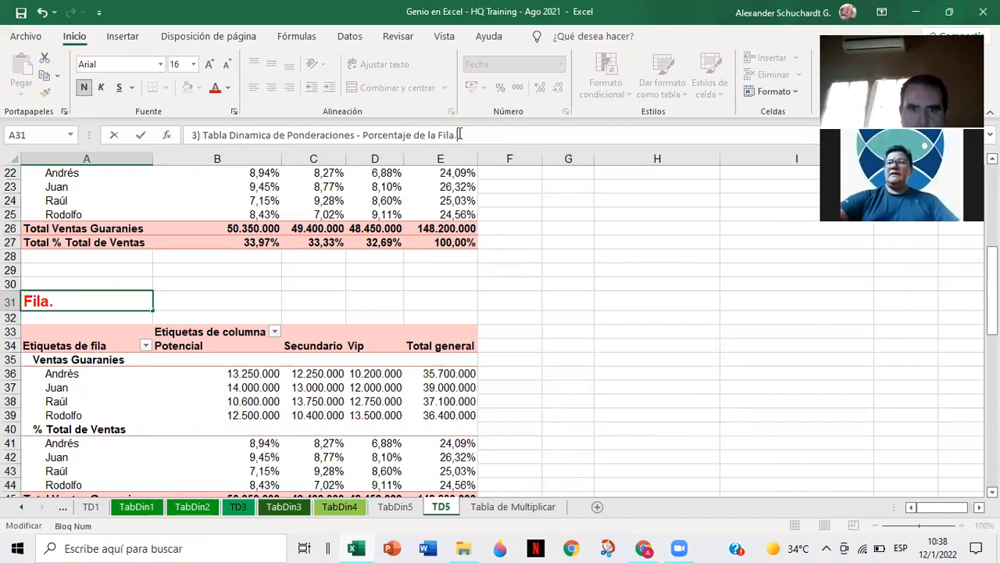
pyautogui.click(538, 318)
# Step: Show the third pivot table's % Total de Ventas field as "% del total de filas"
pyautogui.scroll(-2, 543, 315)
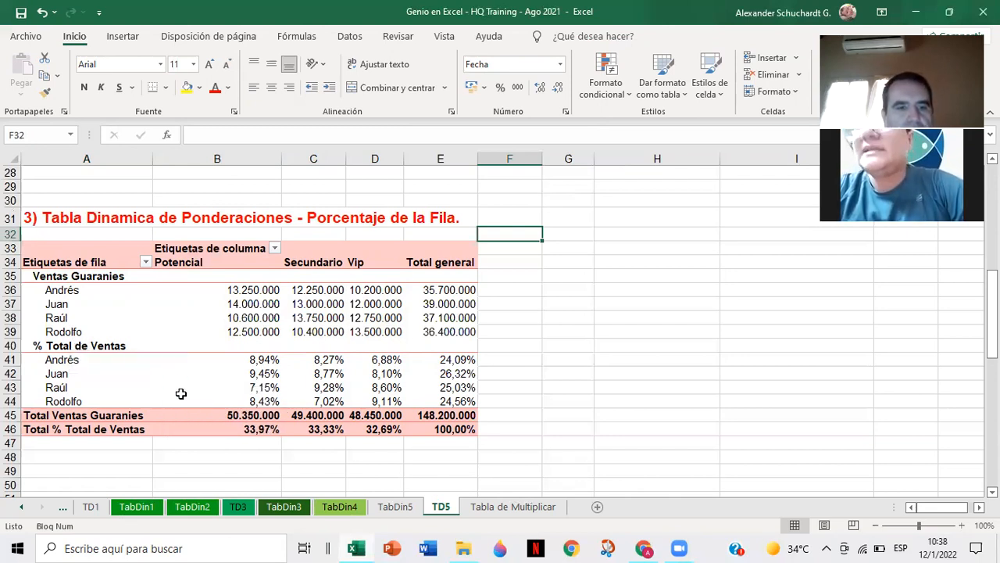
pyautogui.doubleClick(110, 348)
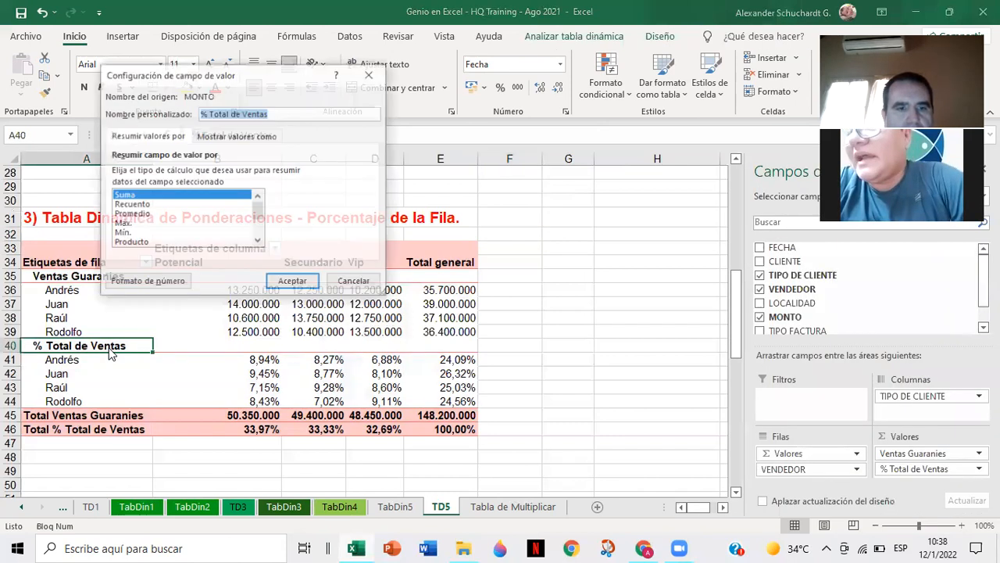
pyautogui.click(249, 139)
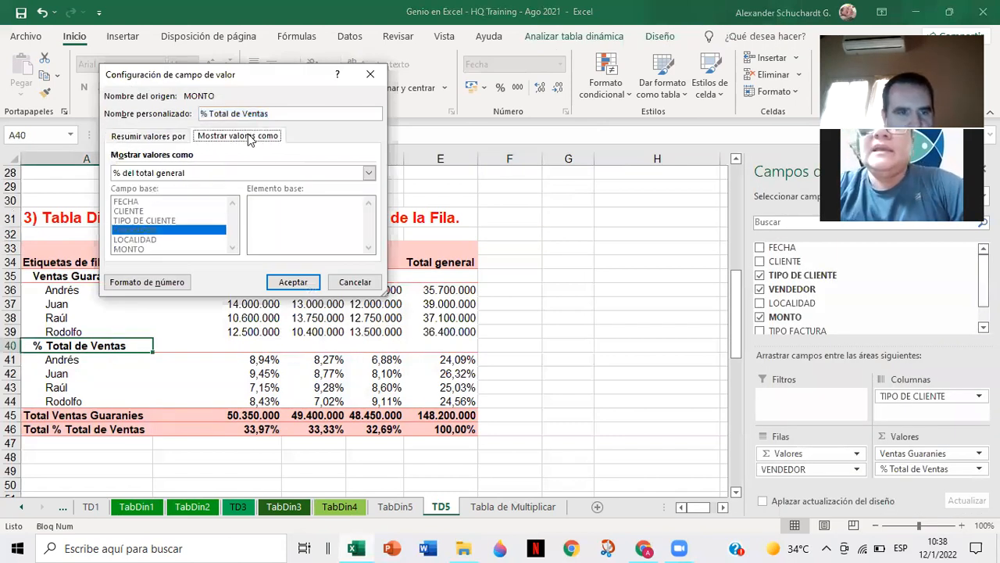
pyautogui.click(223, 175)
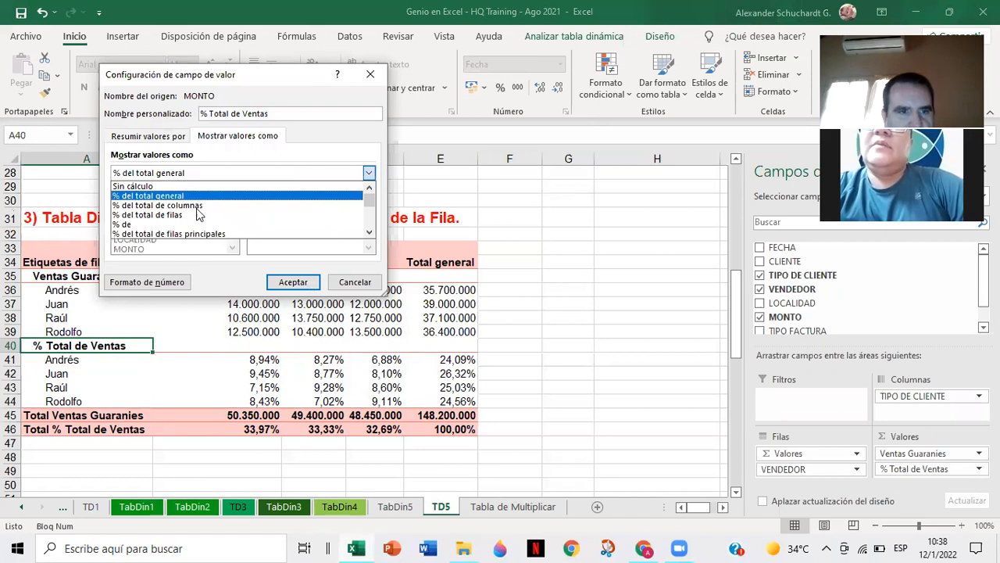
pyautogui.click(200, 214)
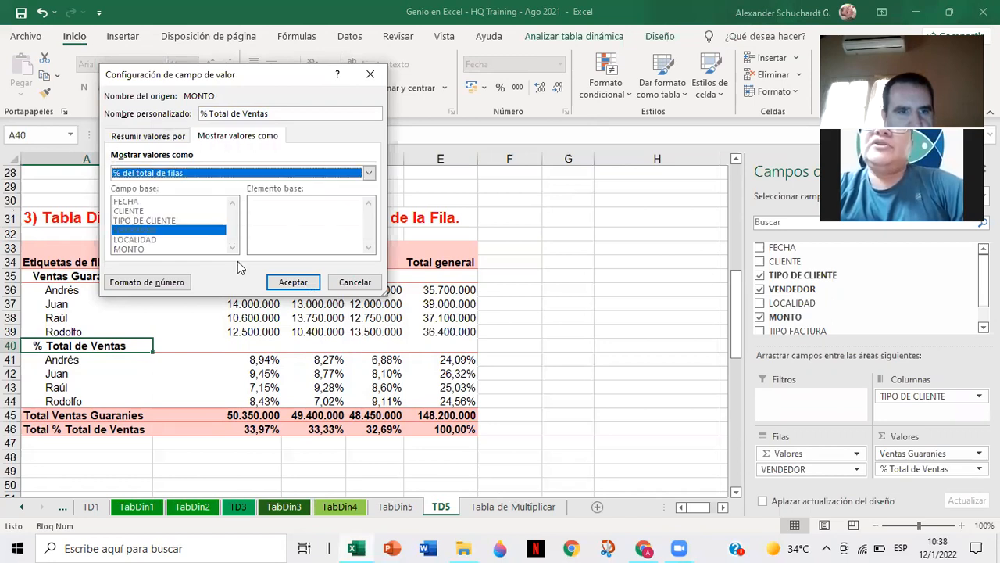
pyautogui.click(293, 282)
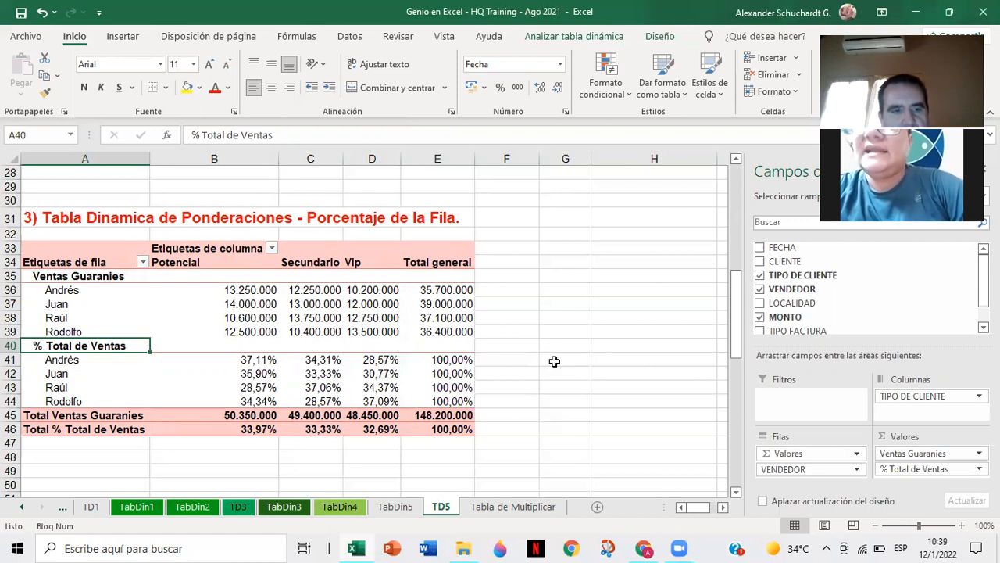
pyautogui.click(554, 361)
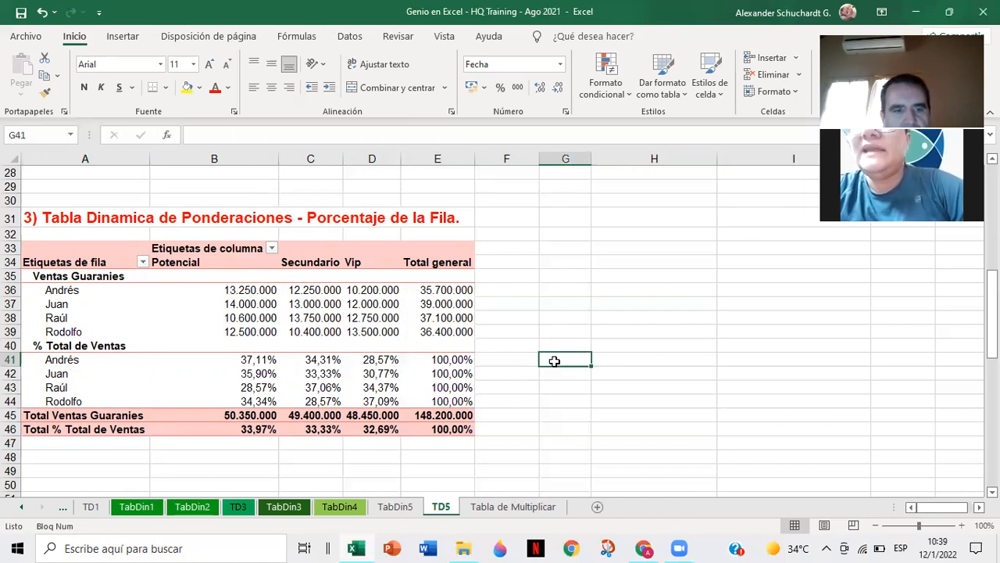
# Step: Select each vendedor's row of percentages in the third pivot table, B41:D44, to check how each row adds up
pyautogui.moveTo(263, 359); pyautogui.dragTo(360, 359)
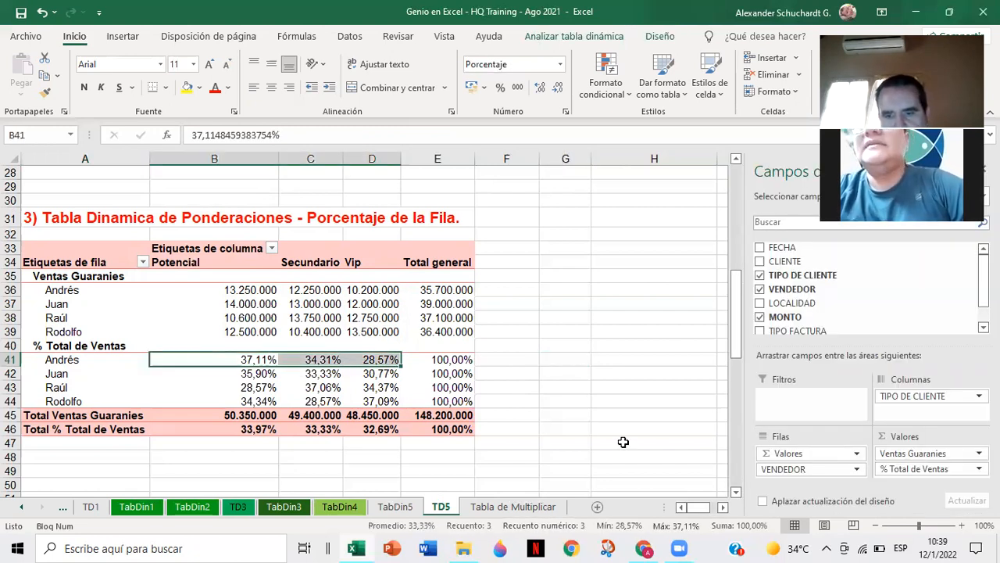
pyautogui.moveTo(271, 372)
pyautogui.moveTo(270, 373); pyautogui.dragTo(361, 374)
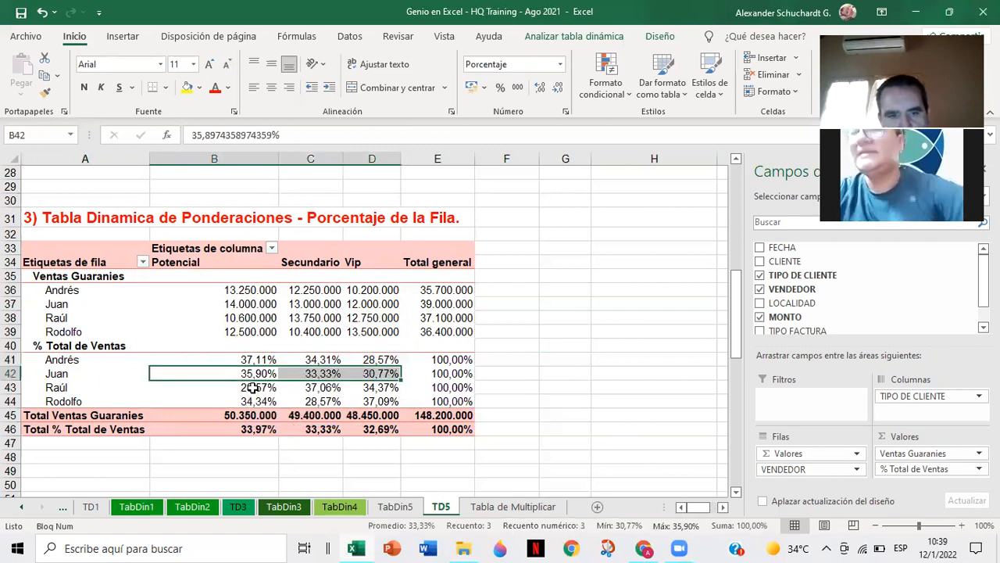
pyautogui.moveTo(254, 387); pyautogui.dragTo(356, 386)
pyautogui.moveTo(260, 401); pyautogui.dragTo(358, 399)
pyautogui.click(585, 416)
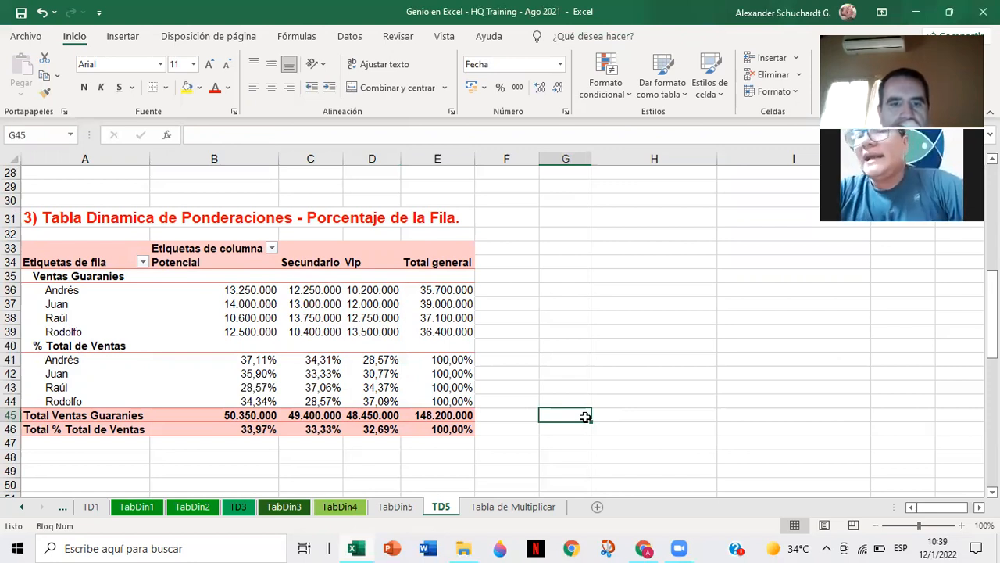
# Step: Rename the third pivot table's % Total de Ventas field in A40 as "% Total por tipo Cliente"
pyautogui.click(72, 346)
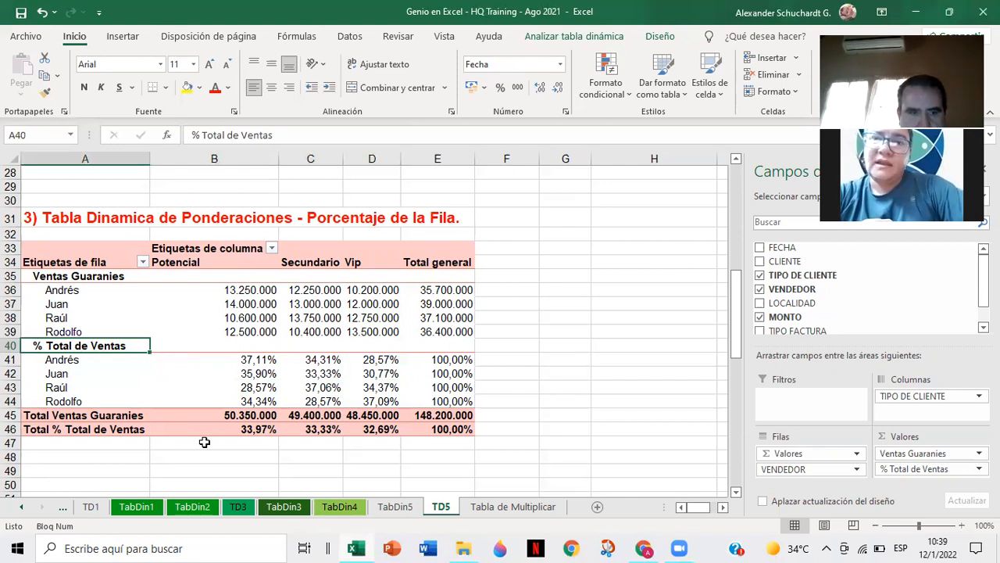
pyautogui.click(317, 138)
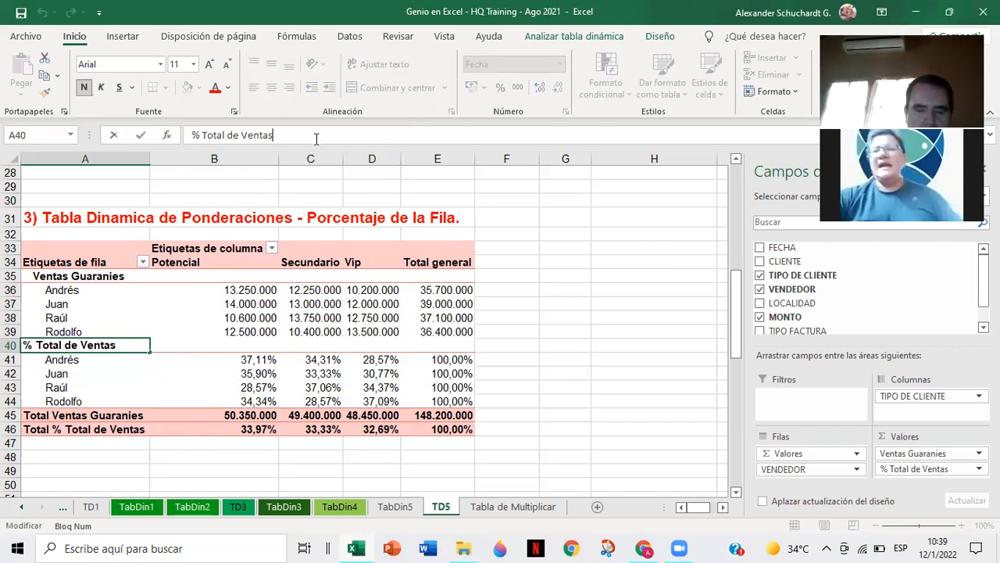
pyautogui.press('BackSpace')
pyautogui.press('BackSpace')
pyautogui.press('BackSpace')
pyautogui.press('BackSpace')
pyautogui.press('BackSpace')
pyautogui.press('BackSpace')
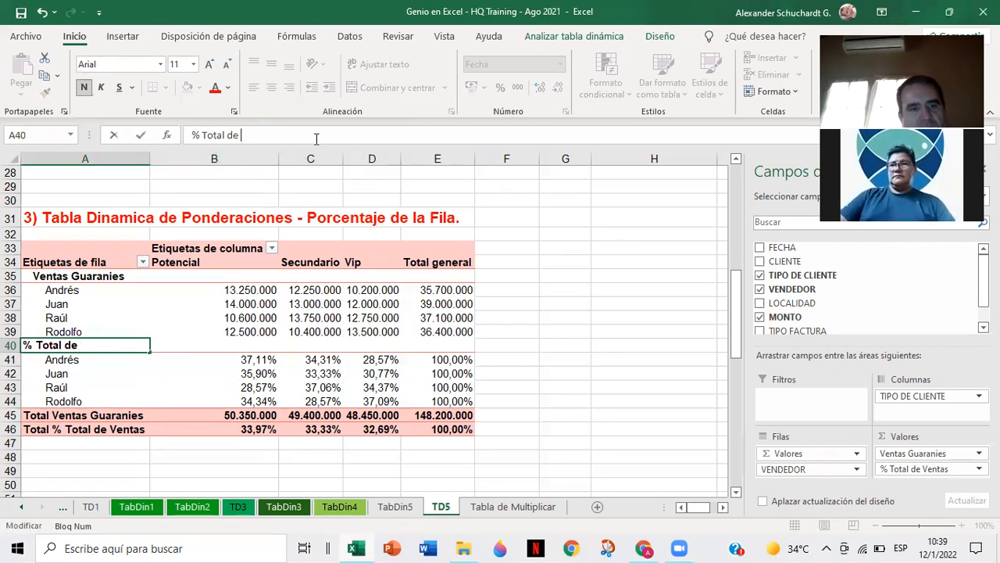
pyautogui.press('BackSpace')
pyautogui.press('BackSpace')
pyautogui.press('BackSpace')
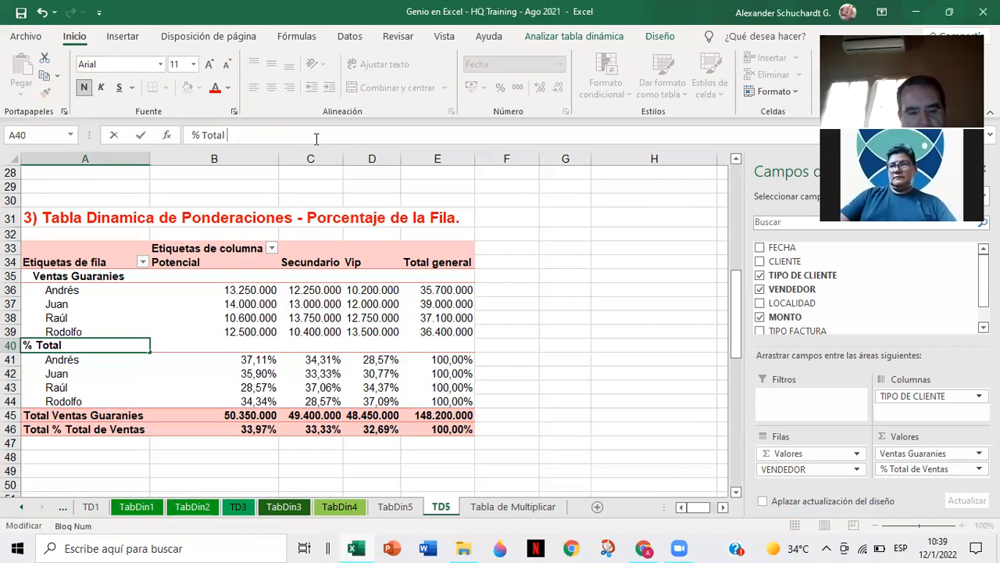
pyautogui.write('de Ven')
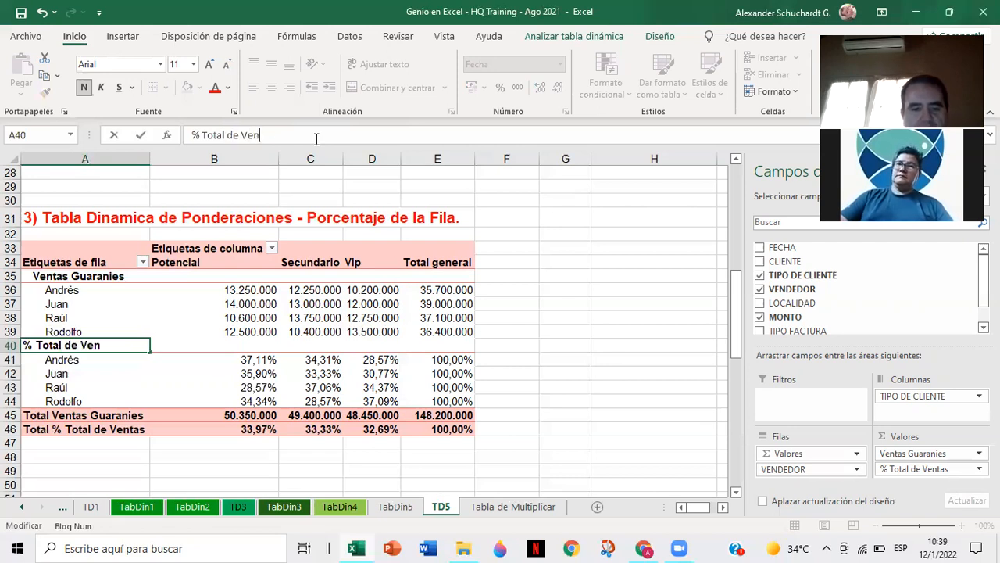
pyautogui.write('dedor')
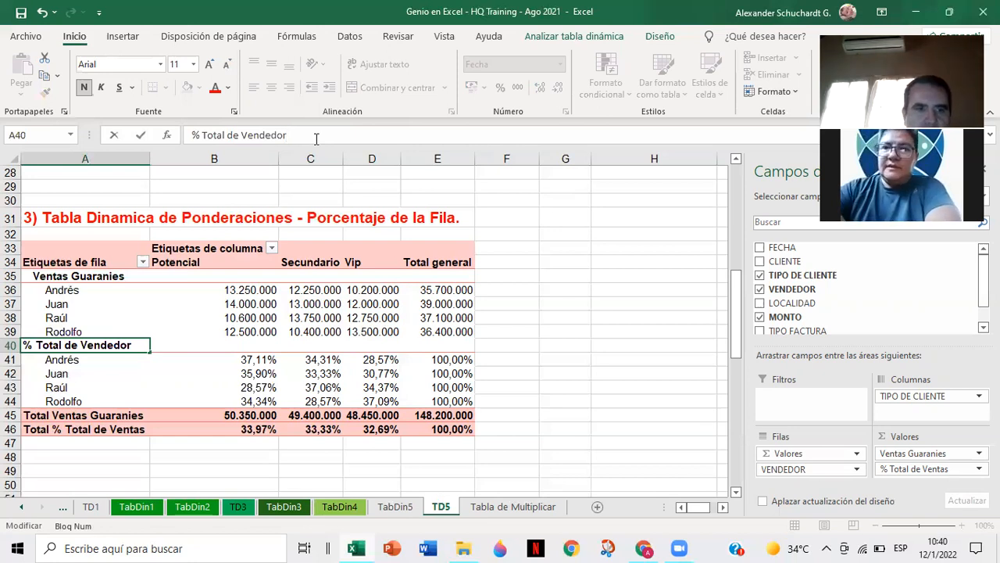
pyautogui.press('BackSpace')
pyautogui.press('BackSpace')
pyautogui.press('BackSpace')
pyautogui.press('BackSpace')
pyautogui.press('BackSpace')
pyautogui.press('BackSpace')
pyautogui.press('BackSpace')
pyautogui.press('BackSpace')
pyautogui.press('BackSpace')
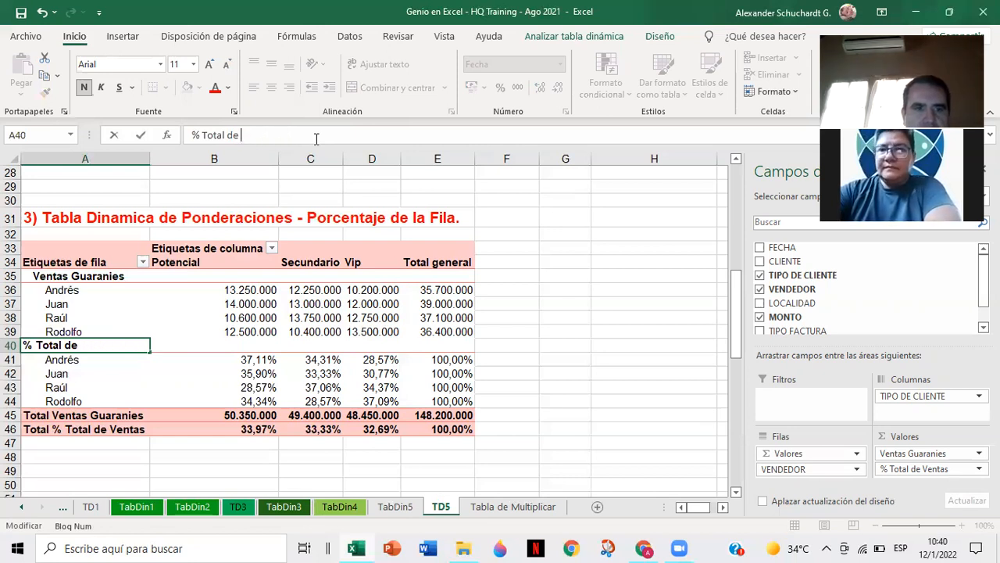
pyautogui.press('BackSpace')
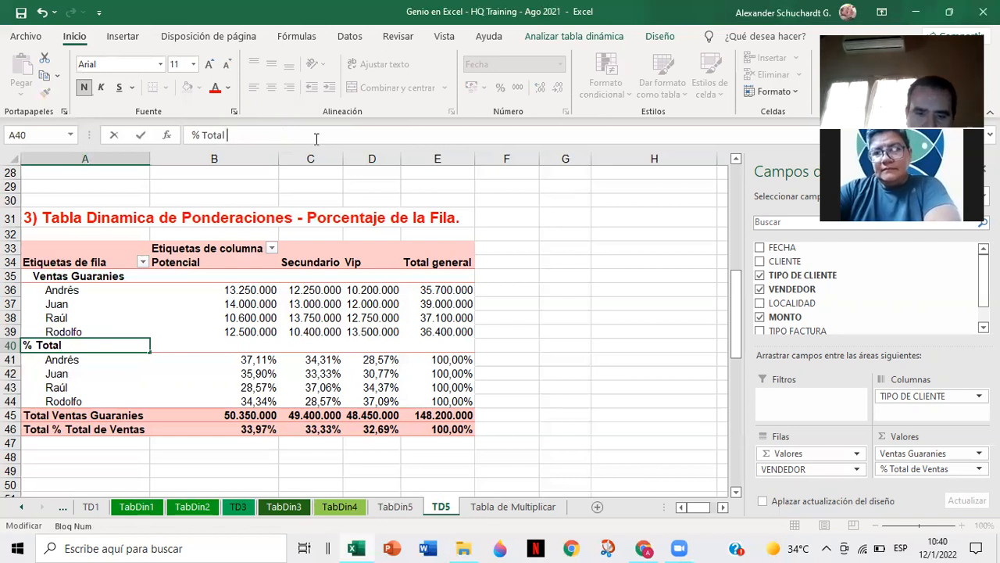
pyautogui.write('por ti')
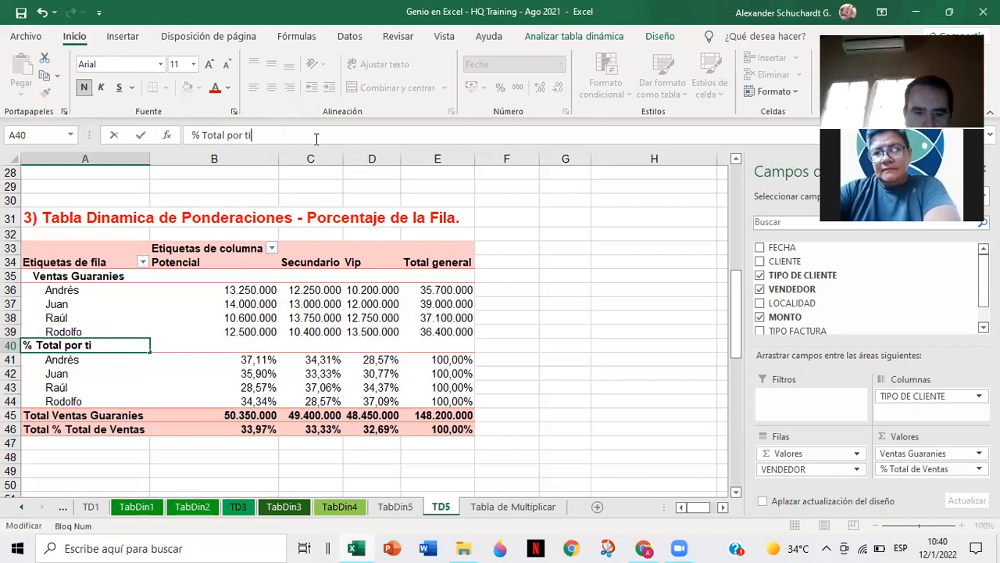
pyautogui.write('po Cliente')
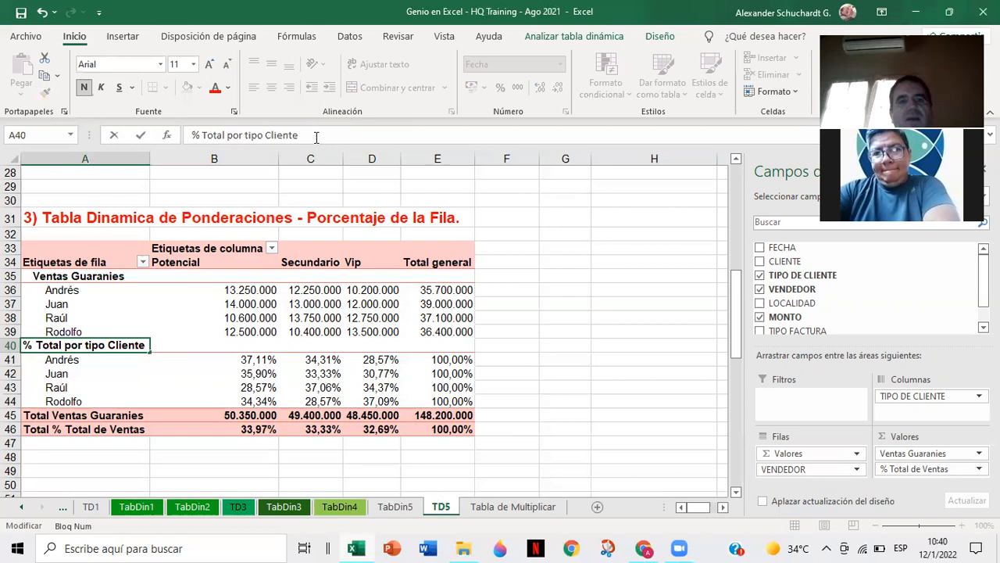
pyautogui.click(166, 372)
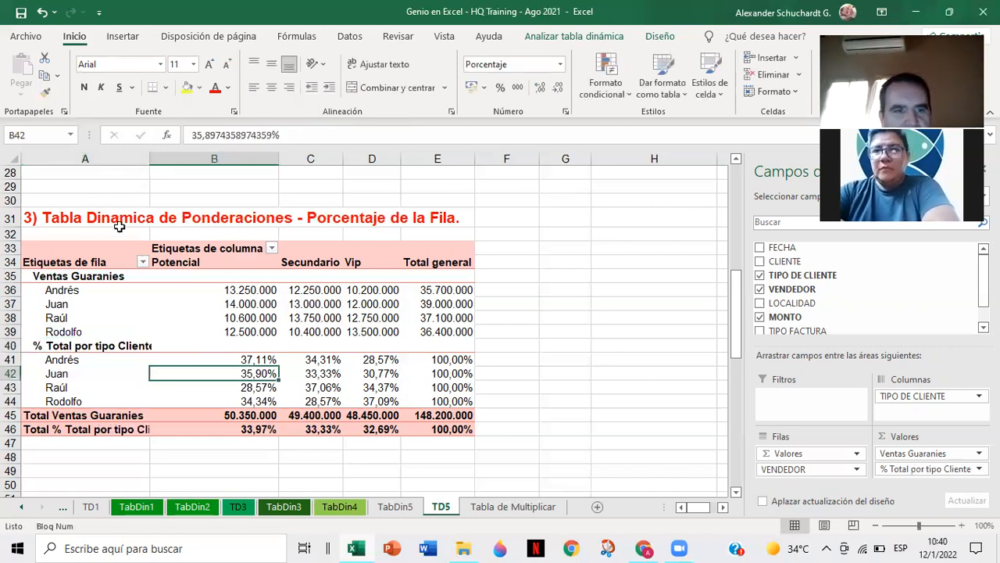
# Step: Widen column A to fit the % Total por tipo Cliente label
pyautogui.doubleClick(149, 159)
pyautogui.moveTo(652, 158); pyautogui.dragTo(157, 216)
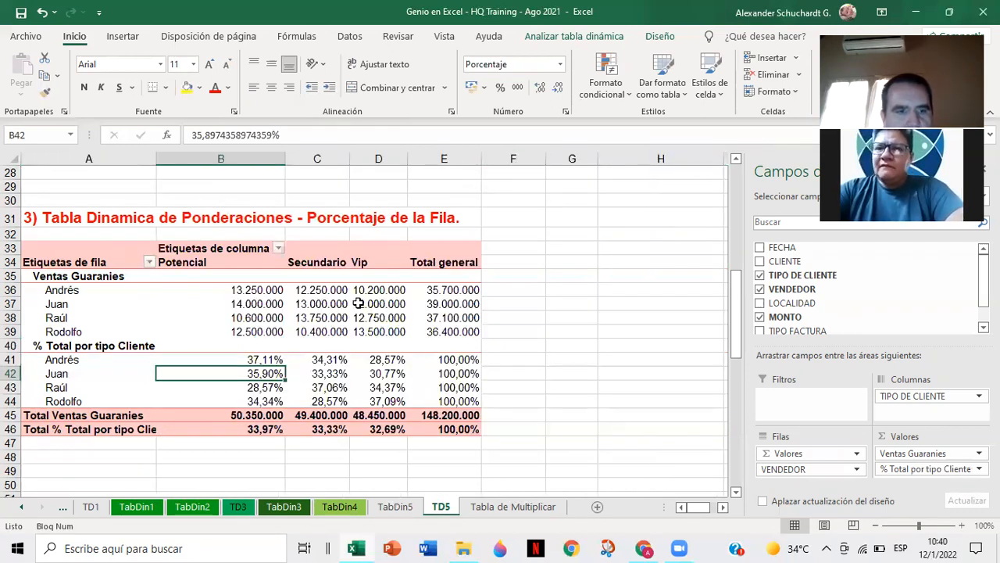
pyautogui.click(561, 373)
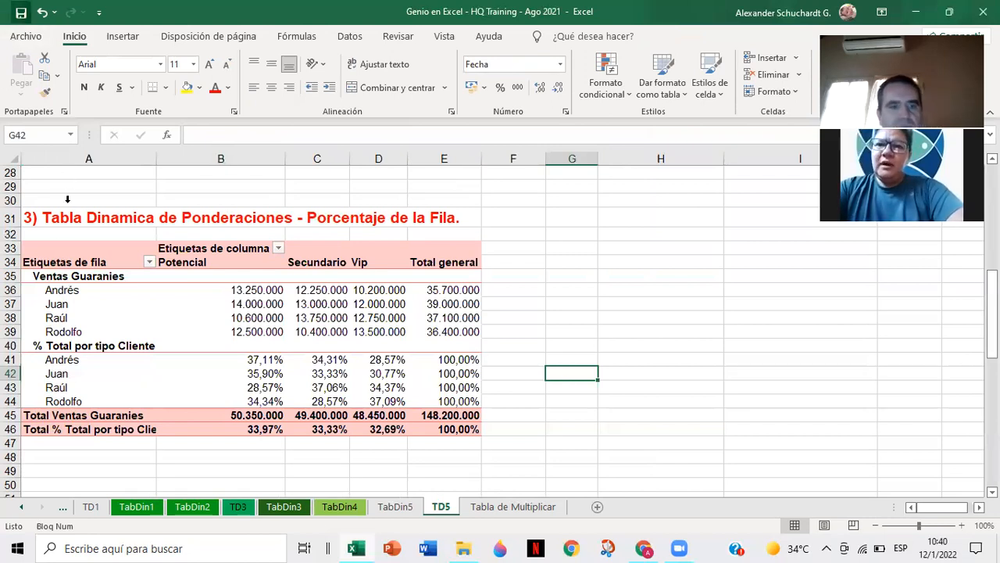
# Step: Copy the third pivot table together with its title, A31:E47, and paste the copy at cell A51
pyautogui.scroll(-2, 43, 433)
pyautogui.click(57, 396)
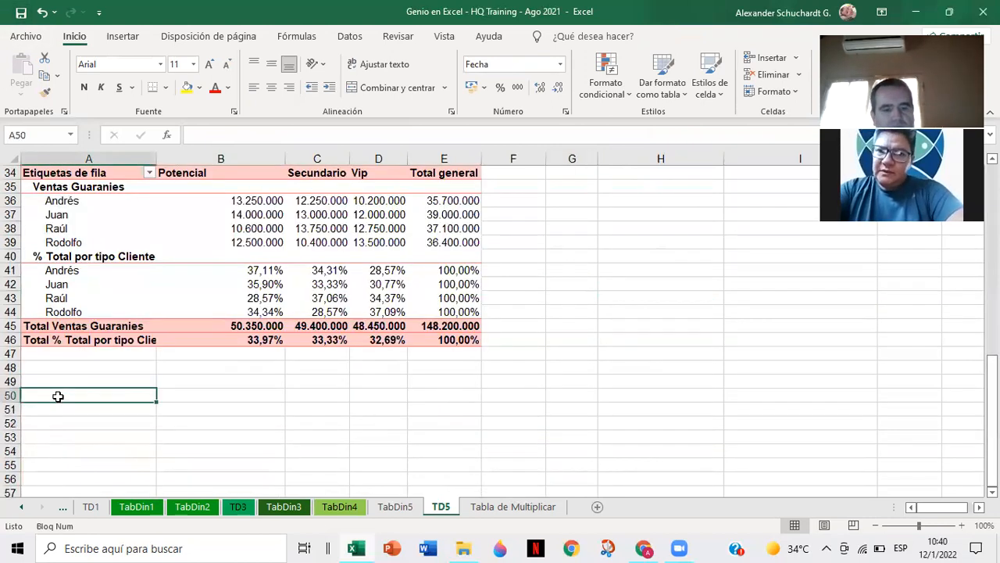
pyautogui.scroll(1, 68, 190)
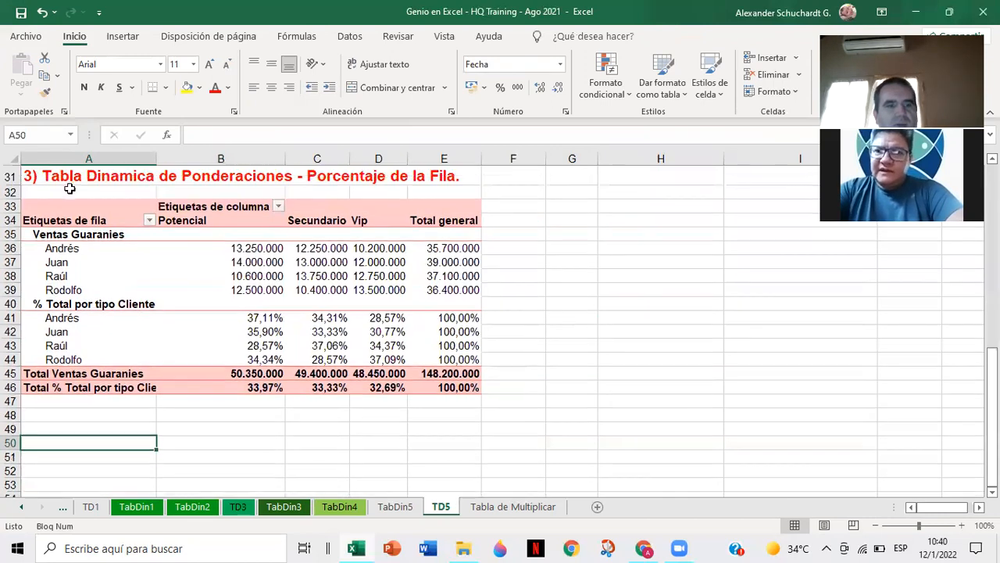
pyautogui.moveTo(32, 175); pyautogui.dragTo(432, 397)
pyautogui.hotkey('ctrl', 'c')
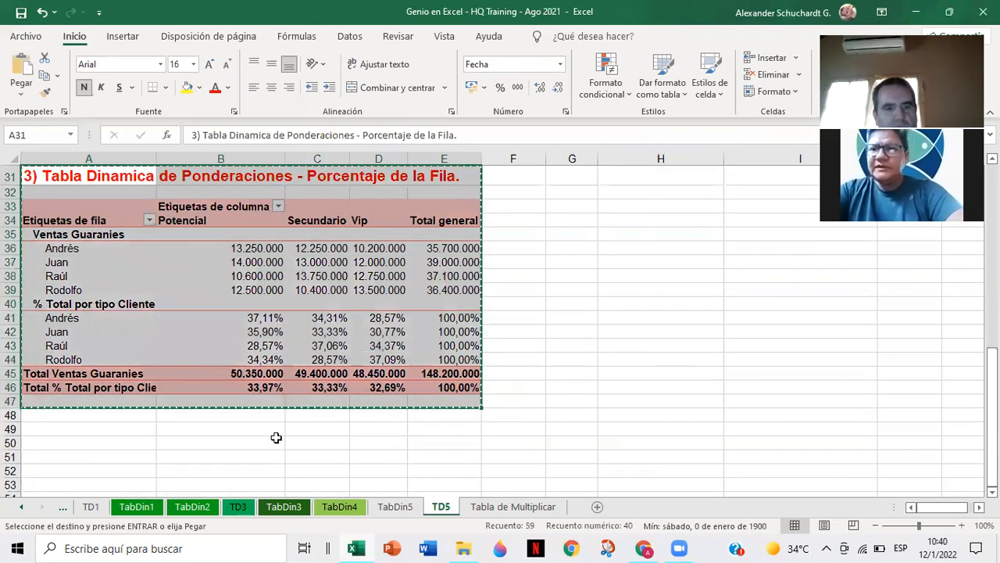
pyautogui.click(61, 457)
pyautogui.hotkey('ctrl', 'v')
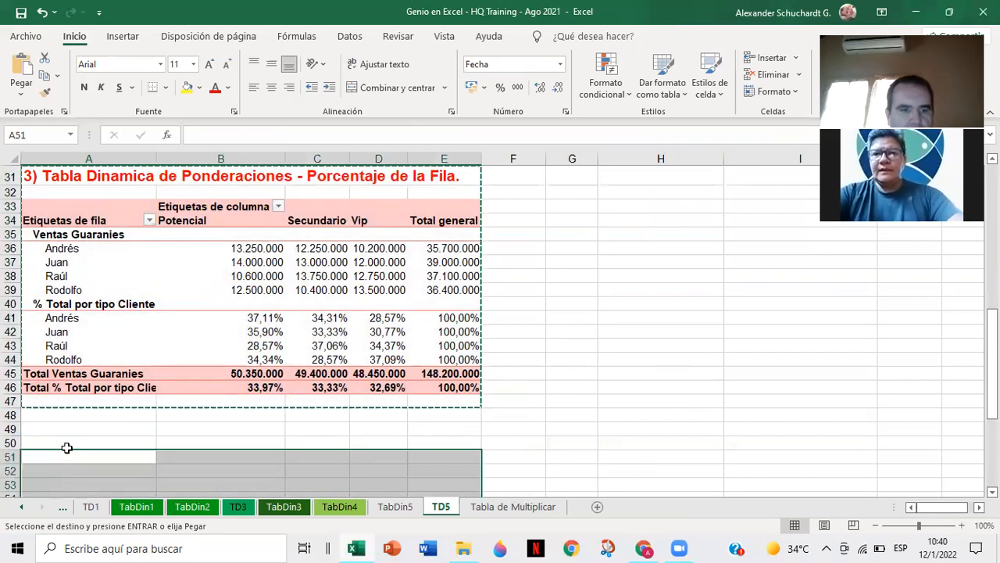
pyautogui.scroll(-2, 67, 446)
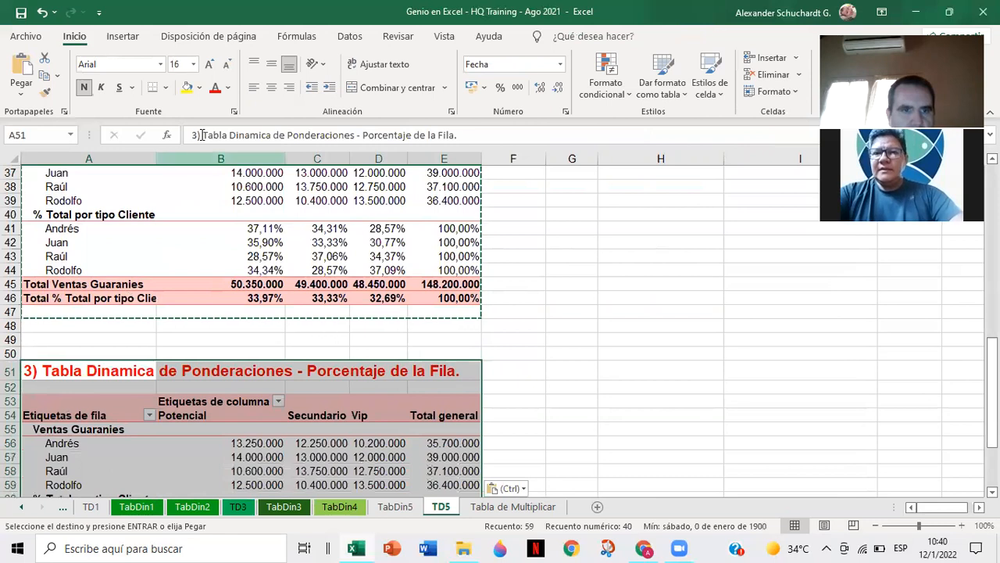
# Step: Change the copied table's title in A51 to "4) Tabla Dinamica de Ponderaciones - Porcentaje de la Columna."
pyautogui.click(200, 134)
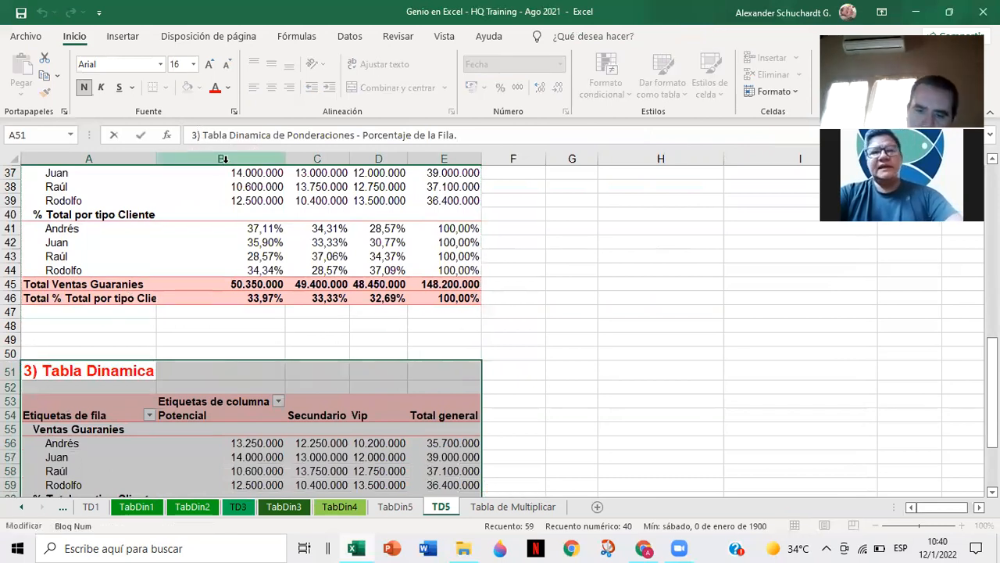
pyautogui.press('BackSpace')
pyautogui.write('4')
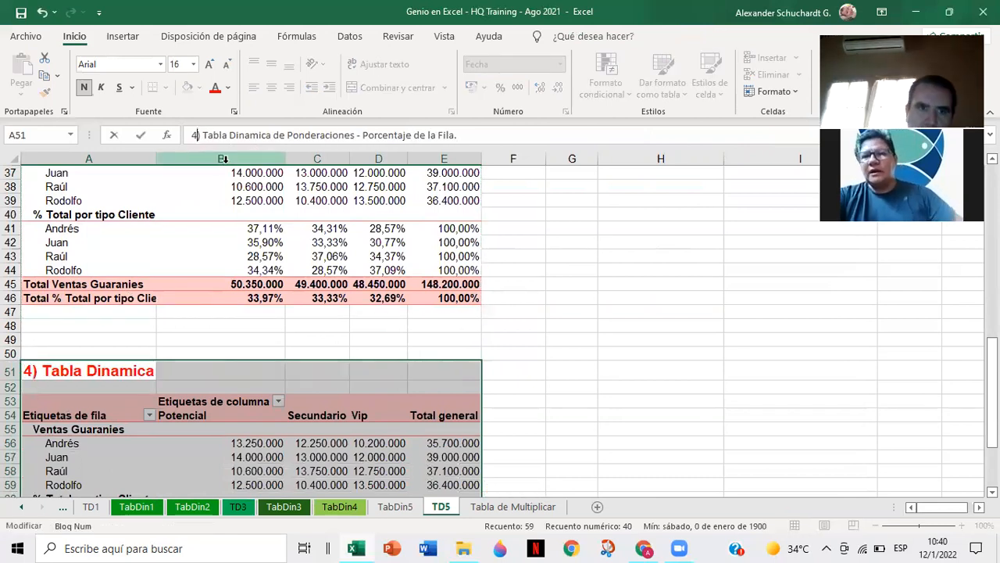
pyautogui.click(458, 134)
pyautogui.press('BackSpace')
pyautogui.press('BackSpace')
pyautogui.press('BackSpace')
pyautogui.press('BackSpace')
pyautogui.write('Columna.')
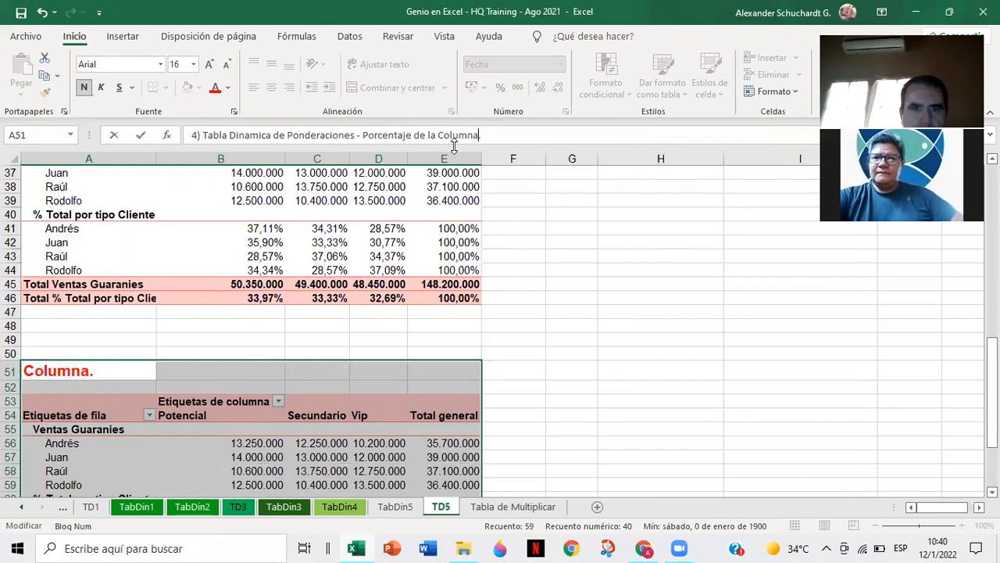
pyautogui.click(602, 391)
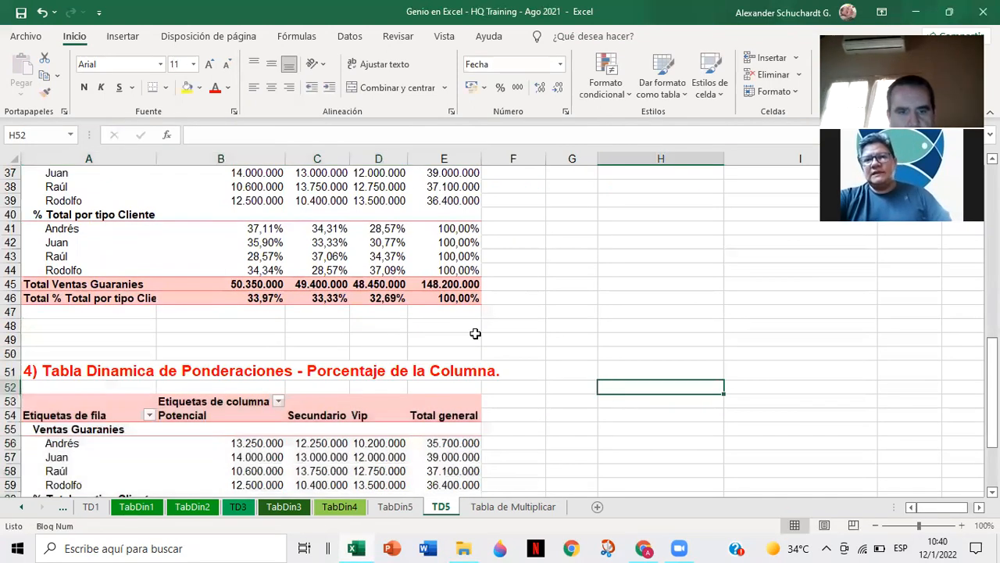
# Step: Show the fourth pivot table's % Total por tipo Cliente field as "% del total de columnas"
pyautogui.scroll(-4, 476, 334)
pyautogui.scroll(-1, 477, 334)
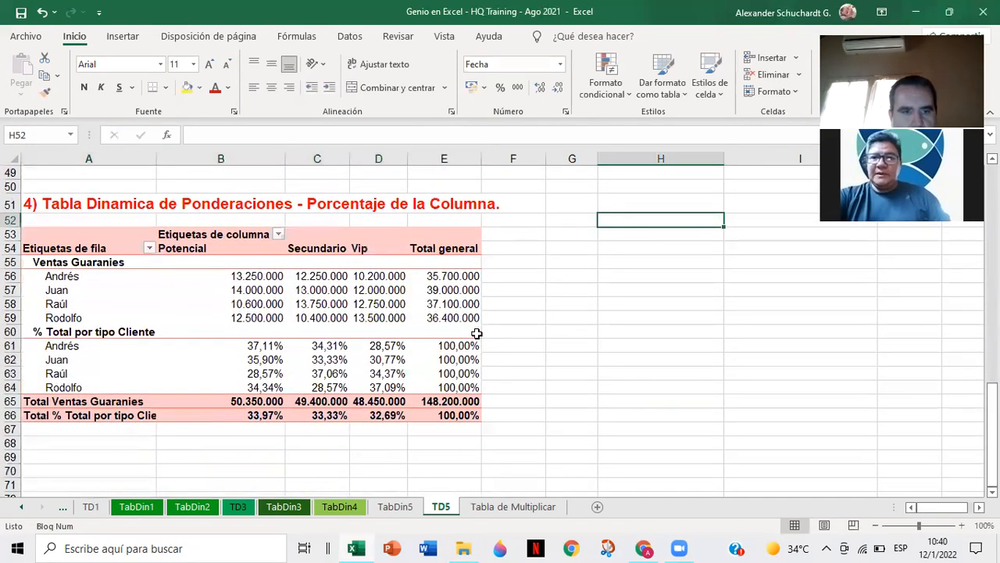
pyautogui.doubleClick(113, 331)
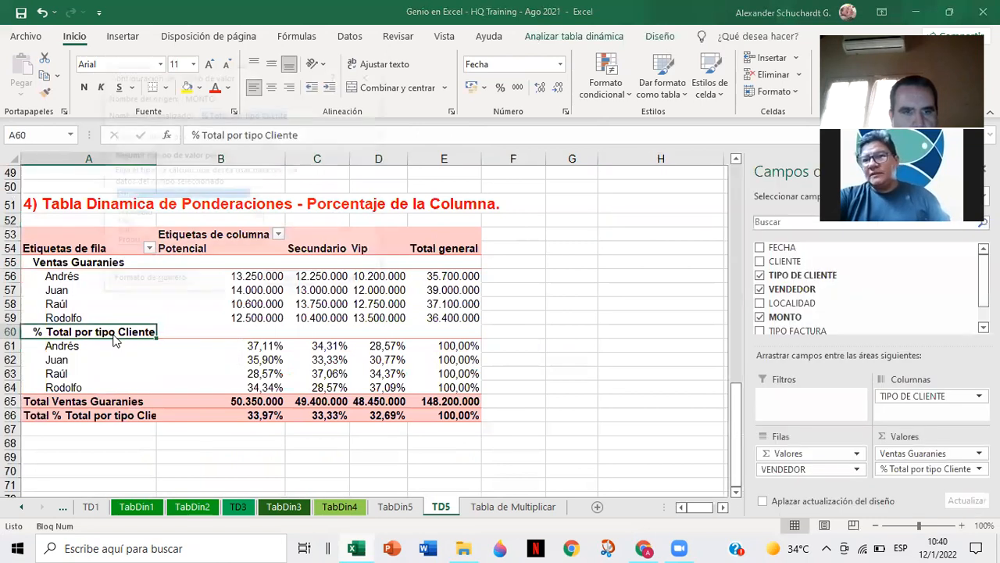
pyautogui.click(237, 136)
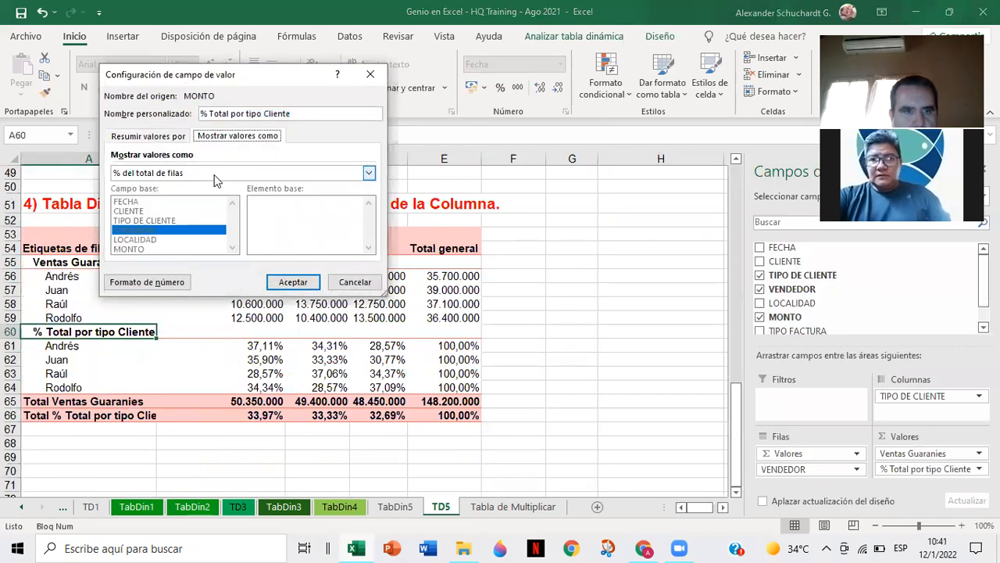
pyautogui.click(216, 174)
pyautogui.click(226, 206)
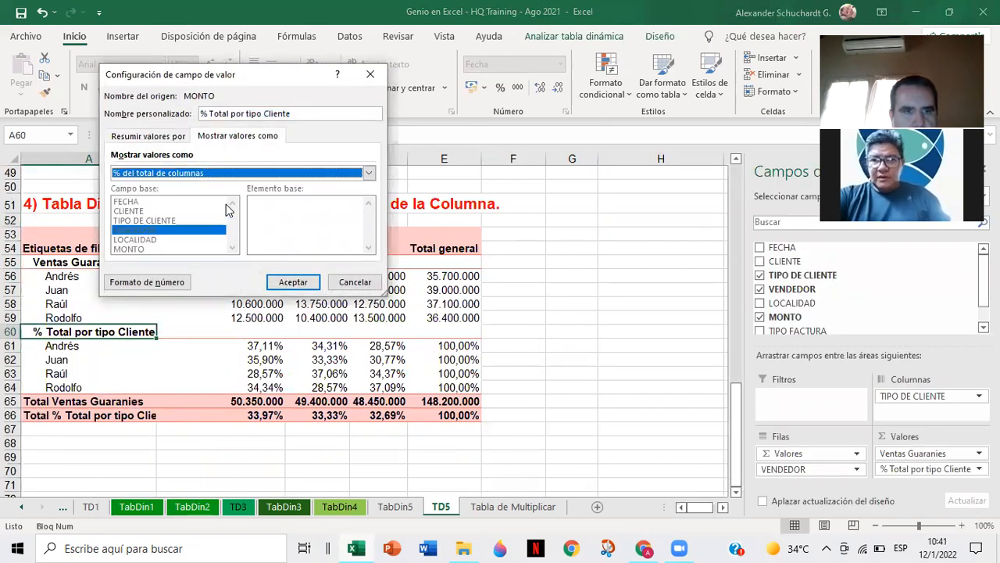
pyautogui.click(288, 282)
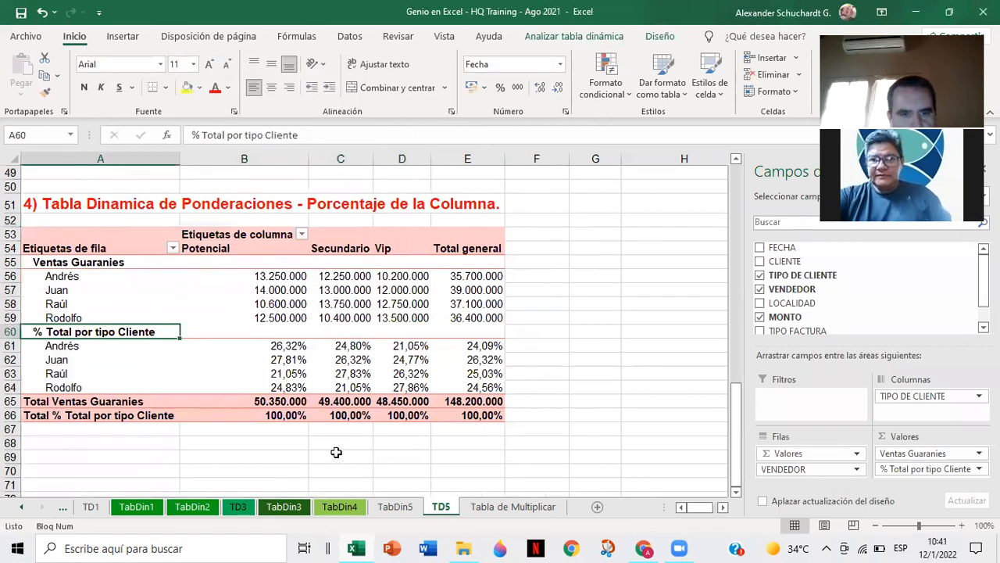
# Step: Select each column of percentages in the fourth pivot table, rows 61 to 64, to check how each column adds up
pyautogui.click(336, 453)
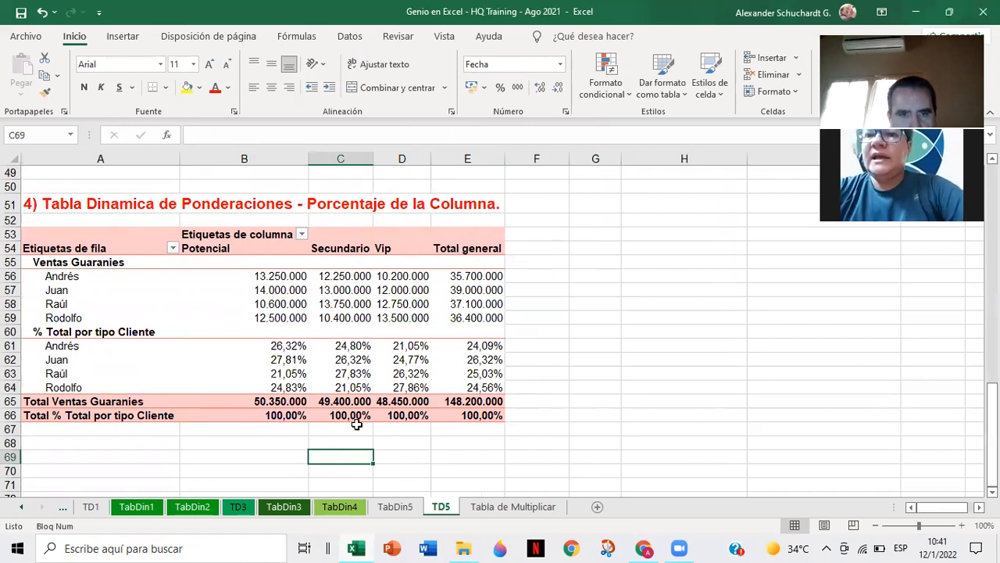
pyautogui.moveTo(285, 345); pyautogui.dragTo(279, 387)
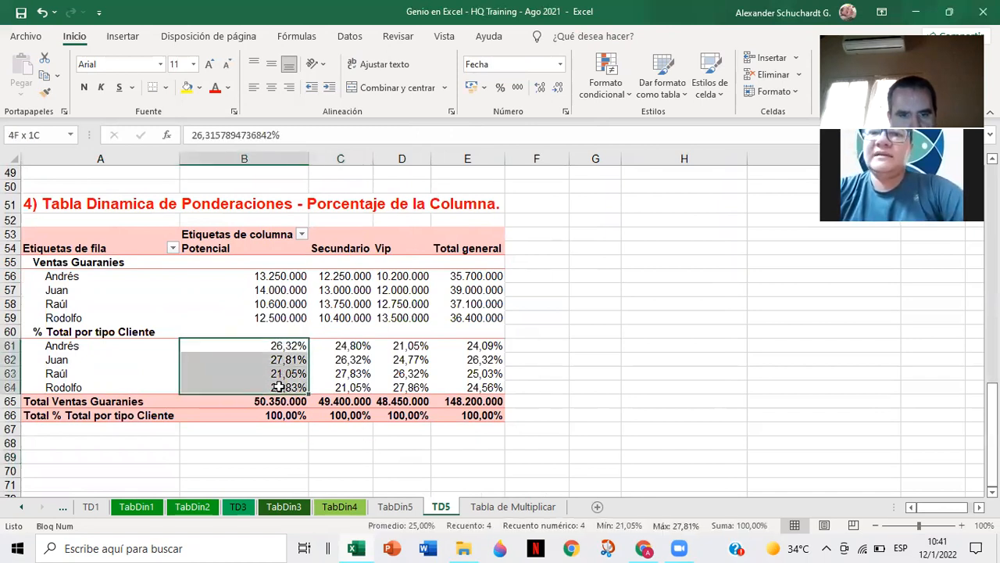
pyautogui.moveTo(350, 345); pyautogui.dragTo(350, 384)
pyautogui.click(350, 386)
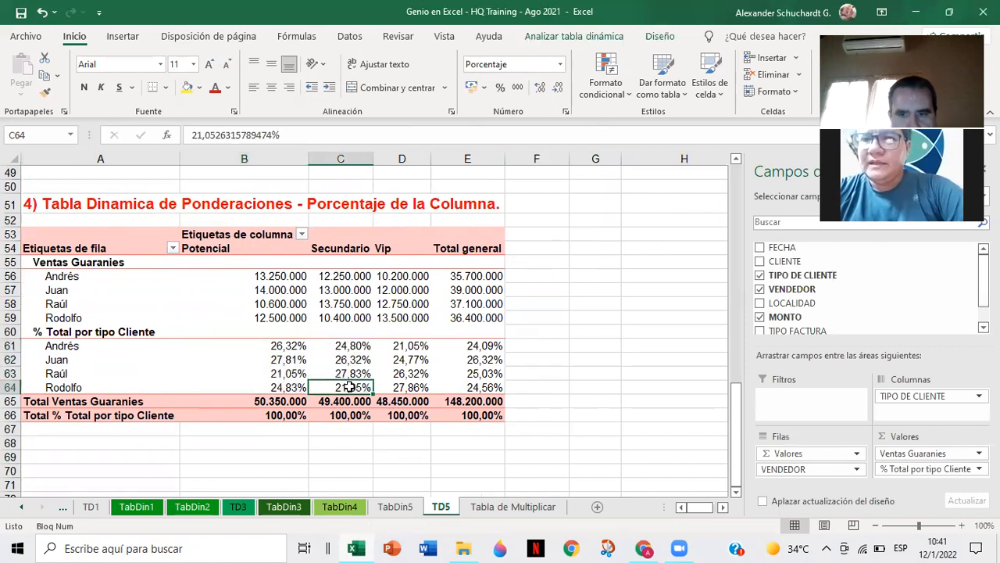
pyautogui.moveTo(357, 346); pyautogui.dragTo(357, 388)
pyautogui.moveTo(401, 346); pyautogui.dragTo(400, 387)
pyautogui.moveTo(472, 346); pyautogui.dragTo(478, 382)
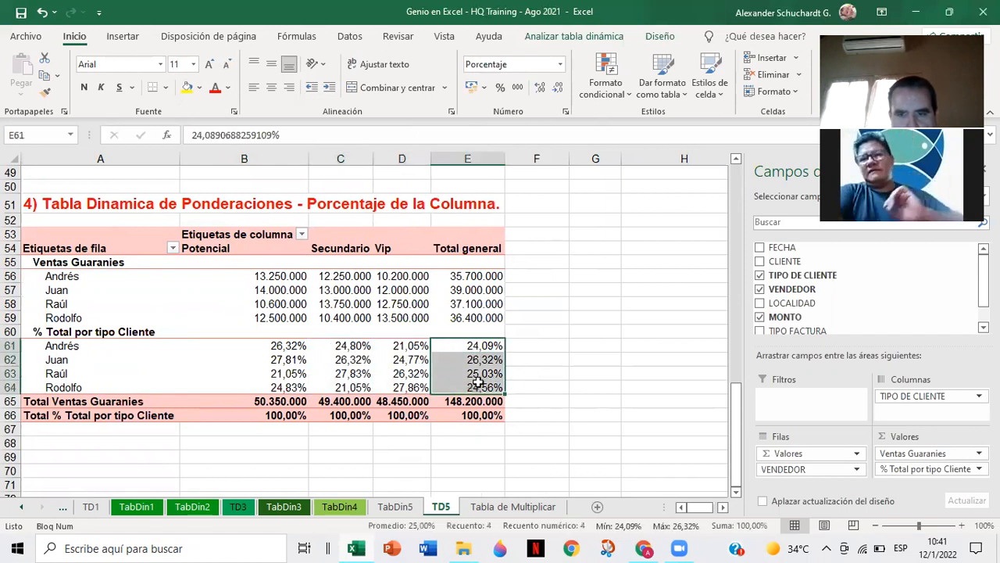
pyautogui.click(572, 374)
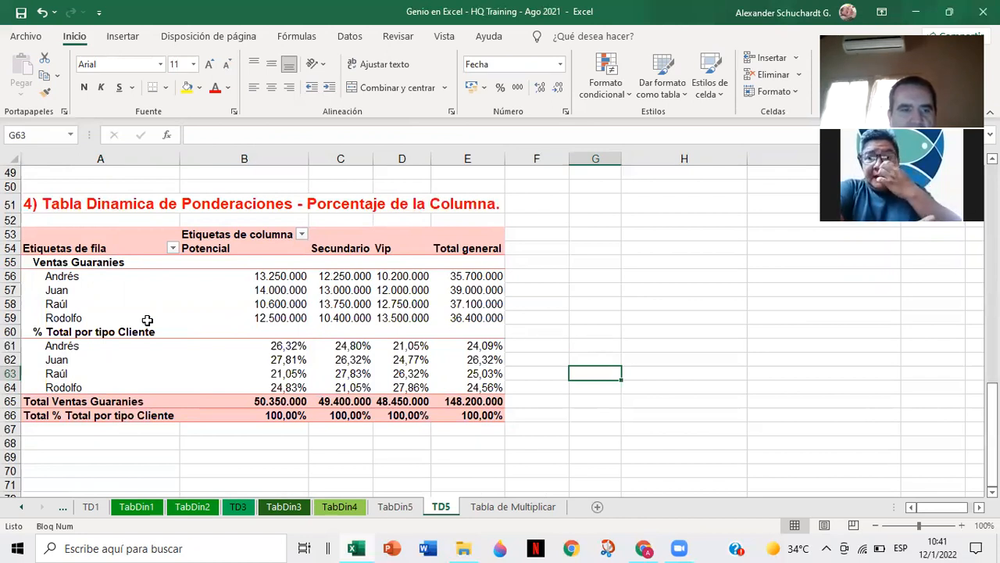
# Step: Rename the fourth pivot table's percentage field in A60 to "% Total por tipo Vendedor" and save the workbook
pyautogui.click(125, 332)
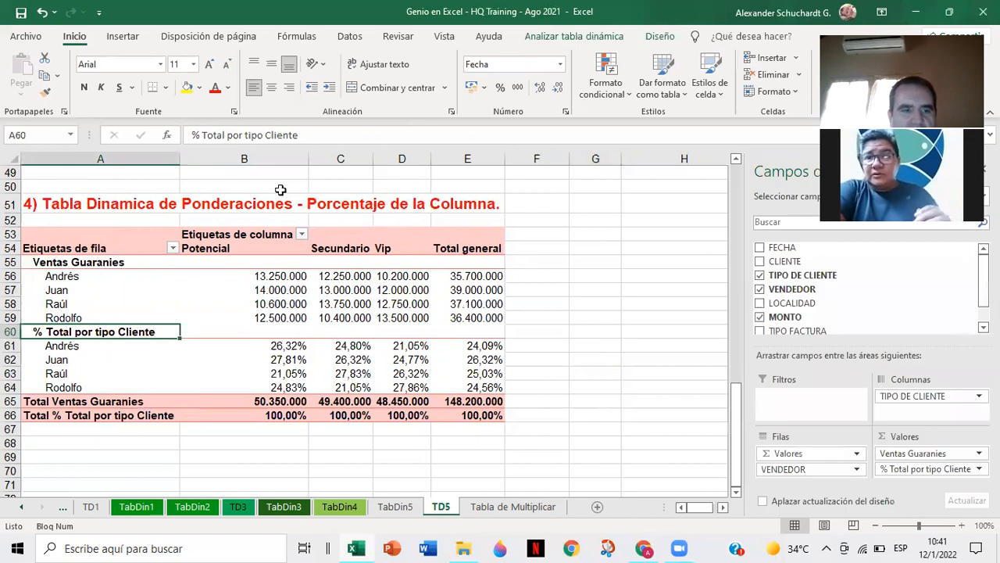
pyautogui.click(303, 135)
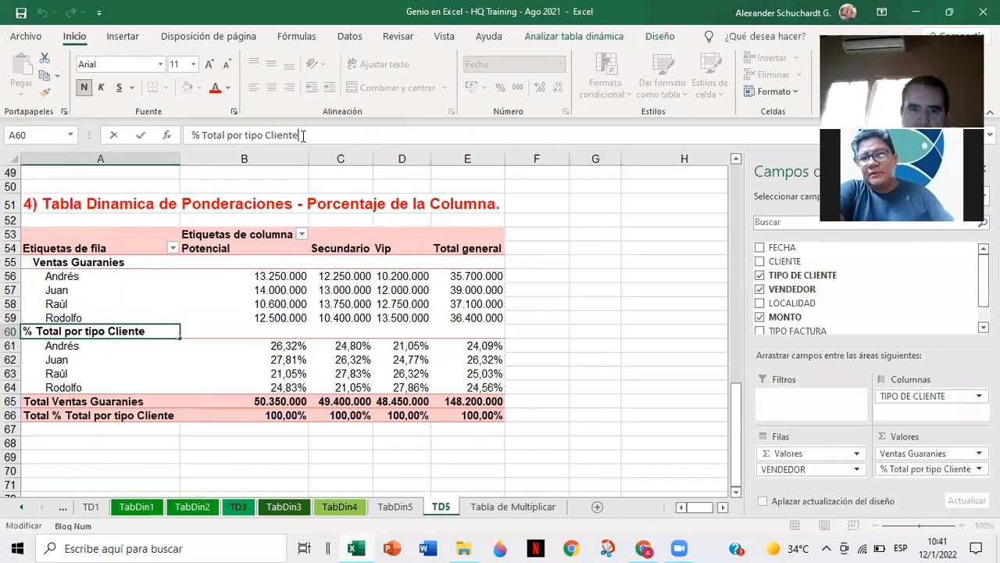
pyautogui.press('BackSpace')
pyautogui.press('BackSpace')
pyautogui.press('BackSpace')
pyautogui.press('BackSpace')
pyautogui.press('BackSpace')
pyautogui.press('BackSpace')
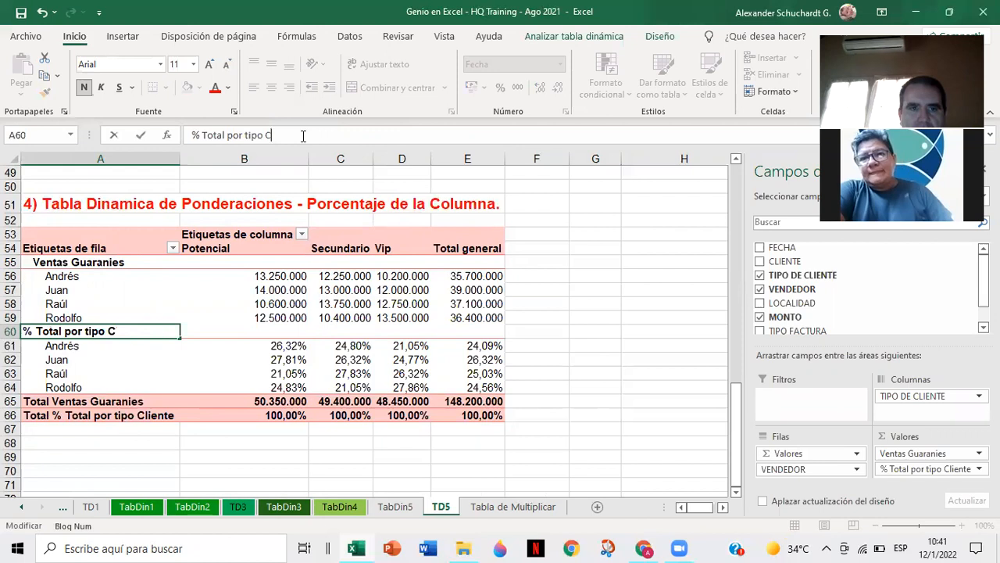
pyautogui.press('BackSpace')
pyautogui.write('Vendedor')
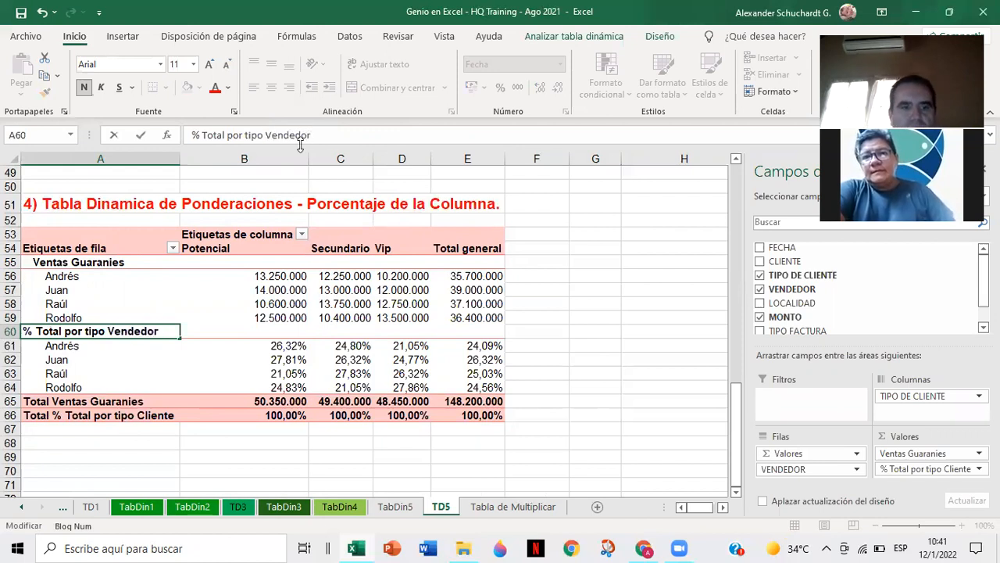
pyautogui.click(554, 344)
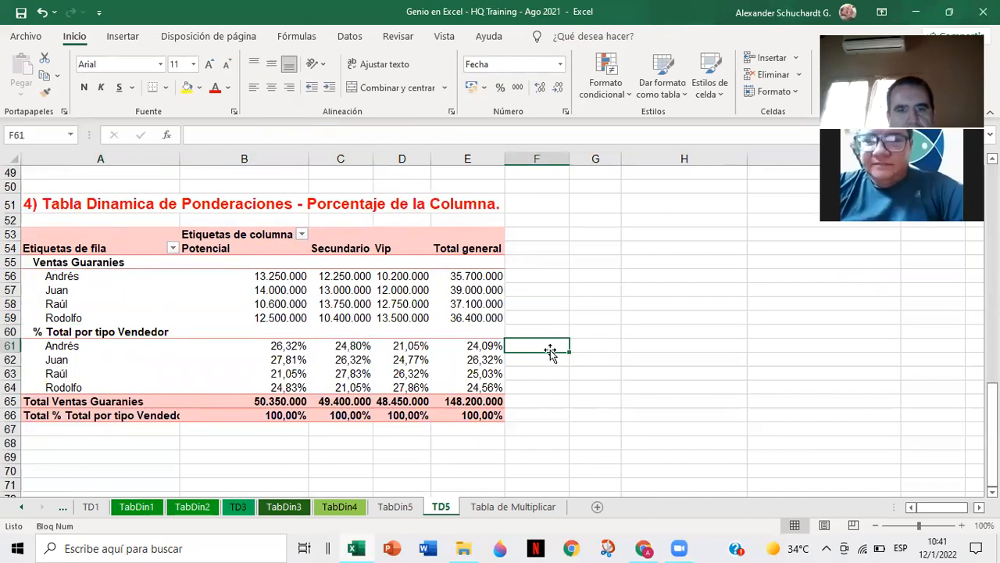
pyautogui.click(21, 12)
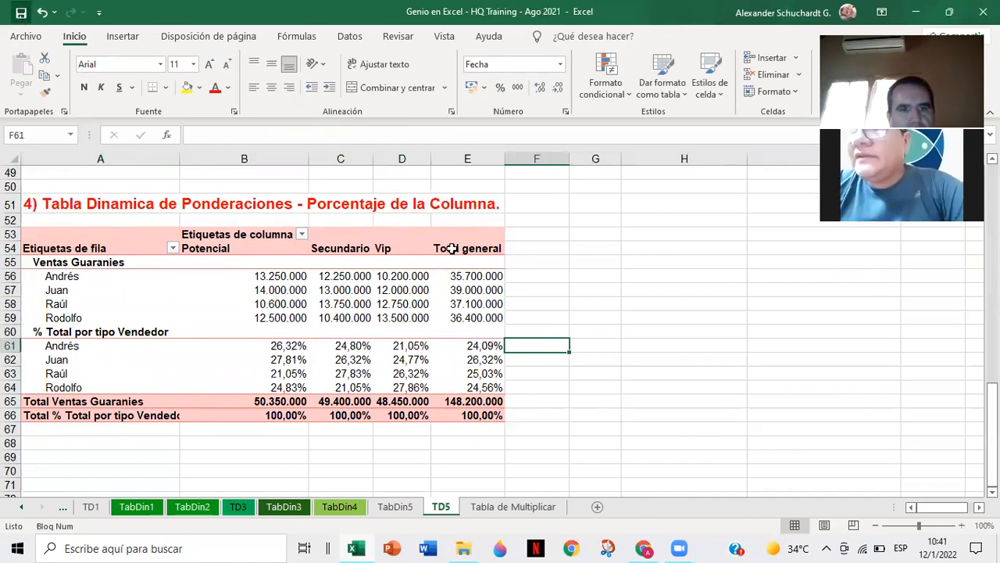
# Step: Copy the fourth pivot table together with its title, A51:E66, and paste the copy at cell A70
pyautogui.scroll(1, 599, 248)
pyautogui.scroll(8, 599, 249)
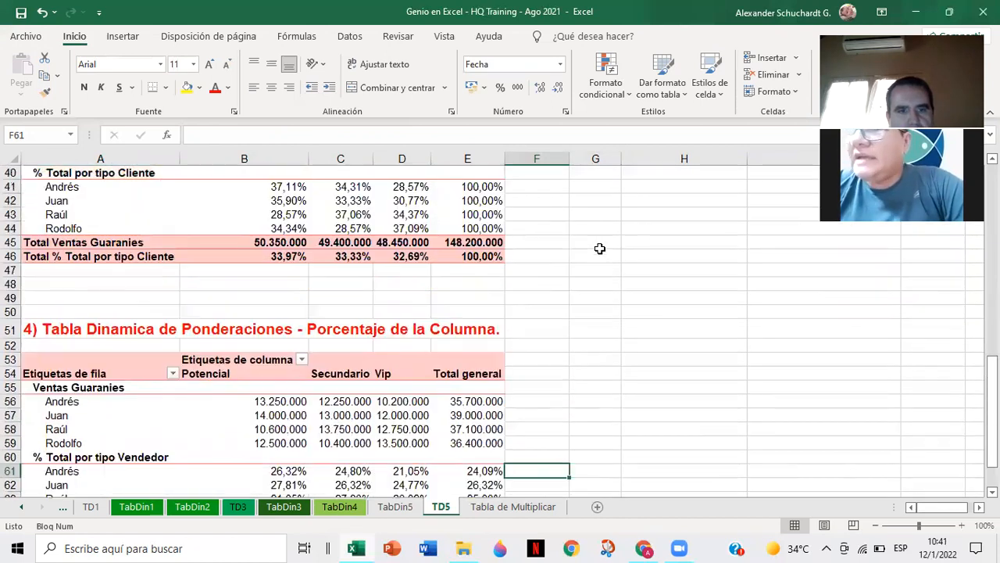
pyautogui.scroll(3, 600, 251)
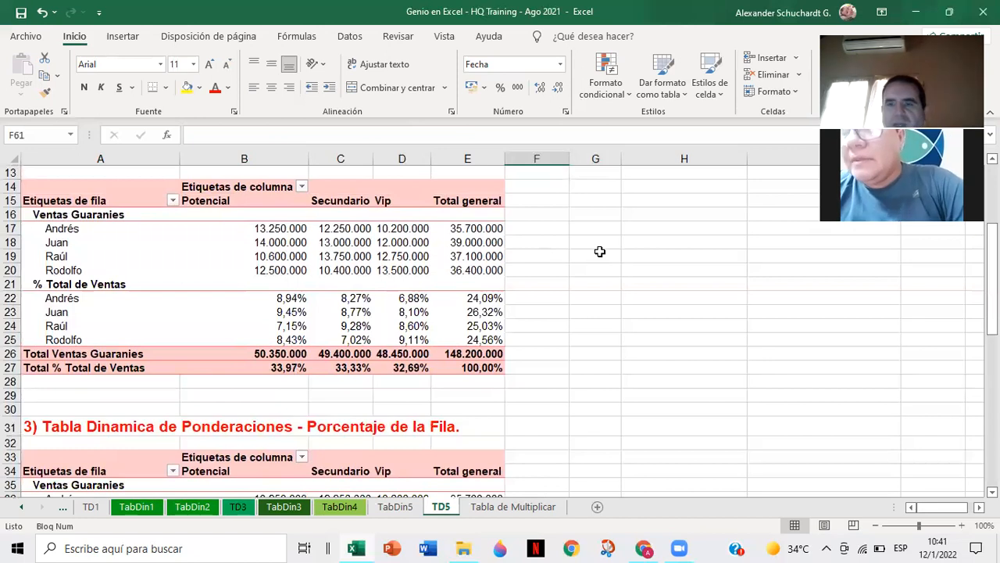
pyautogui.scroll(-8, 599, 250)
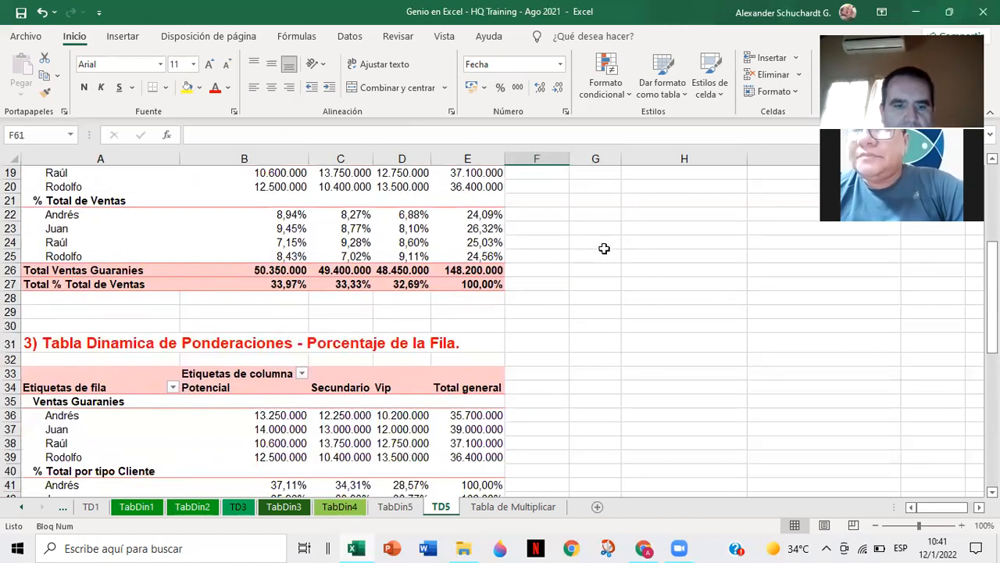
pyautogui.scroll(-2, 614, 248)
pyautogui.scroll(-2, 614, 248)
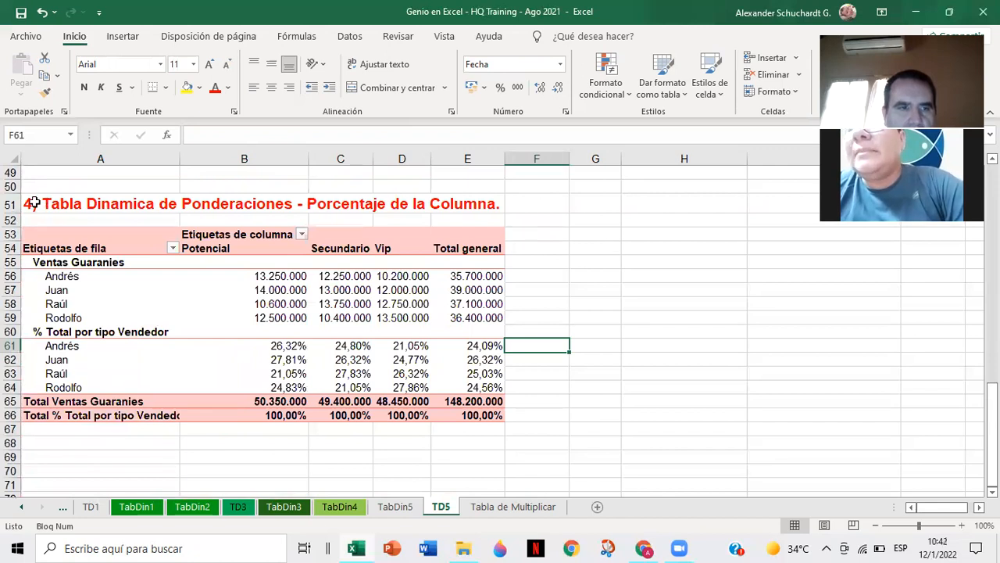
pyautogui.moveTo(39, 202); pyautogui.dragTo(467, 430)
pyautogui.click(596, 344)
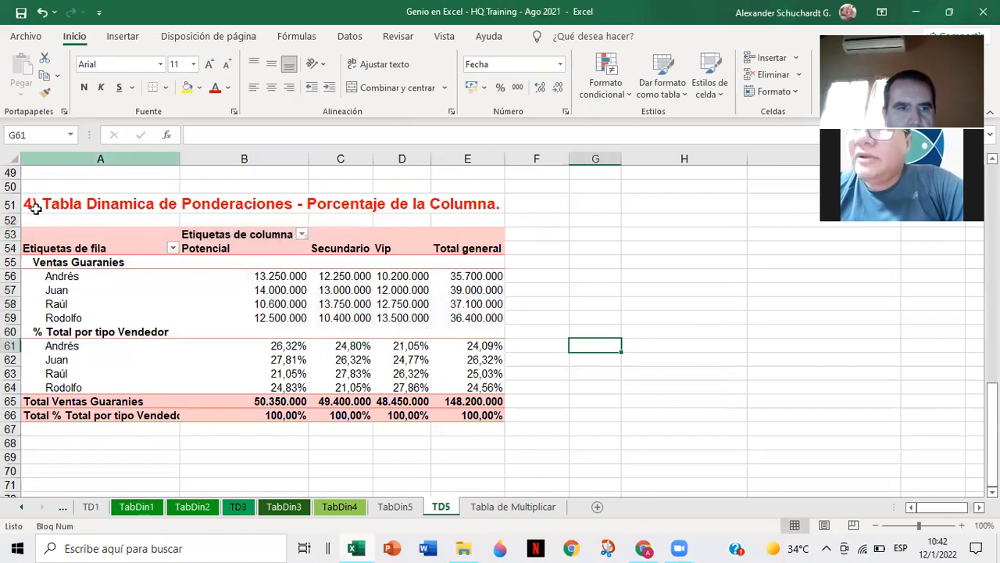
pyautogui.moveTo(55, 204); pyautogui.dragTo(356, 208)
pyautogui.moveTo(399, 220); pyautogui.dragTo(440, 306)
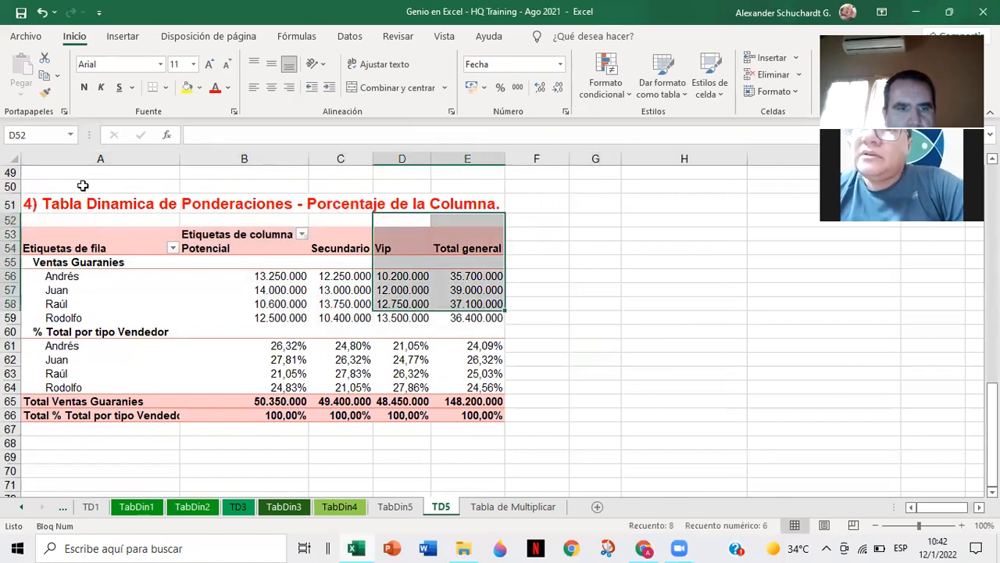
pyautogui.moveTo(35, 202); pyautogui.dragTo(466, 412)
pyautogui.hotkey('ctrl', 'c')
pyautogui.scroll(-2, 475, 352)
pyautogui.click(79, 383)
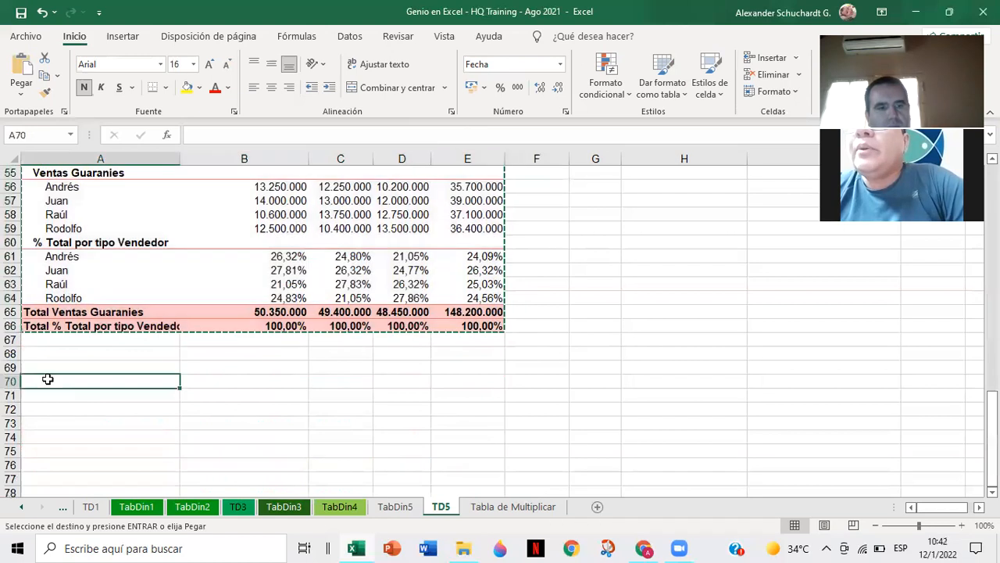
pyautogui.hotkey('ctrl', 'v')
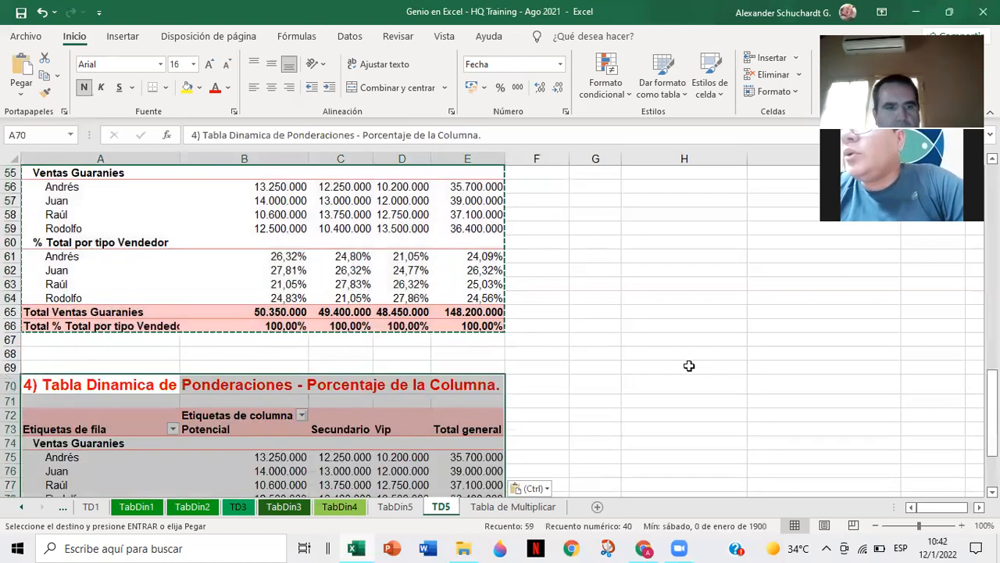
pyautogui.click(625, 381)
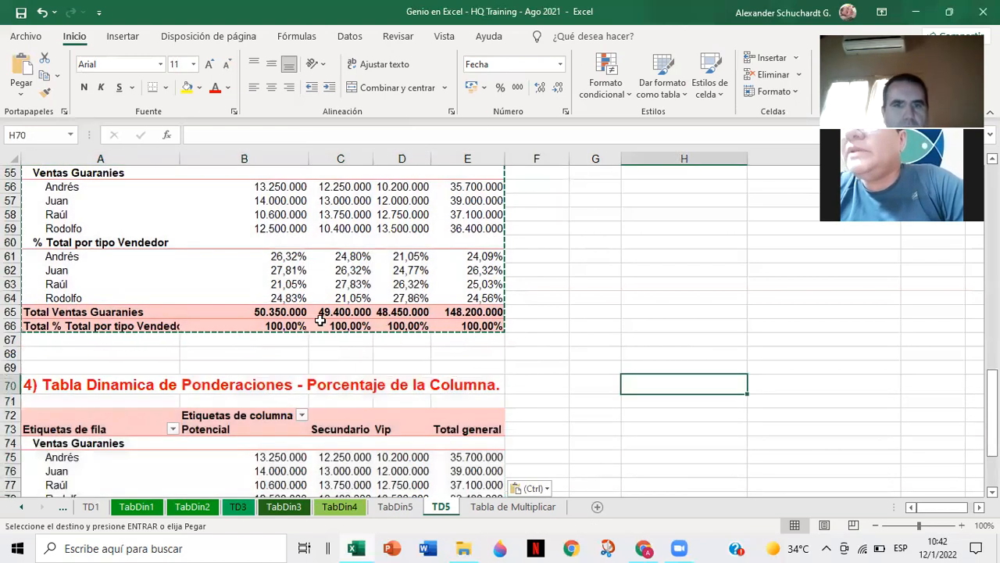
# Step: Change the title in A70 to "5) Tabla Dinamica de Ponderaciones - Diferencia de, % de la diferencia de ( Ponderacion de un Lider)."
pyautogui.click(26, 383)
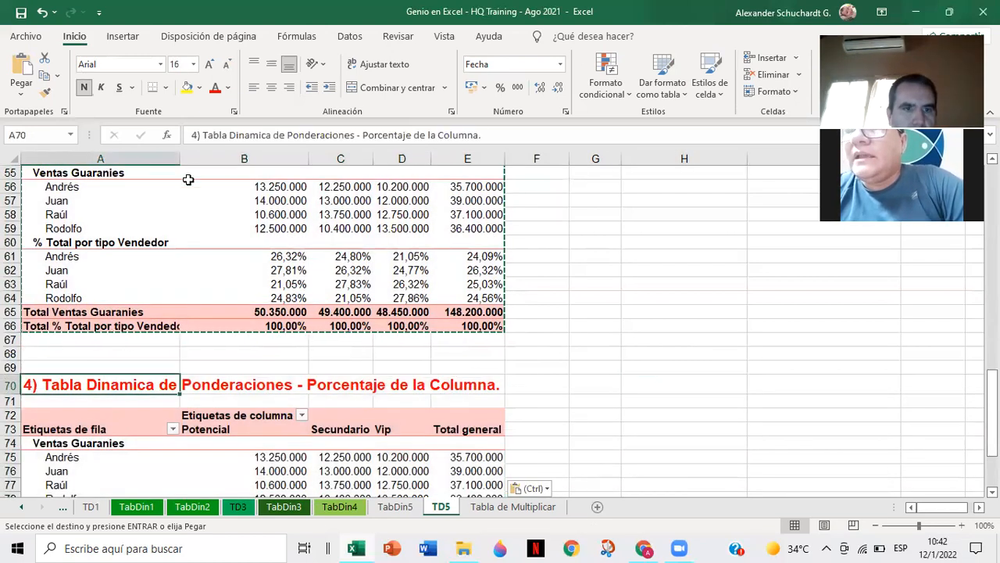
pyautogui.click(196, 136)
pyautogui.press('BackSpace')
pyautogui.write('5')
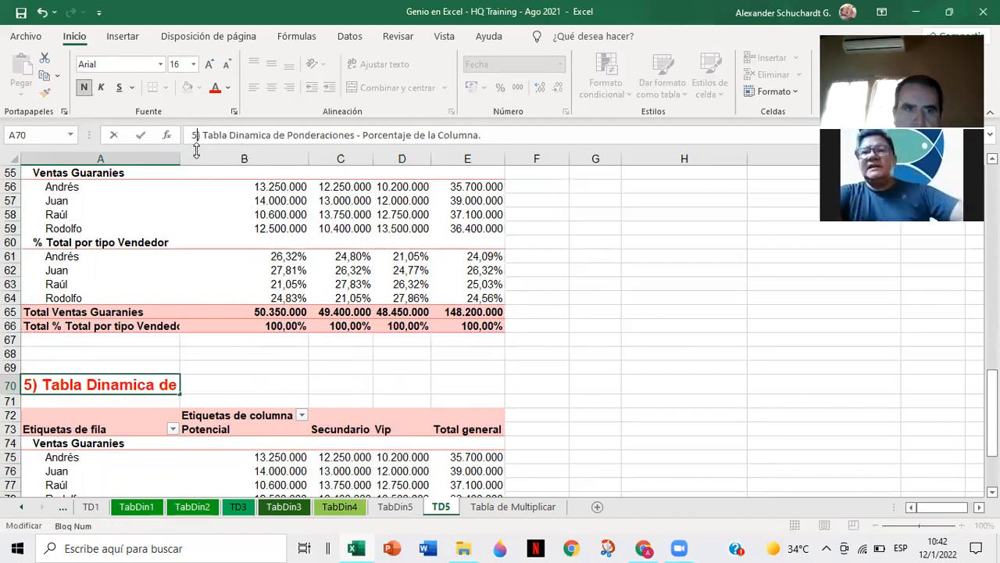
pyautogui.click(480, 134)
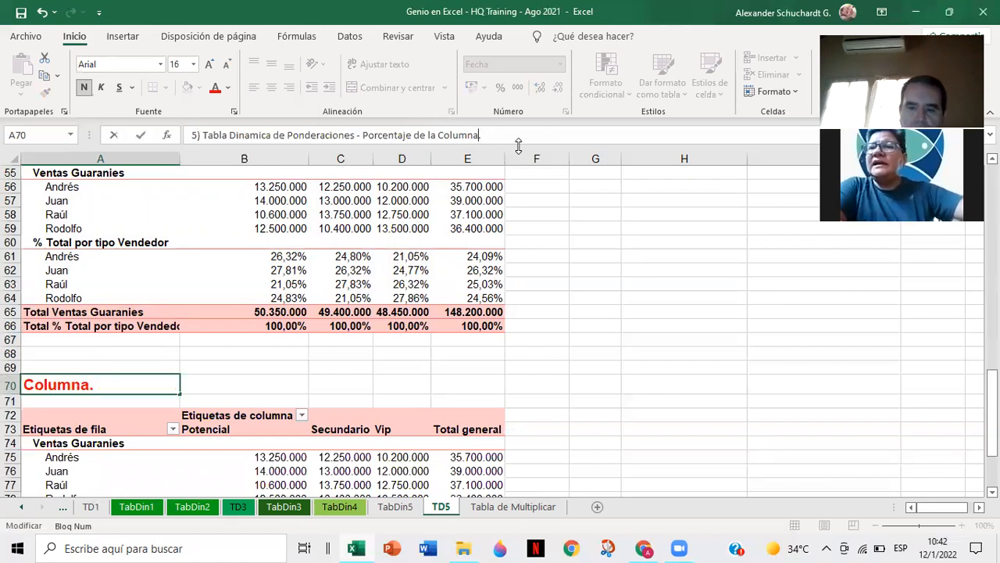
pyautogui.press('BackSpace')
pyautogui.press('BackSpace')
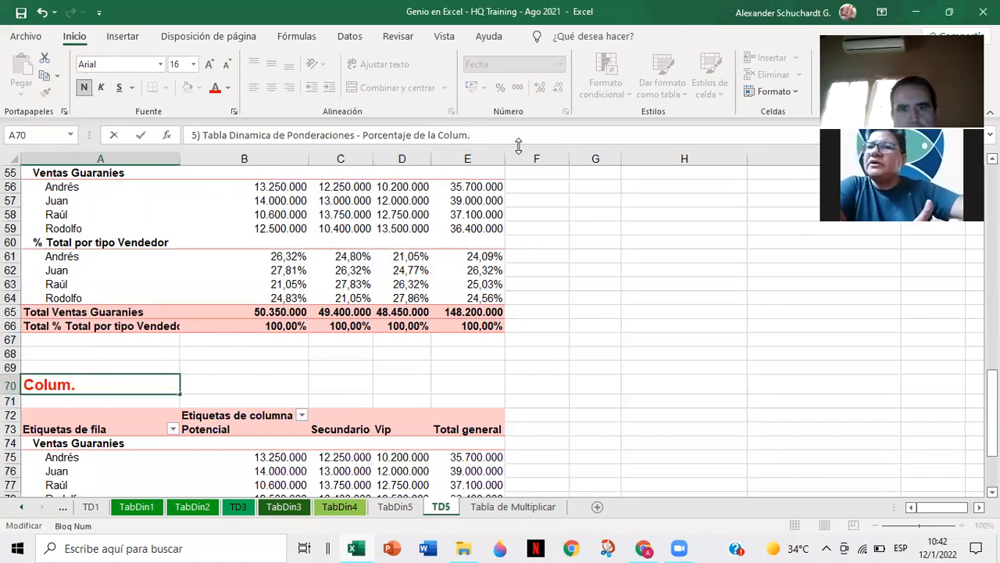
pyautogui.press('BackSpace')
pyautogui.press('BackSpace')
pyautogui.press('BackSpace')
pyautogui.press('BackSpace')
pyautogui.press('BackSpace')
pyautogui.press('BackSpace')
pyautogui.press('BackSpace')
pyautogui.press('BackSpace')
pyautogui.press('BackSpace')
pyautogui.press('BackSpace')
pyautogui.press('BackSpace')
pyautogui.press('BackSpace')
pyautogui.press('BackSpace')
pyautogui.press('BackSpace')
pyautogui.press('BackSpace')
pyautogui.press('BackSpace')
pyautogui.press('BackSpace')
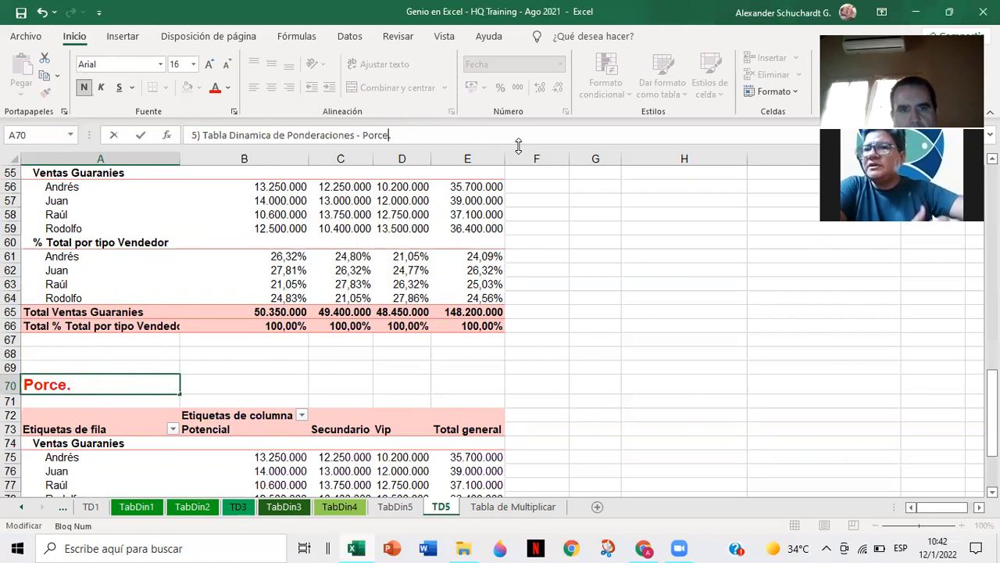
pyautogui.press('BackSpace')
pyautogui.press('BackSpace')
pyautogui.press('BackSpace')
pyautogui.press('BackSpace')
pyautogui.press('BackSpace')
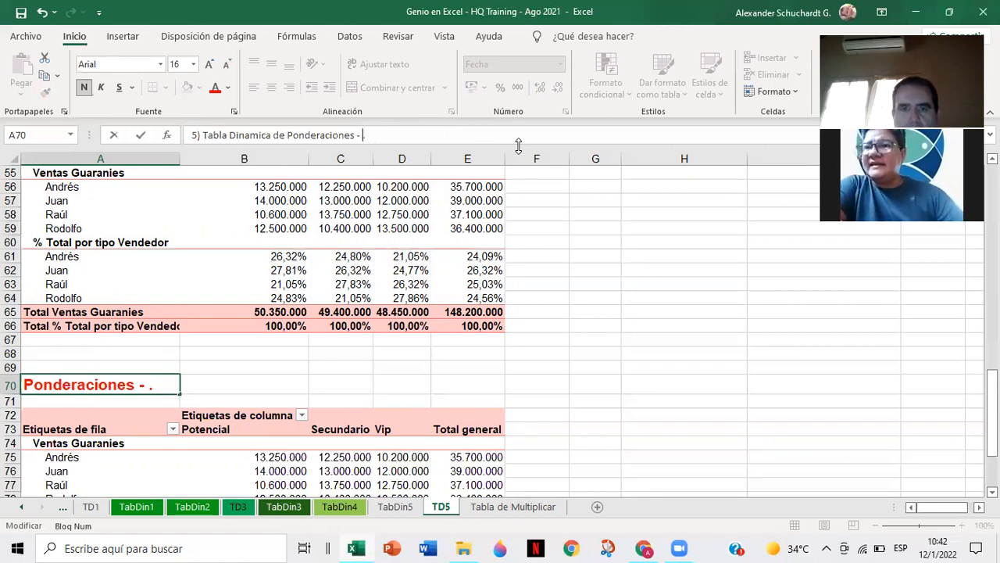
pyautogui.write('Diferenc')
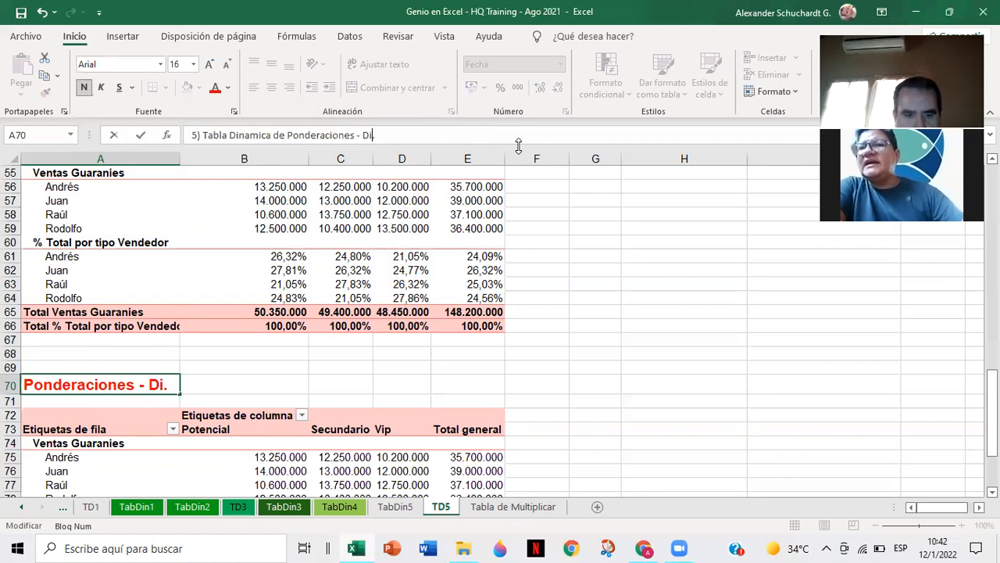
pyautogui.write('ia de')
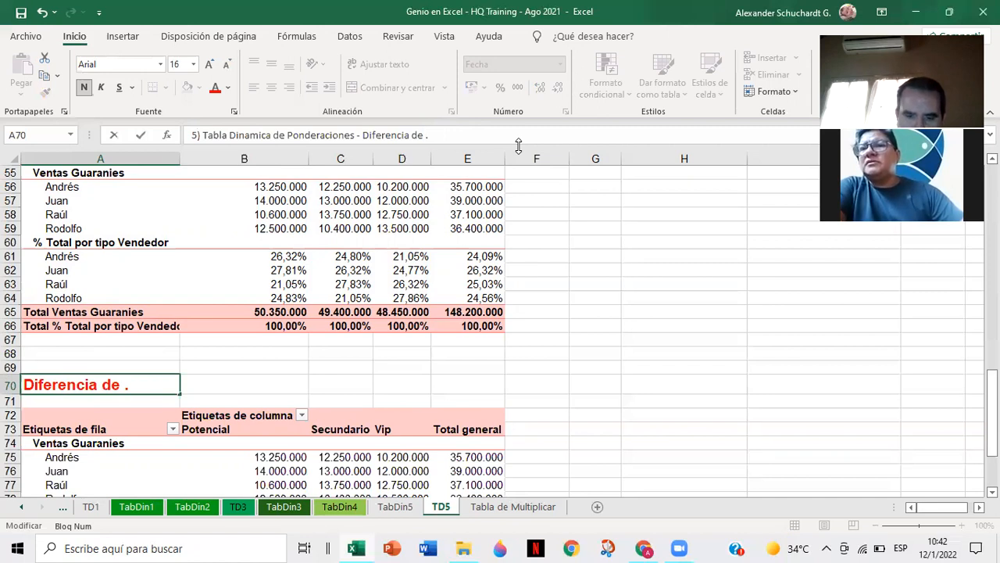
pyautogui.press('BackSpace')
pyautogui.press('BackSpace')
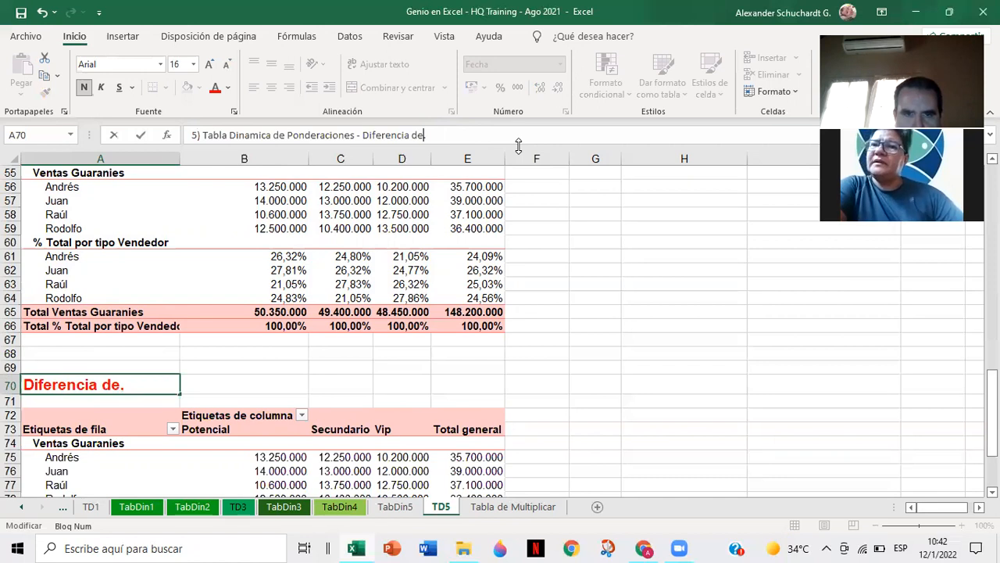
pyautogui.press('BackSpace')
pyautogui.write(', %')
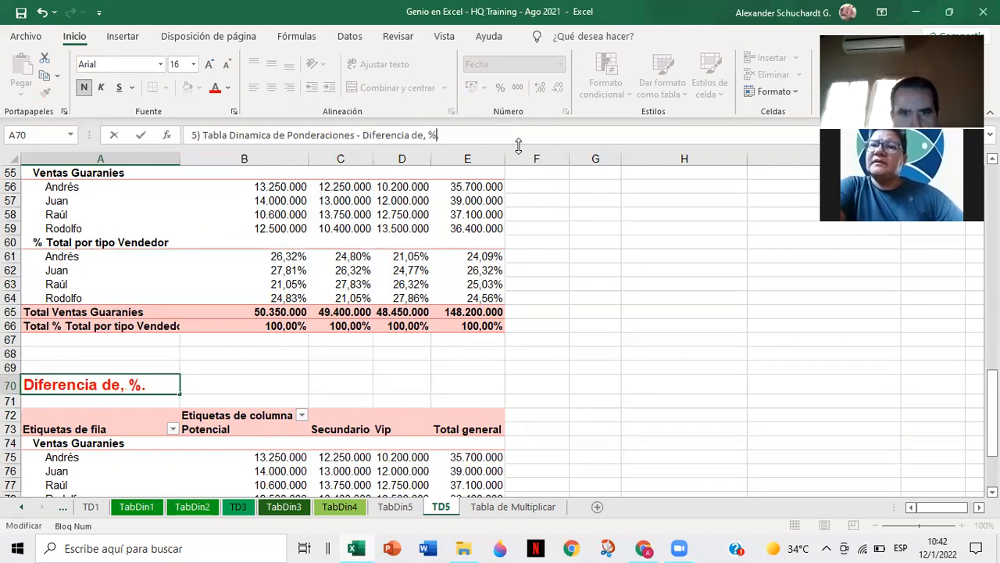
pyautogui.write(' de la diferencia de (')
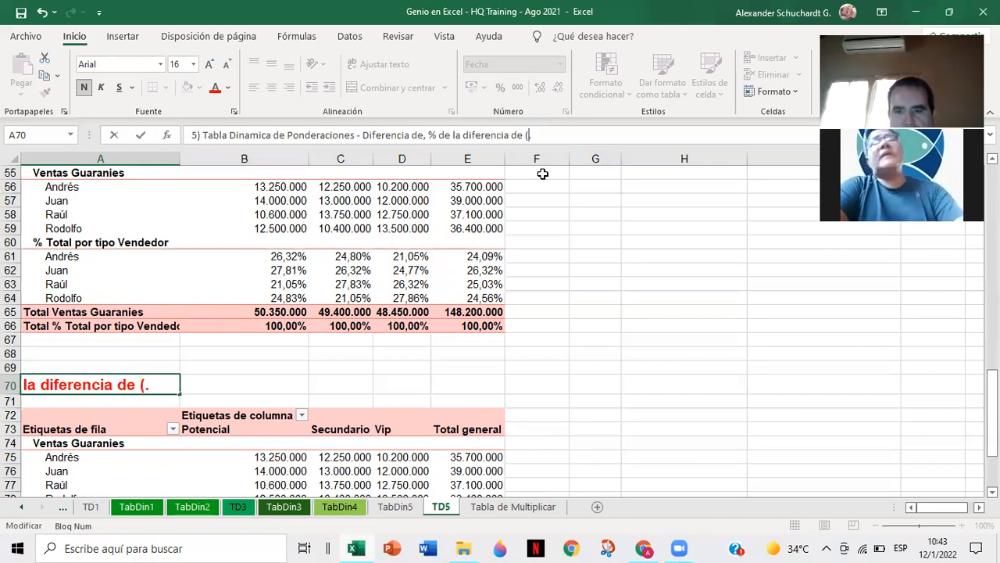
pyautogui.write('Ponderac')
pyautogui.write('ion de un')
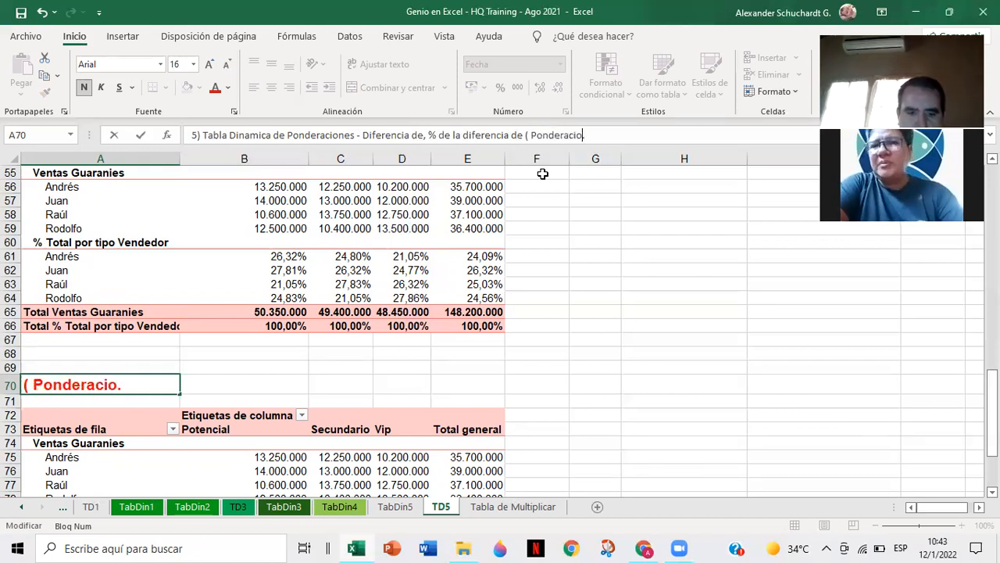
pyautogui.write(' Lider')
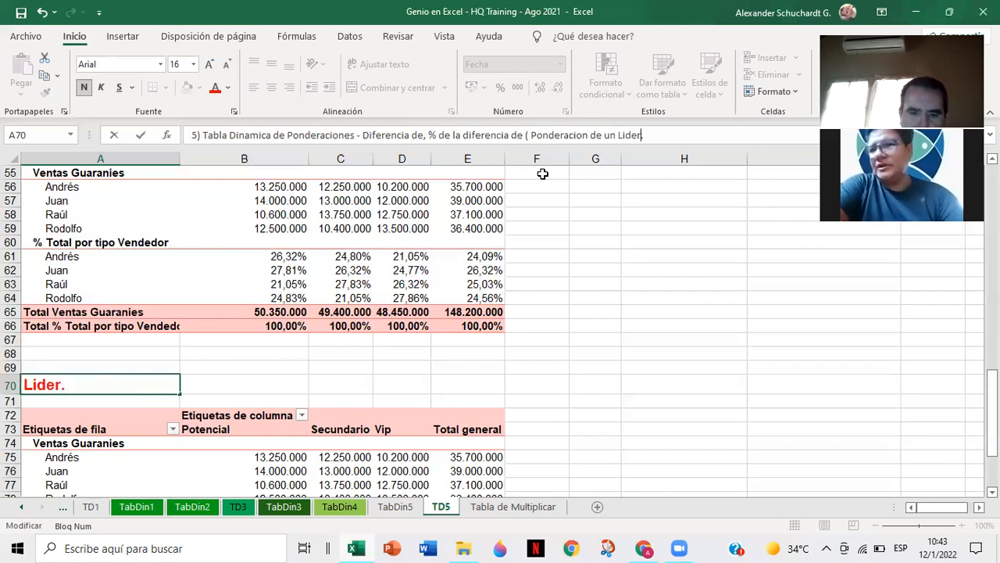
pyautogui.write(')')
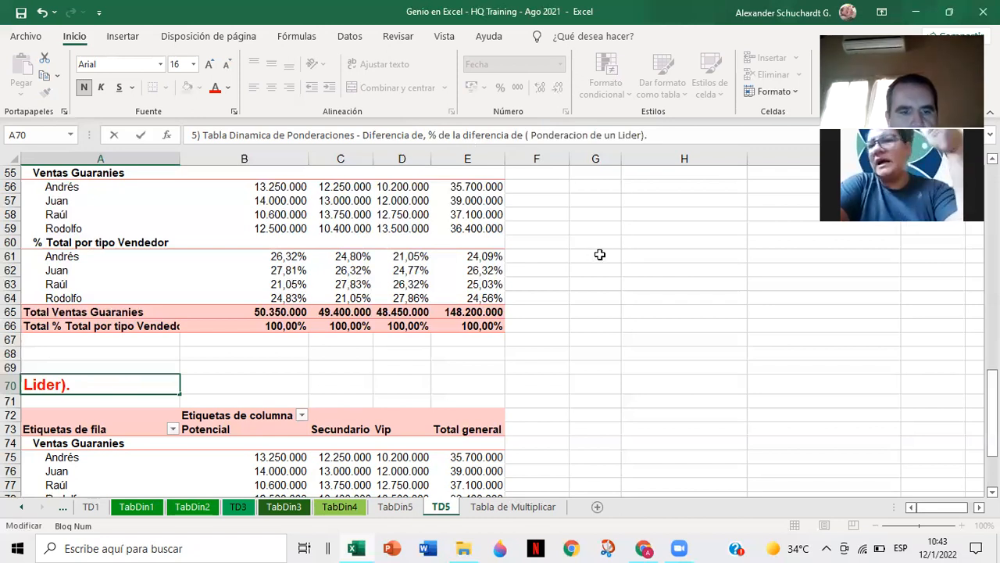
pyautogui.click(472, 467)
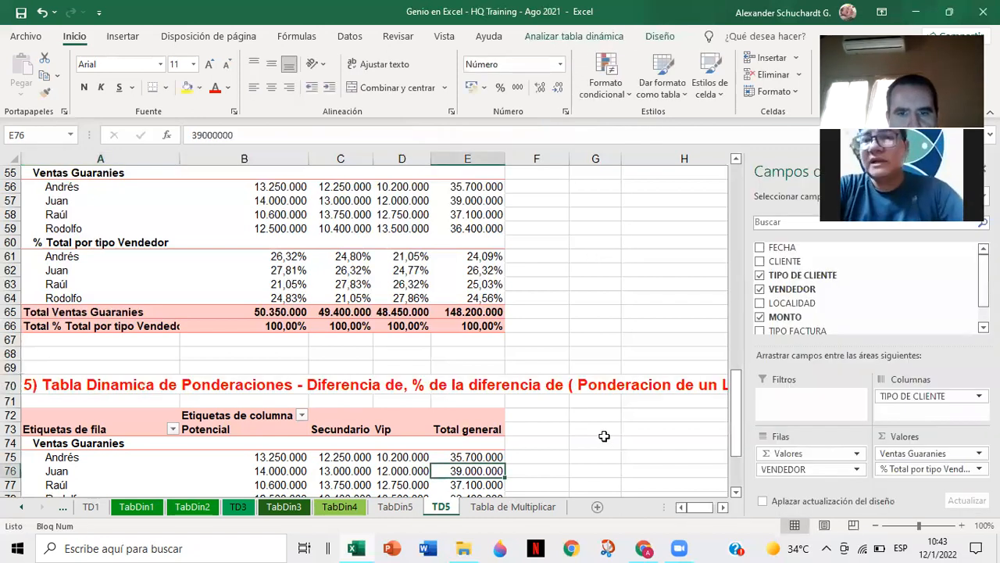
pyautogui.scroll(-3, 598, 409)
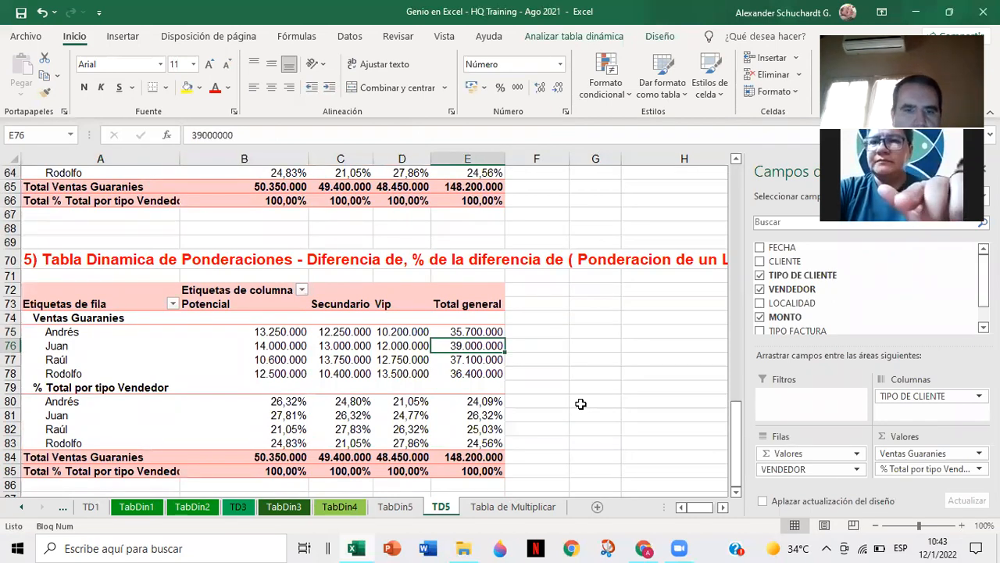
pyautogui.click(81, 391)
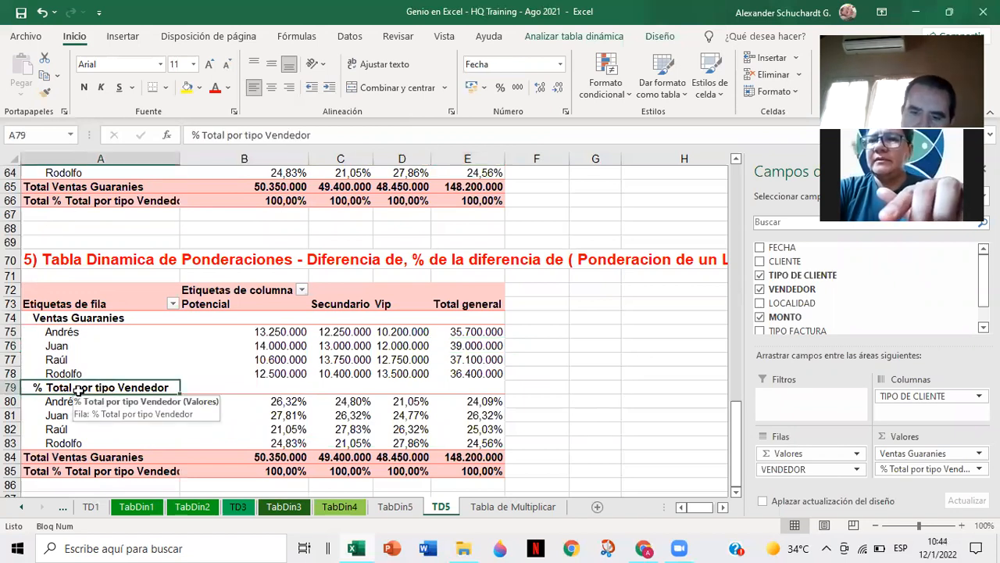
pyautogui.press('BackSpace')
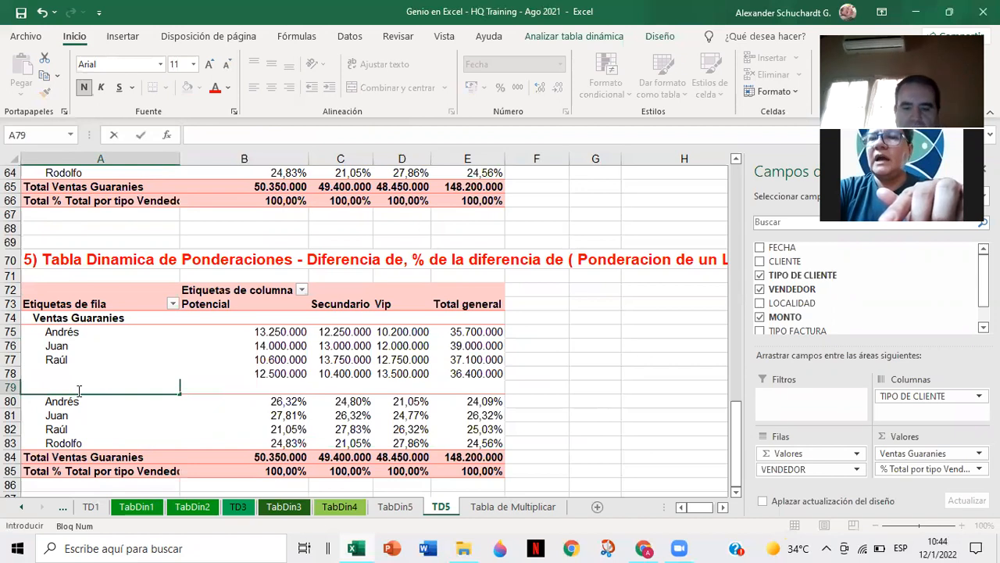
pyautogui.press('Escape')
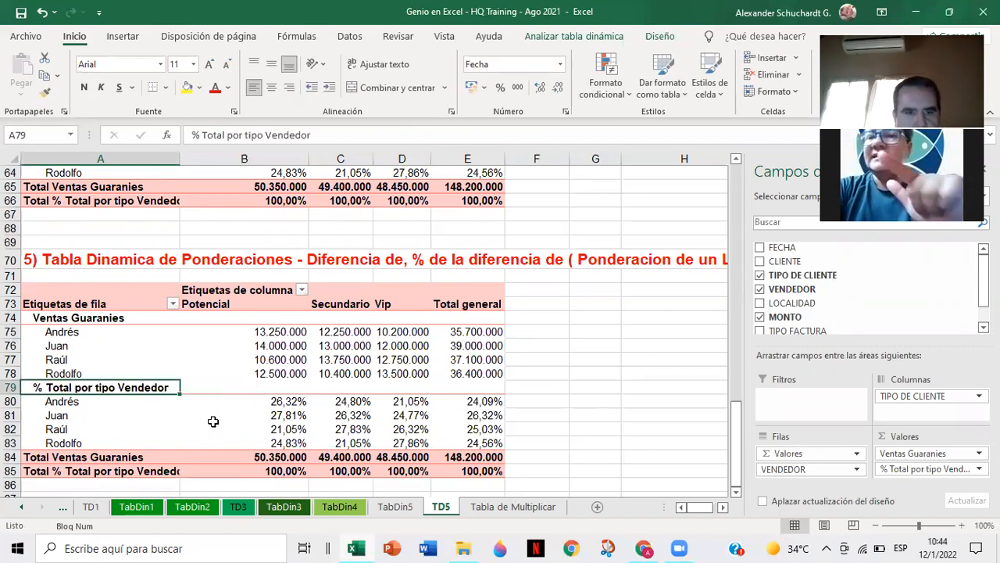
pyautogui.moveTo(212, 421)
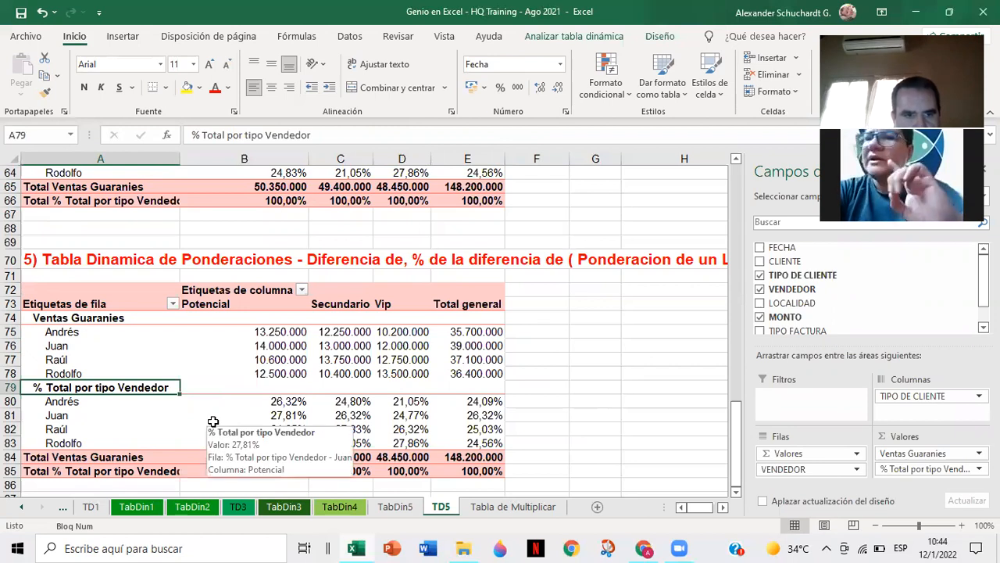
# Step: Remove TIPO DE CLIENTE from the fifth pivot table and move the Values field from rows to columns
pyautogui.click(759, 275)
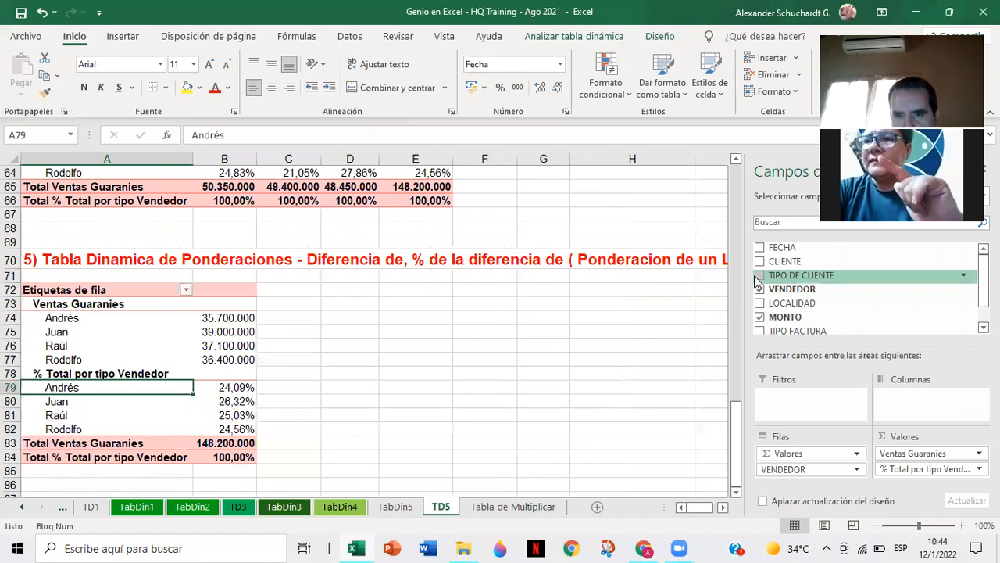
pyautogui.click(293, 401)
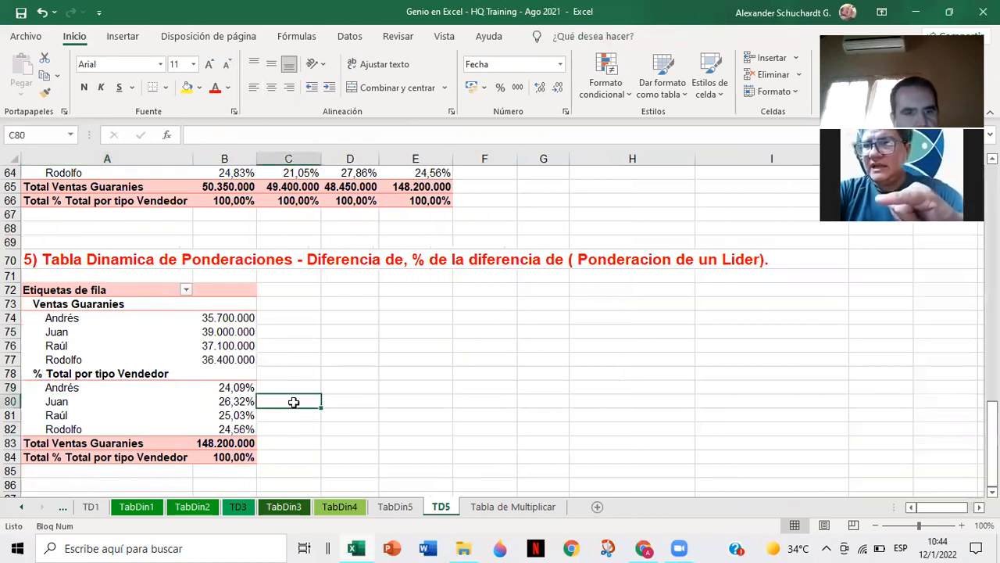
pyautogui.click(219, 346)
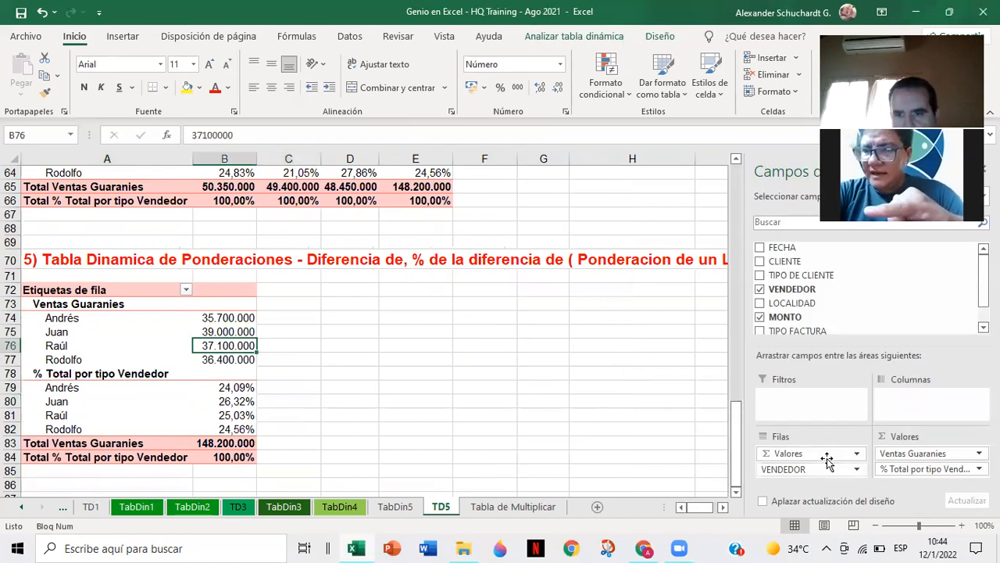
pyautogui.moveTo(800, 456); pyautogui.dragTo(899, 408)
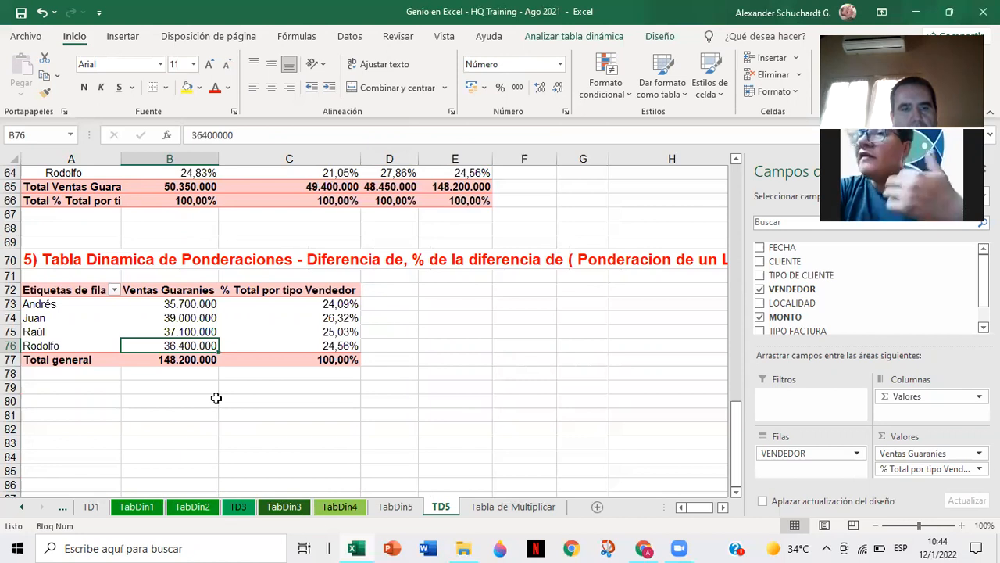
# Step: Set the "% Total por tipo Vendedor" field in C72 to show its values as "Sin cálculo"
pyautogui.doubleClick(270, 290)
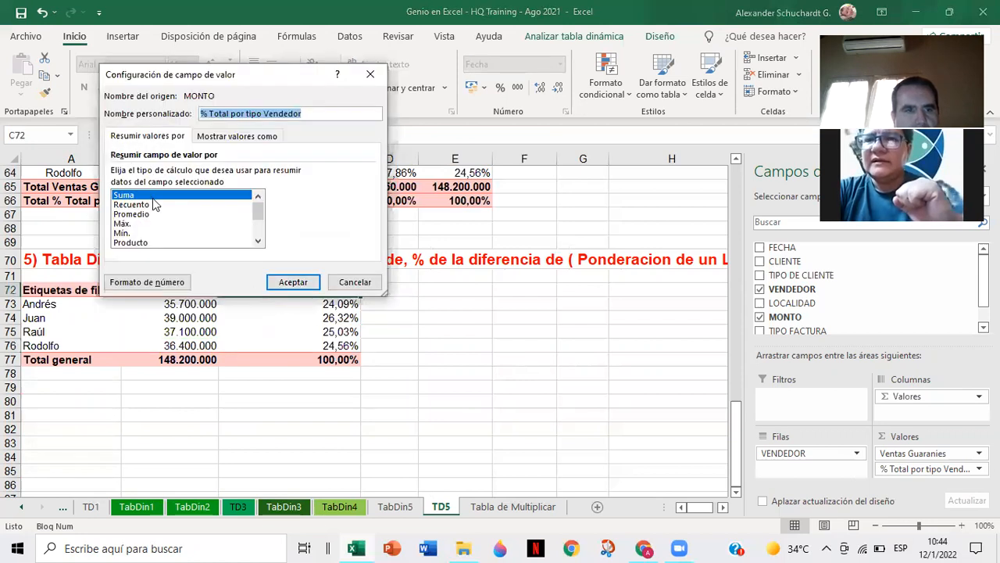
pyautogui.click(225, 140)
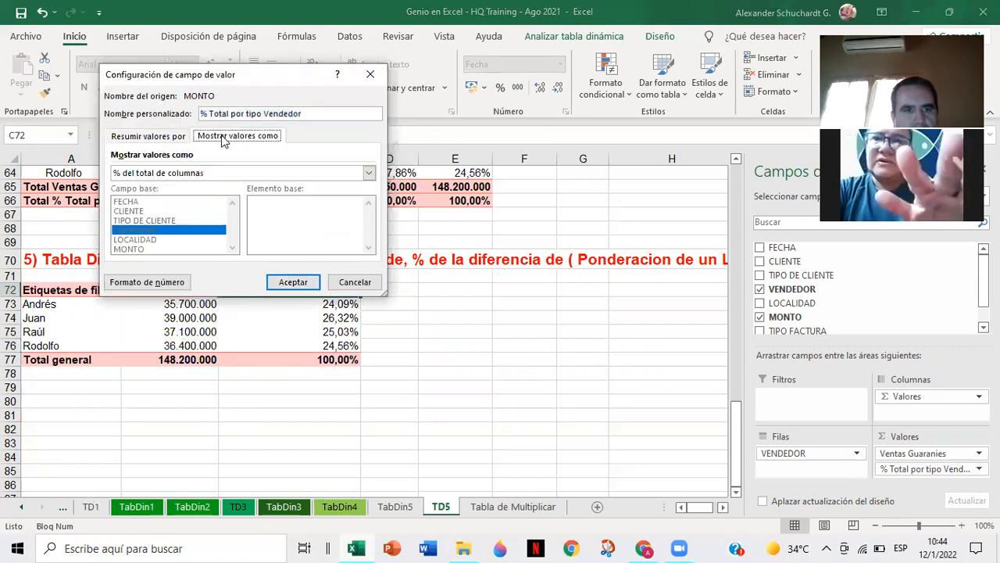
pyautogui.click(188, 172)
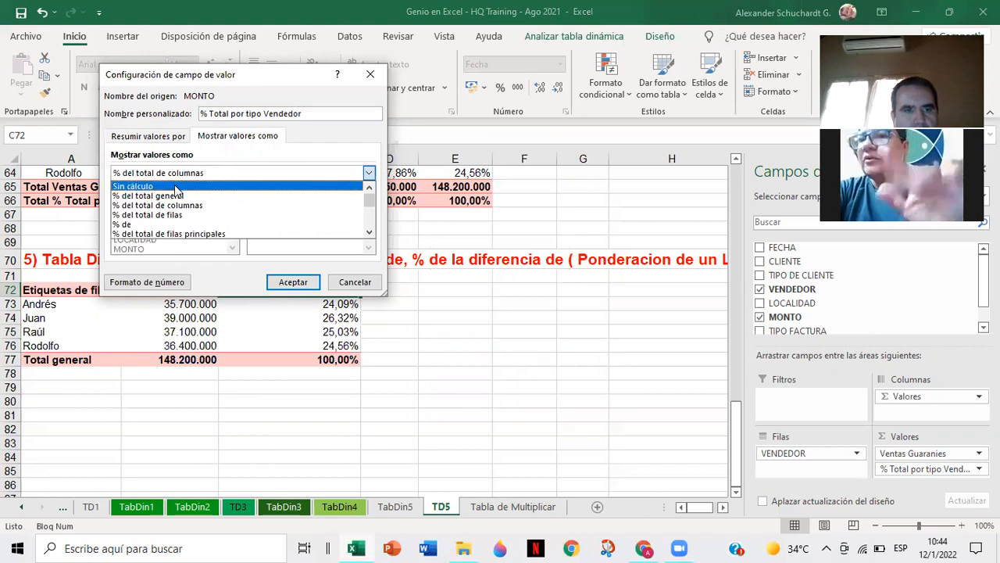
pyautogui.click(175, 188)
pyautogui.click(291, 282)
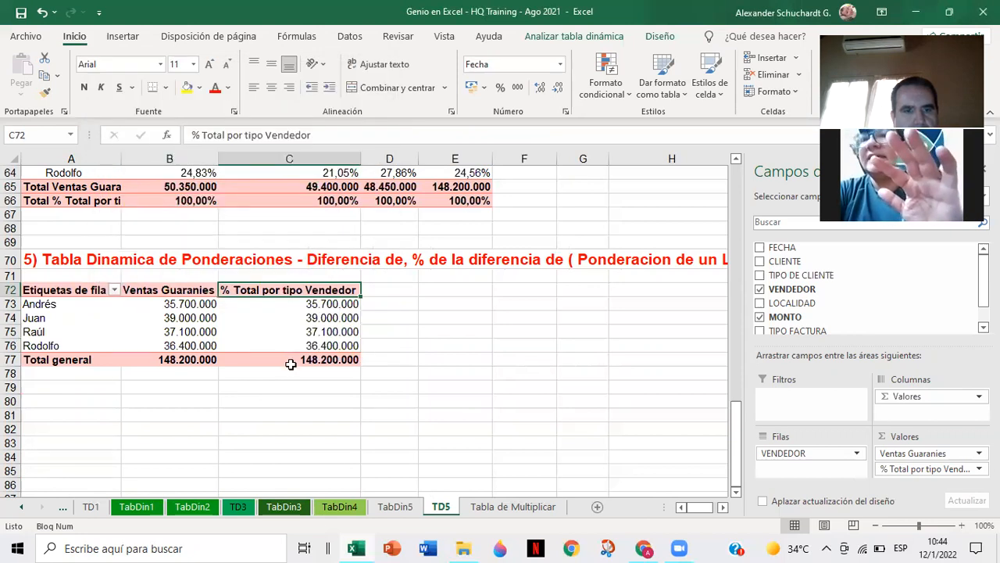
pyautogui.click(289, 388)
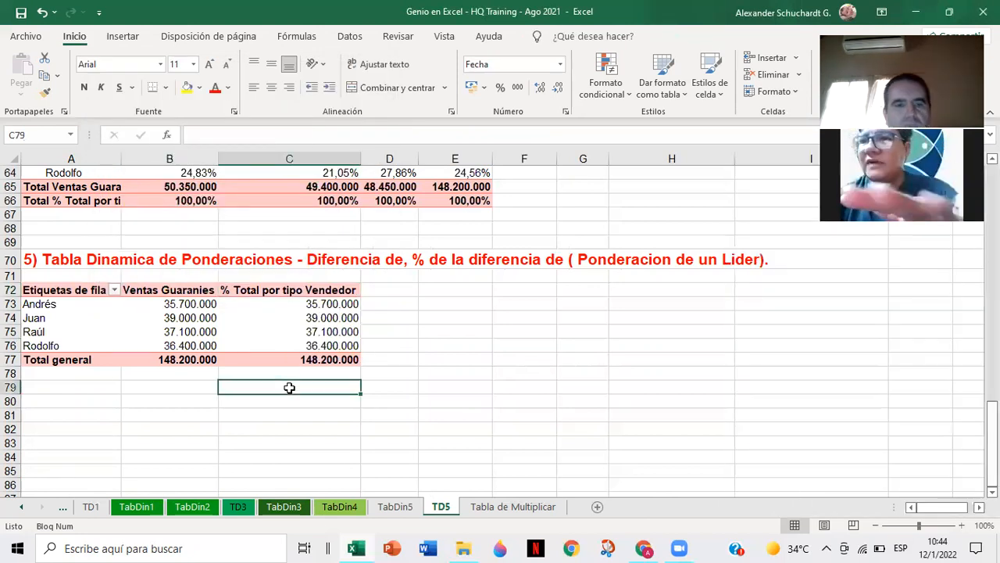
# Step: Choose "Diferencia de" as the way to show the values of the second value field in C72
pyautogui.click(286, 291)
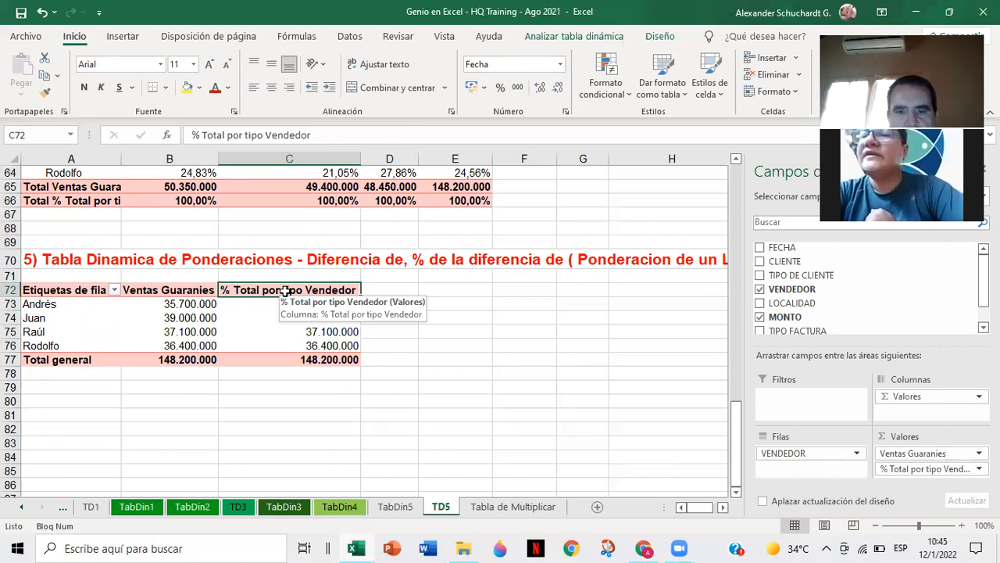
pyautogui.doubleClick(286, 290)
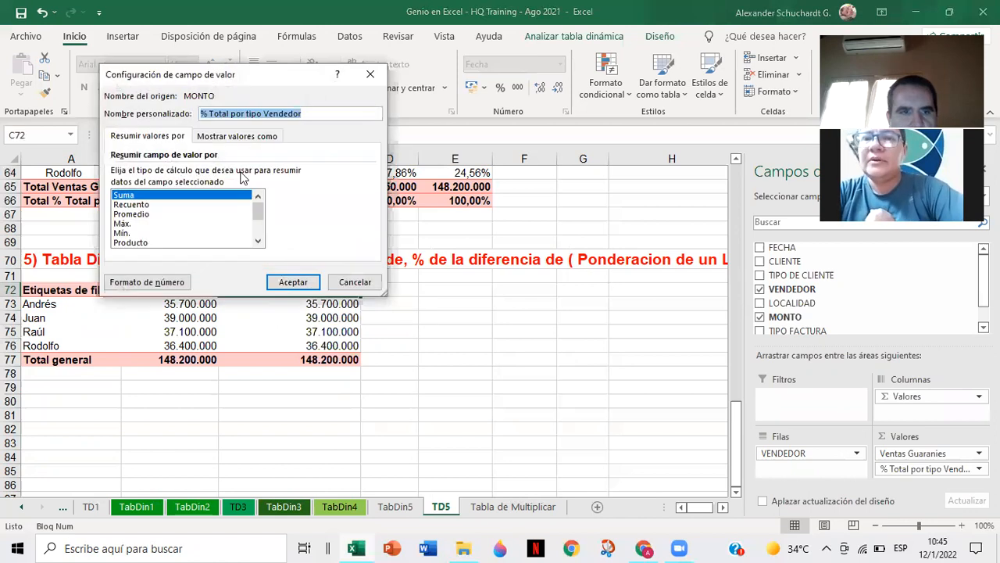
pyautogui.click(231, 137)
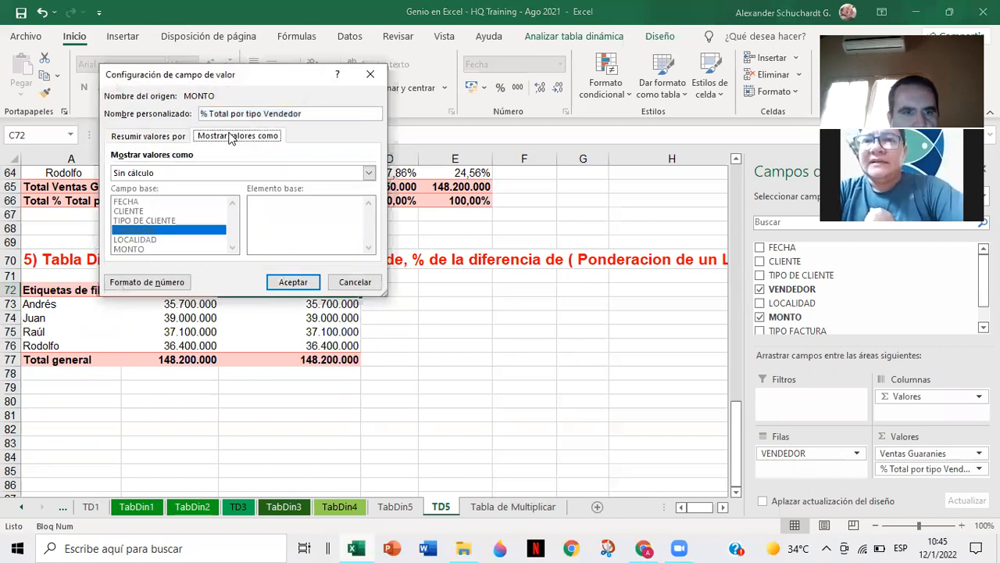
pyautogui.click(218, 173)
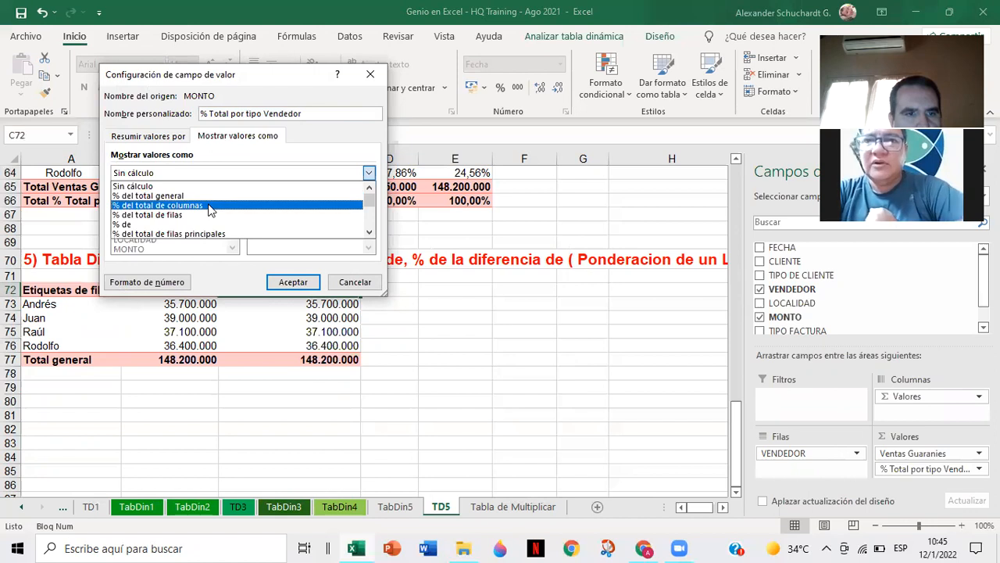
pyautogui.scroll(-2, 210, 214)
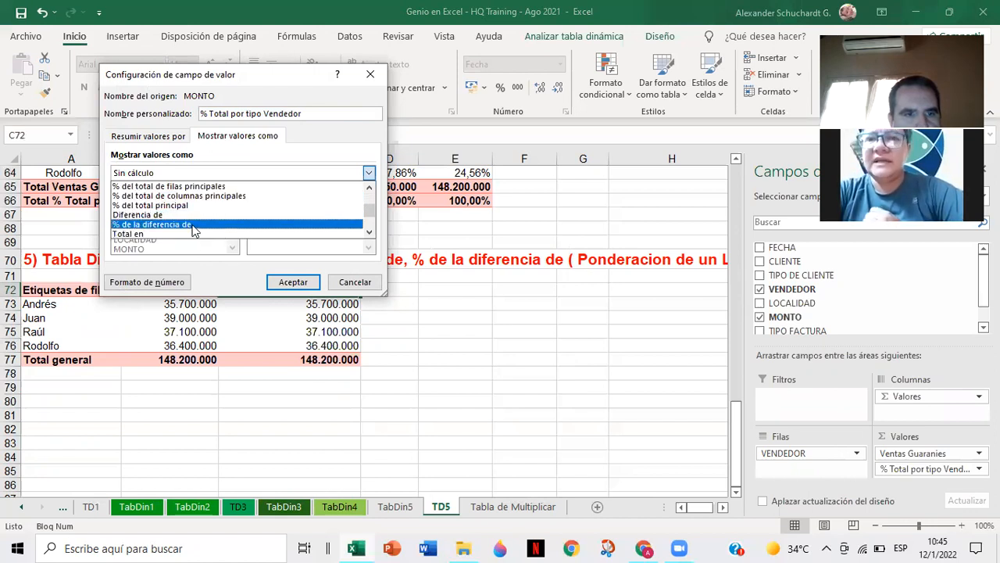
pyautogui.click(194, 214)
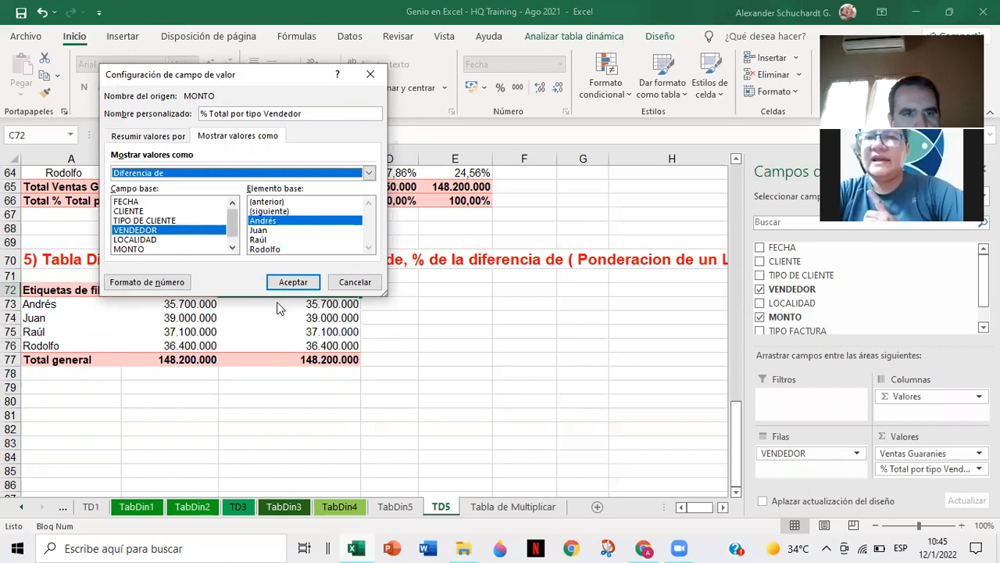